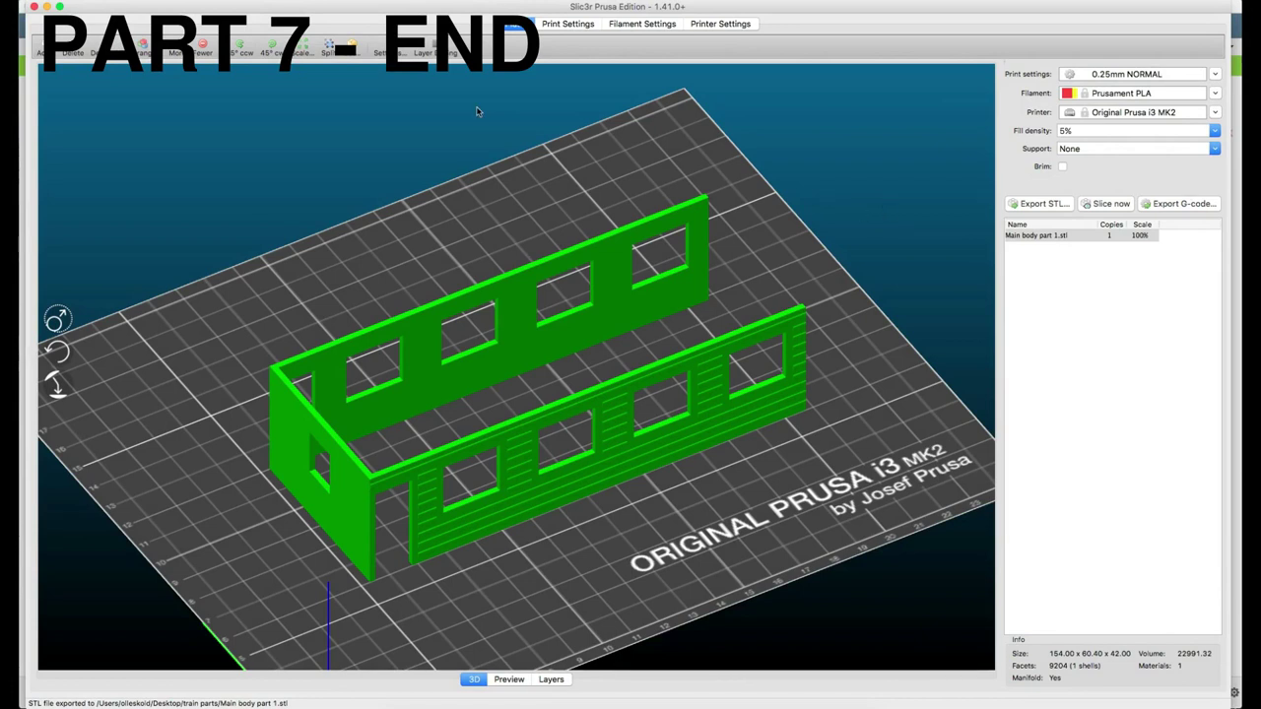
- Open the print settings and review the bottom and top solid layer values
click(578, 24)
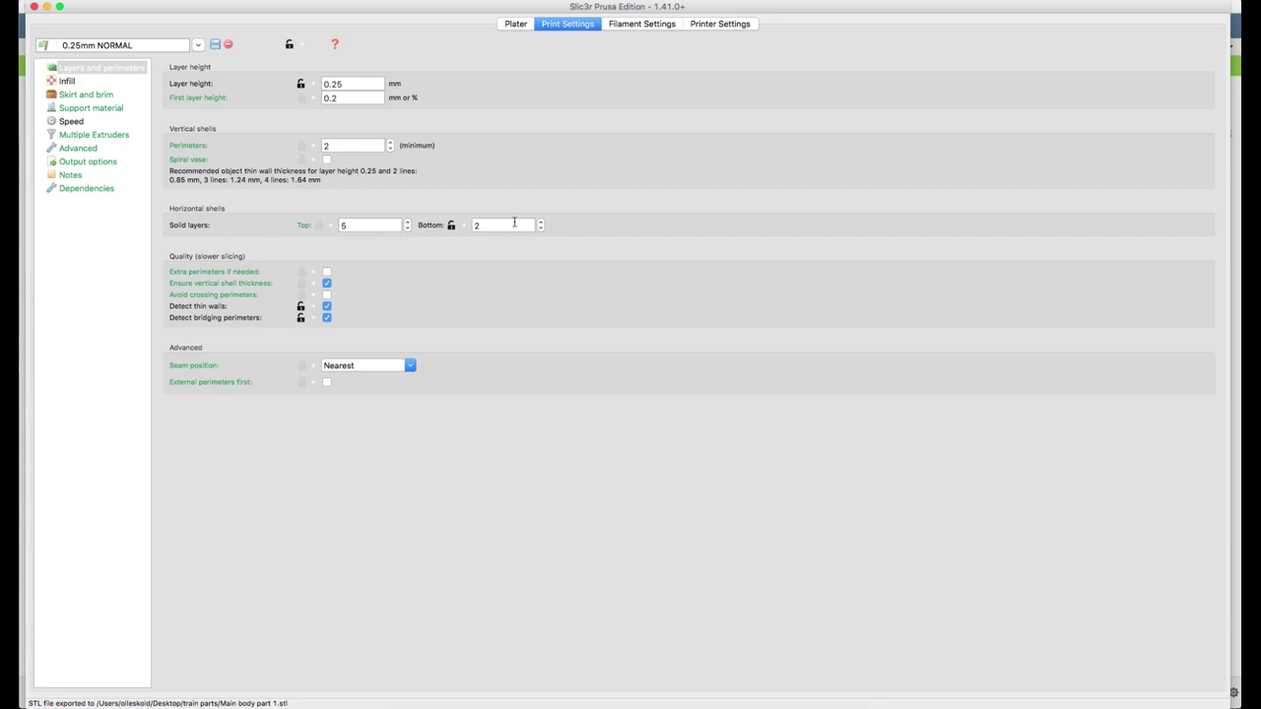
click(510, 225)
click(343, 226)
- Set fill density to 100% on the Infill page and accept the warning
click(66, 85)
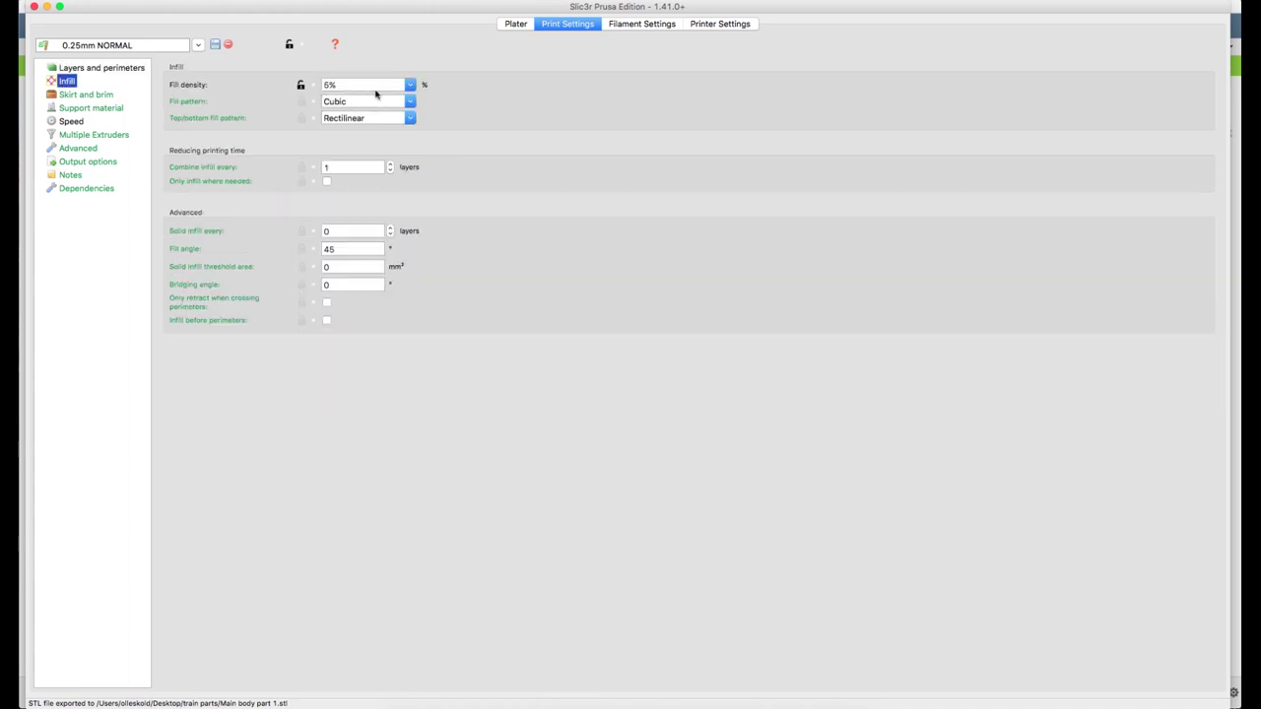
click(415, 87)
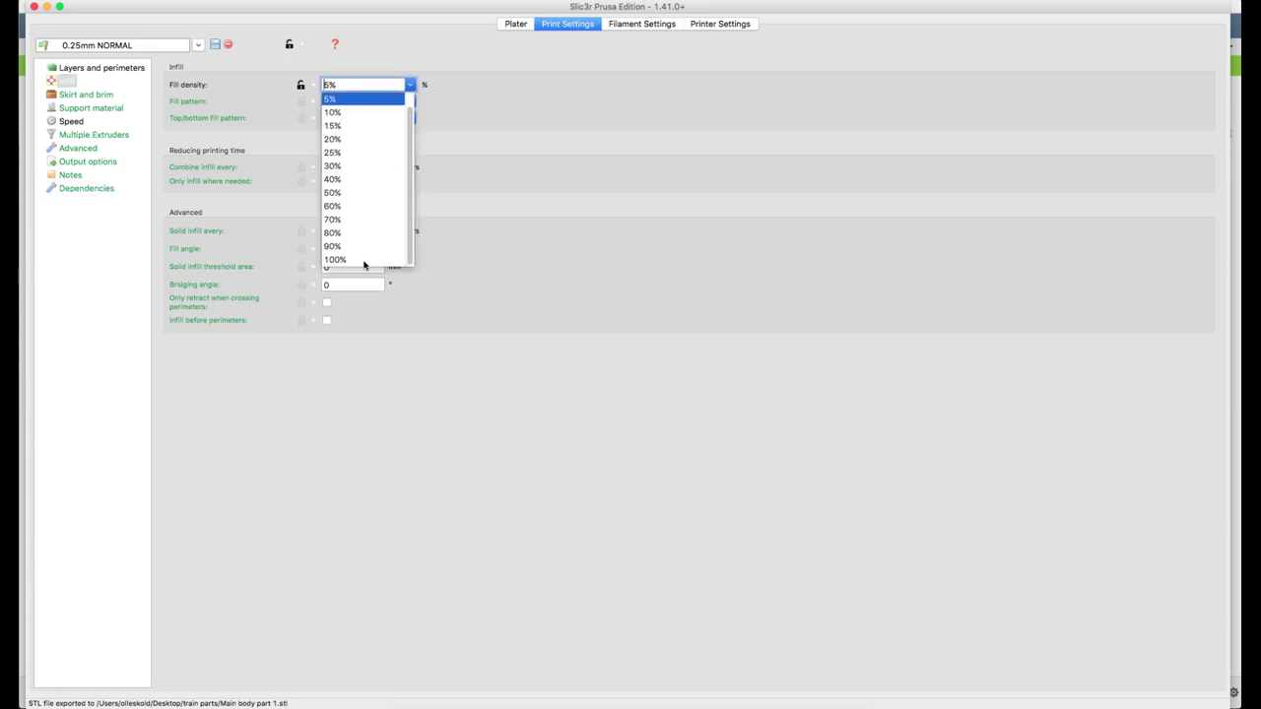
click(363, 261)
click(727, 244)
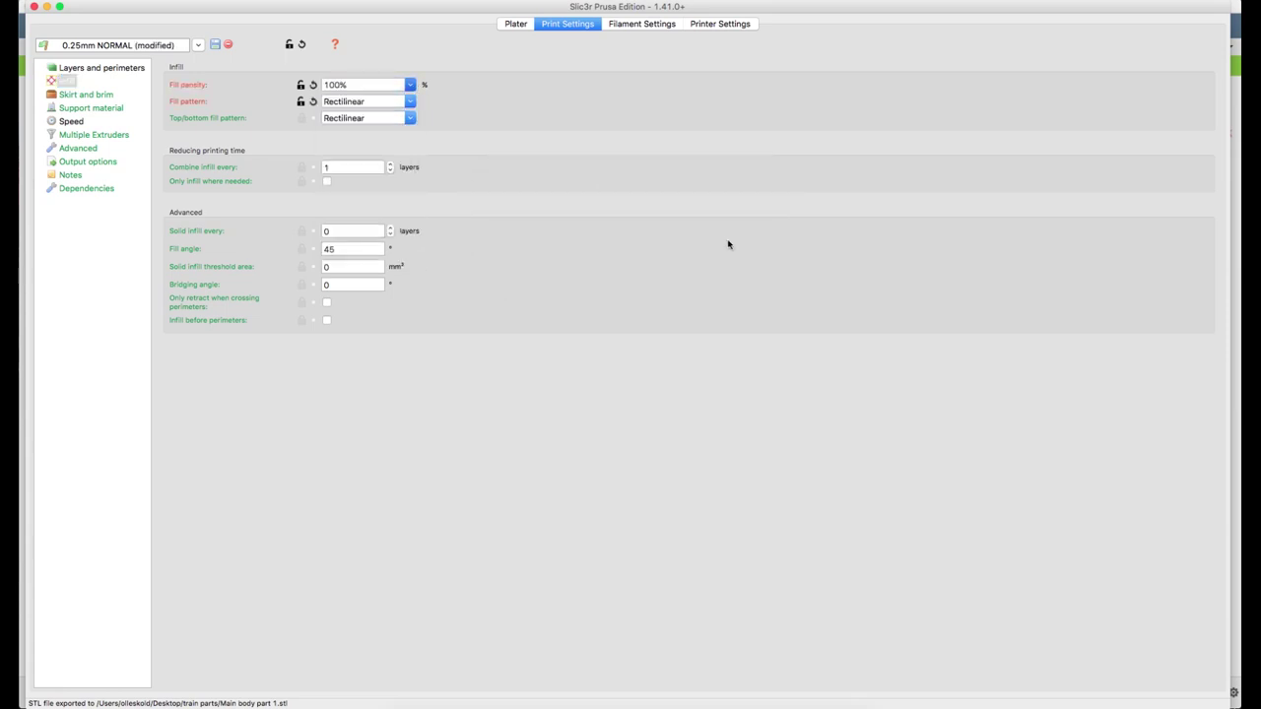
- Recheck the perimeters count under Layers and perimeters, then view the Skirt and brim settings
click(82, 70)
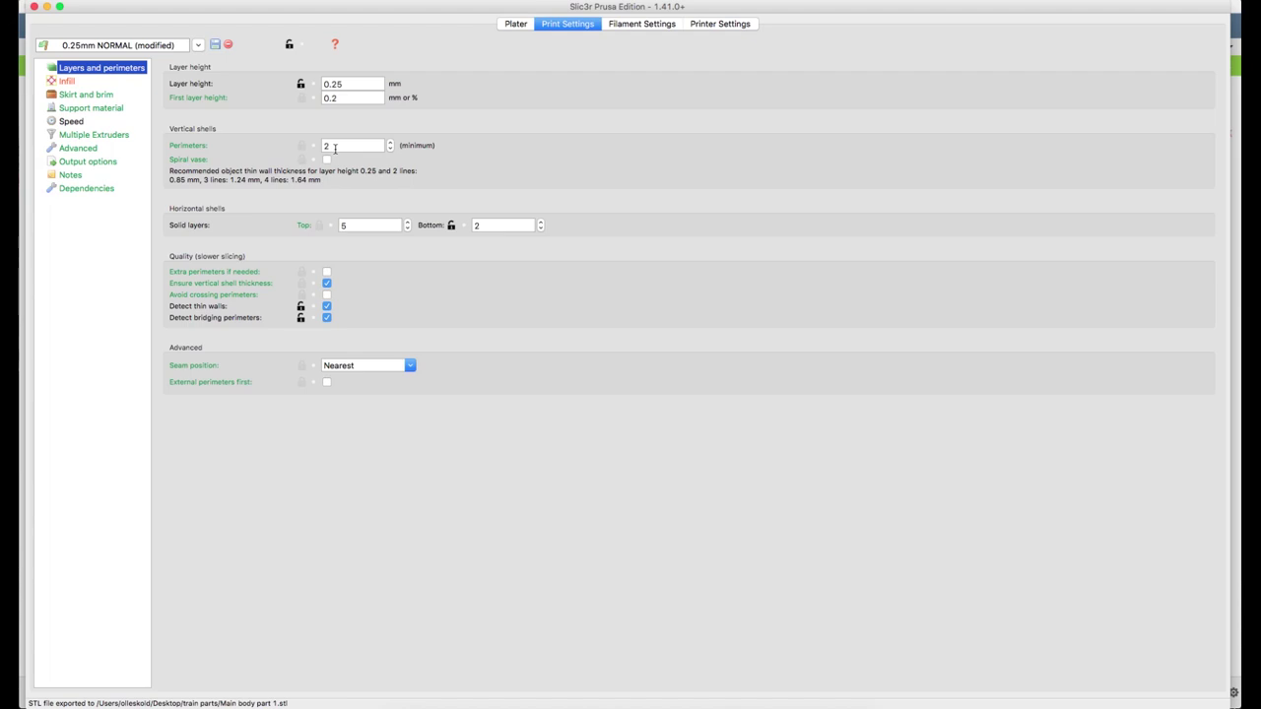
mouse_move(333, 148)
click(340, 145)
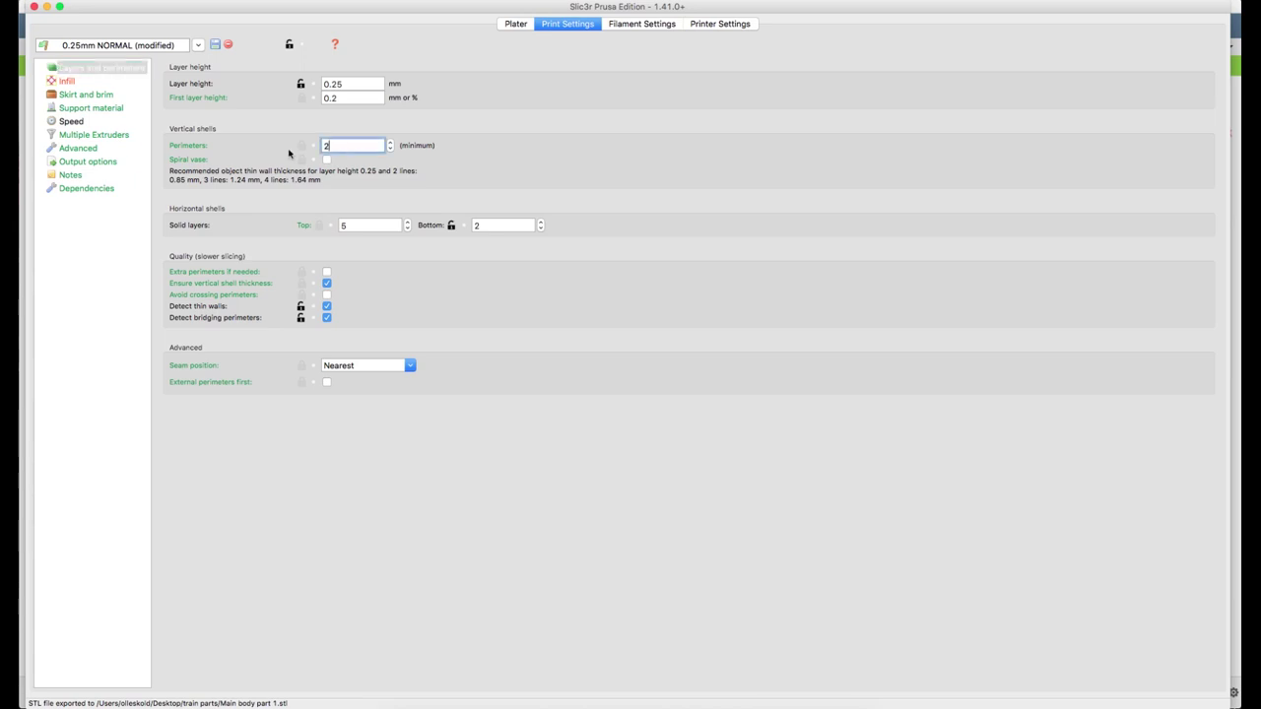
click(81, 96)
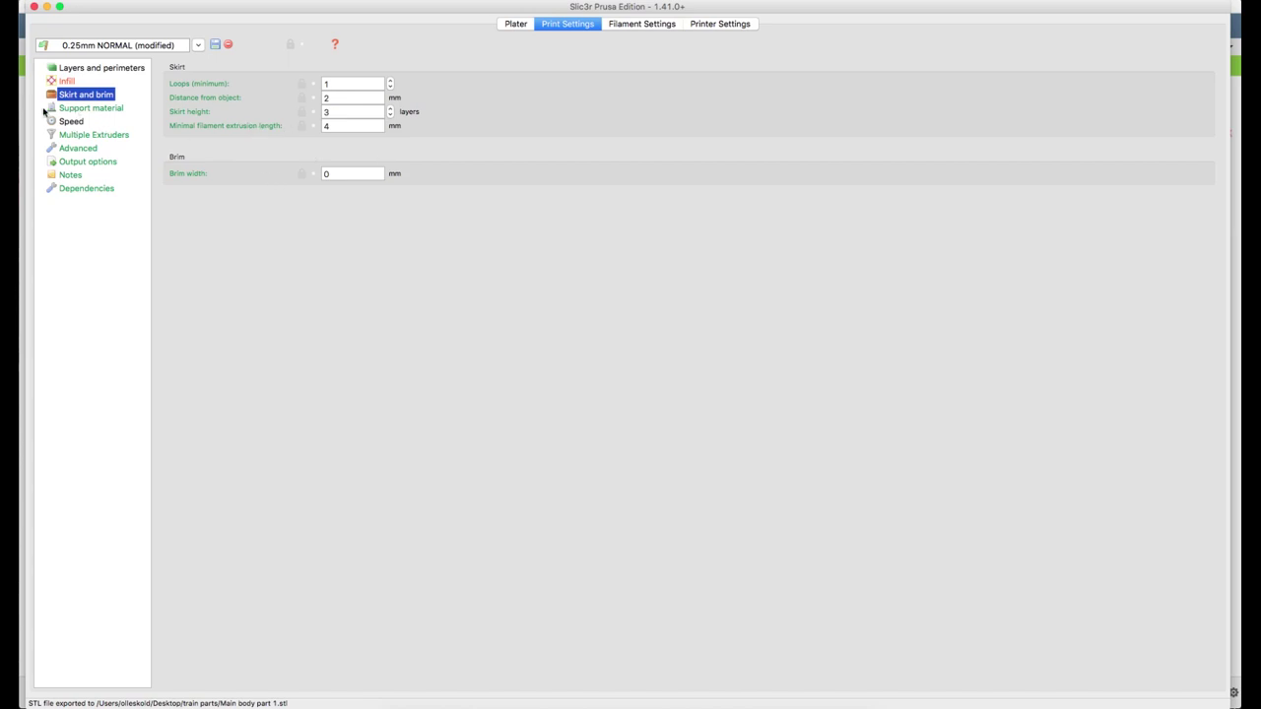
- Browse the Support material, Speed, Multiple Extruders, Infill and Layers and perimeters pages
click(75, 109)
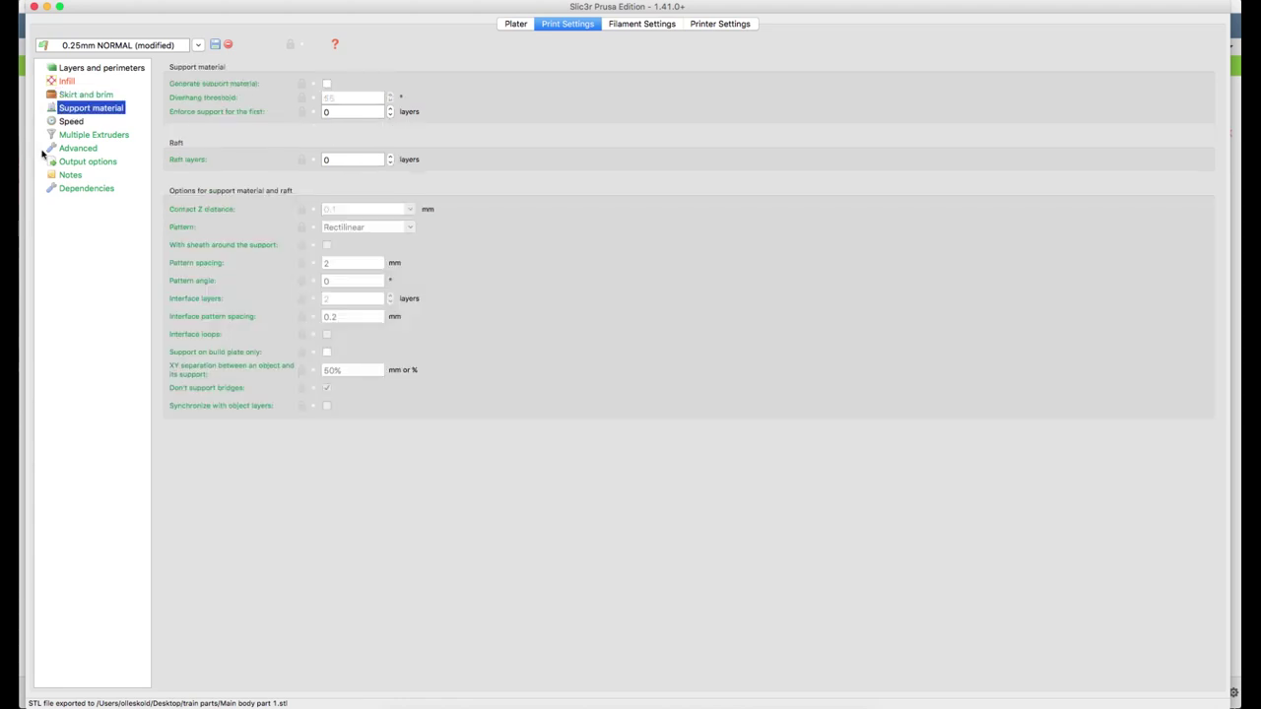
click(72, 121)
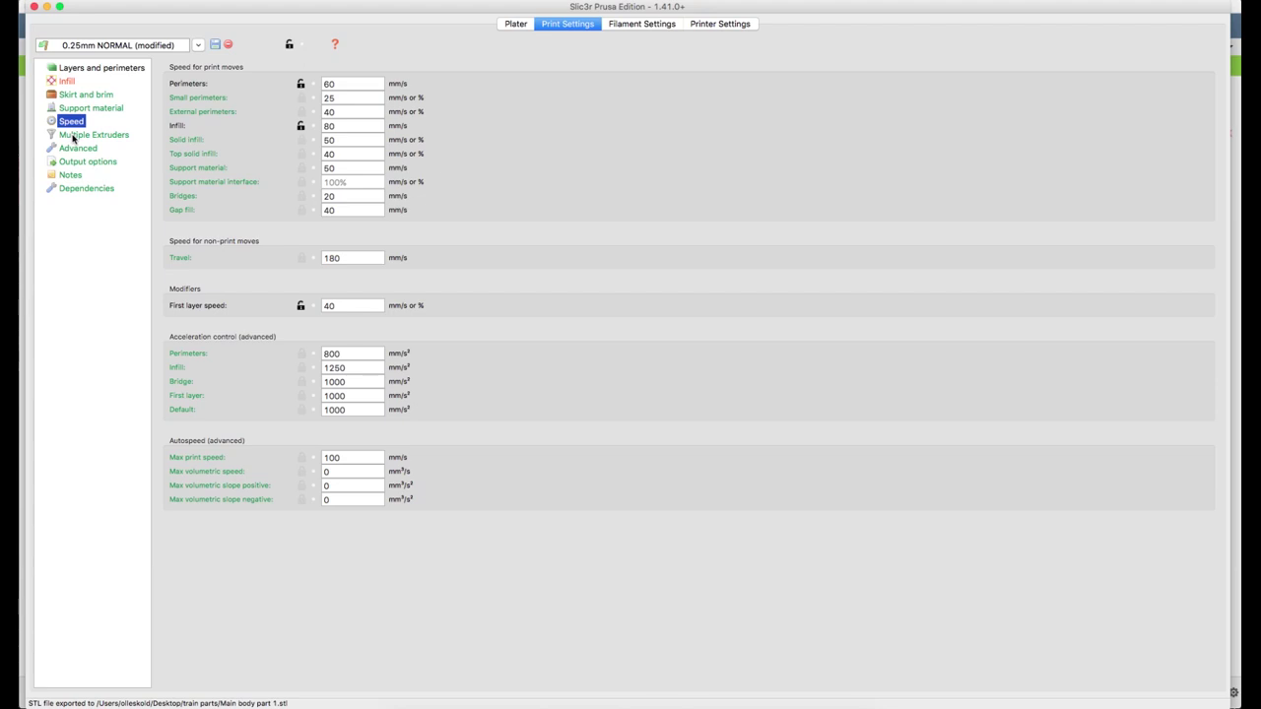
click(73, 137)
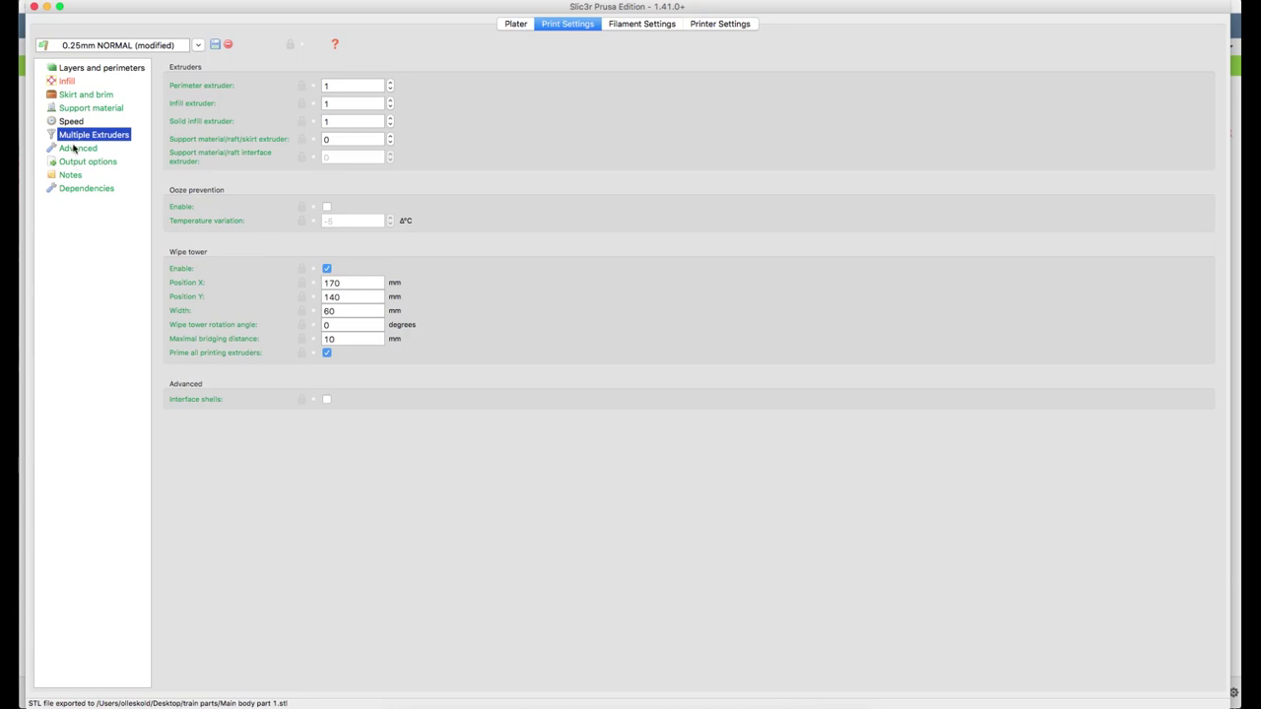
click(66, 81)
click(67, 69)
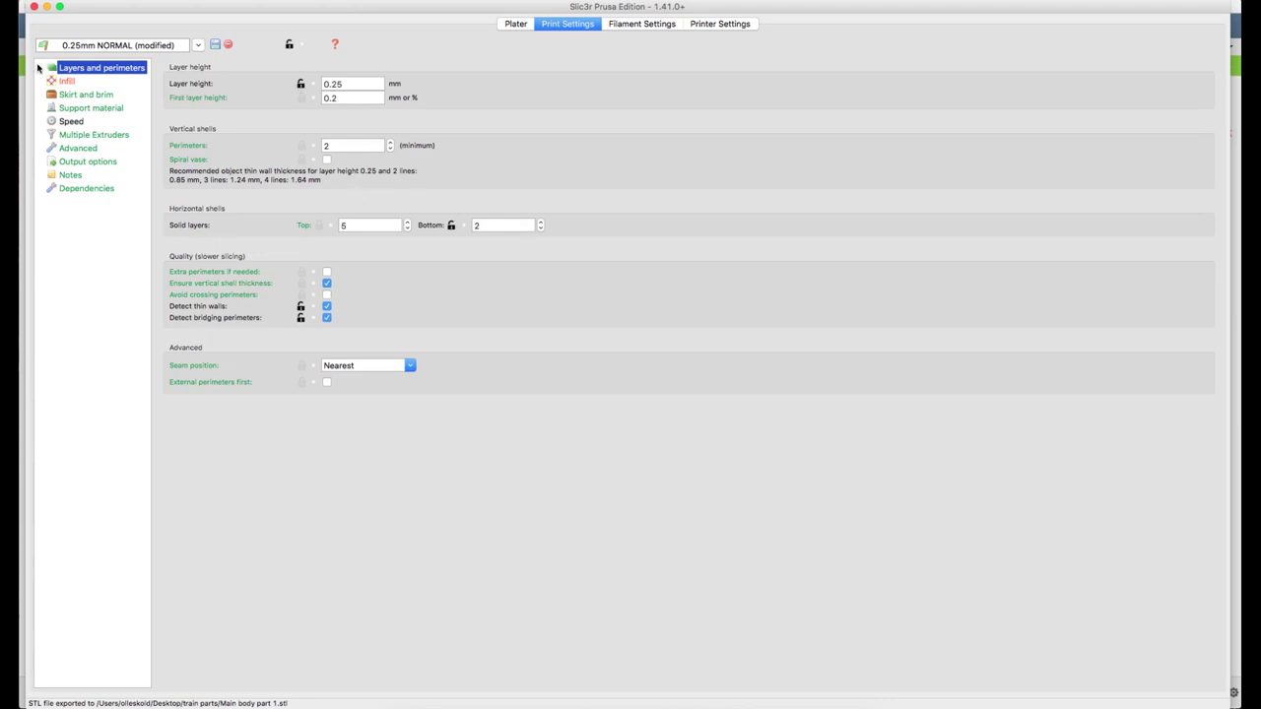
- Slice the main body part at 100% fill and show the sliced 3D layer preview
click(516, 24)
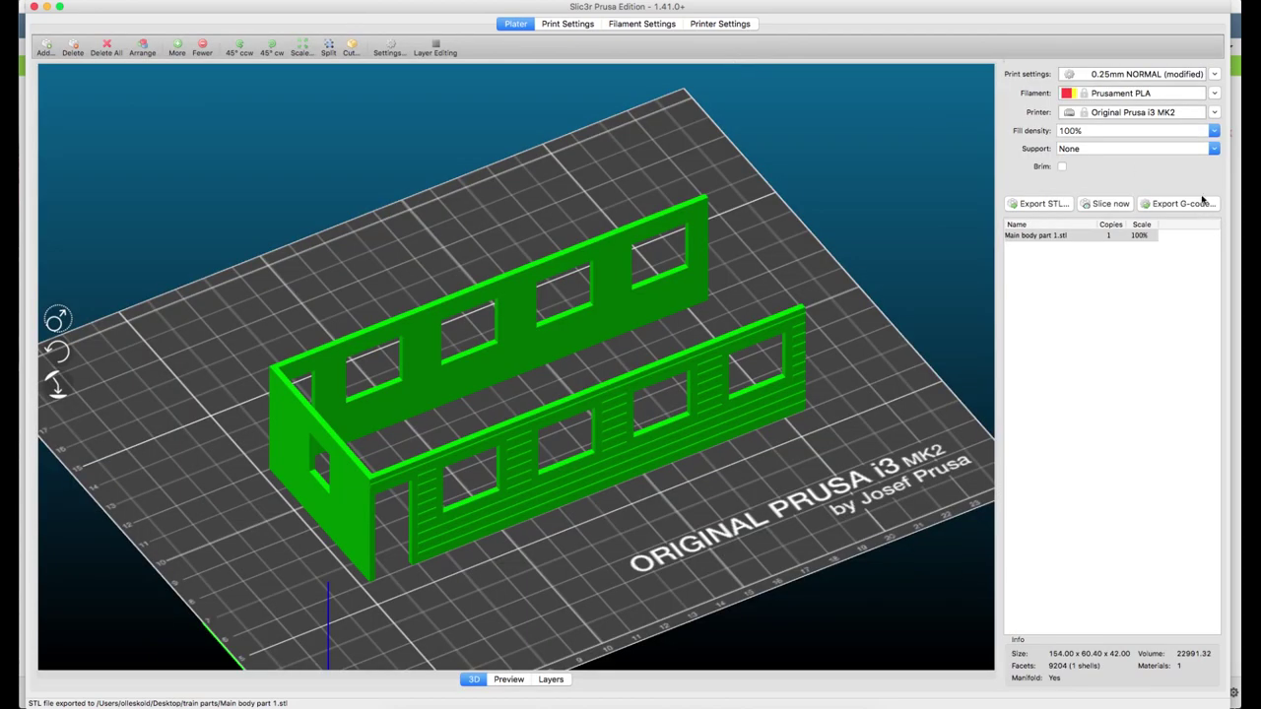
click(1109, 205)
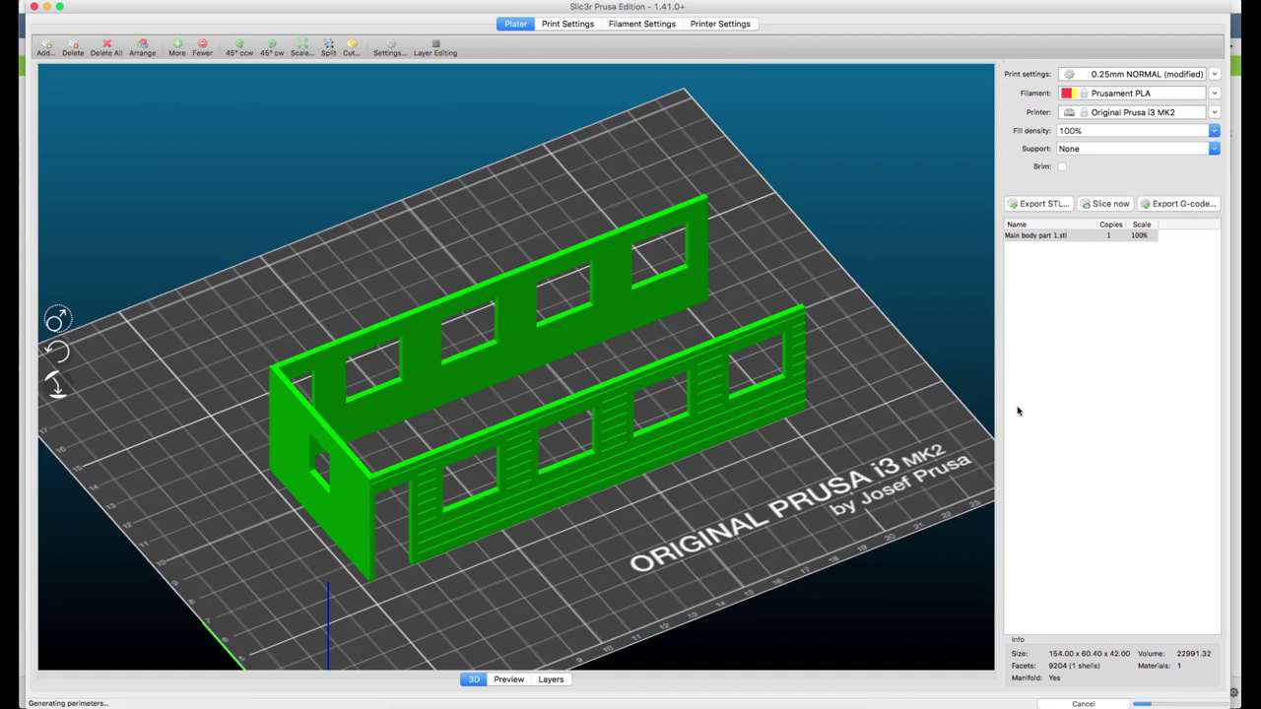
click(551, 680)
click(519, 686)
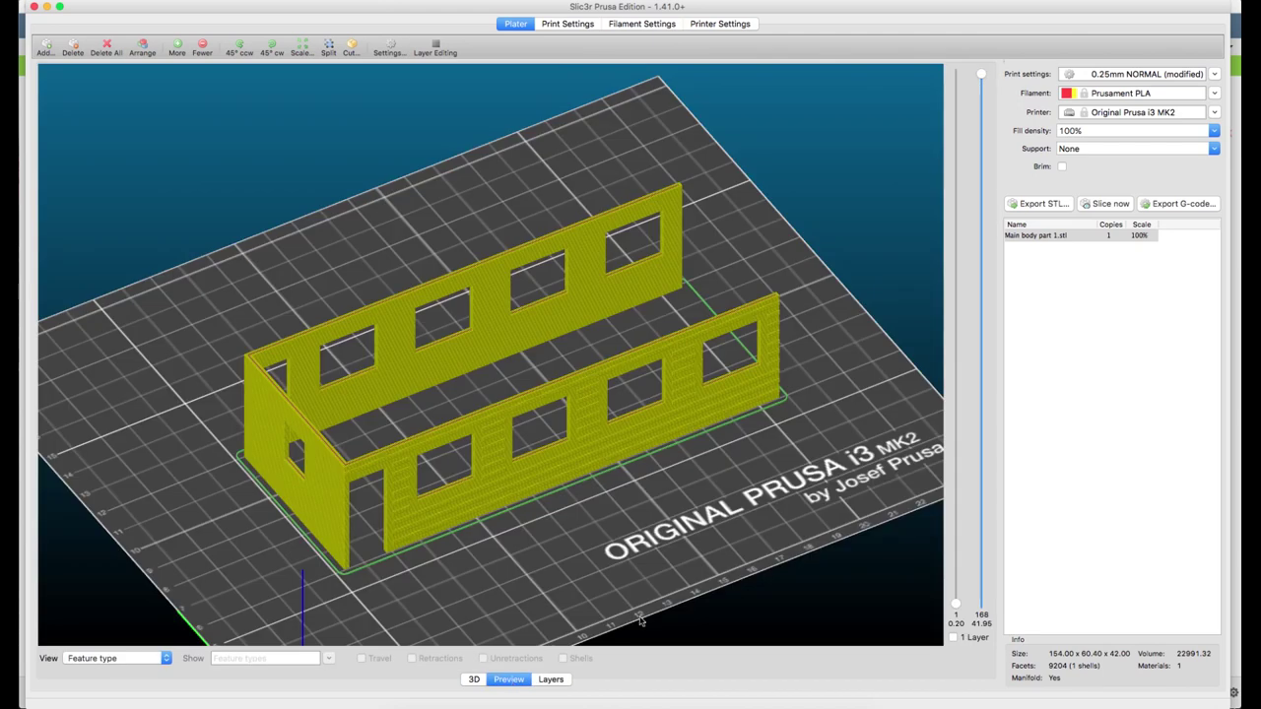
- Lower the layer slider's top handle to cut the preview partway up the walls
scroll(526, 525, up, 5)
scroll(526, 526, up, 5)
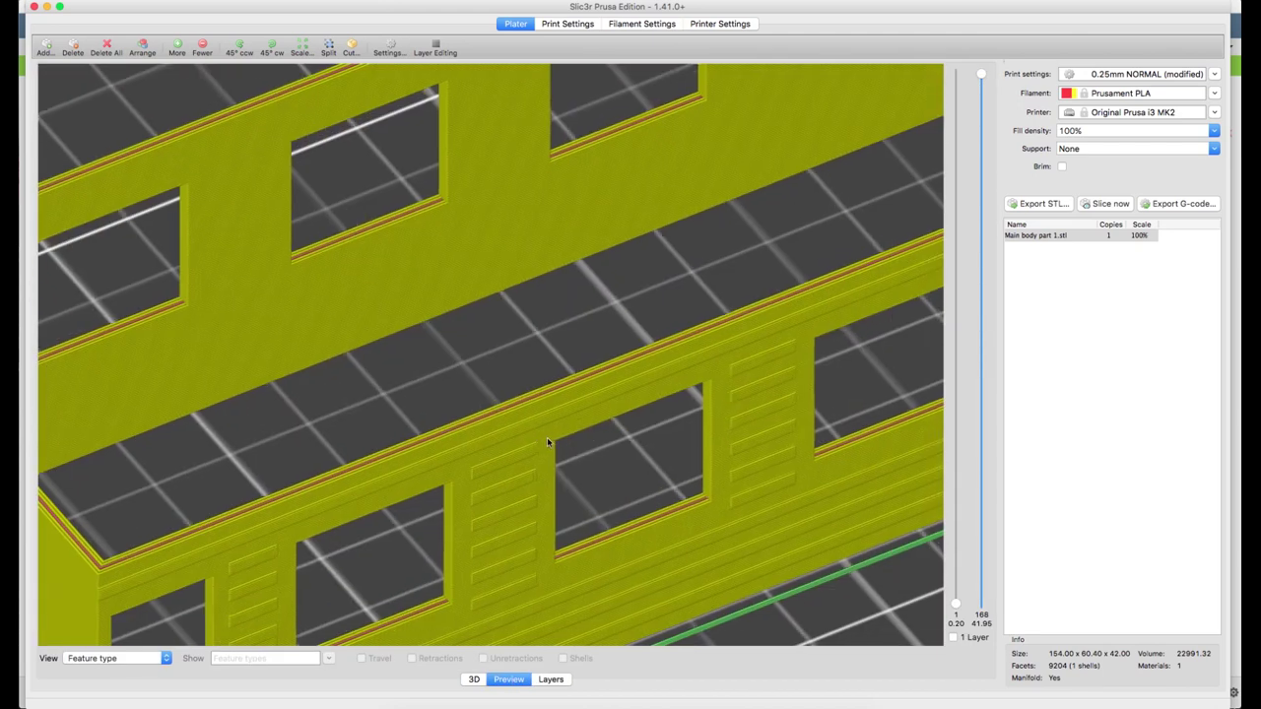
scroll(552, 442, down, 5)
mouse_move(983, 76)
mouse_down()
mouse_move(967, 146)
mouse_move(975, 603)
mouse_move(997, 558)
mouse_move(956, 309)
mouse_move(981, 74)
mouse_up()
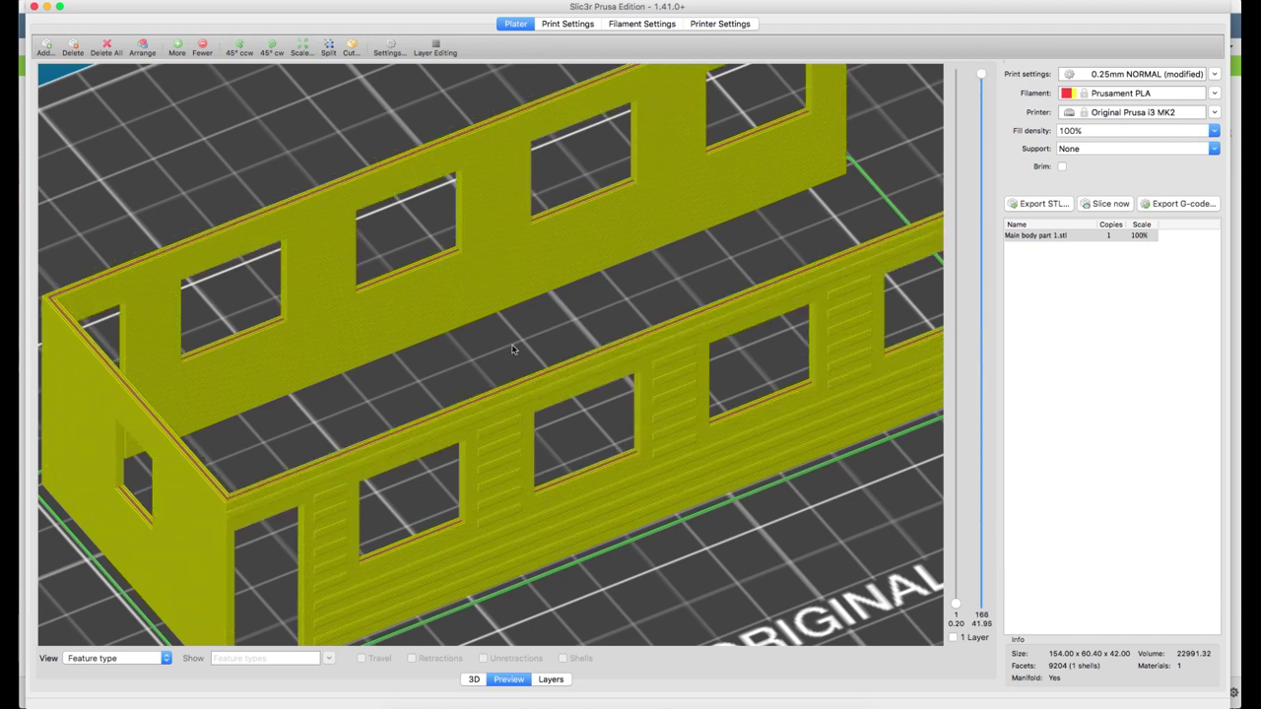
scroll(471, 381, down, 3)
scroll(471, 381, down, 2)
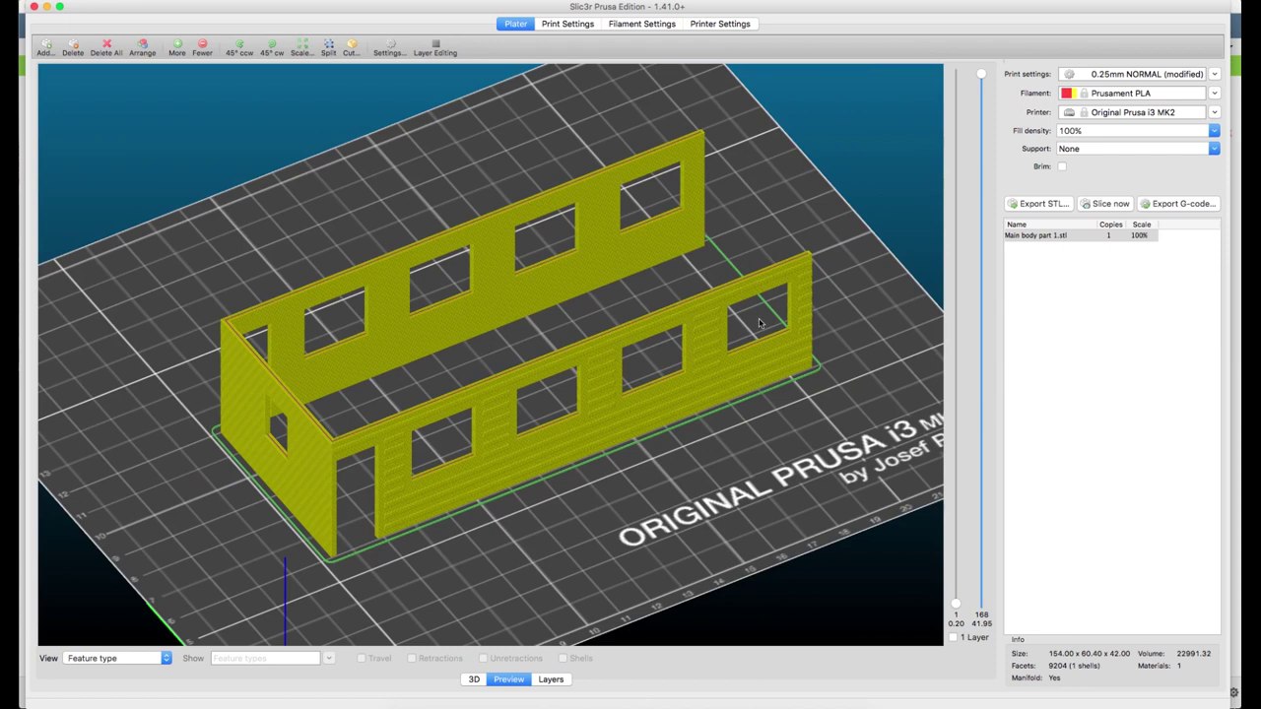
drag(441, 368, 439, 370)
drag(981, 75, 938, 181)
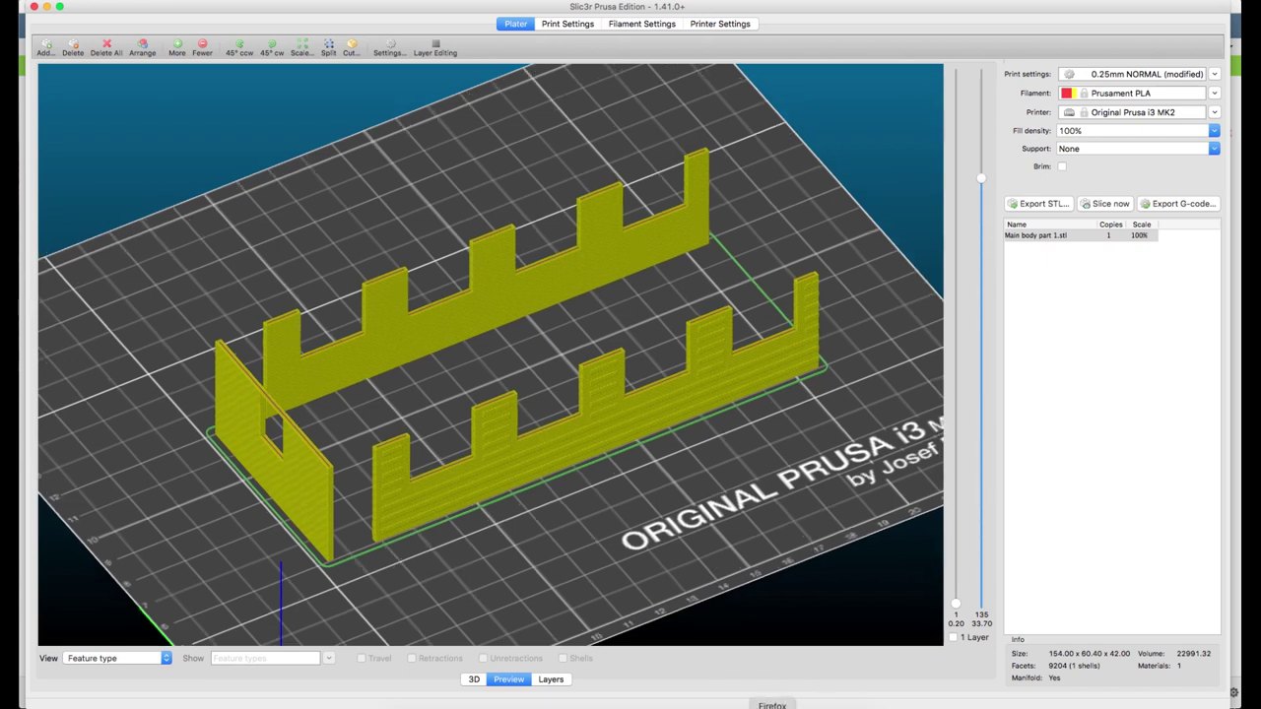
- In Fusion 360, view the Train Car v4 assembly and select the Chassis:1 component
click(716, 707)
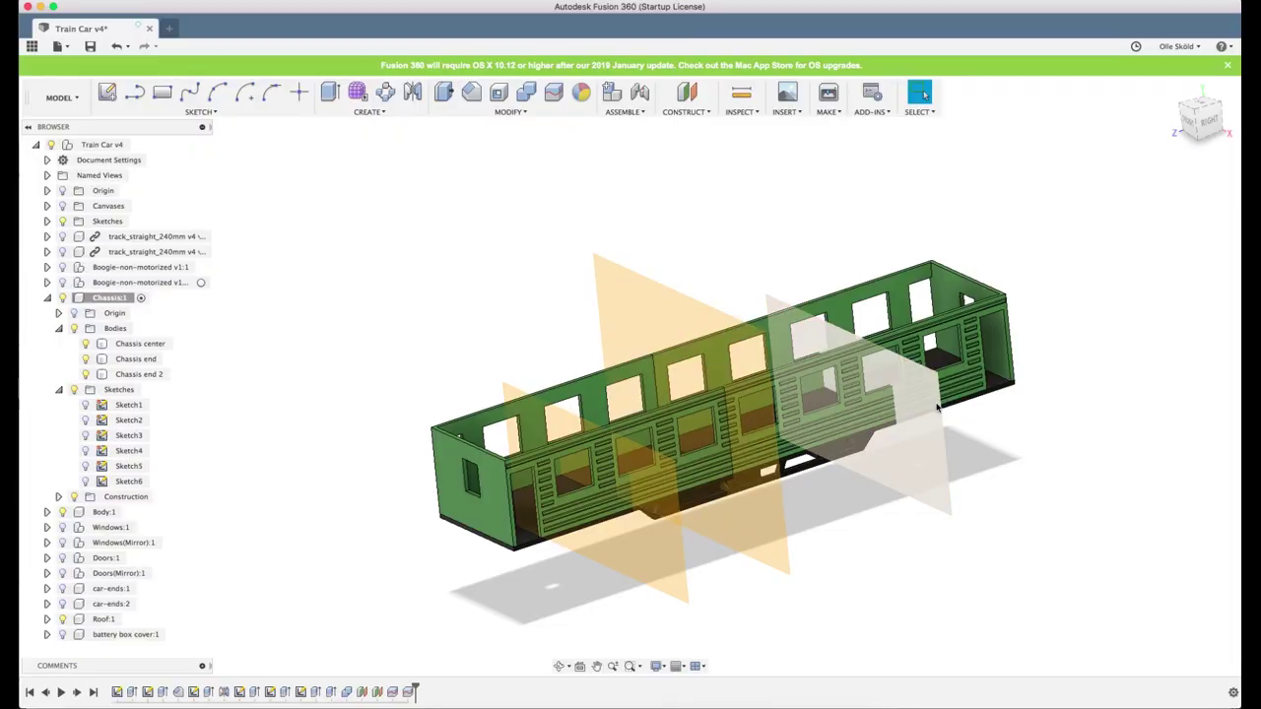
mouse_move(974, 416)
shift+middle_down()
mouse_move(966, 483)
mouse_move(973, 416)
shift+middle_up()
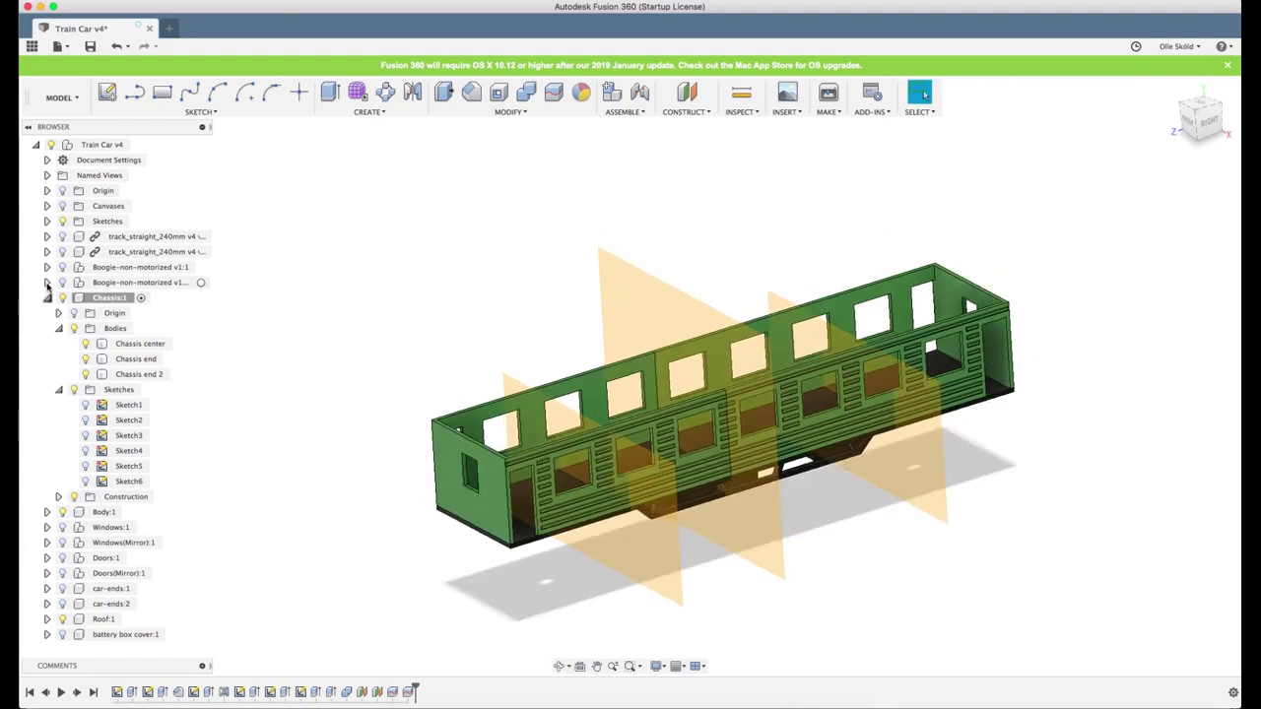
click(95, 299)
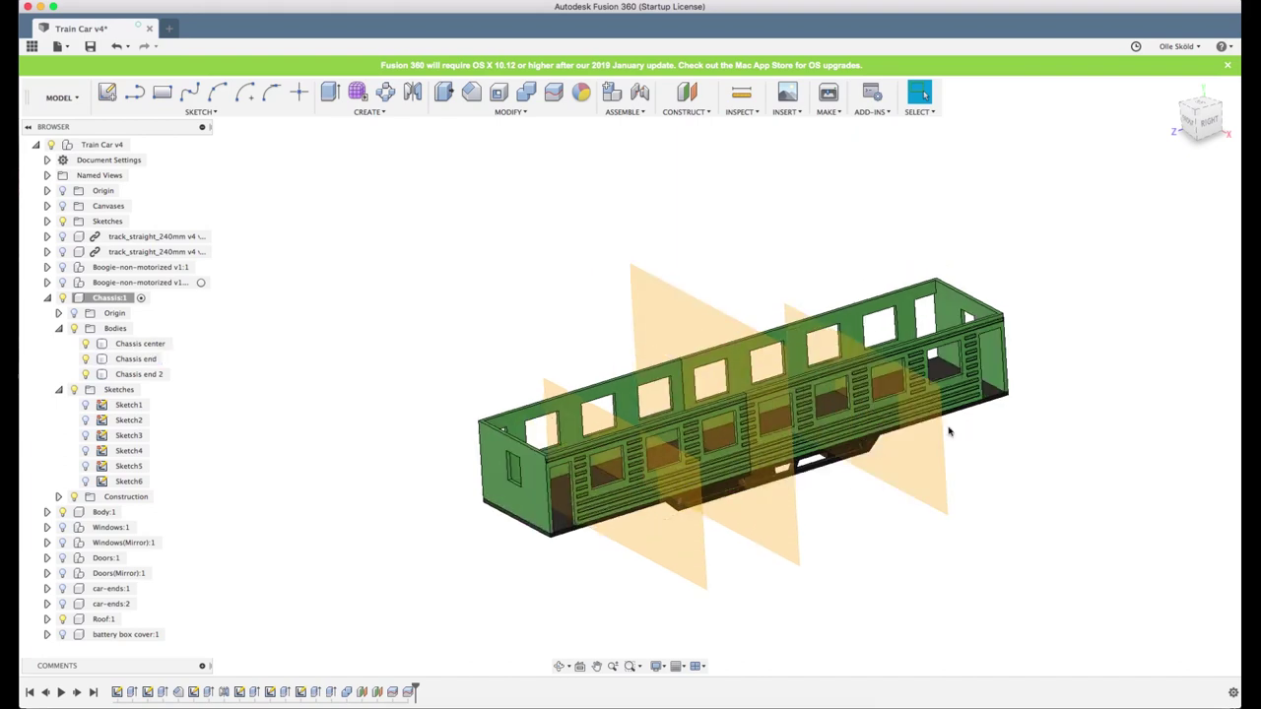
scroll(912, 445, up, 5)
scroll(737, 422, down, 2)
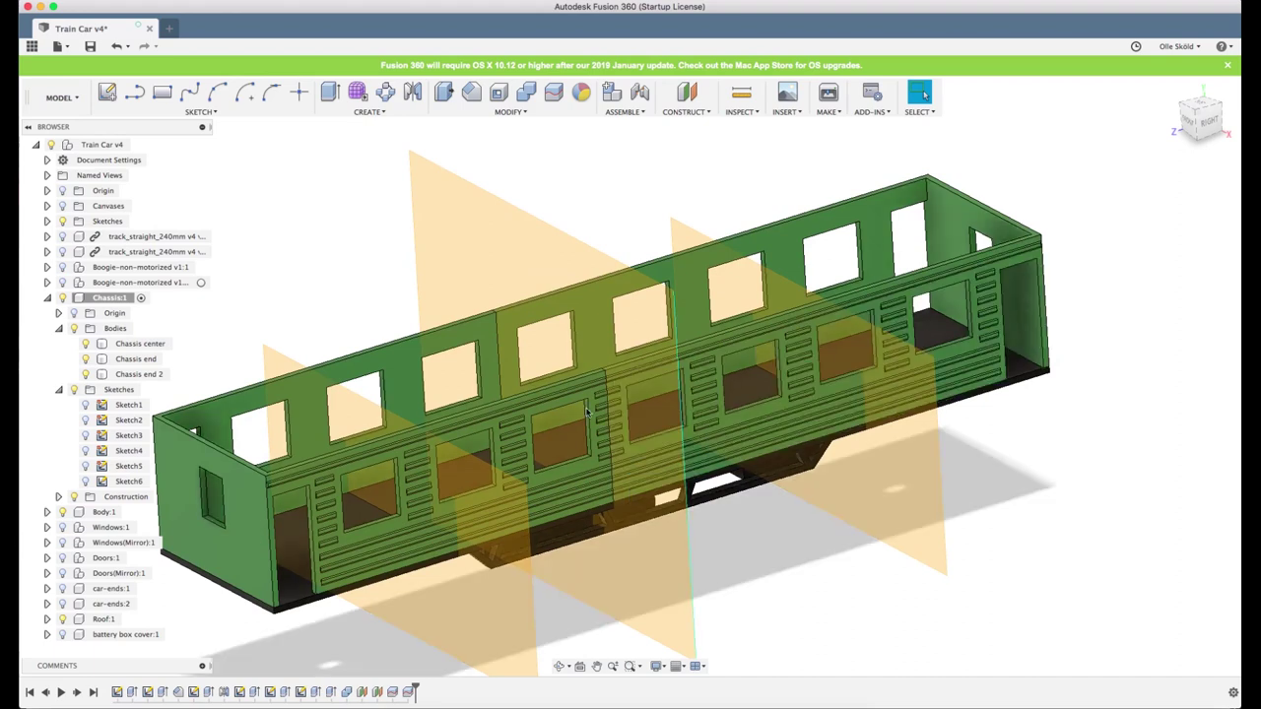
mouse_move(737, 422)
middle_down()
mouse_move(769, 463)
mouse_move(757, 427)
middle_up()
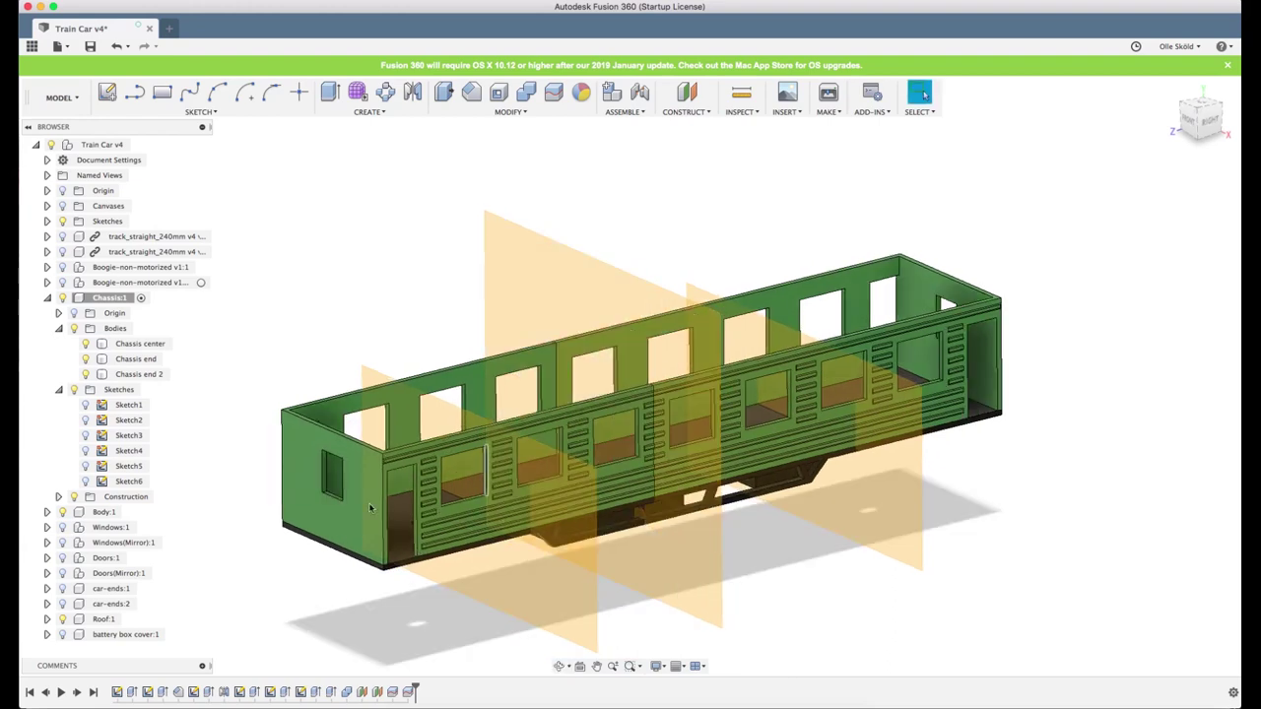
- Highlight the Chassis end body, then deselect it and orbit to a steeper view
click(316, 538)
scroll(316, 538, up, 2)
scroll(316, 538, up, 1)
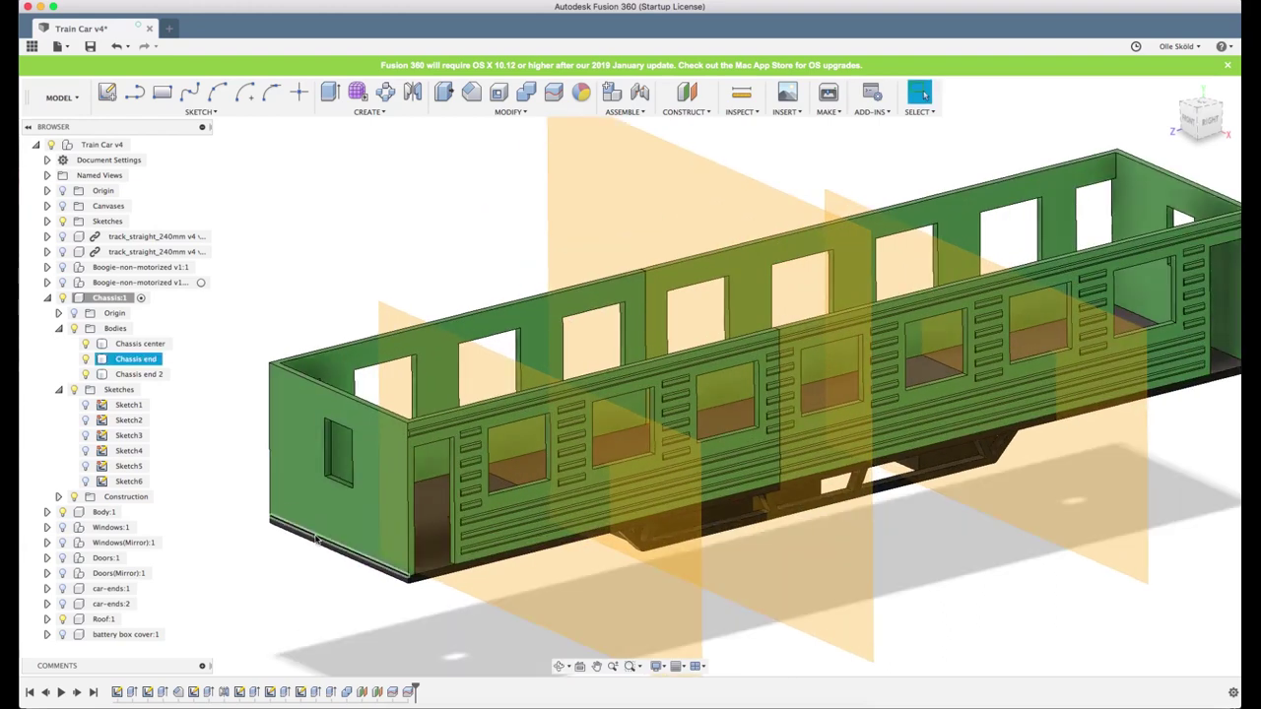
click(316, 538)
scroll(616, 421, down, 2)
shift+middle_drag(616, 420, 599, 414)
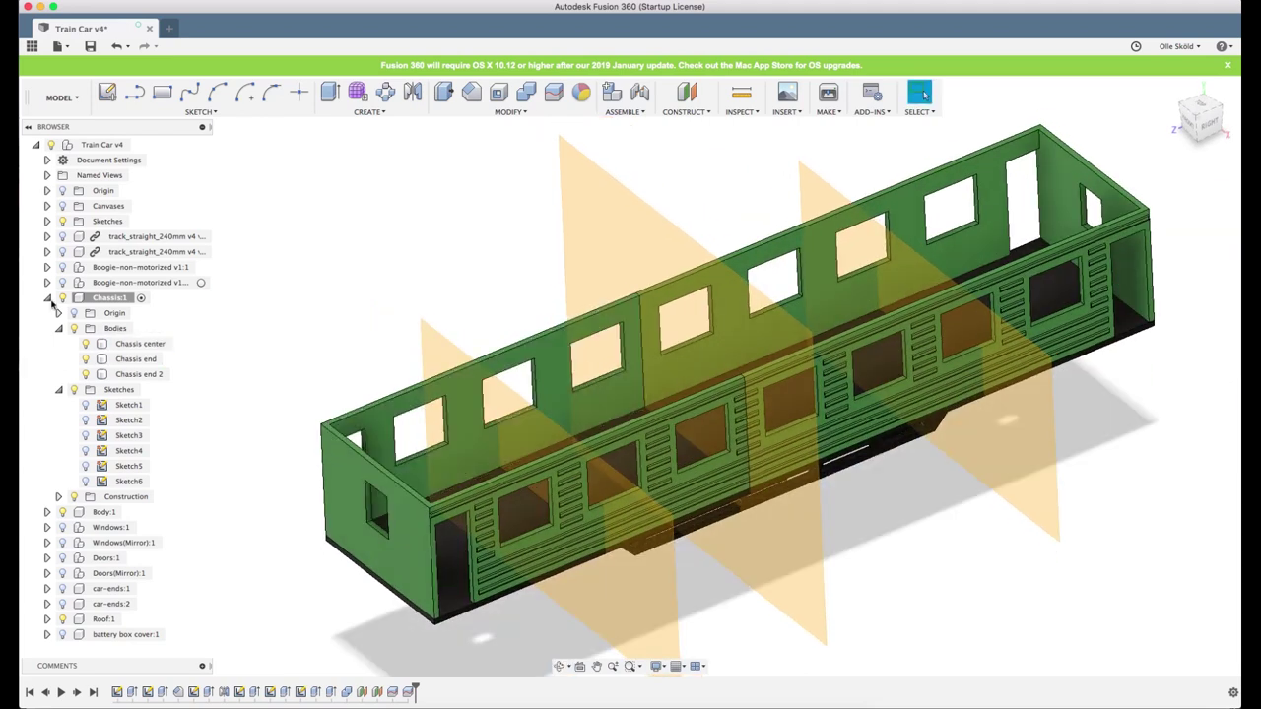
- Collapse Chassis:1 and make Body:1 the active component
click(48, 298)
click(104, 313)
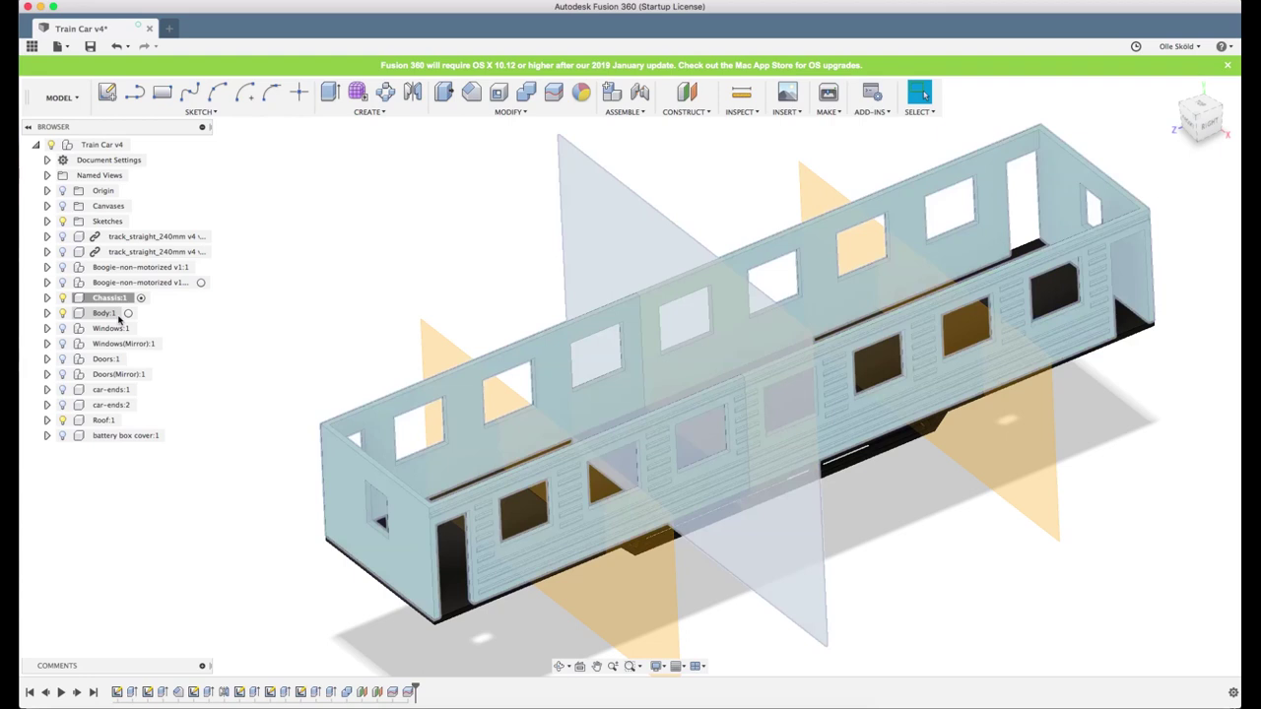
right_click(117, 319)
click(149, 327)
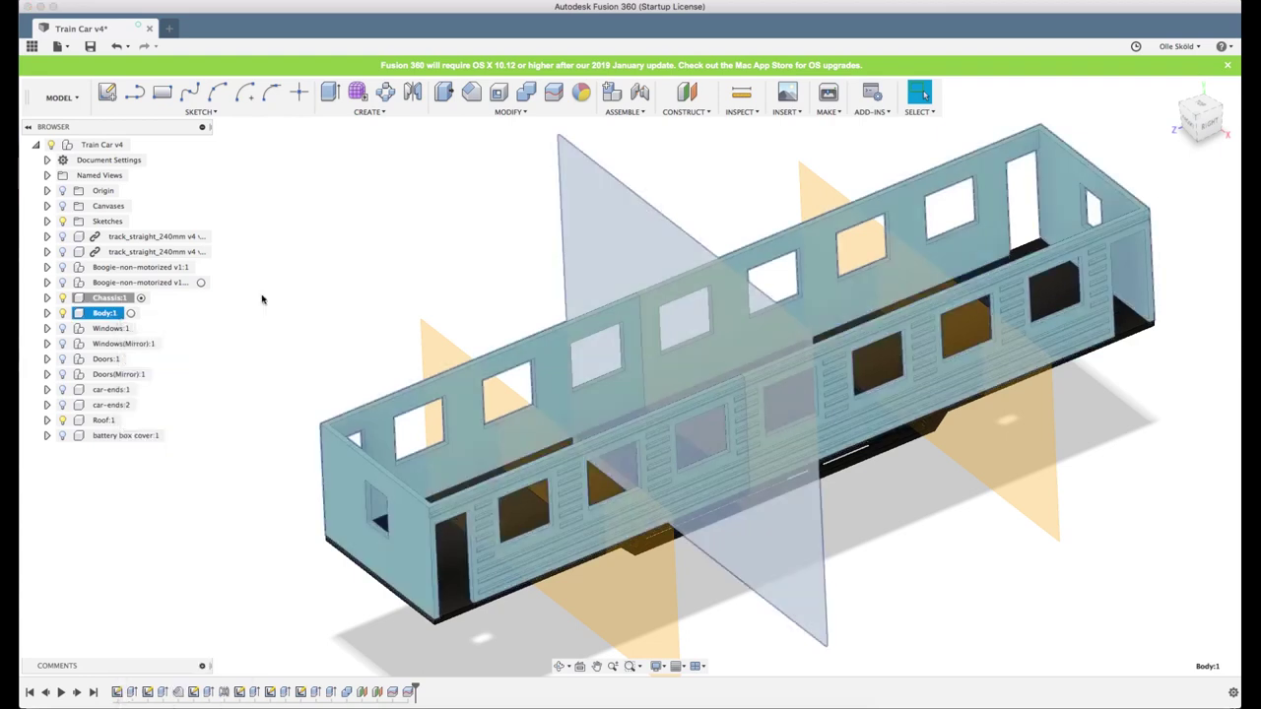
click(391, 299)
shift+middle_drag(391, 300, 440, 283)
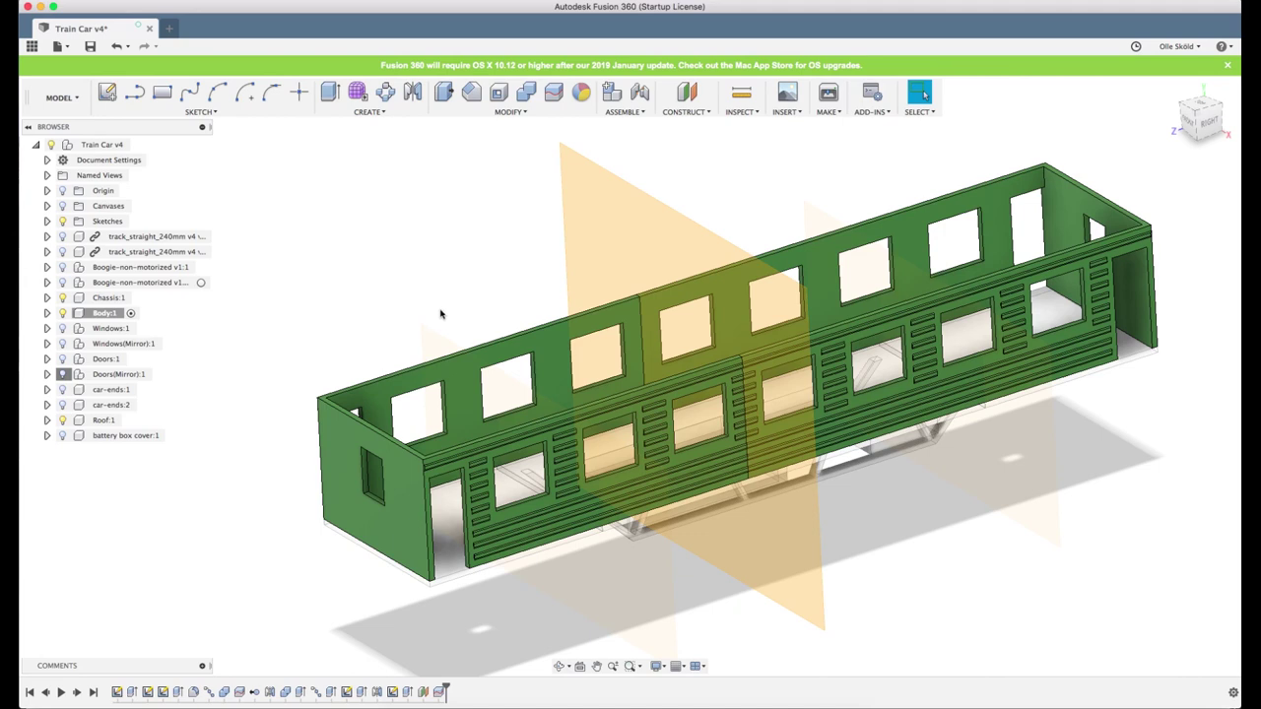
scroll(492, 492, up, 2)
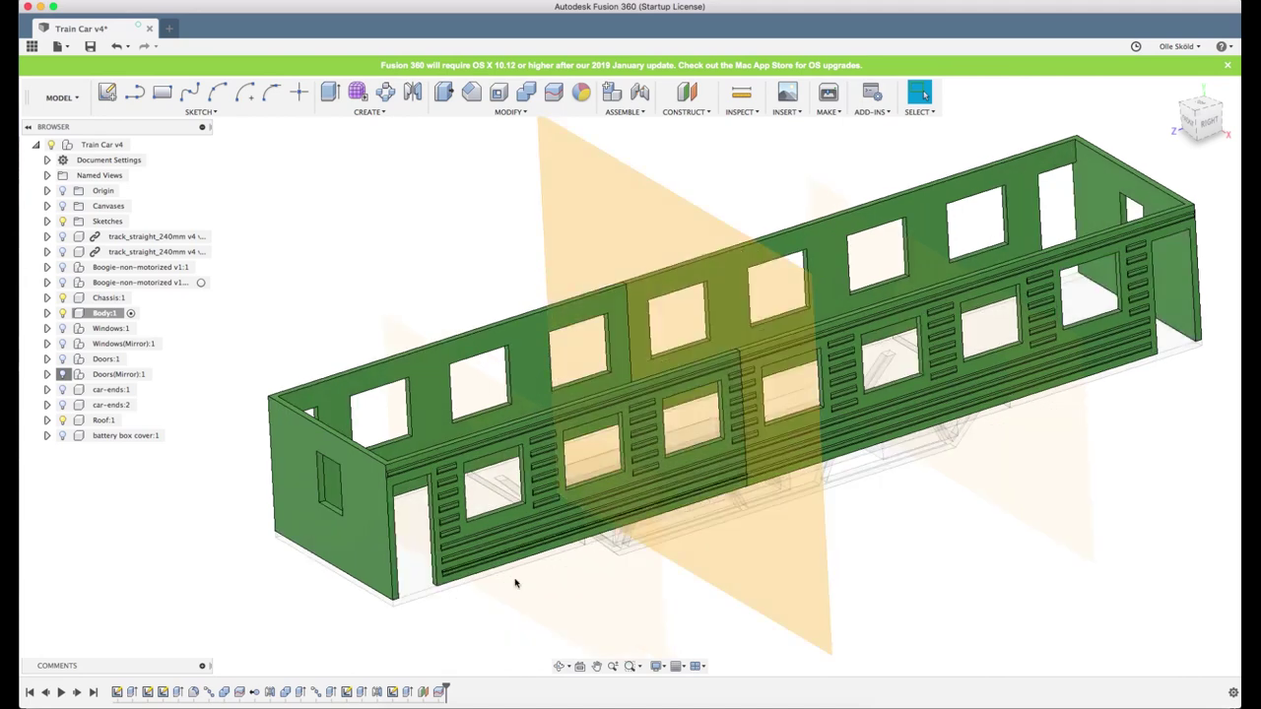
- Roll the history marker back to Plane1, before Split2, and select Plane1
click(440, 692)
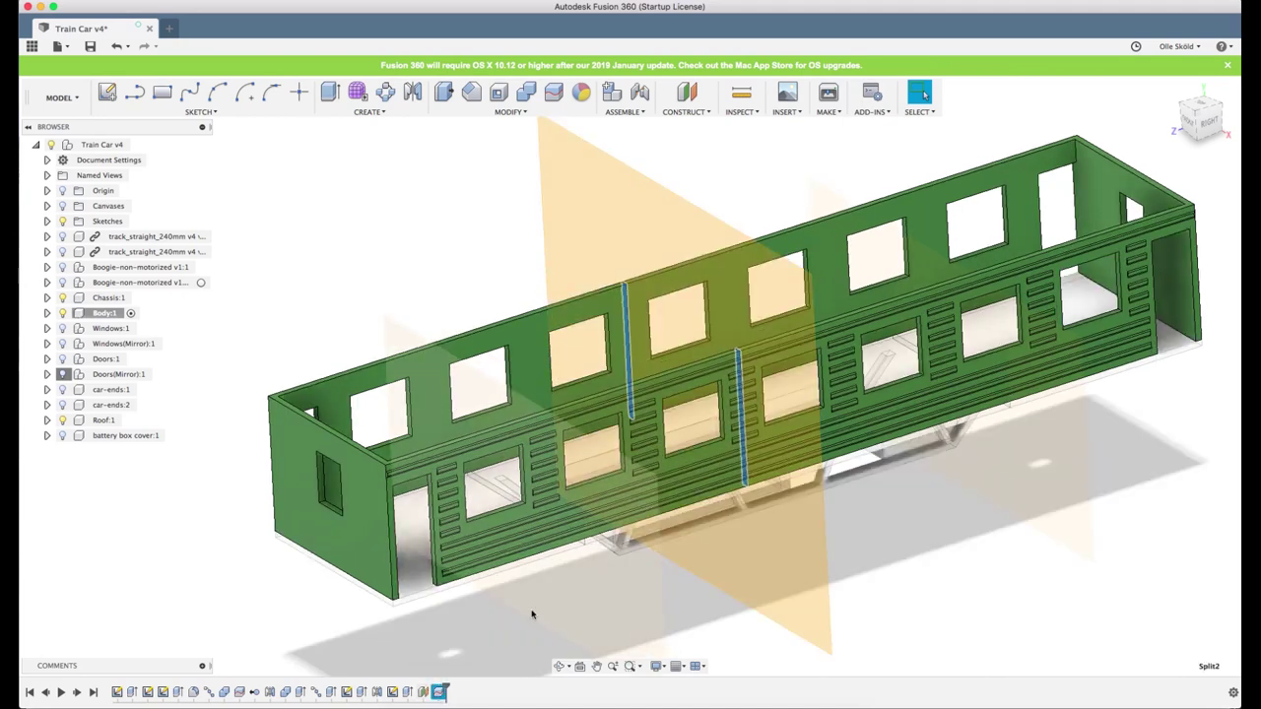
click(454, 649)
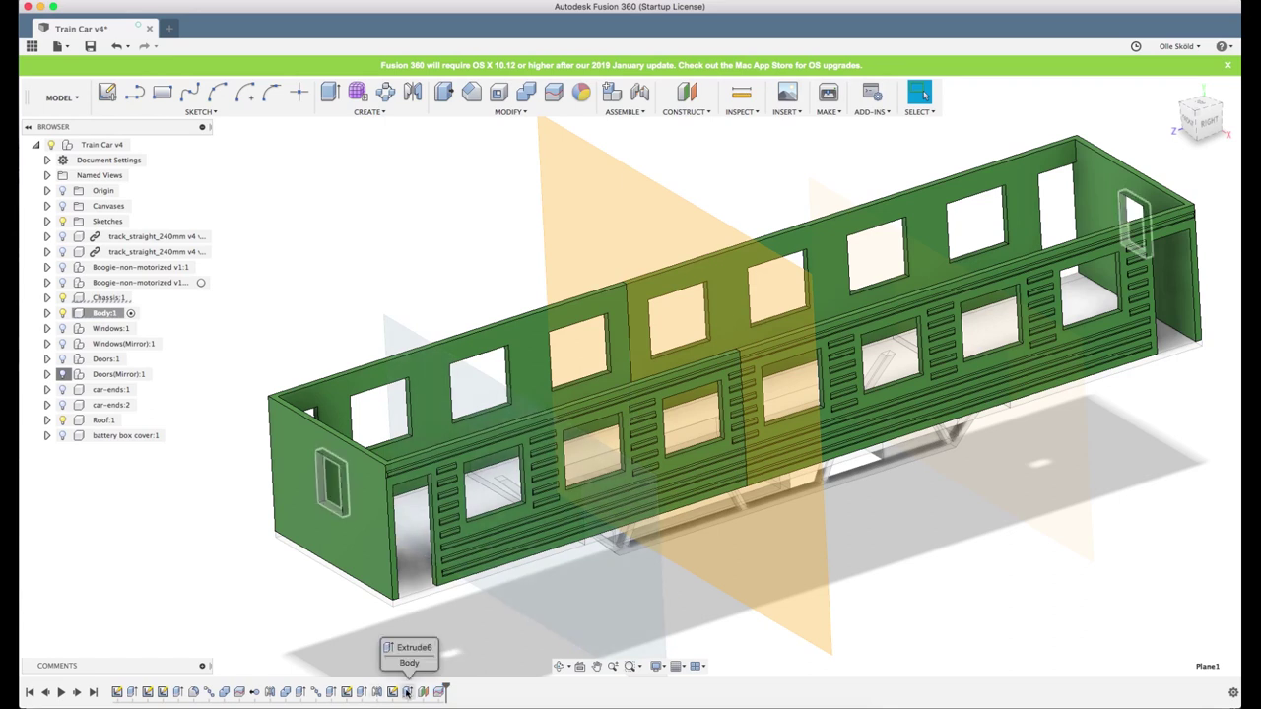
right_click(425, 691)
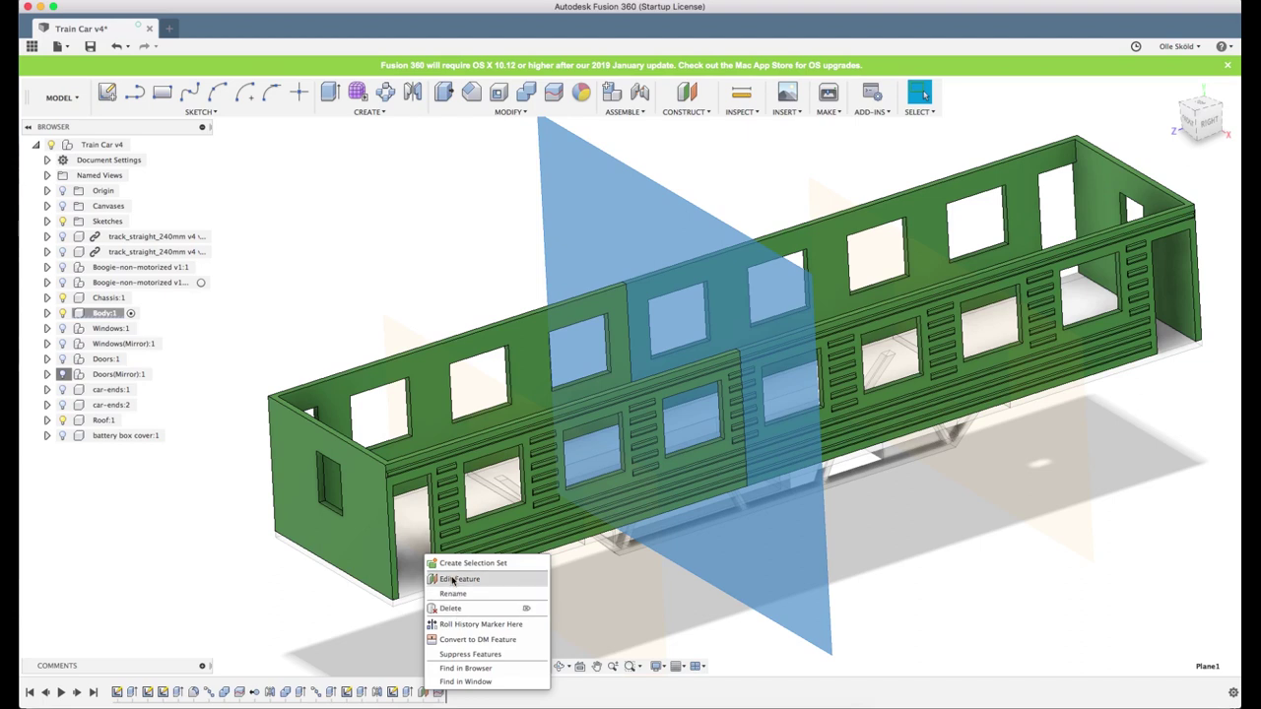
click(464, 625)
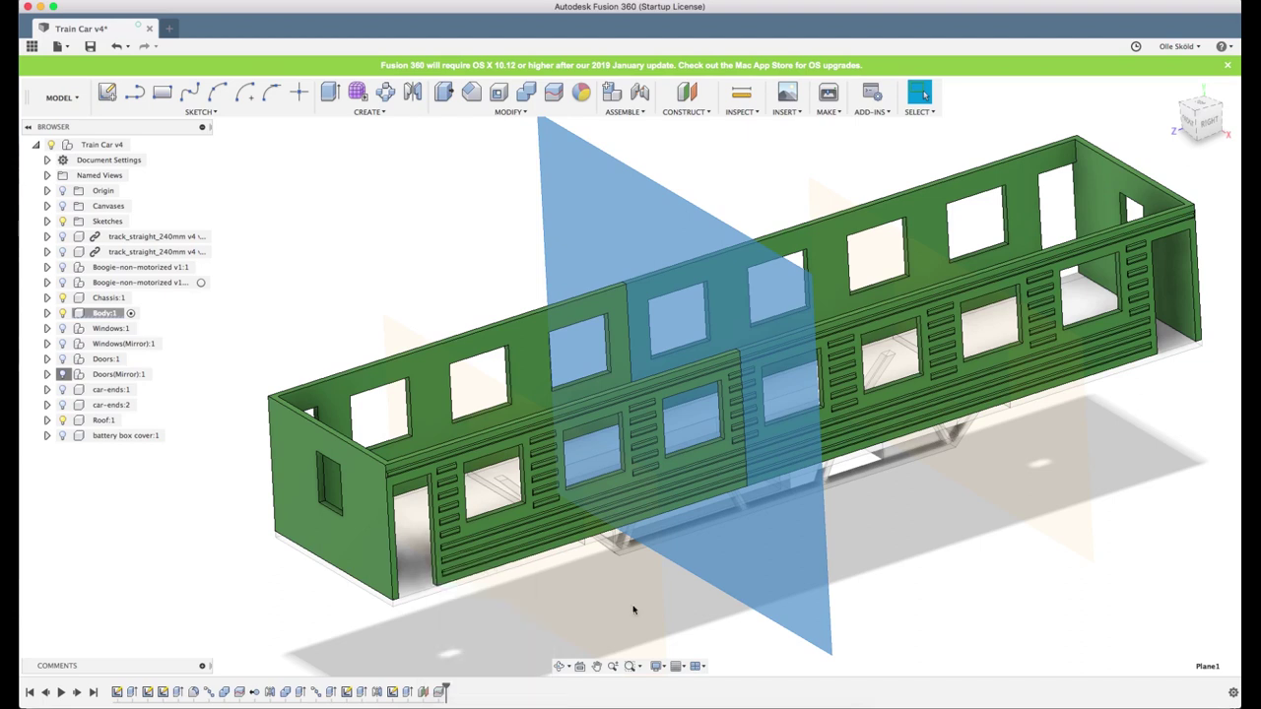
shift+middle_drag(599, 619, 625, 529)
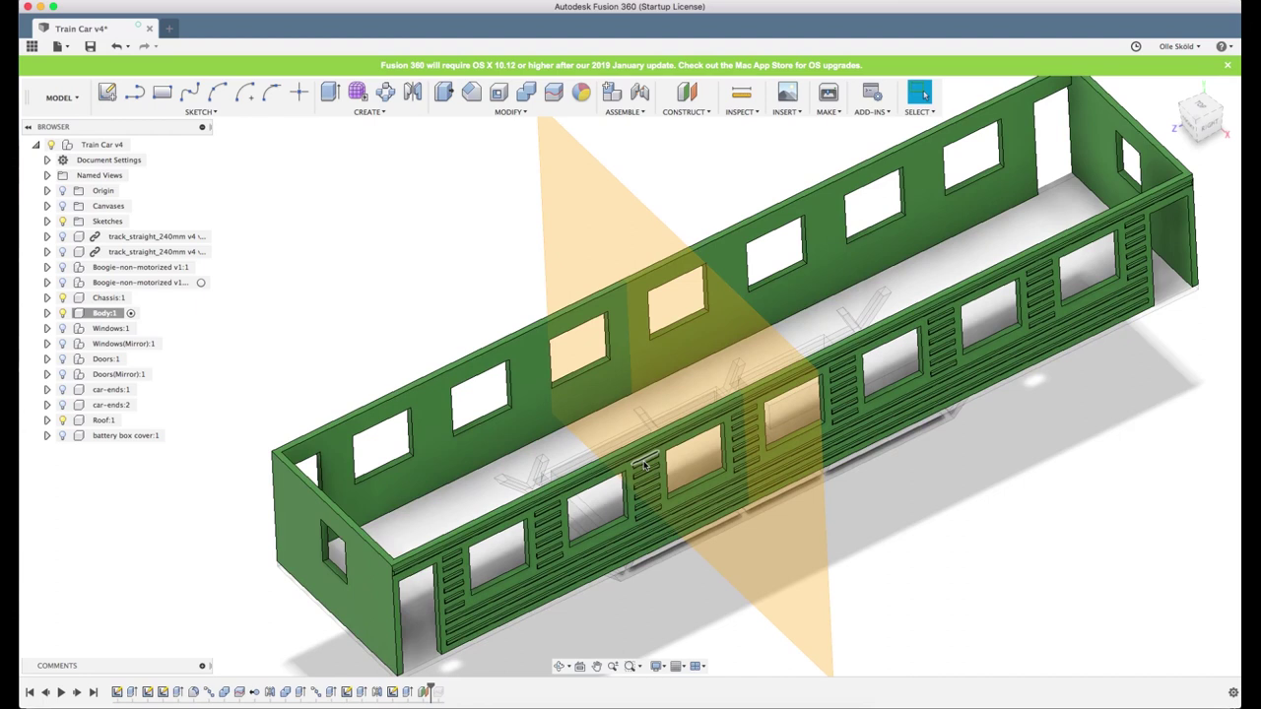
click(679, 392)
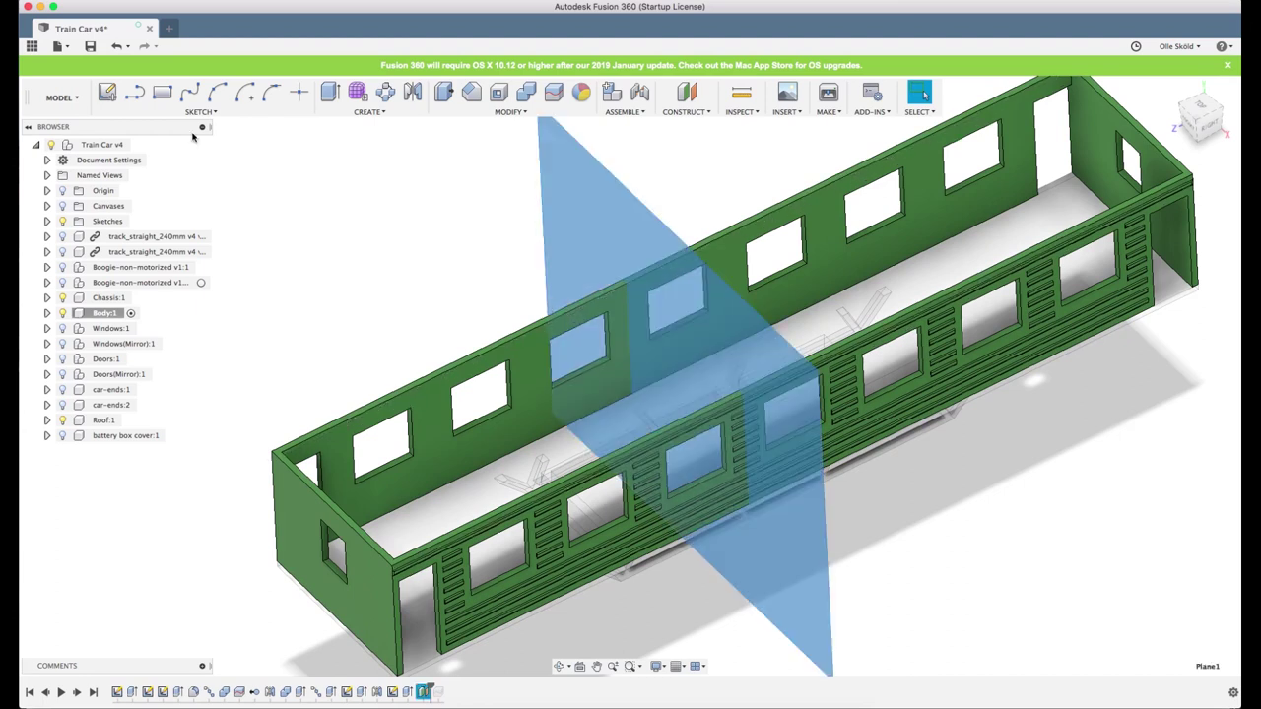
- Sketch a 60 × 15 mm rectangle on Plane1 from the body's lower corner and select its profile
click(108, 93)
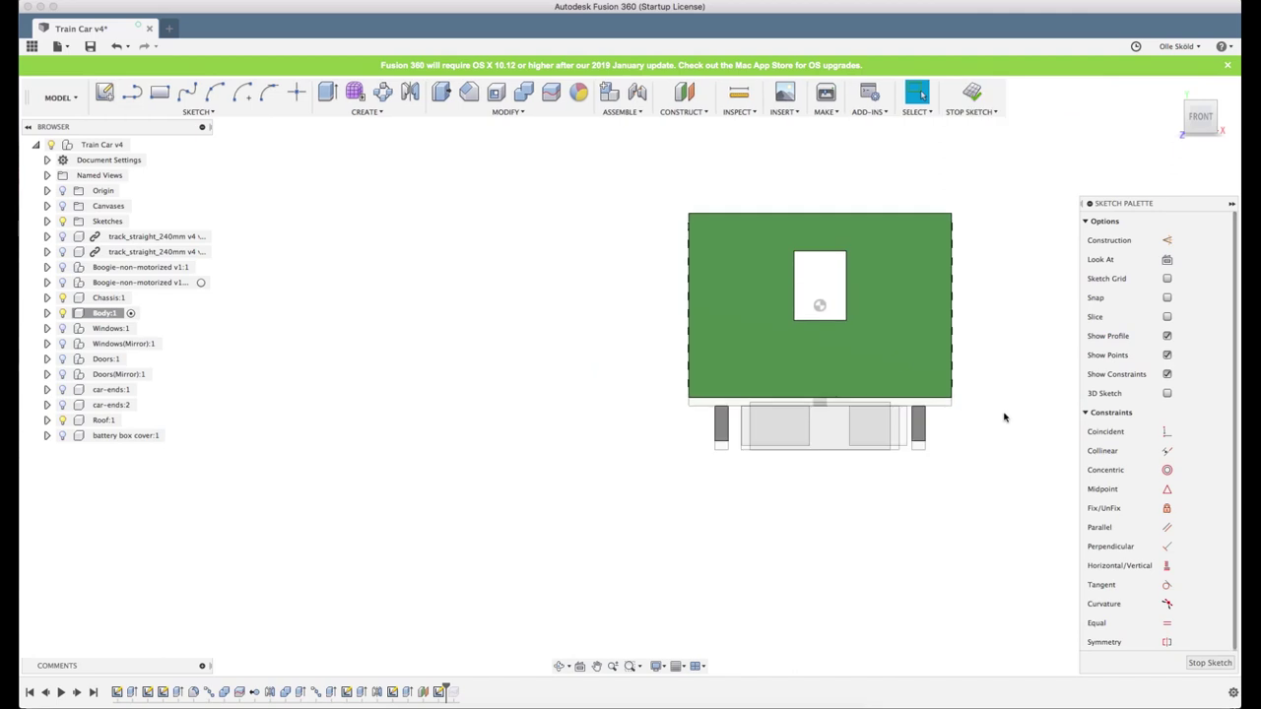
scroll(991, 364, up, 5)
key(r)
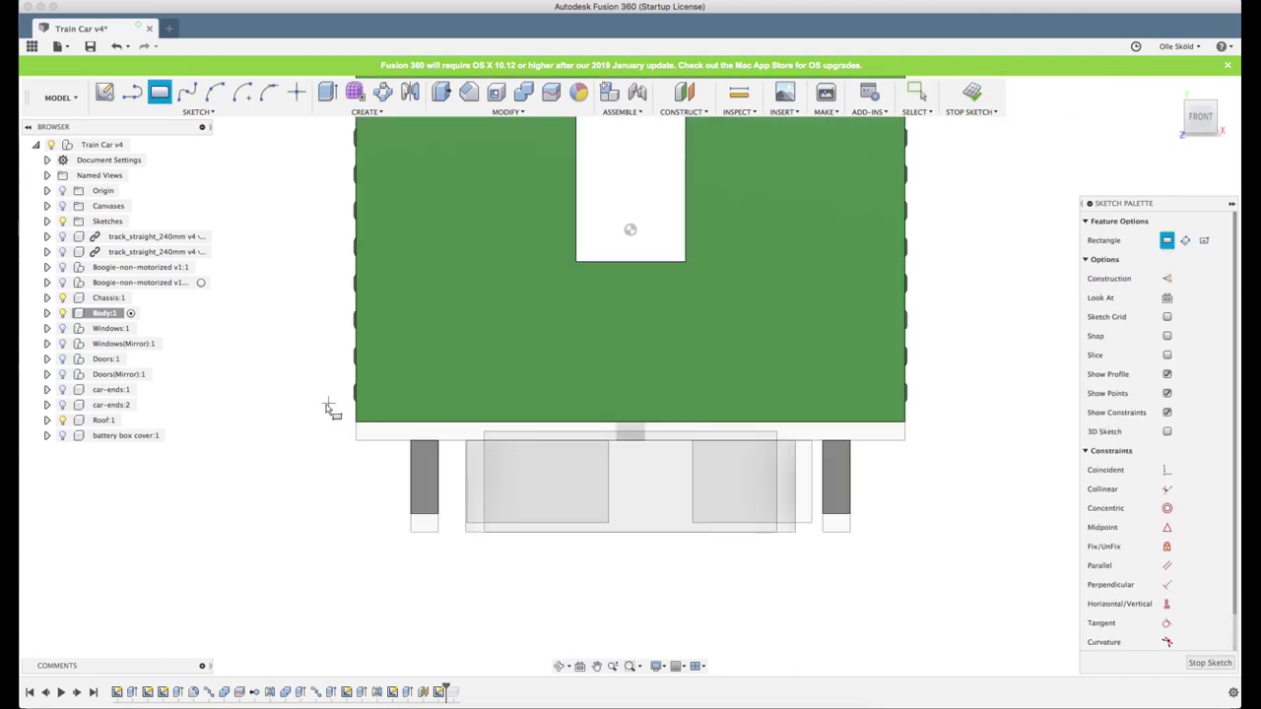
click(356, 422)
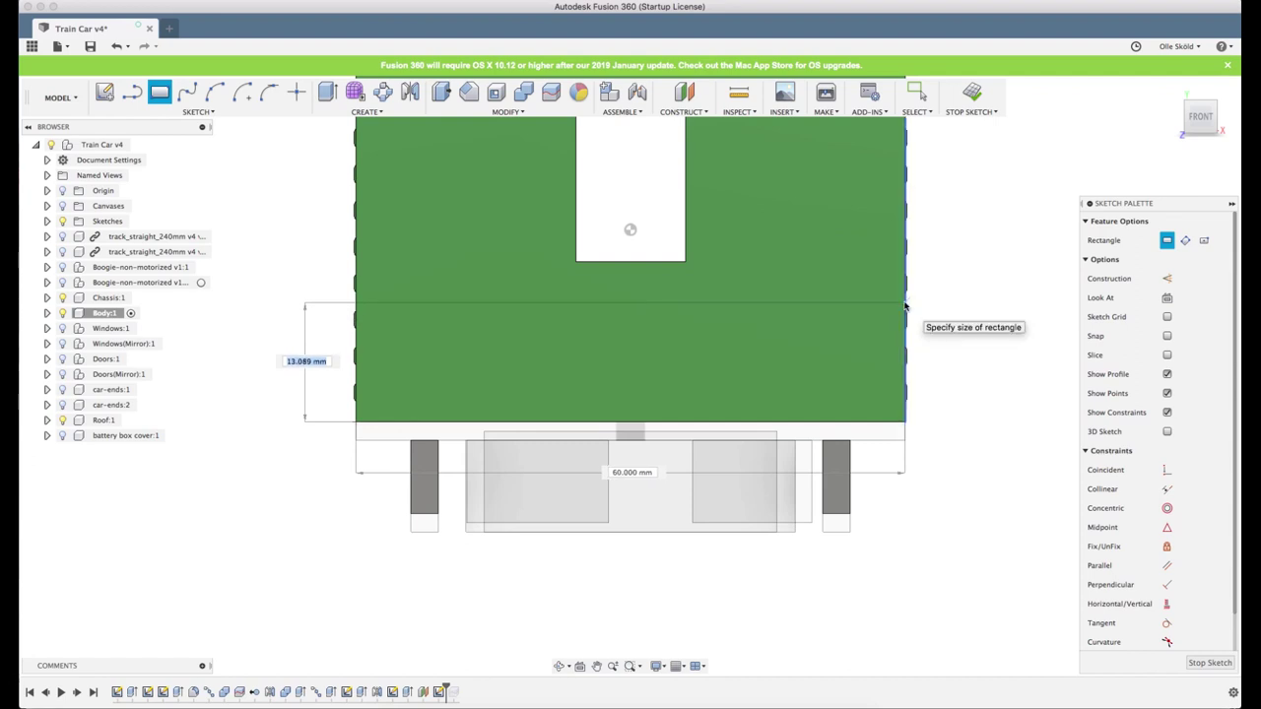
scroll(904, 306, up, 4)
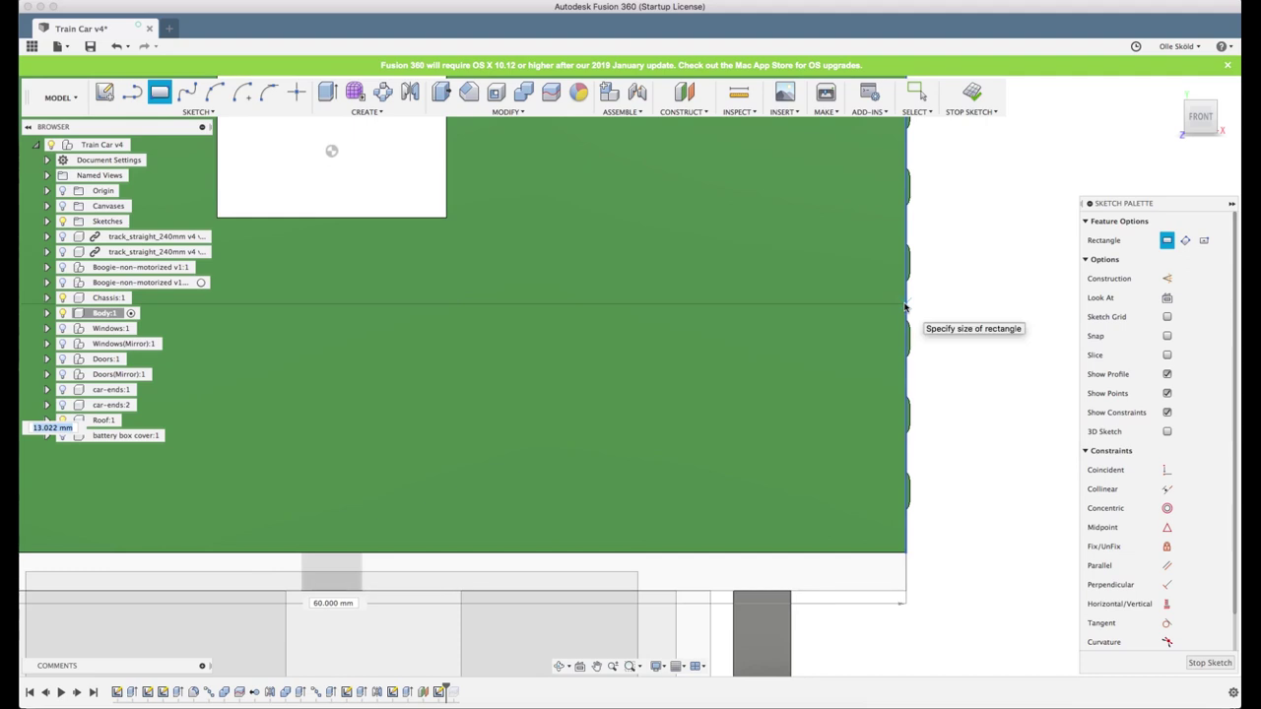
scroll(904, 306, down, 4)
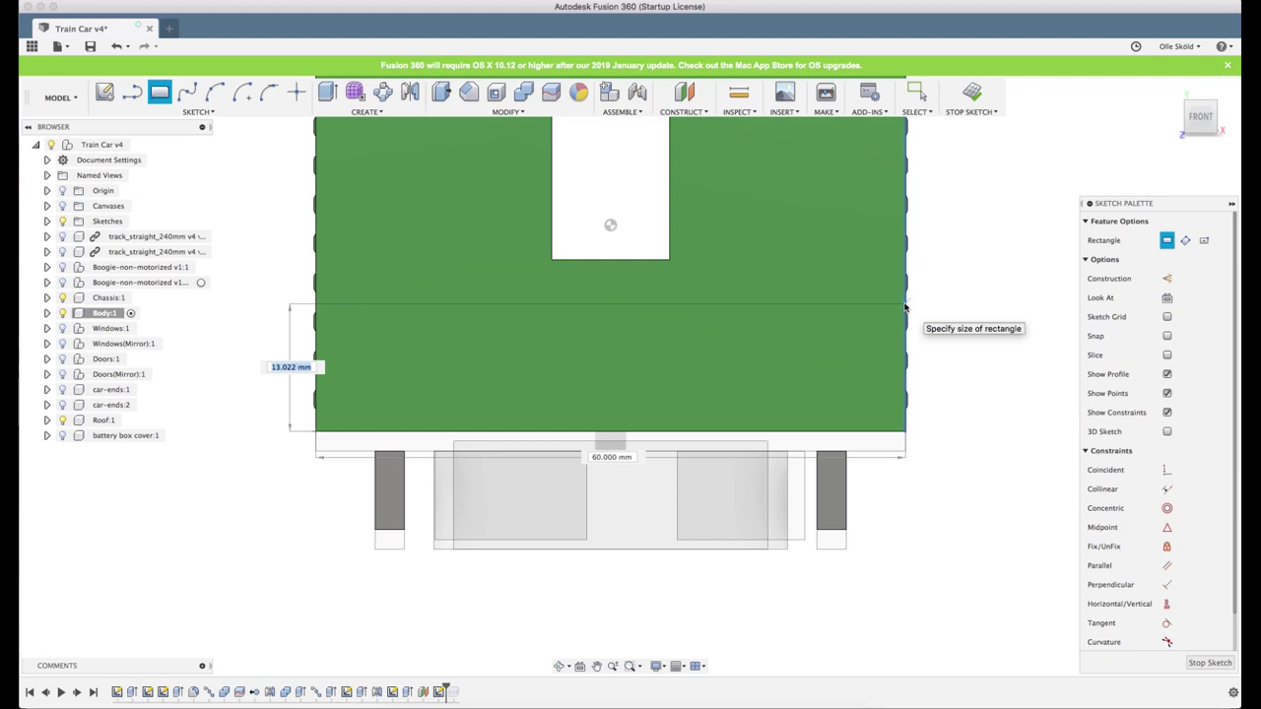
text(15)
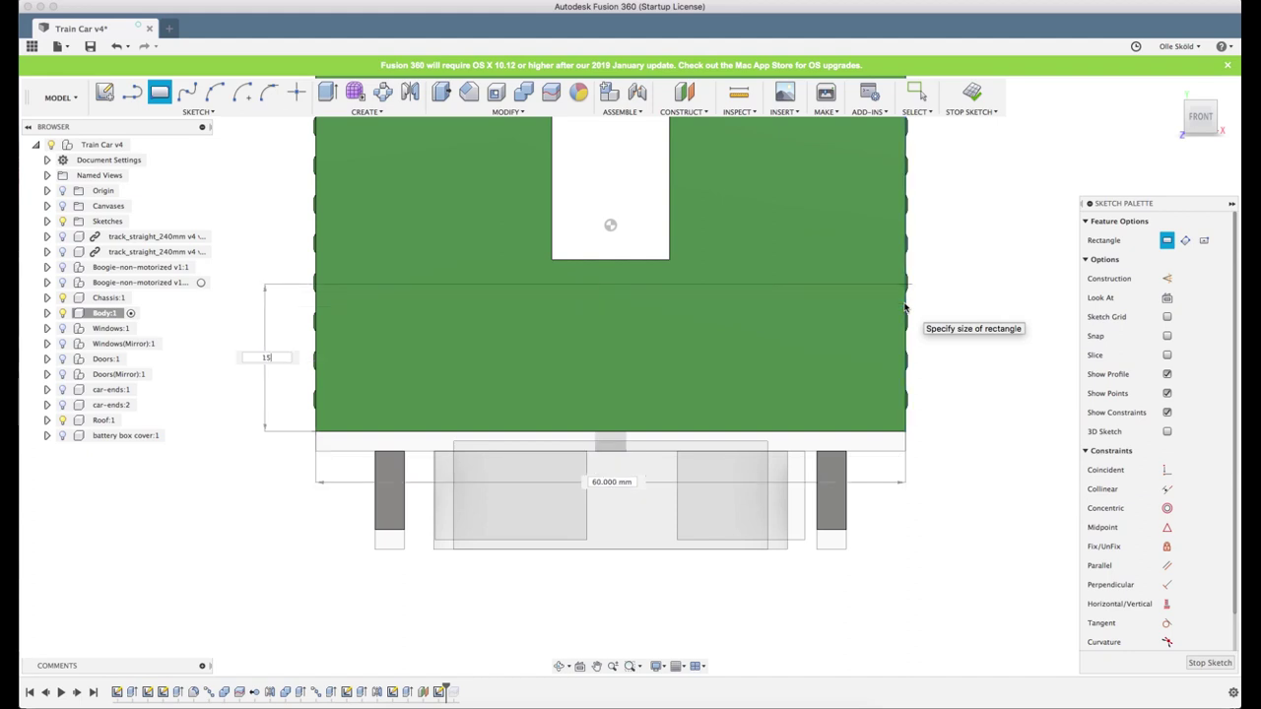
key(Return)
scroll(904, 308, down, 5)
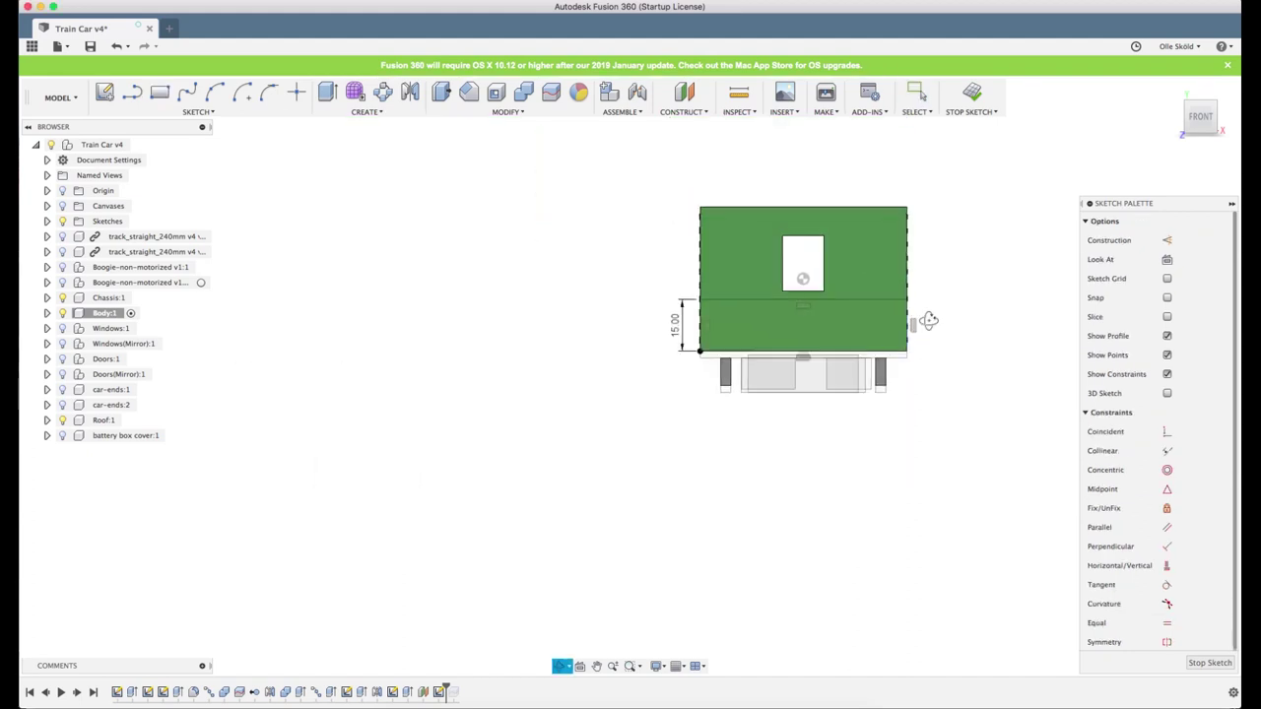
shift+middle_drag(904, 308, 744, 333)
scroll(744, 333, up, 5)
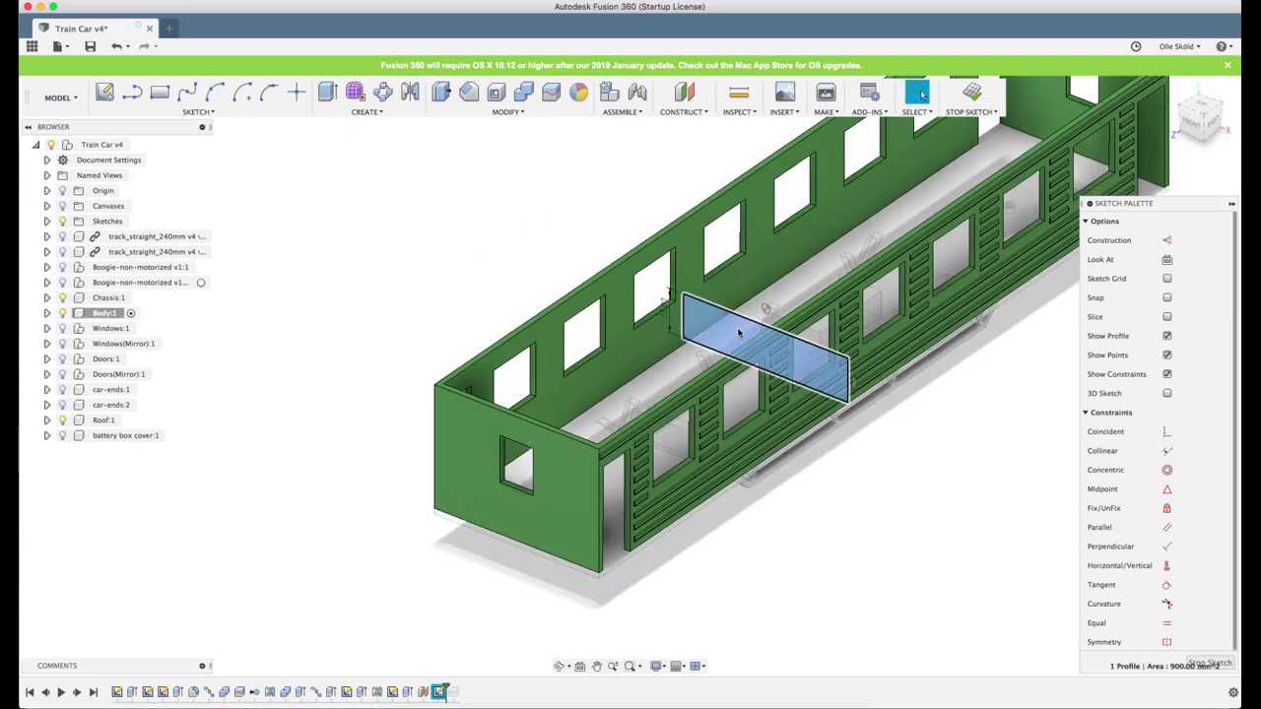
click(744, 333)
- Extrude the rectangle profile 1 mm Symmetric with the Join operation to form a thin cross wall
scroll(739, 333, up, 3)
key(e)
scroll(739, 333, down, 2)
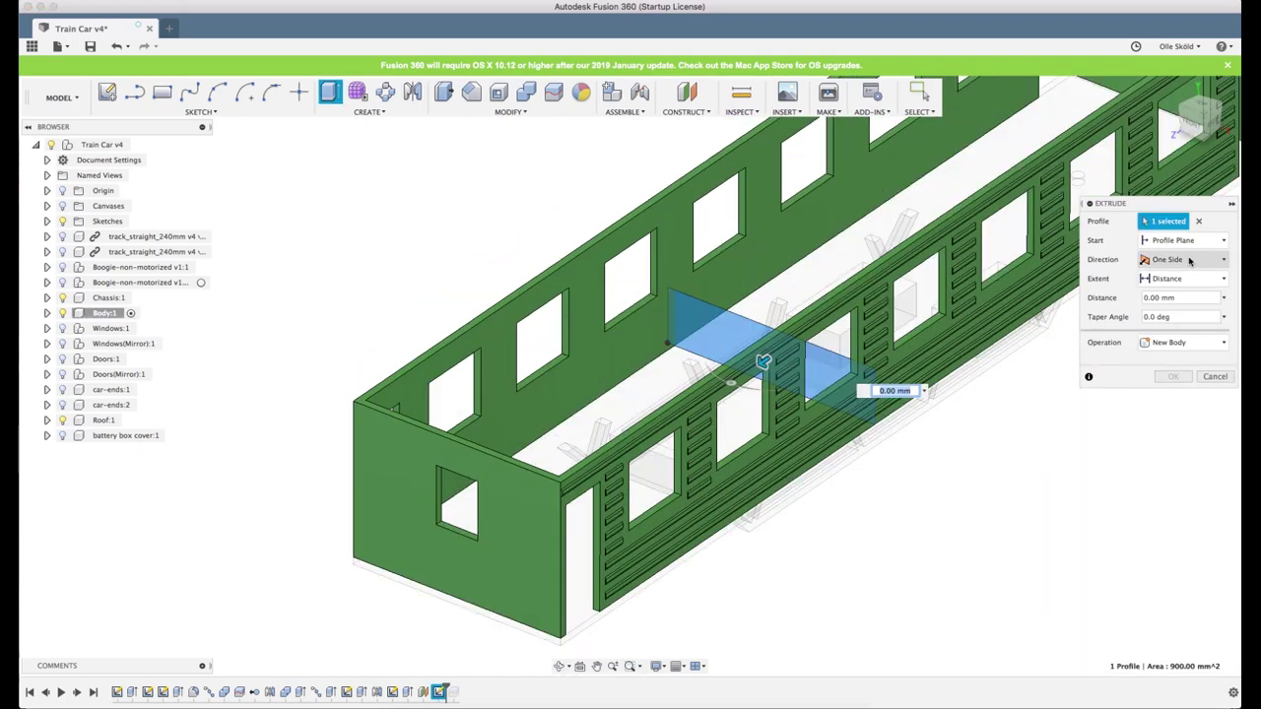
click(1190, 260)
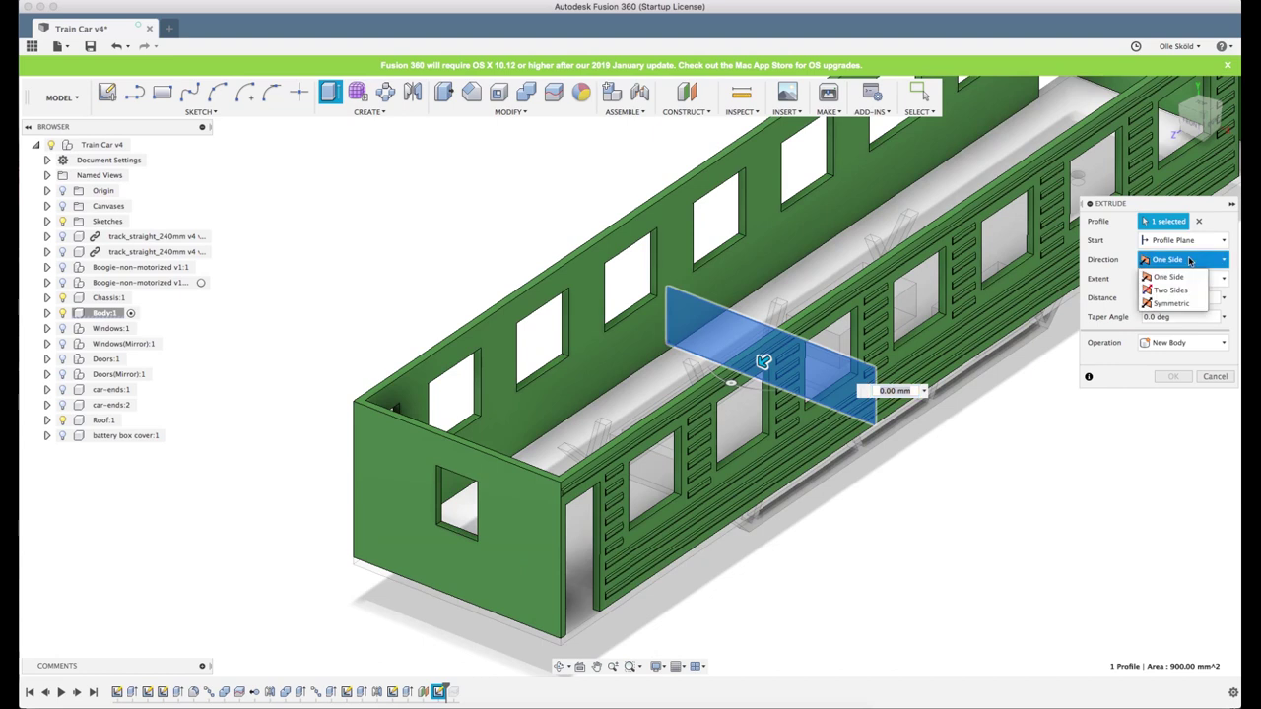
click(1168, 306)
scroll(823, 290, up, 2)
scroll(823, 290, up, 2)
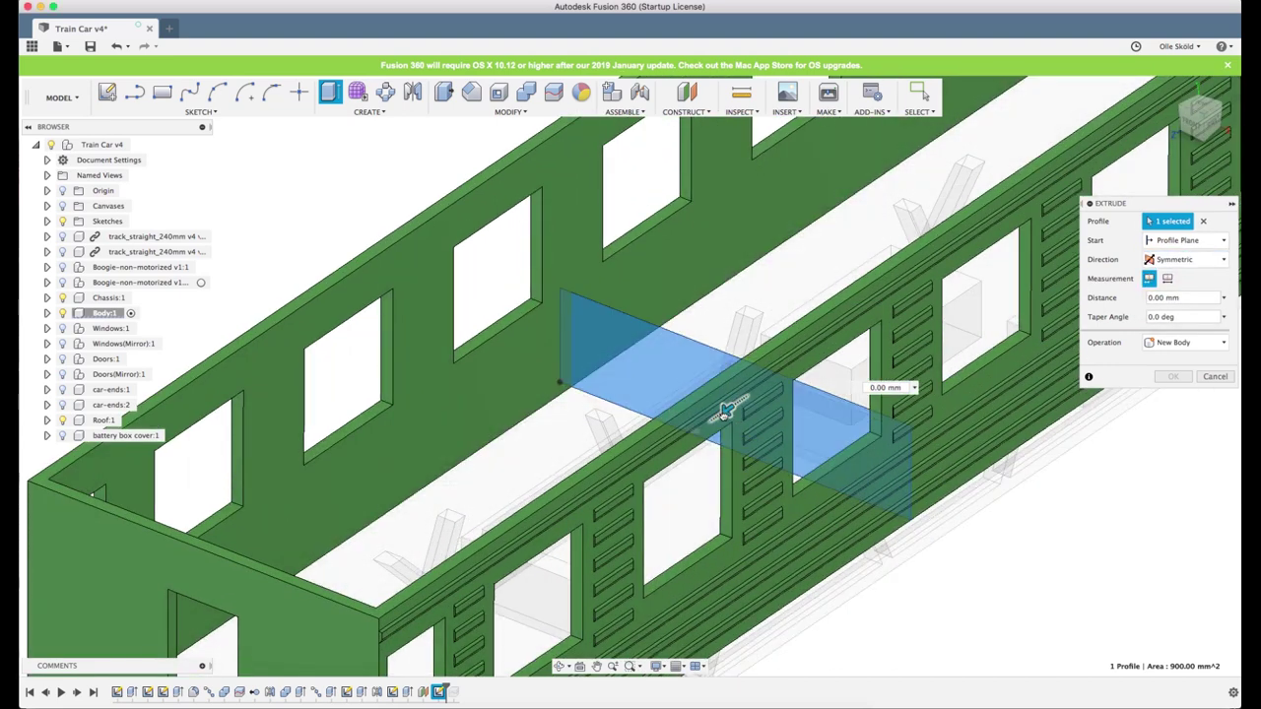
drag(728, 410, 724, 412)
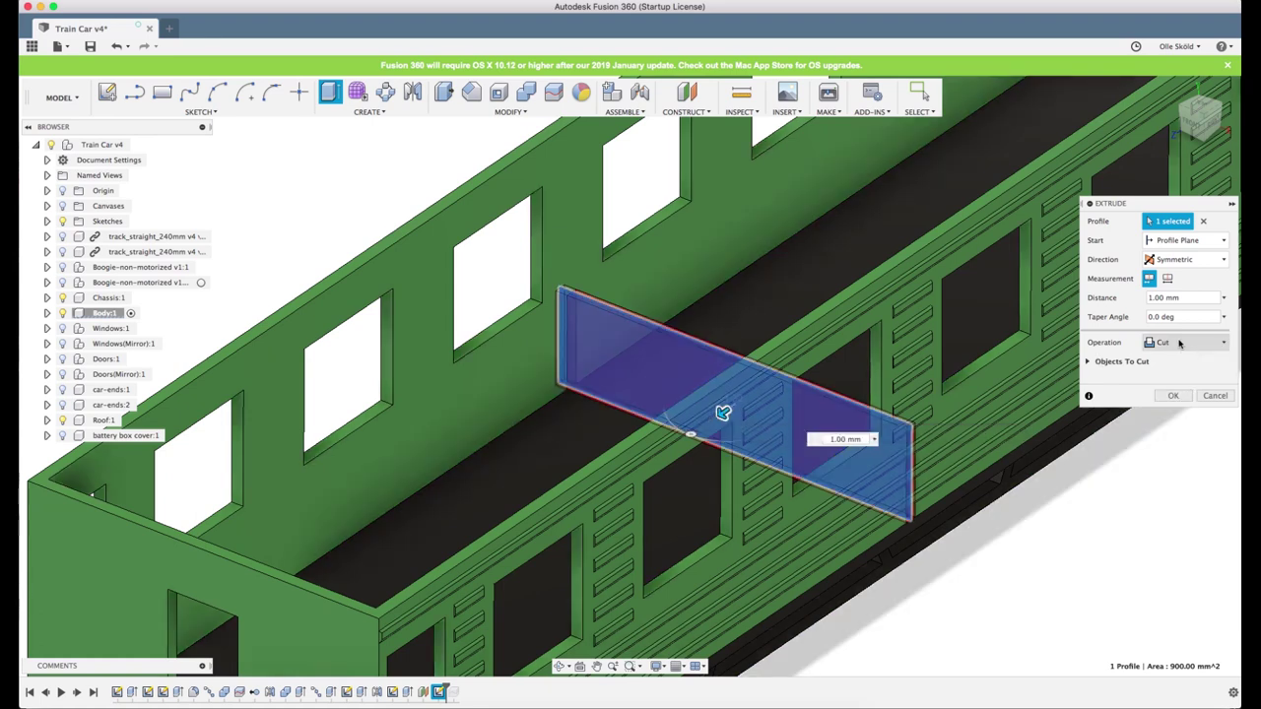
click(1181, 342)
click(1167, 361)
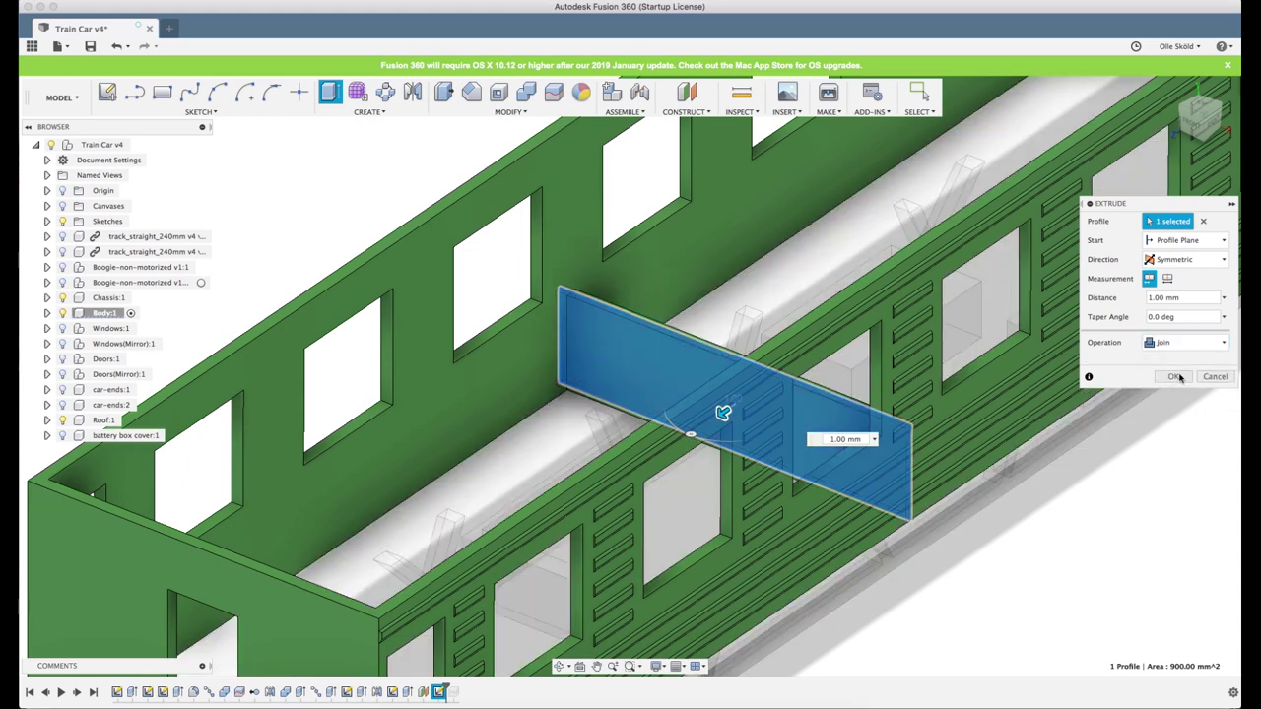
click(1176, 376)
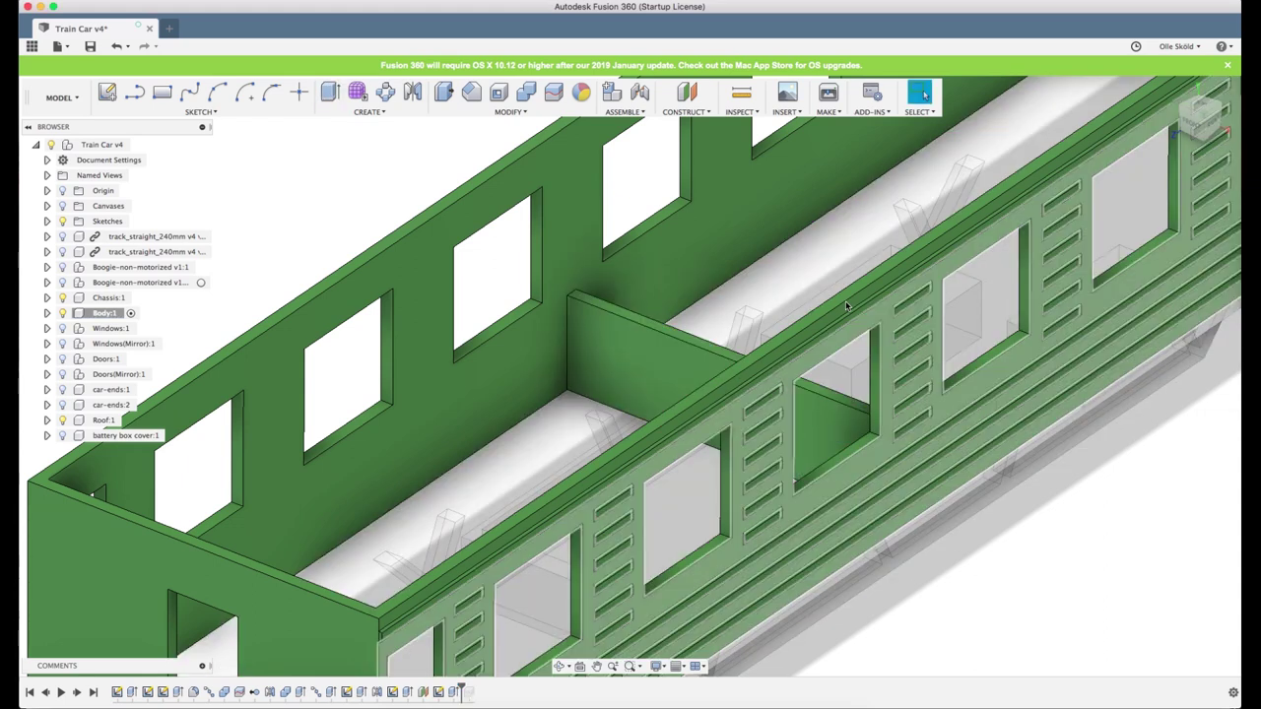
- Orbit and fit the view to inspect the new wall across the car body
scroll(845, 301, down, 5)
shift+middle_drag(846, 301, 769, 287)
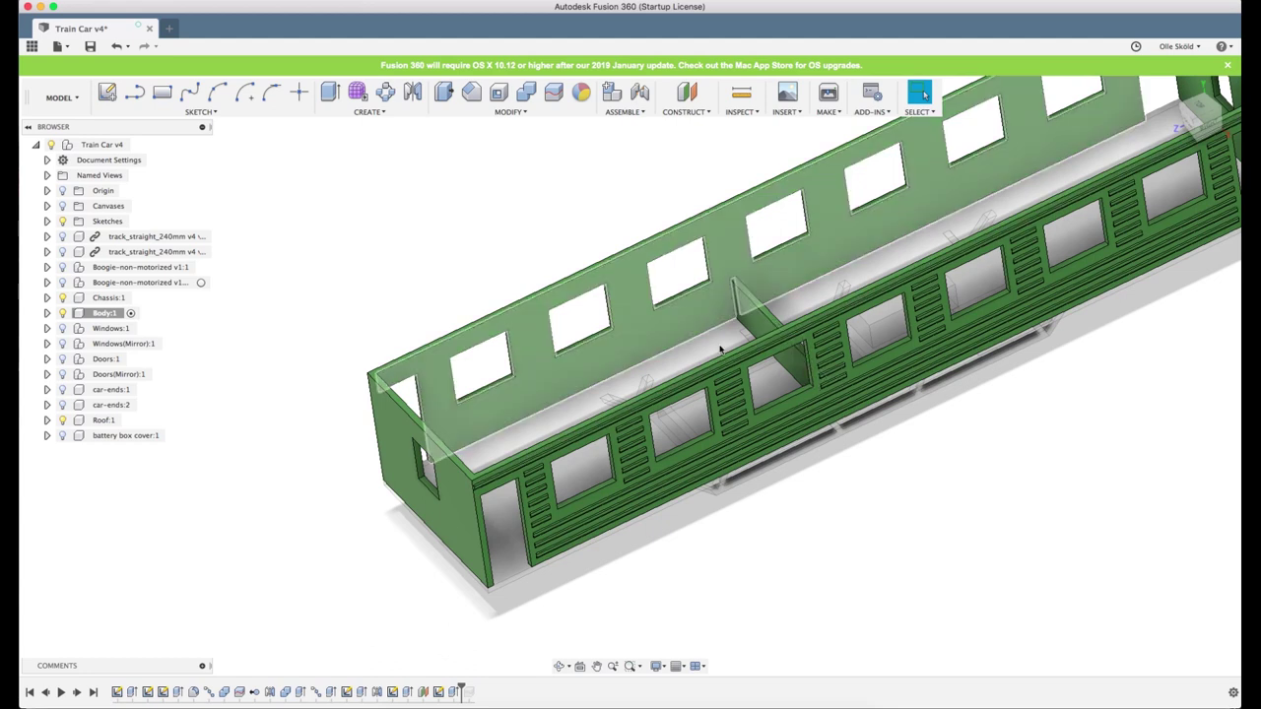
key(F6)
mouse_move(721, 350)
shift+middle_down()
mouse_move(758, 357)
mouse_move(727, 352)
mouse_move(727, 320)
mouse_move(717, 361)
shift+middle_up()
scroll(582, 442, up, 5)
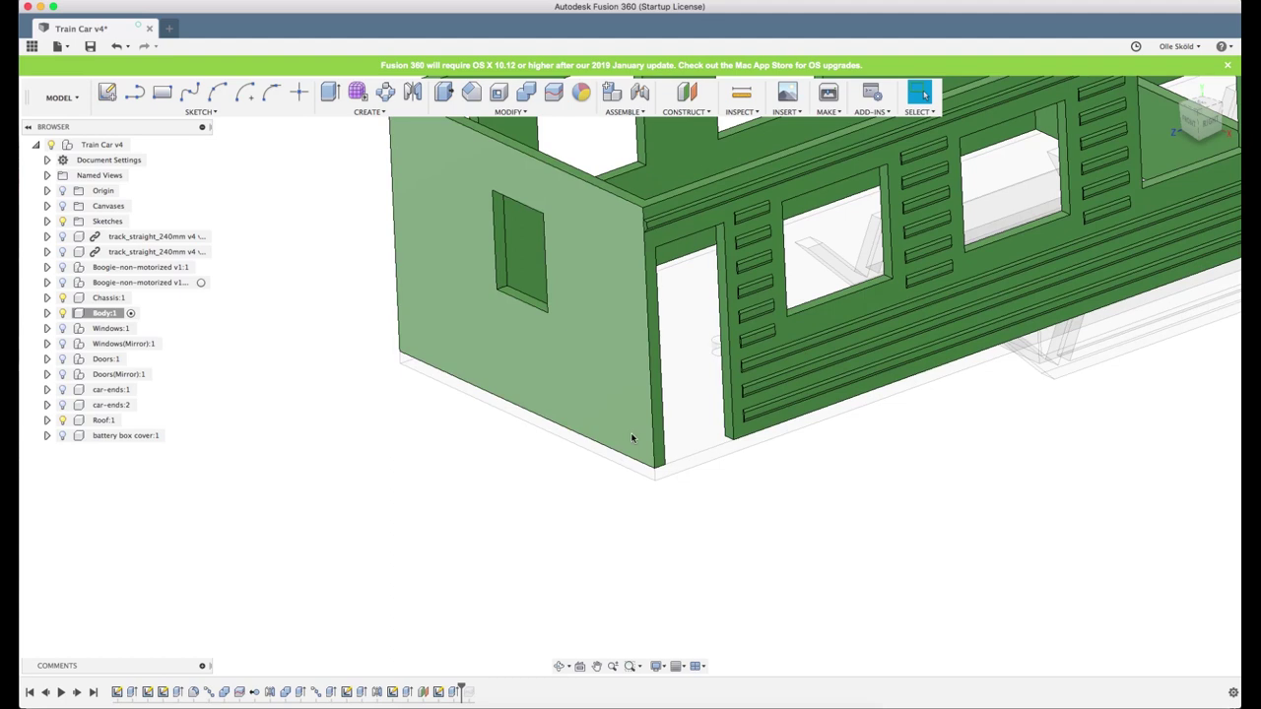
scroll(724, 404, up, 5)
shift+middle_drag(719, 394, 595, 493)
scroll(689, 423, down, 8)
- Roll the history marker forward to the end and expand Body:1 to list its bodies
right_click(463, 691)
click(522, 662)
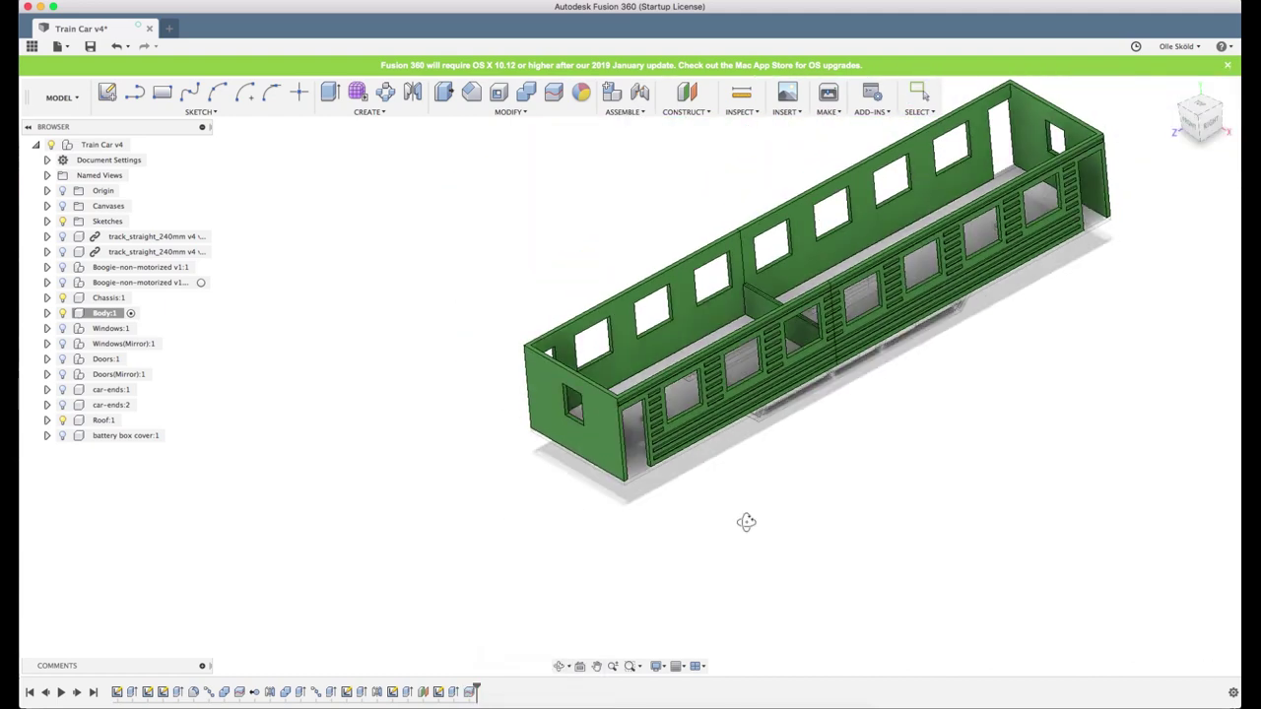
mouse_move(746, 522)
shift+middle_down()
mouse_move(769, 510)
mouse_move(746, 512)
shift+middle_up()
scroll(746, 512, down, 1)
key(Escape)
scroll(732, 484, up, 3)
scroll(670, 527, down, 3)
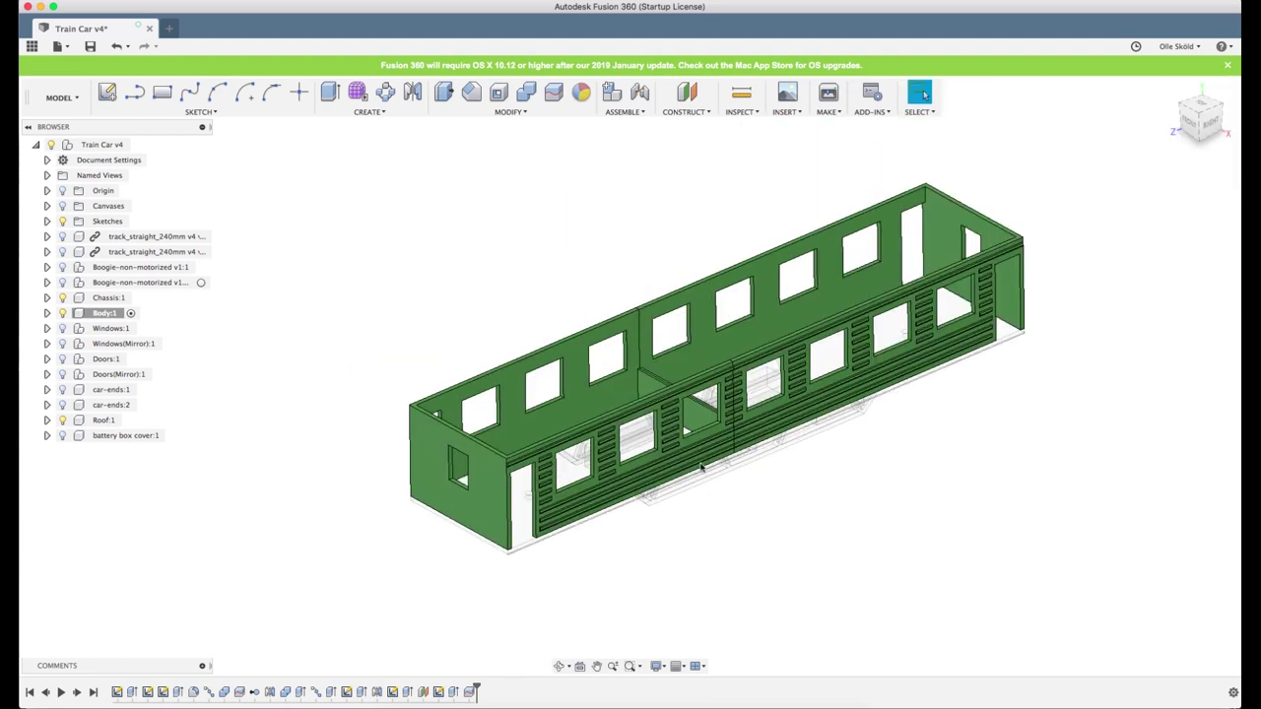
scroll(733, 436, up, 2)
scroll(733, 437, up, 1)
click(47, 312)
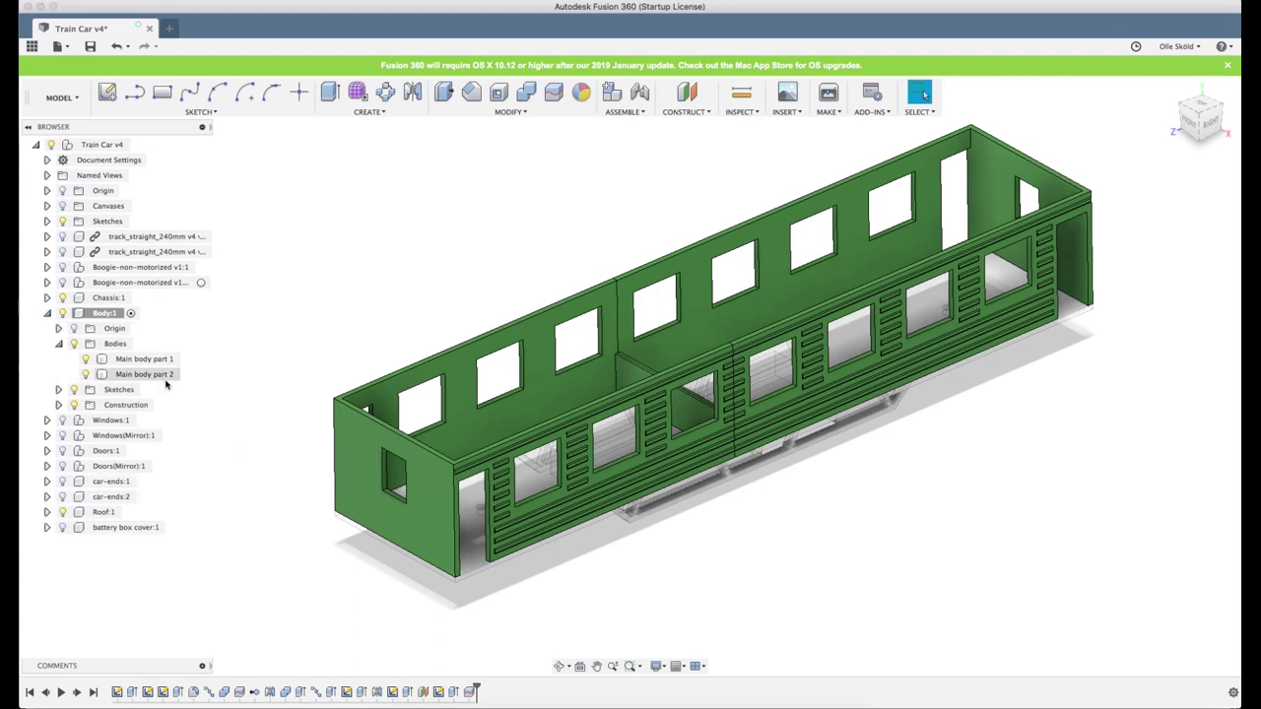
- Export Main body part 1 as STL, replacing the existing Main body part 1.stl
right_click(148, 359)
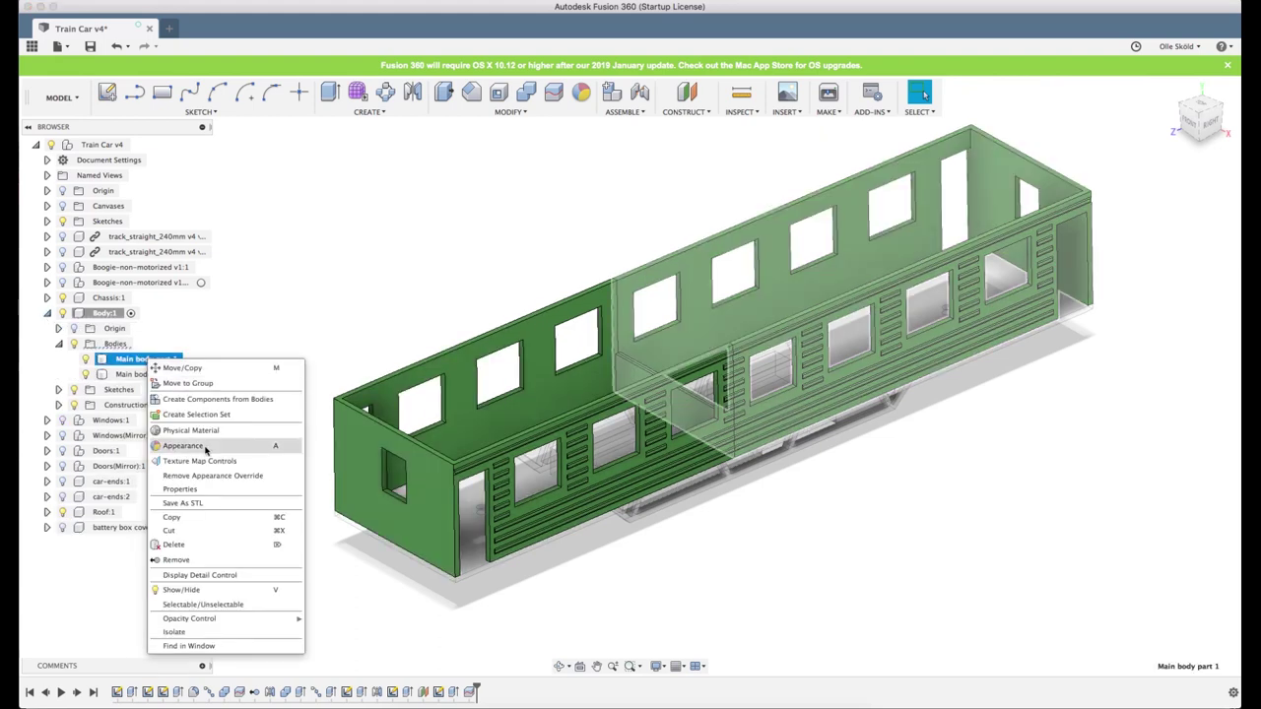
click(192, 504)
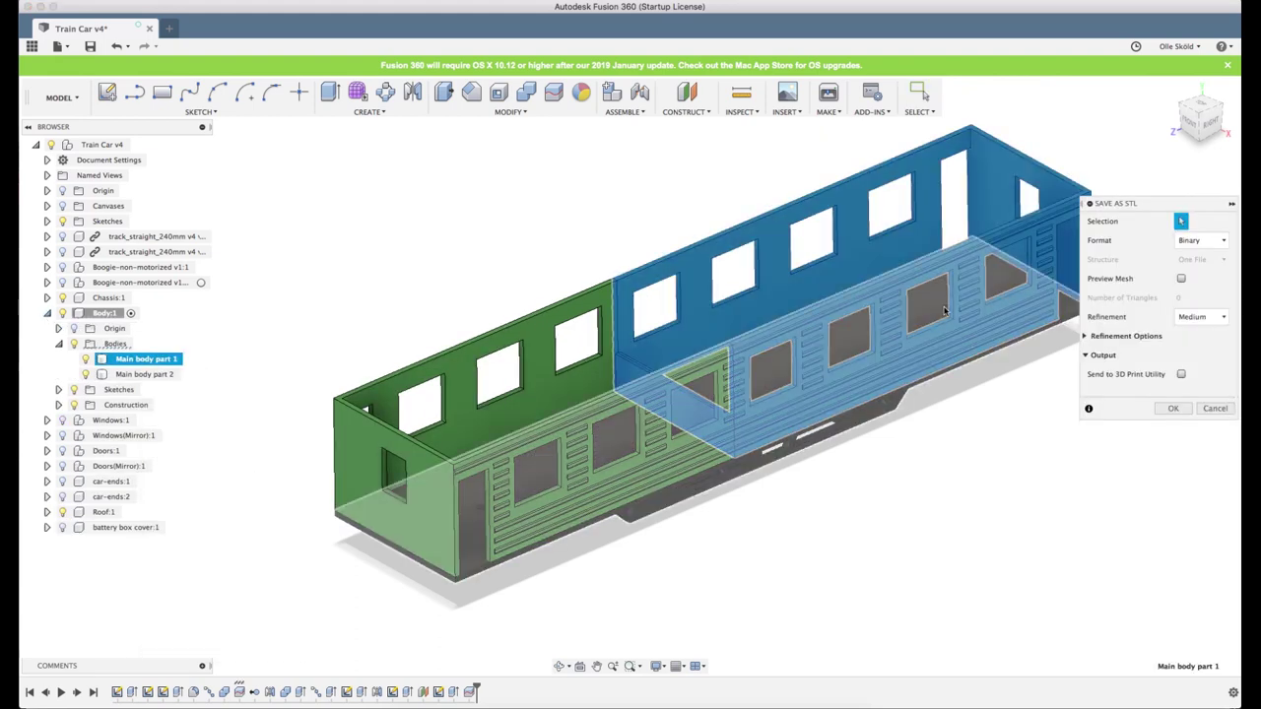
click(1173, 409)
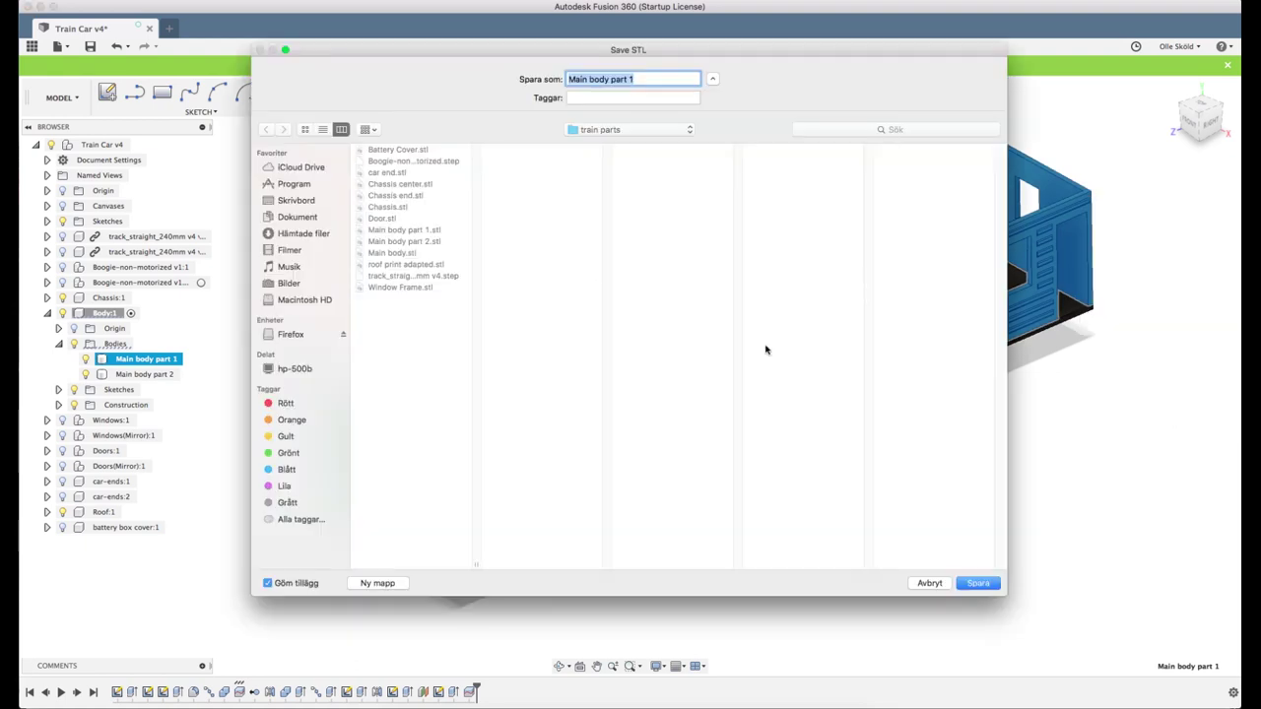
click(978, 585)
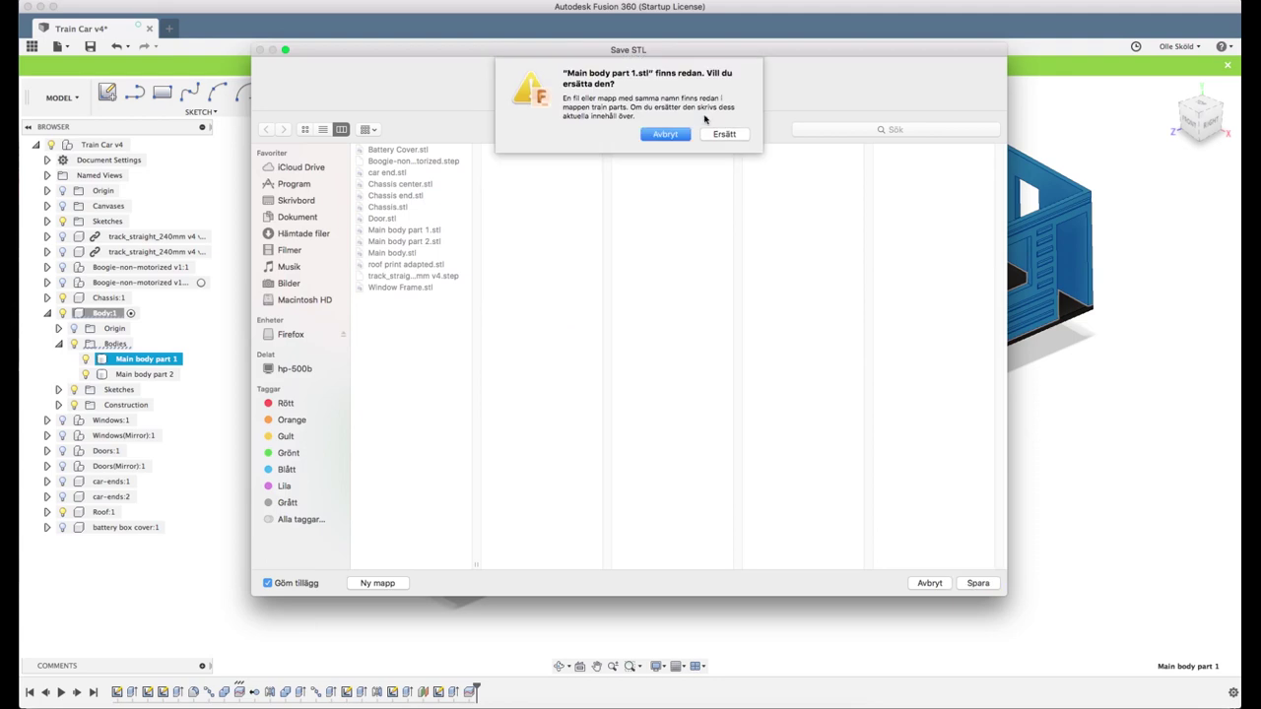
click(709, 122)
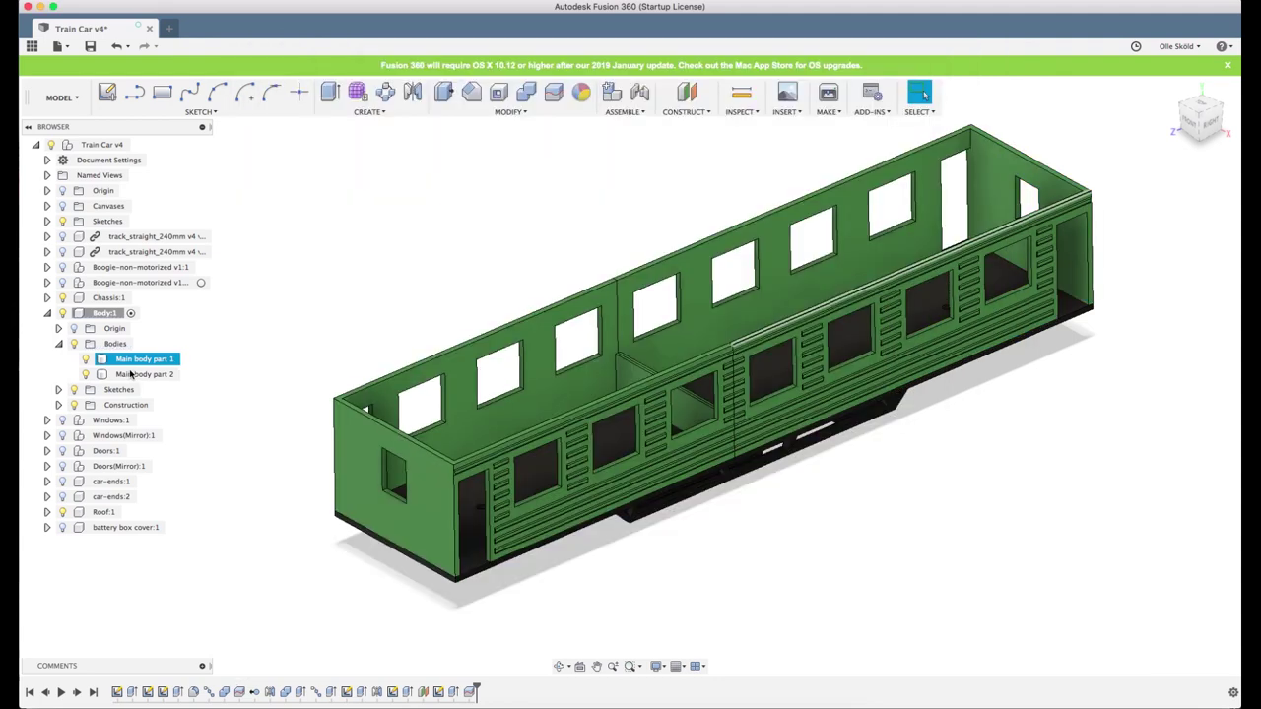
- Export Main body part 2 as STL into the train parts folder, overwriting the existing file
right_click(130, 374)
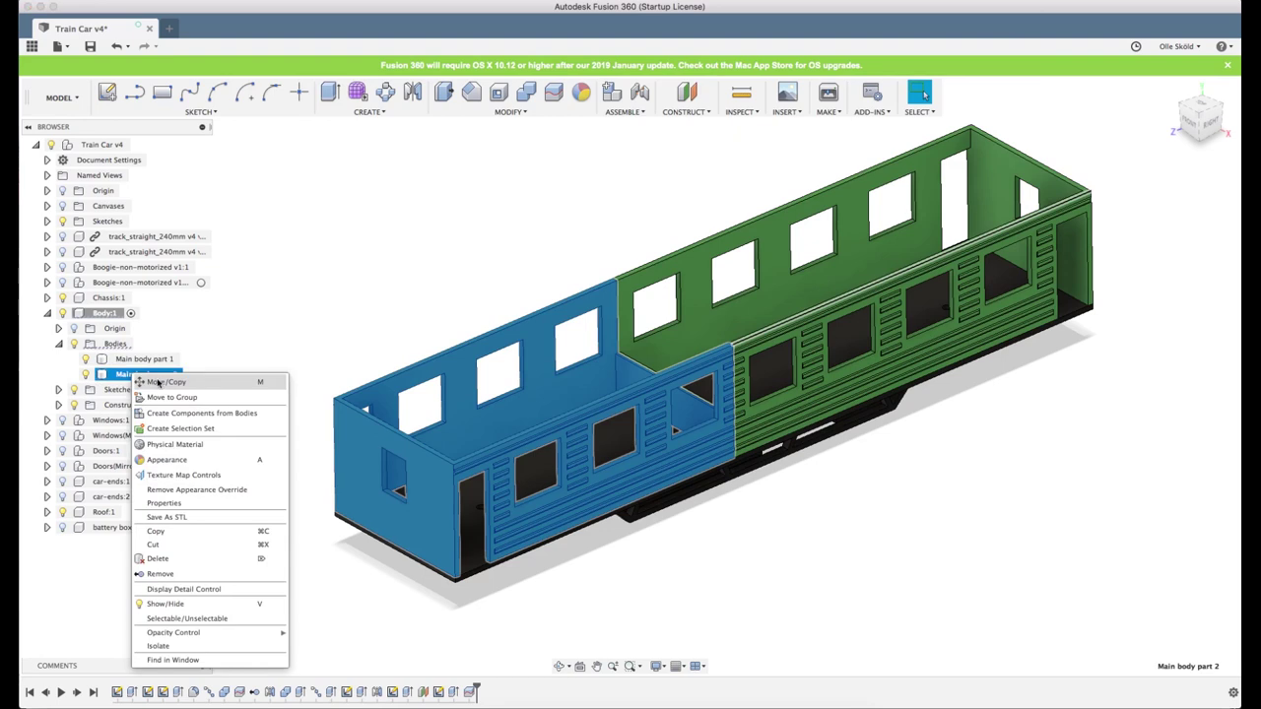
click(162, 520)
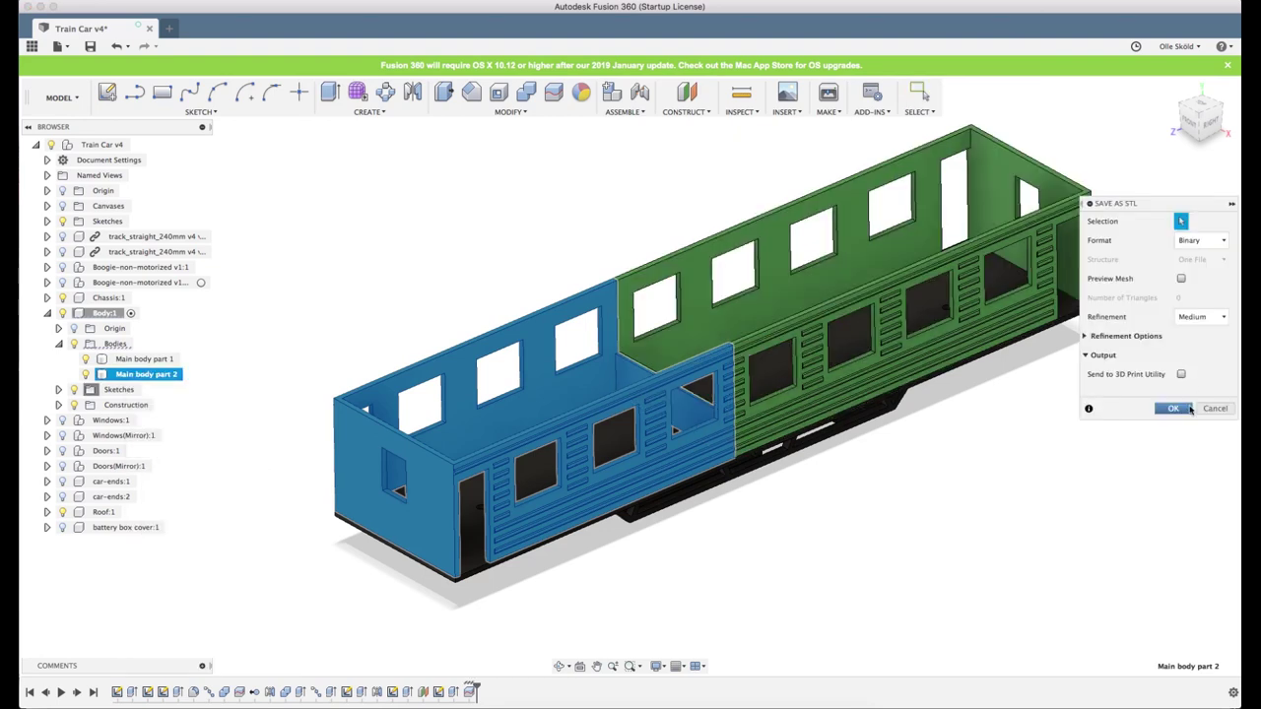
click(1191, 410)
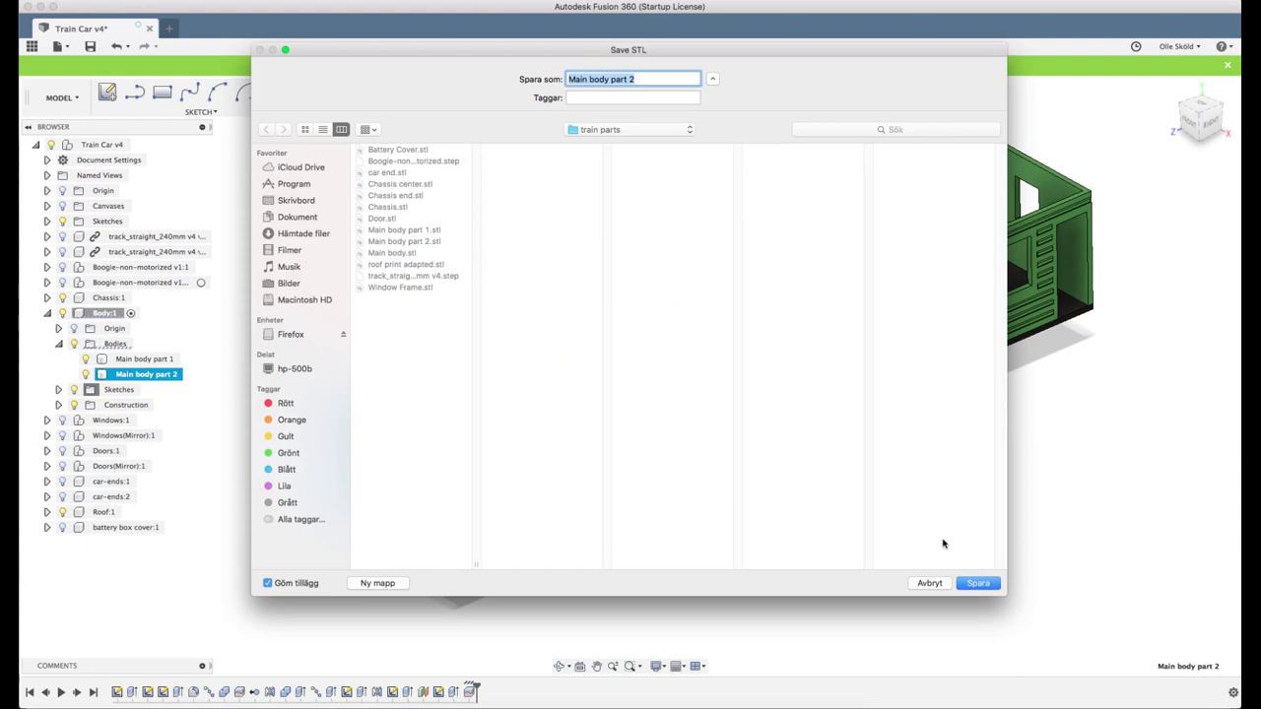
click(976, 583)
click(720, 138)
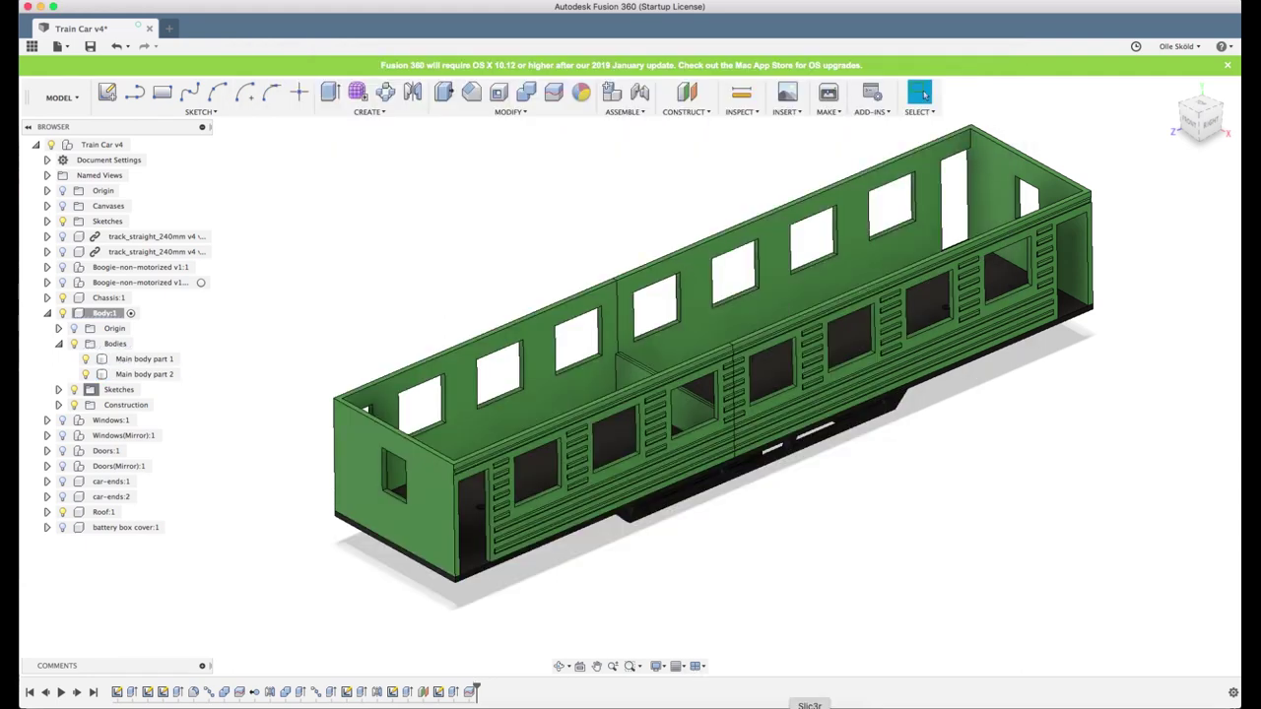
- Delete the old Main body part 1 from Slic3r's 3D plater, then switch back to Fusion 360
click(810, 702)
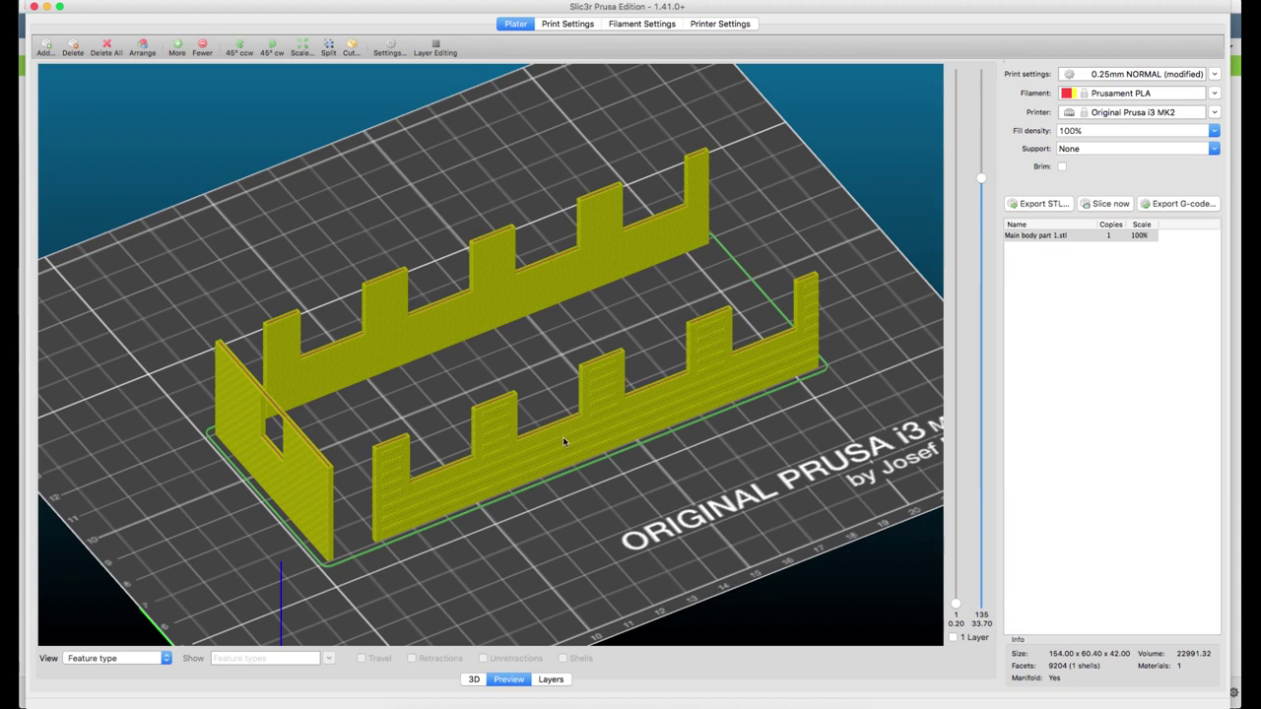
click(474, 680)
right_click(476, 492)
click(498, 678)
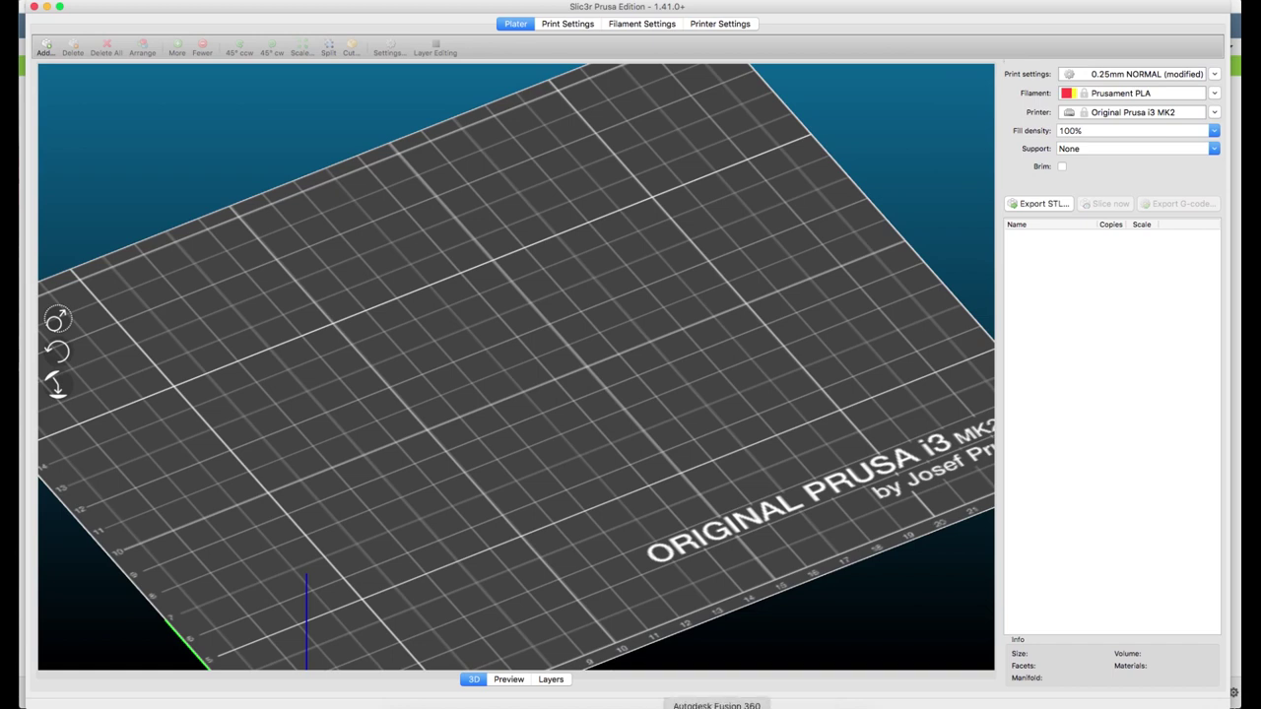
click(717, 707)
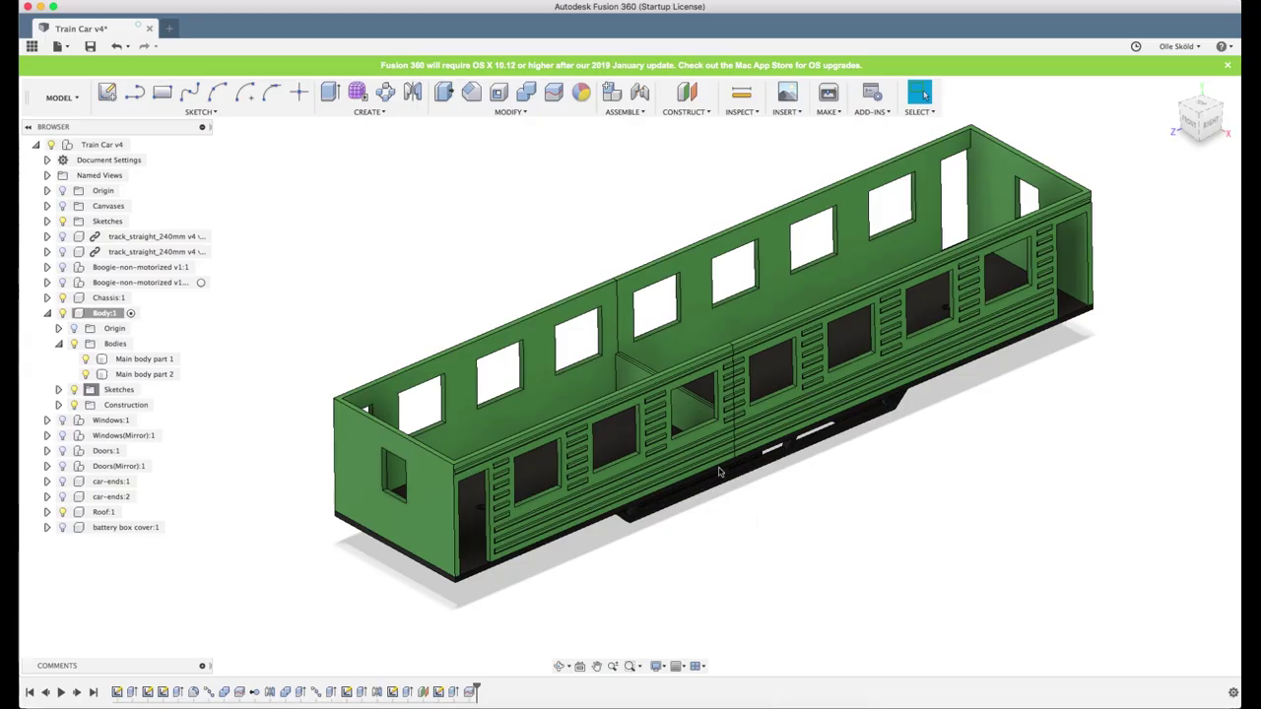
- Delete the Extrude7 feature from the Fusion 360 timeline
right_click(454, 693)
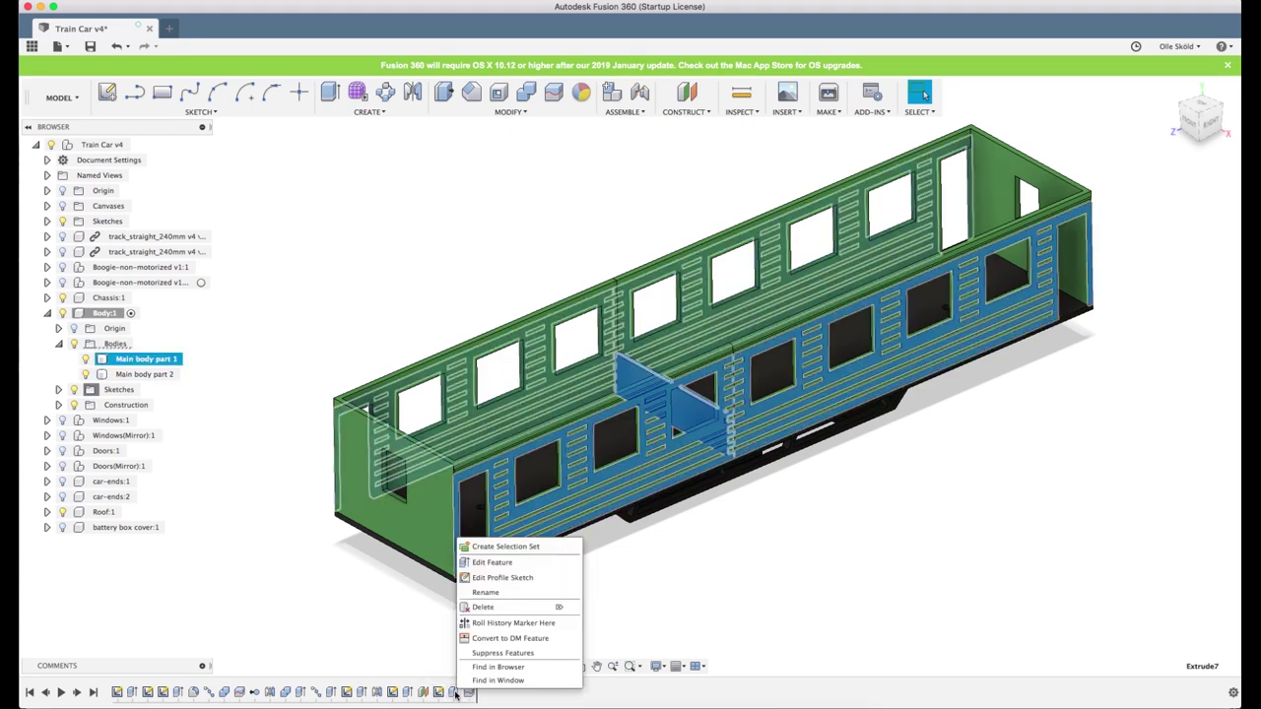
click(483, 607)
right_click(455, 693)
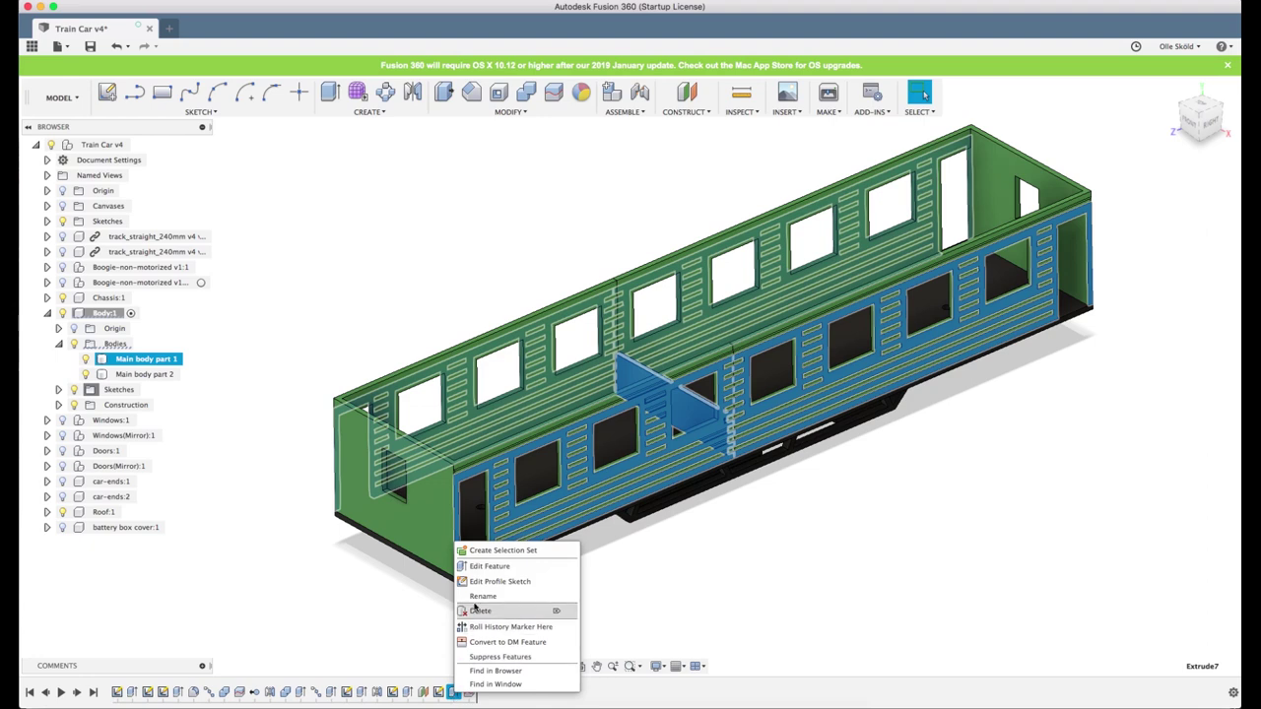
click(479, 611)
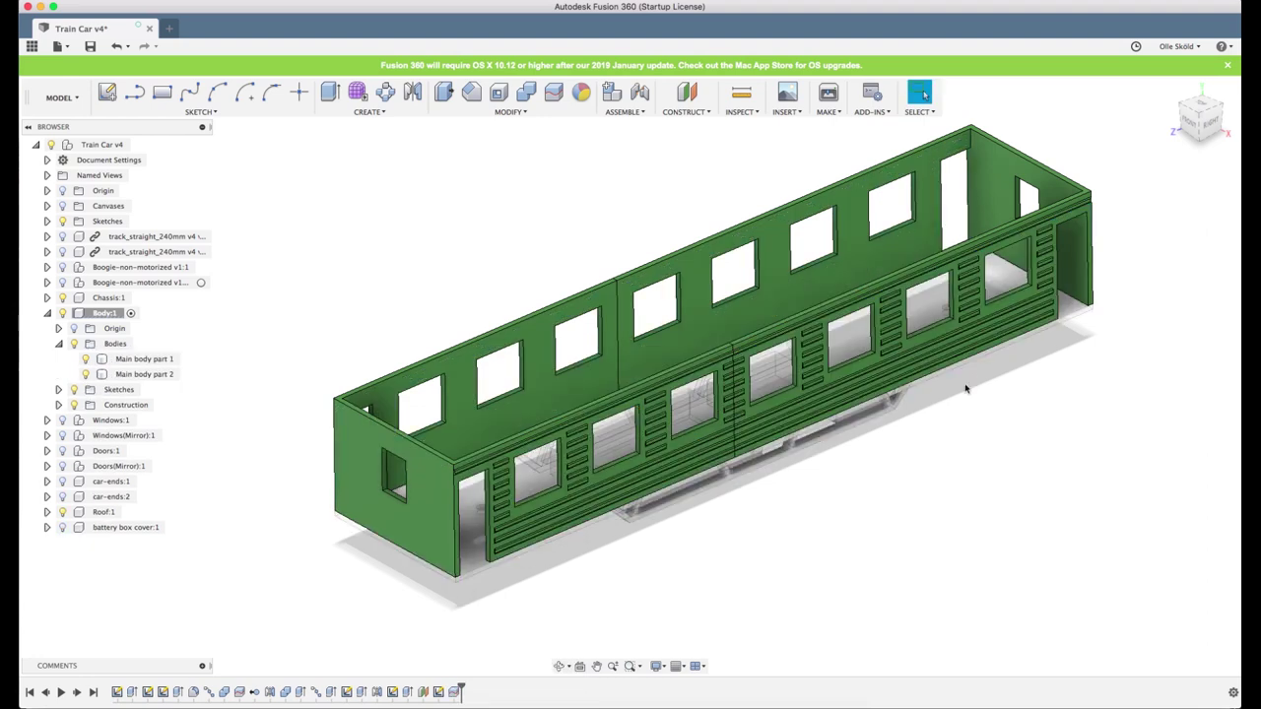
- Export Main body part 1 as STL to the train parts folder, replacing the old file
right_click(148, 361)
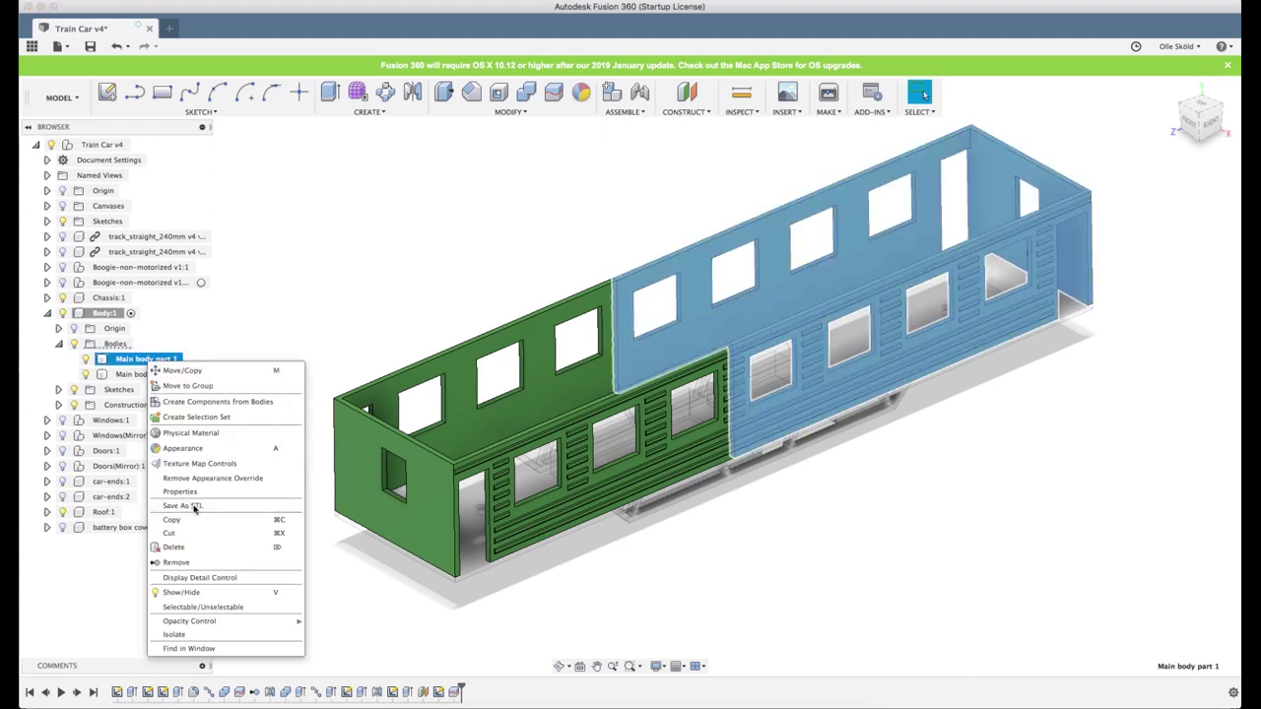
click(183, 506)
click(1174, 408)
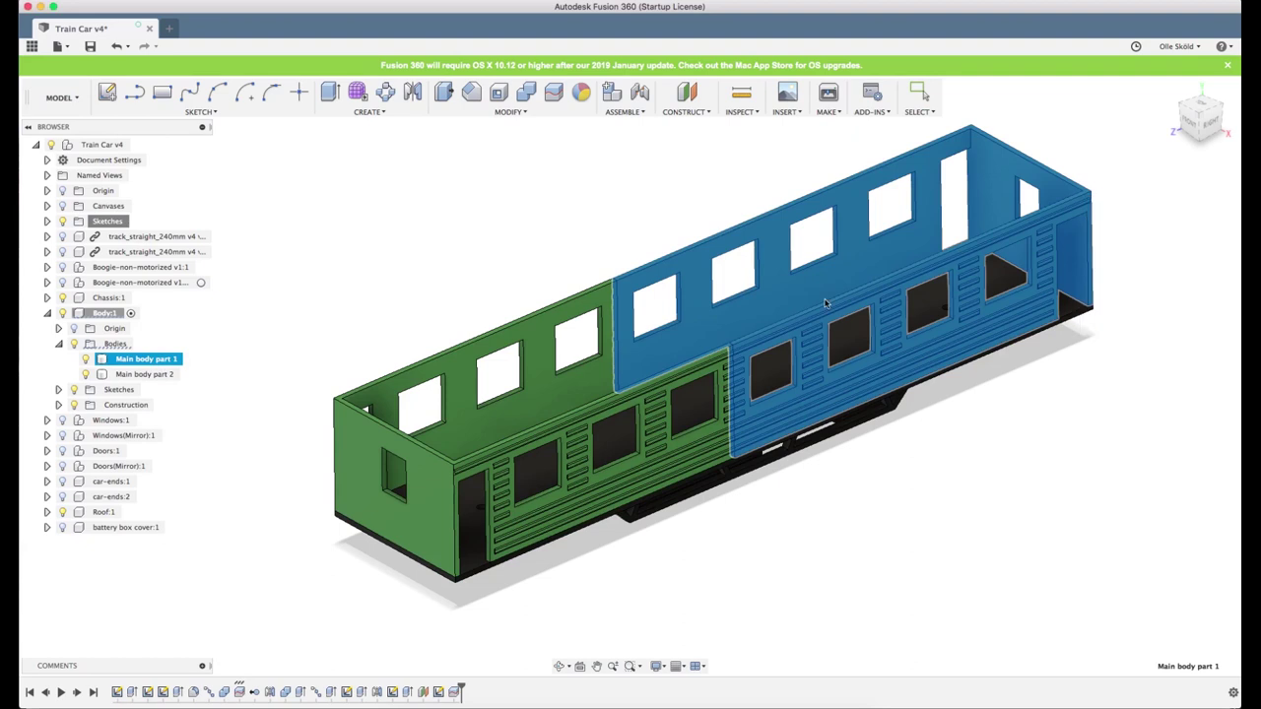
click(978, 585)
click(734, 138)
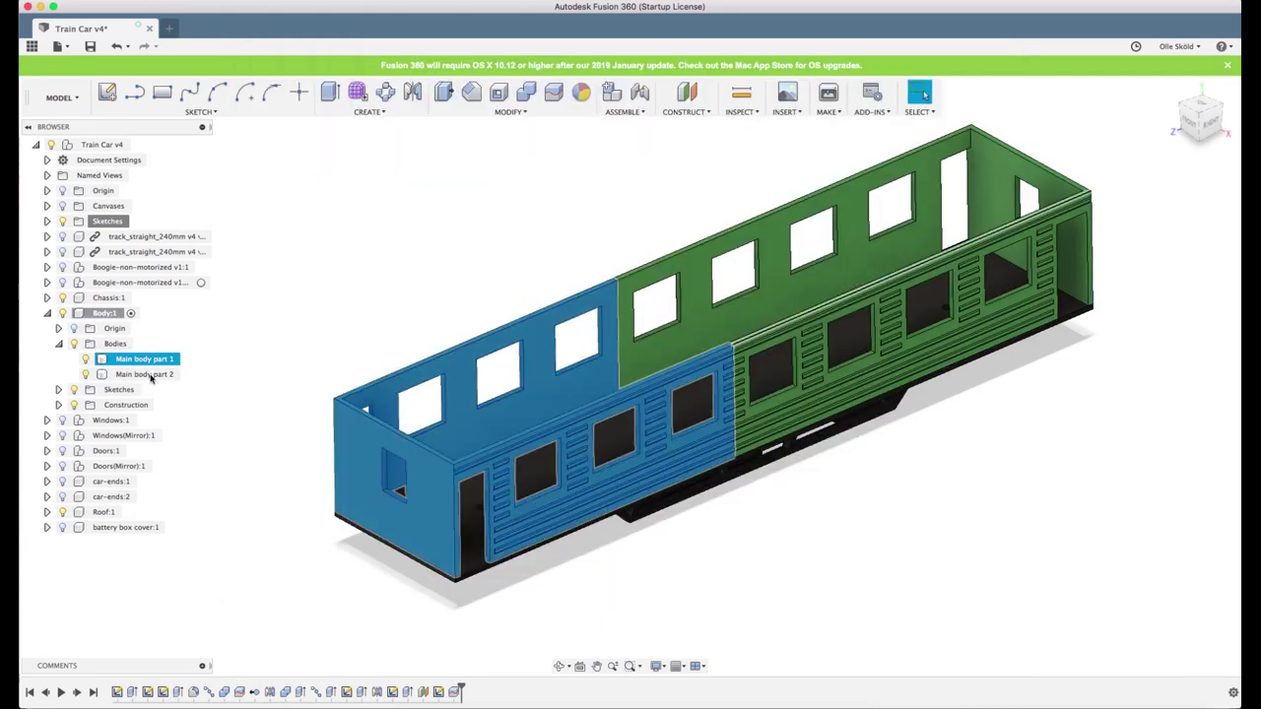
- Export Main body part 2 as STL, overwriting the existing Main body part 2.stl
right_click(151, 377)
click(199, 528)
key(Escape)
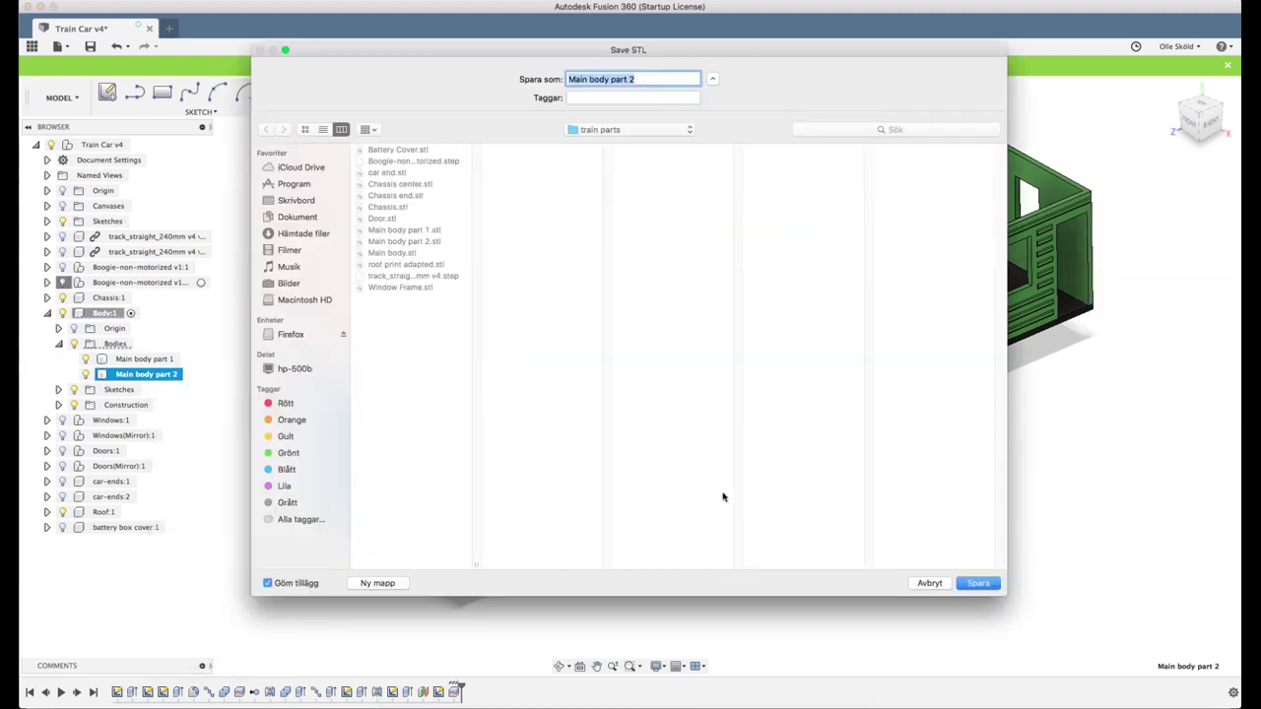
click(958, 583)
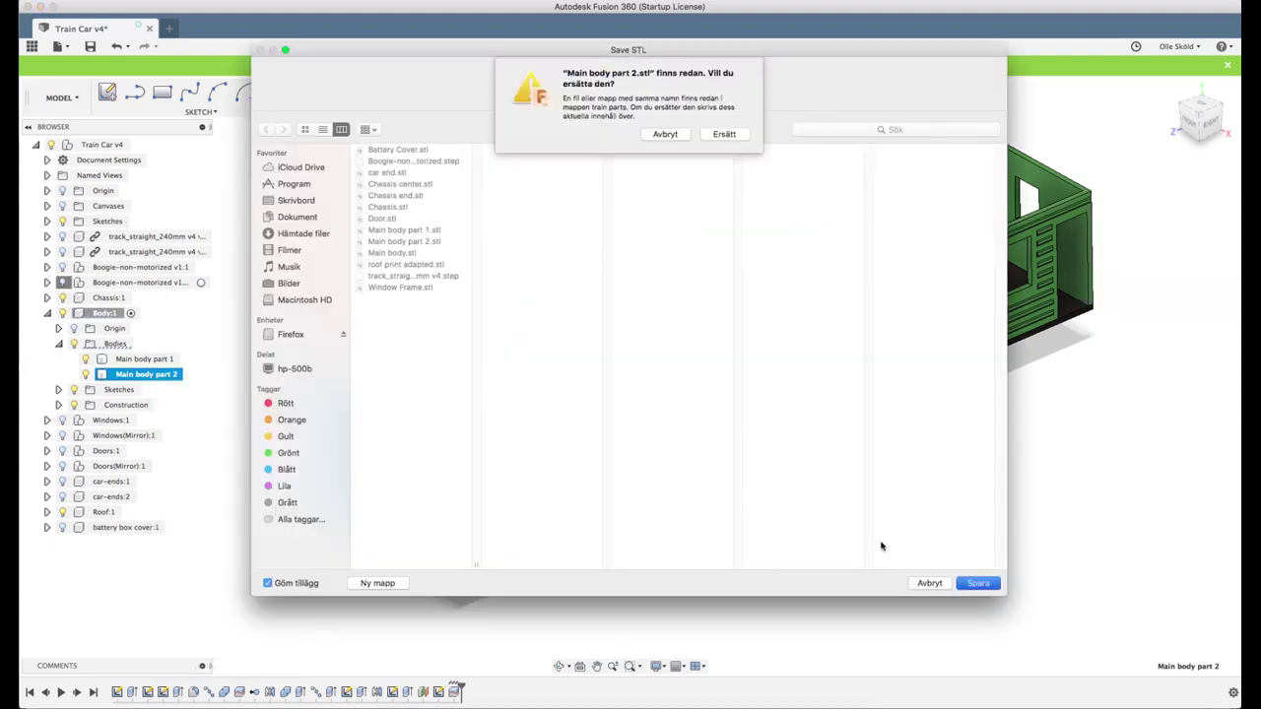
click(720, 132)
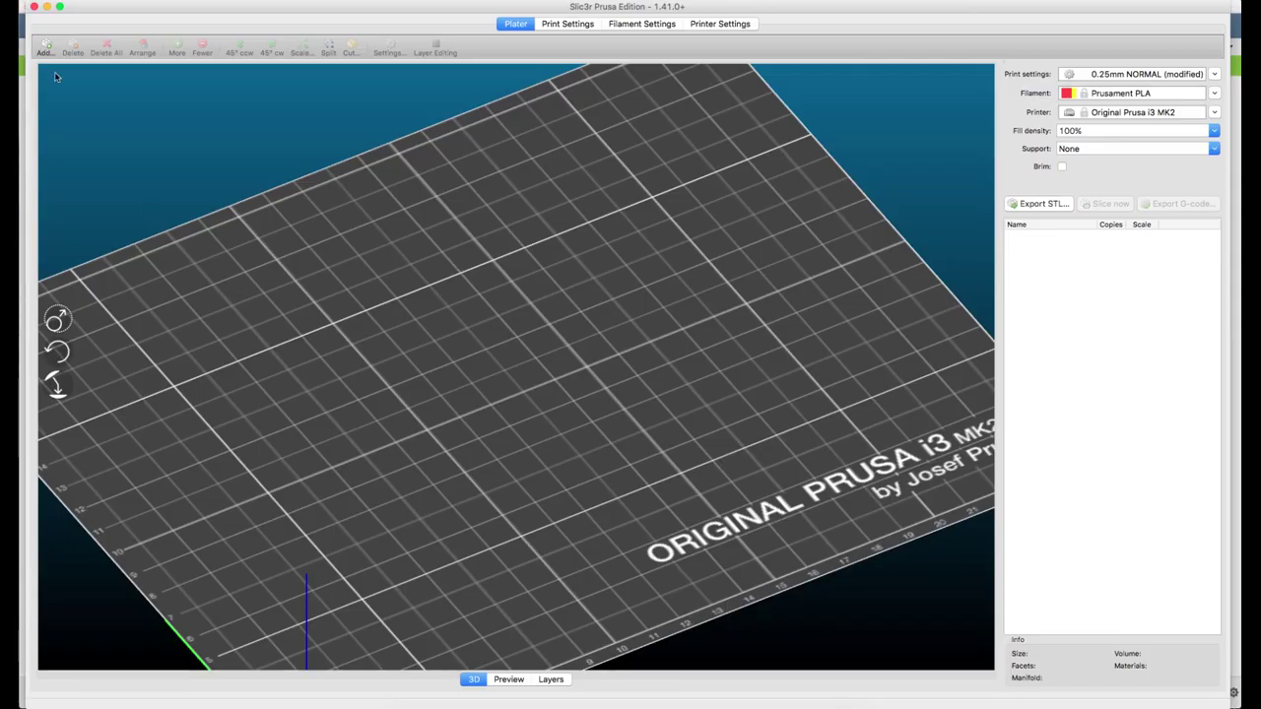
- Load Main body part 1.stl, rotate it around X to lie flat, and move it inside the print area
click(45, 46)
click(569, 266)
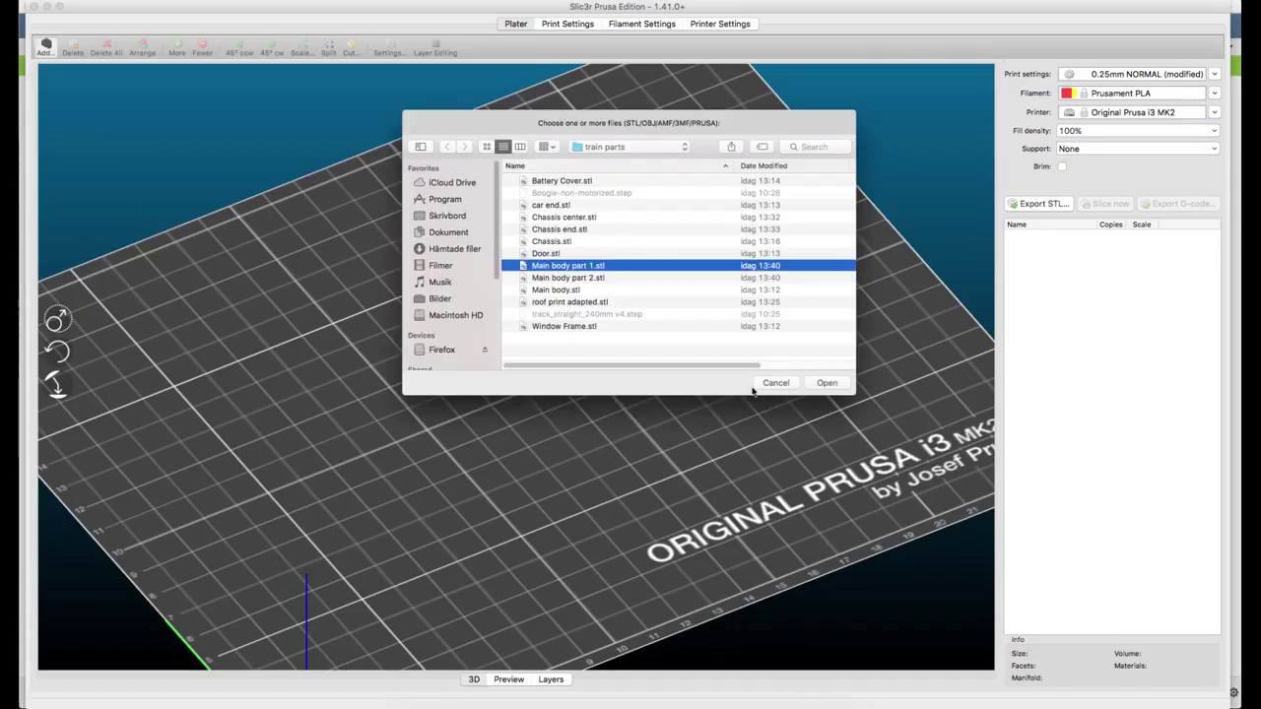
click(830, 386)
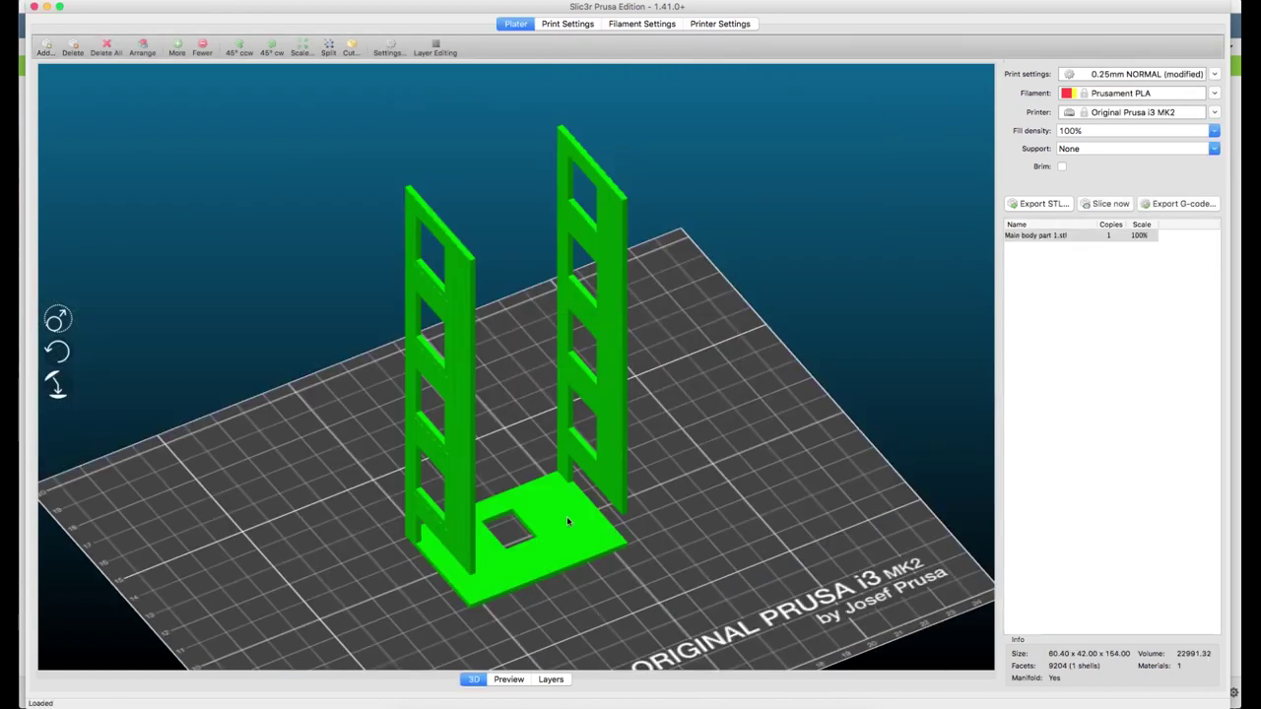
right_click(571, 524)
mouse_move(635, 607)
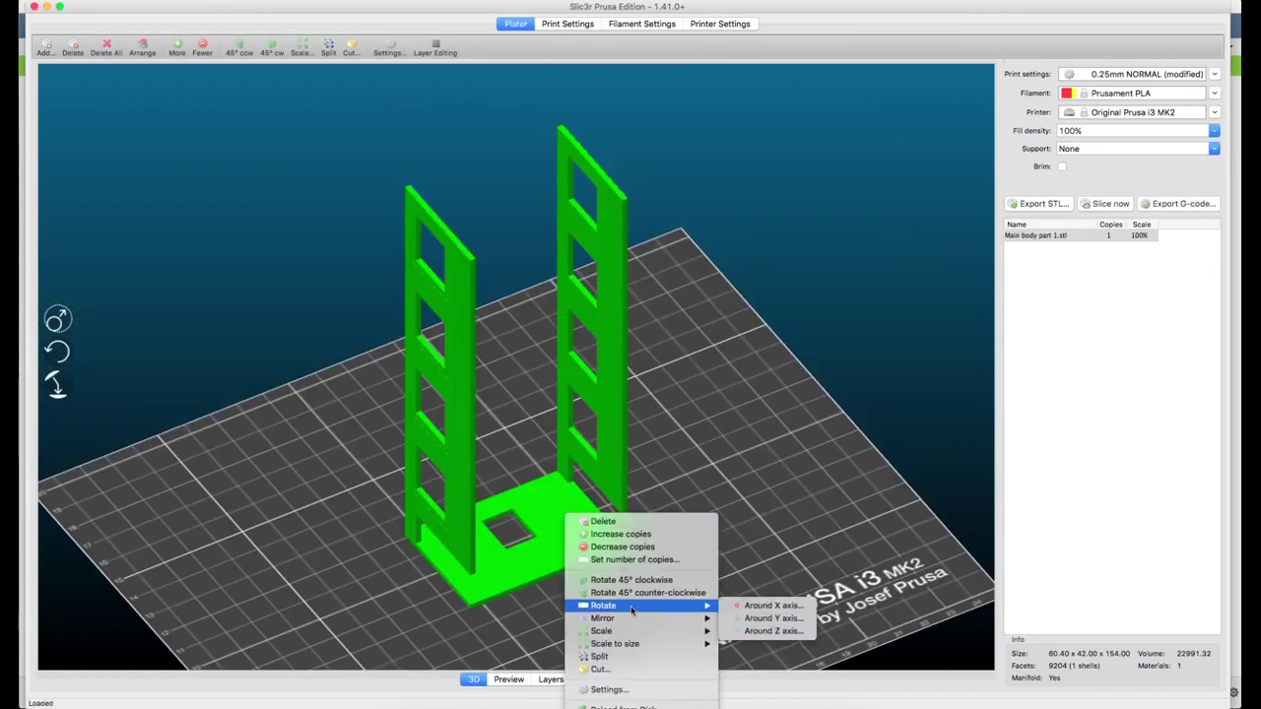
click(772, 606)
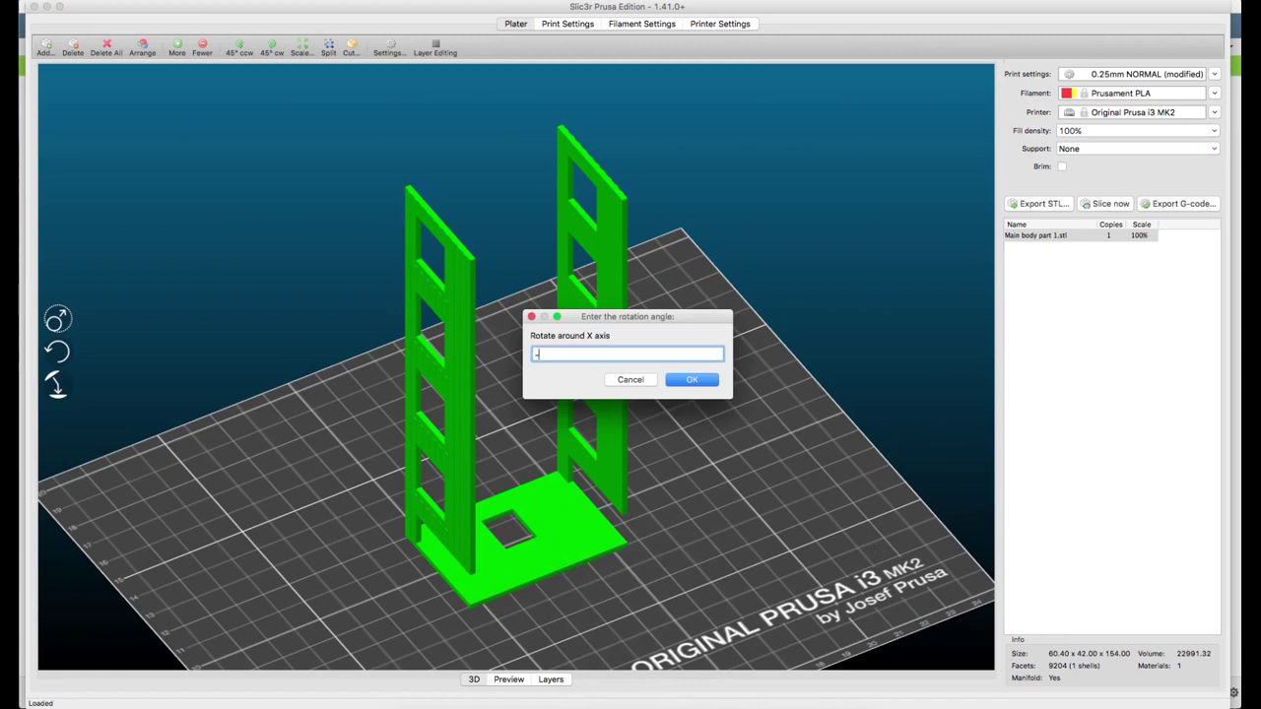
key(Return)
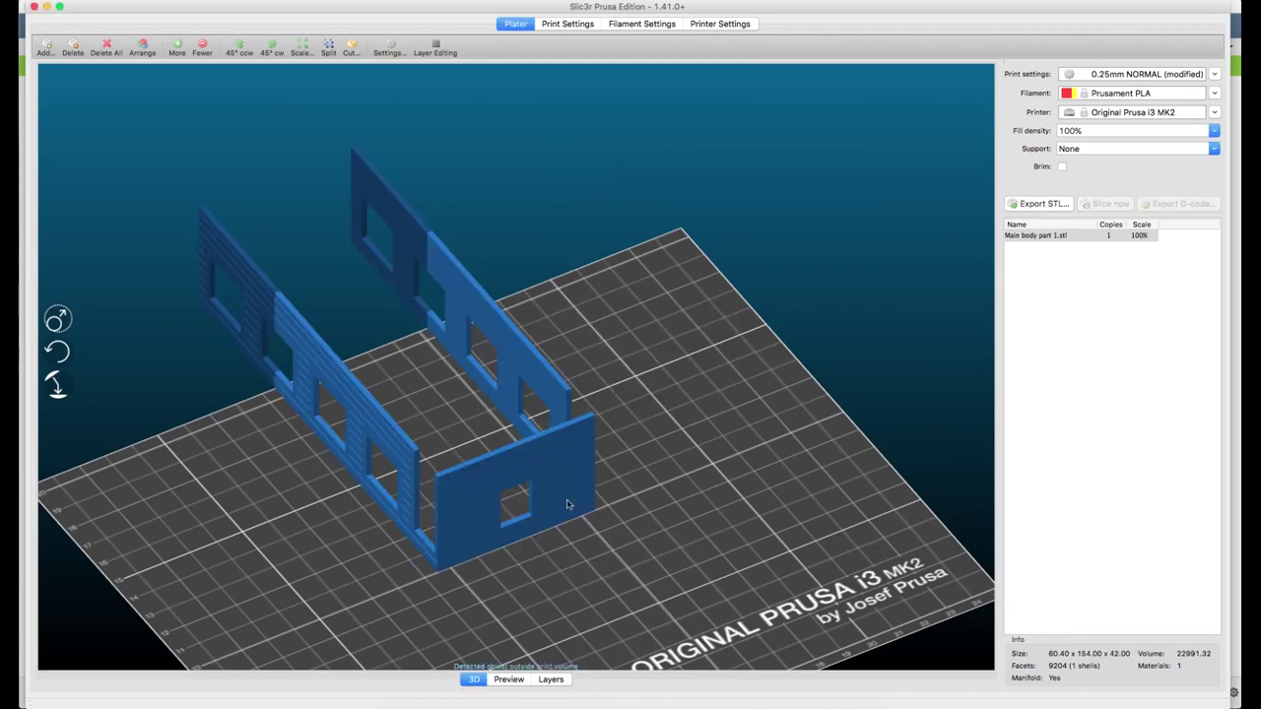
drag(568, 505, 741, 577)
- Turn the part 90° around Z and shift it left on the bed
right_click(730, 525)
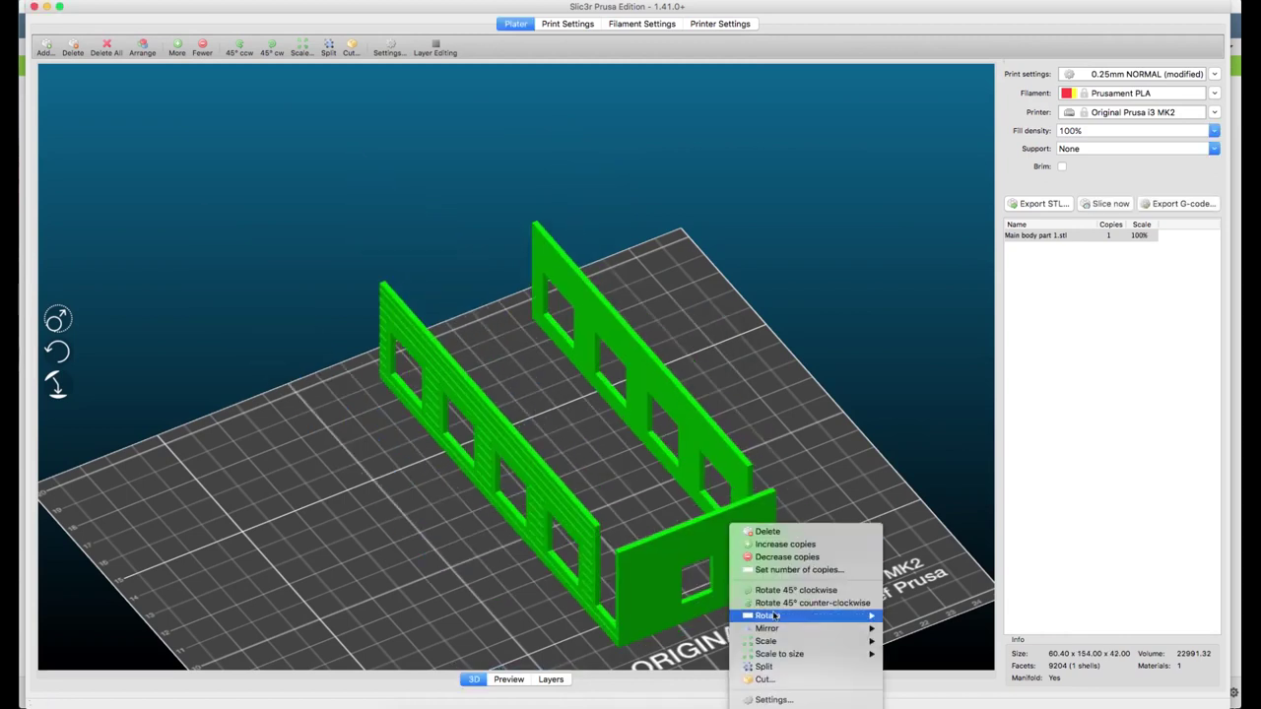
mouse_move(774, 616)
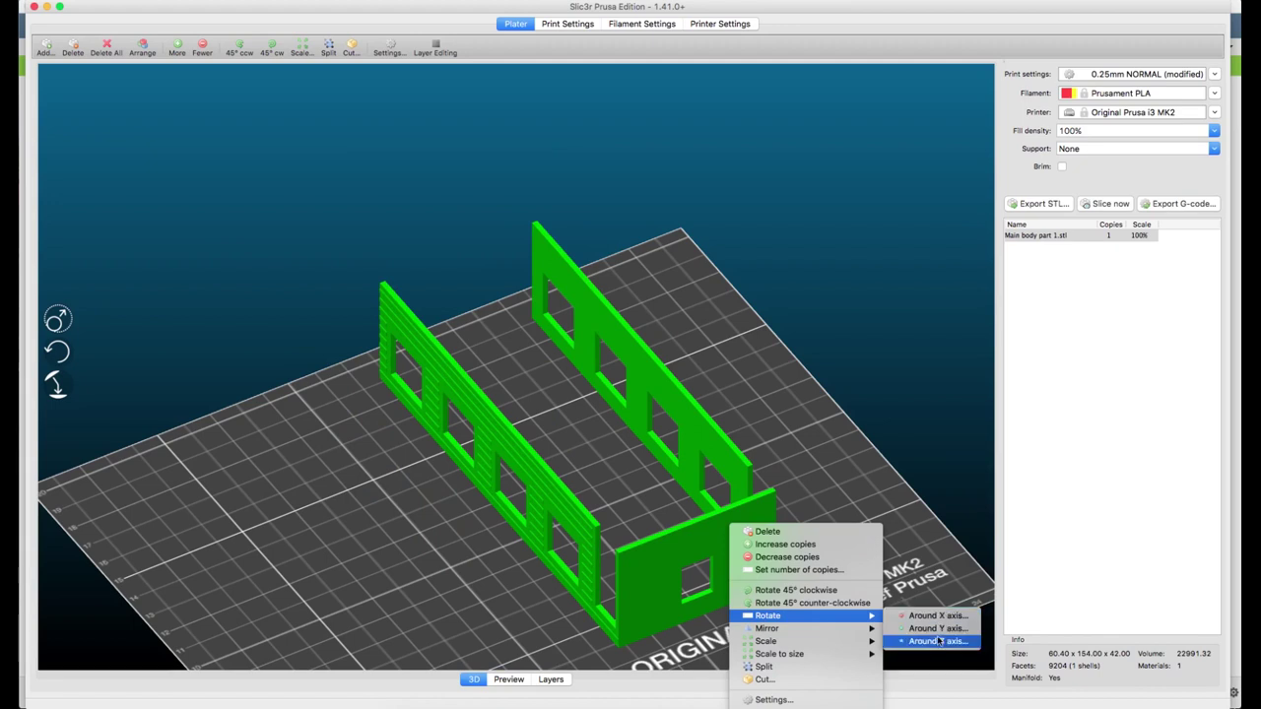
click(938, 642)
key(Return)
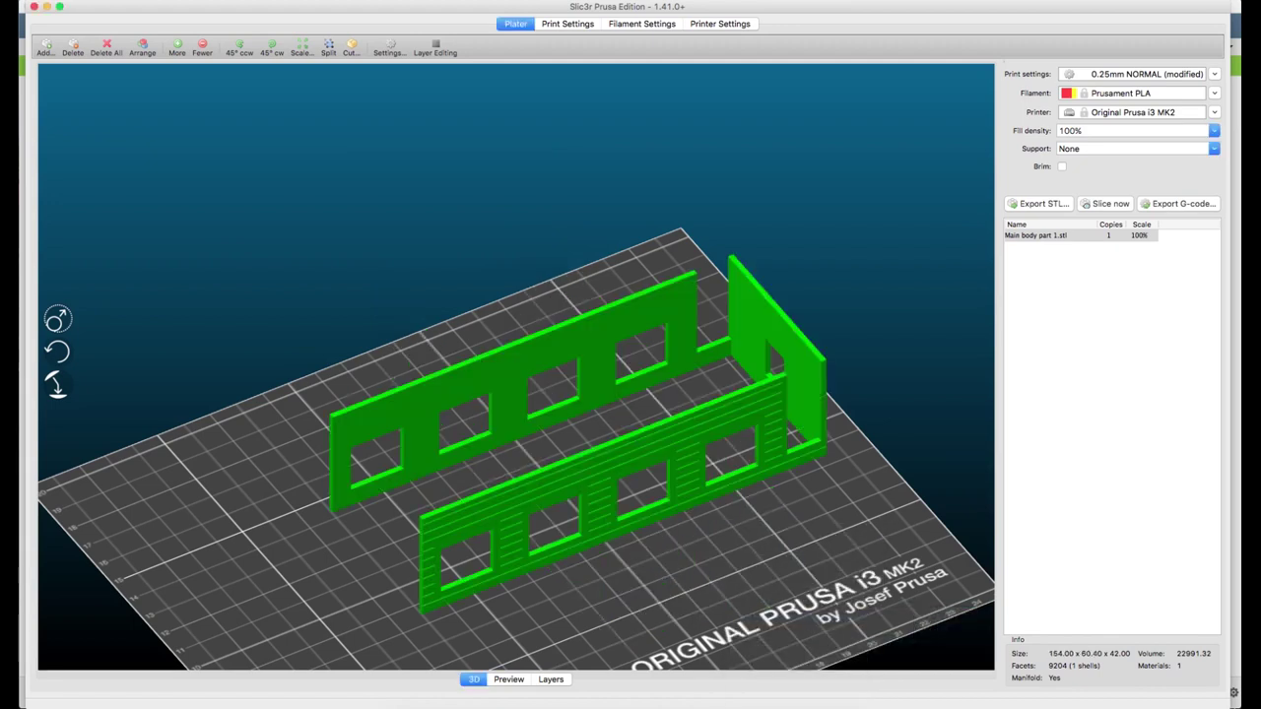
drag(679, 441, 653, 449)
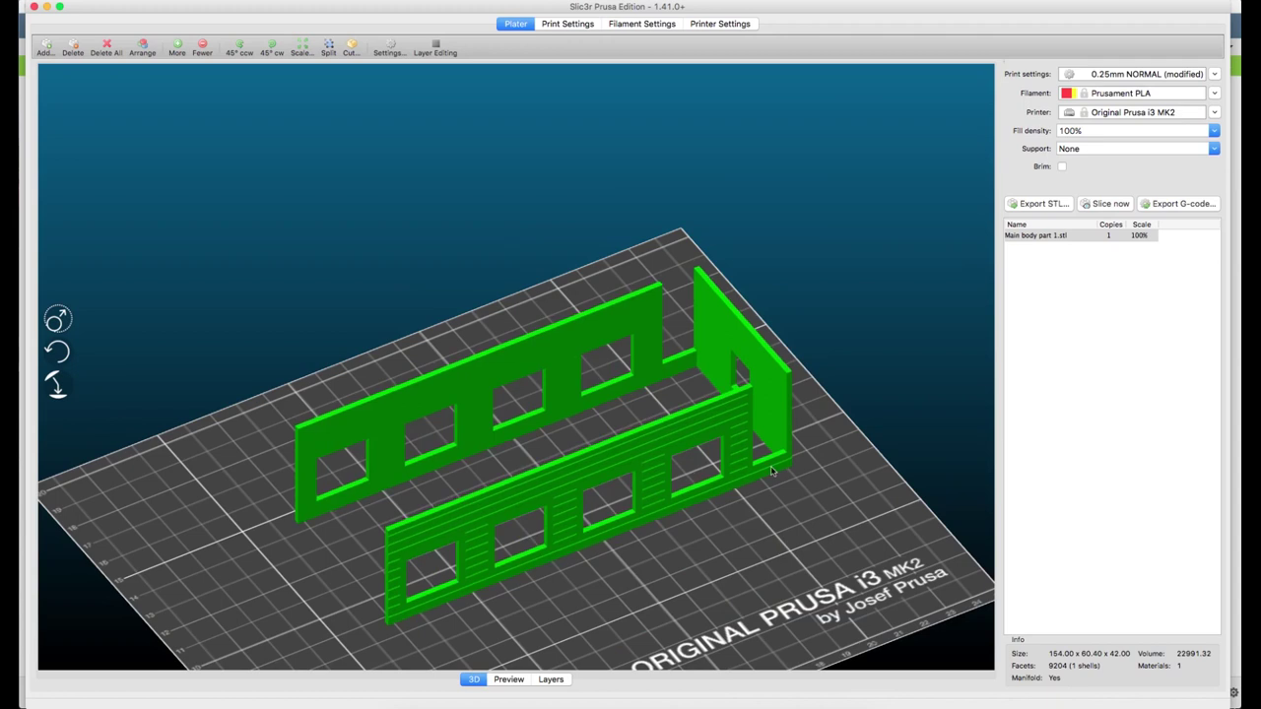
drag(772, 471, 717, 449)
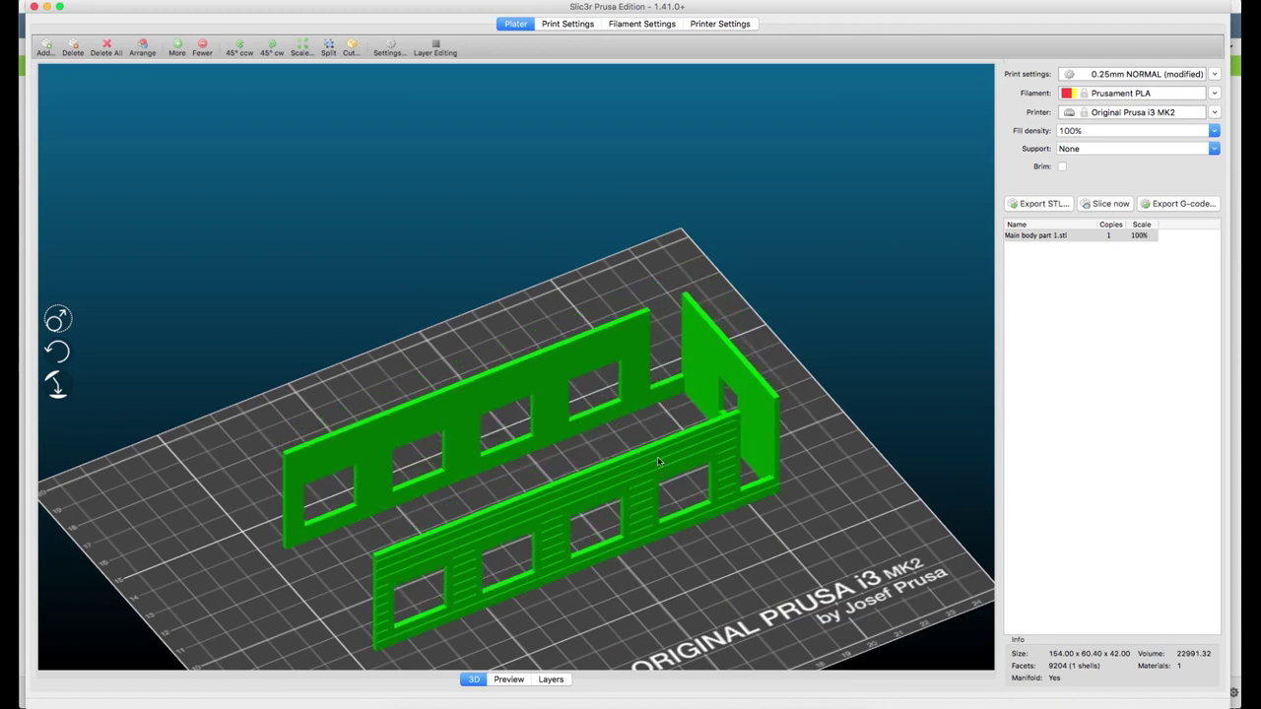
scroll(658, 456, down, 5)
scroll(634, 469, up, 5)
scroll(641, 369, down, 5)
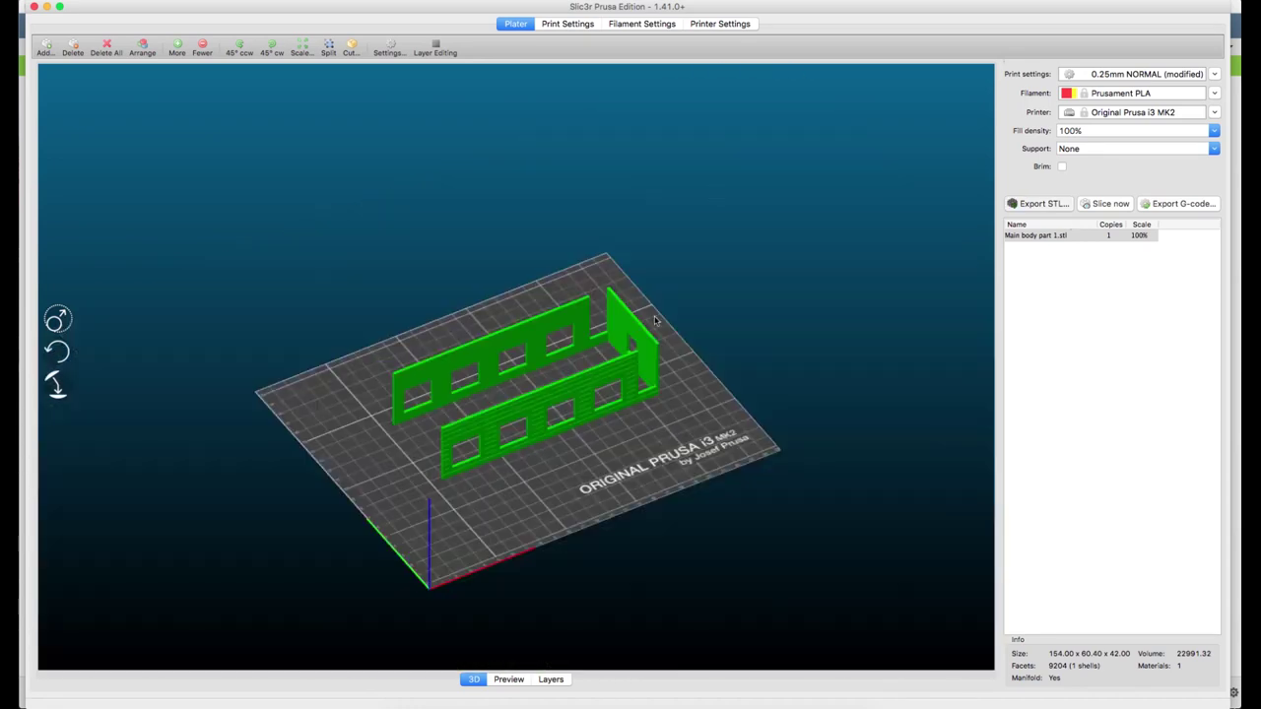
- Export the positioned part as Main body part 1.stl, replacing the existing file
click(833, 480)
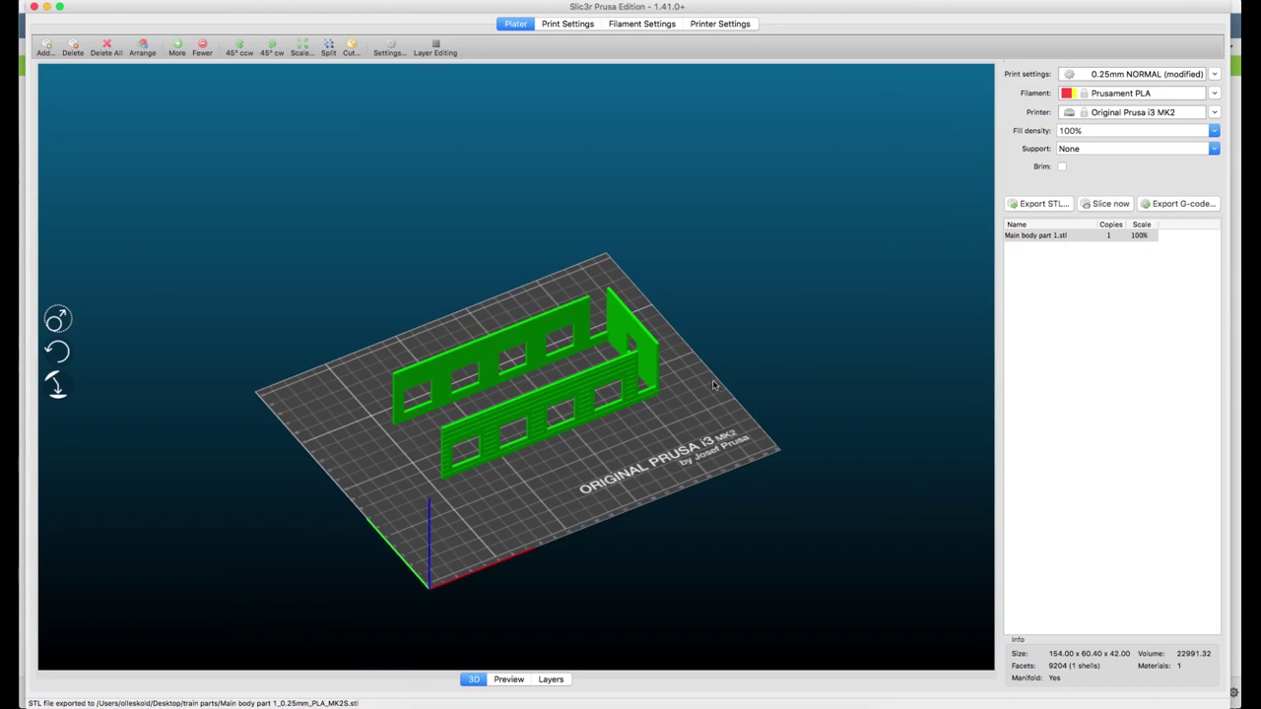
click(1035, 204)
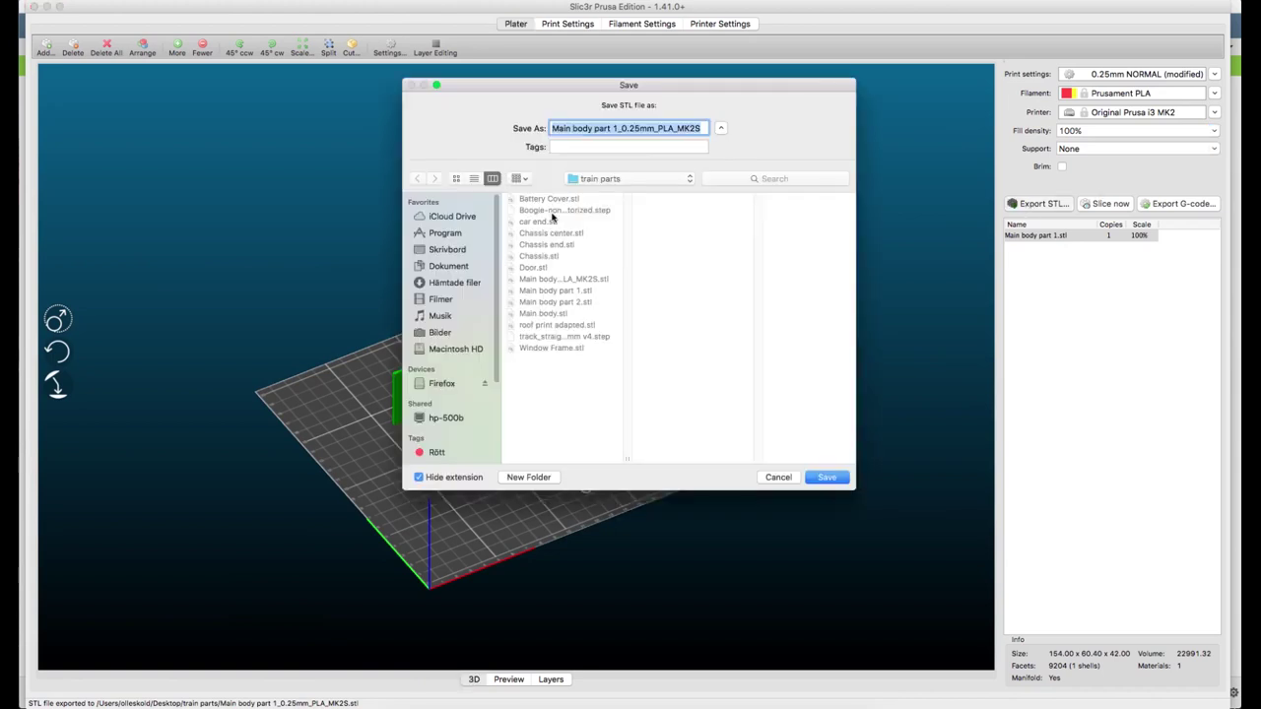
click(537, 292)
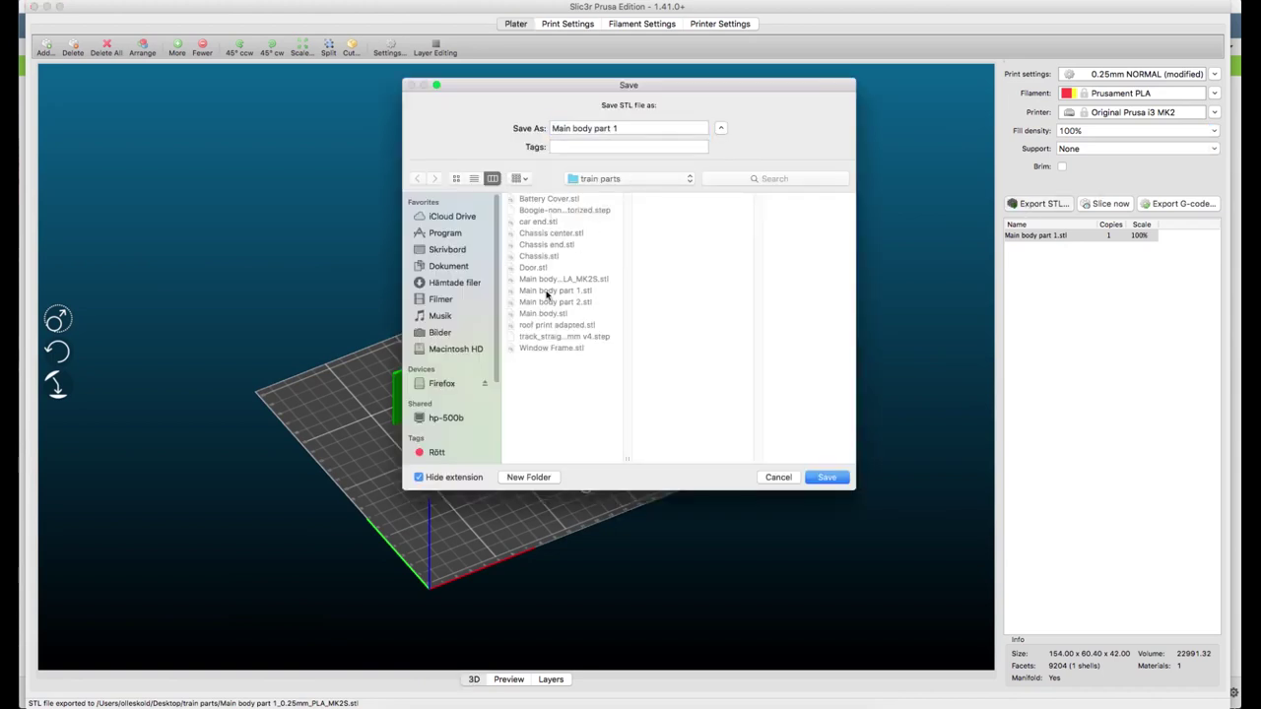
click(827, 477)
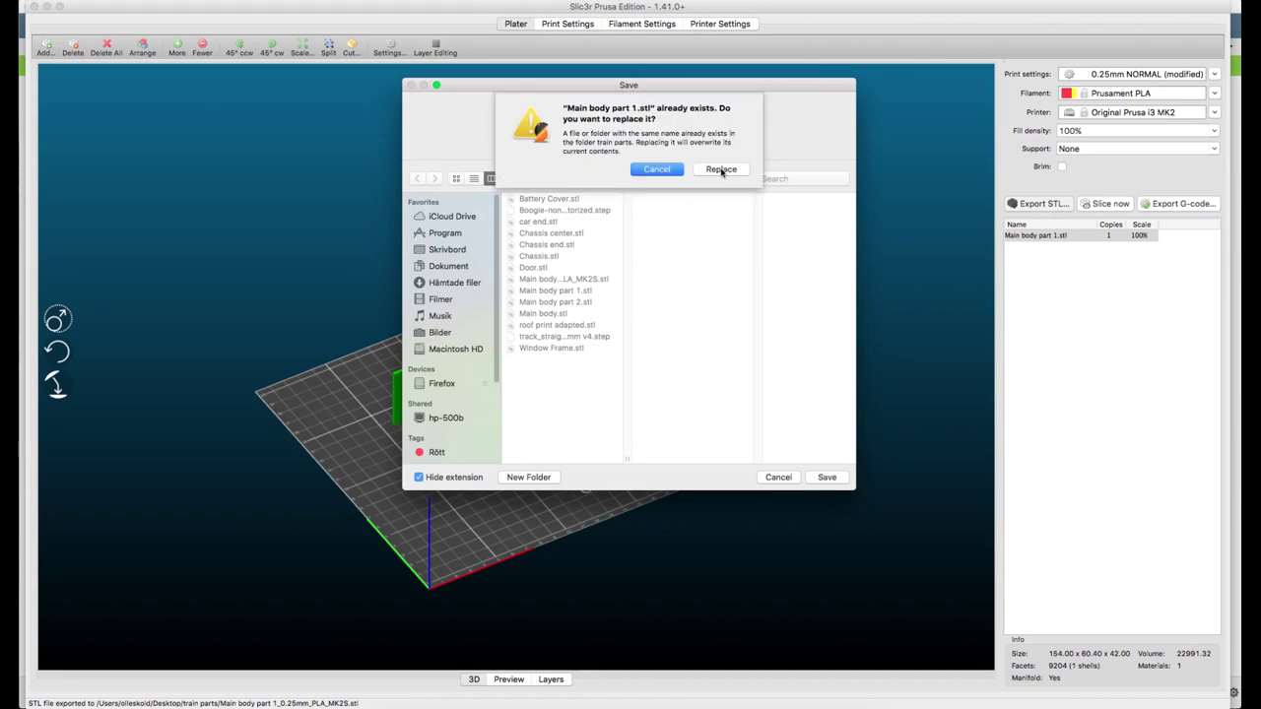
click(719, 169)
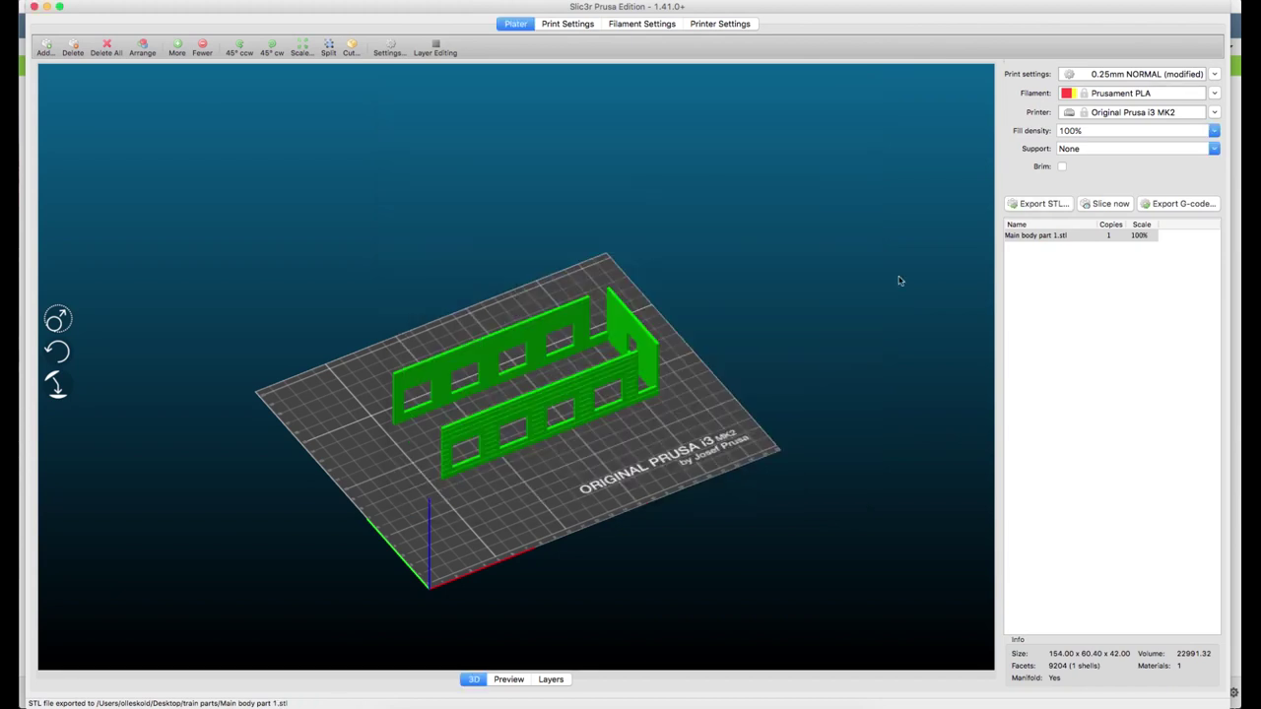
- Replace the part 1 model on the bed with Main body part 2.stl
right_click(512, 399)
click(525, 413)
click(56, 53)
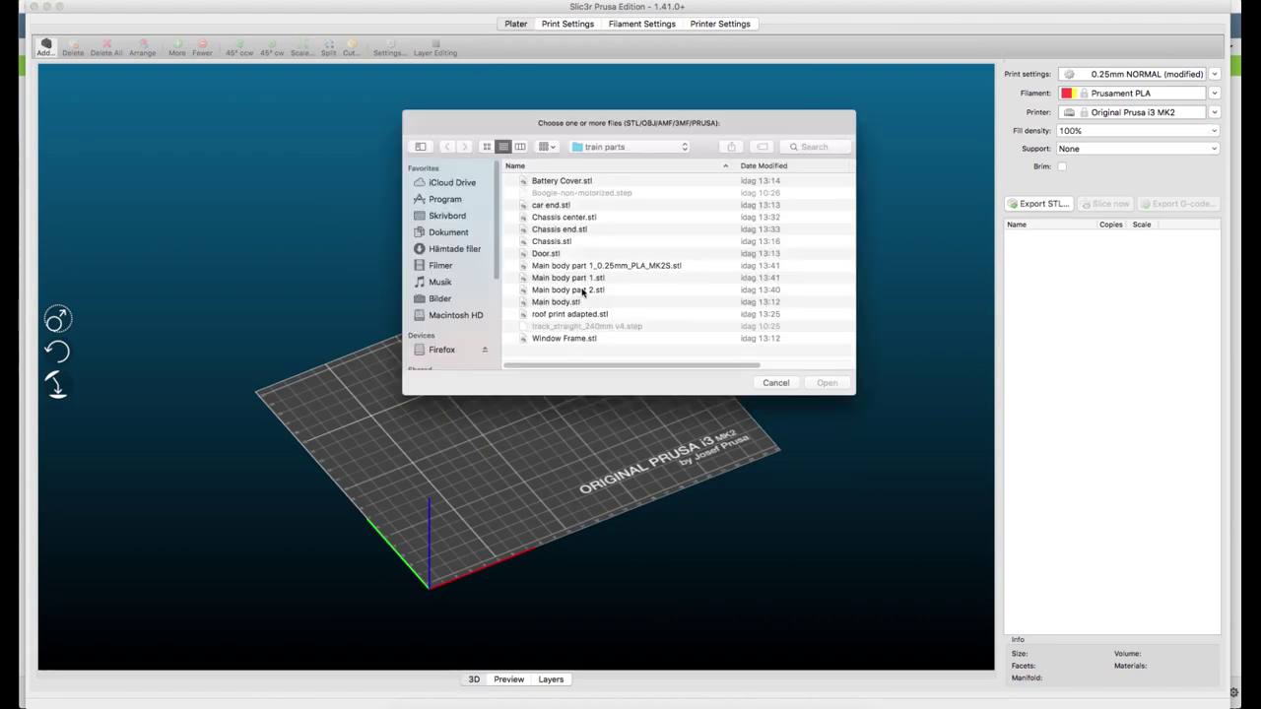
click(582, 292)
click(827, 384)
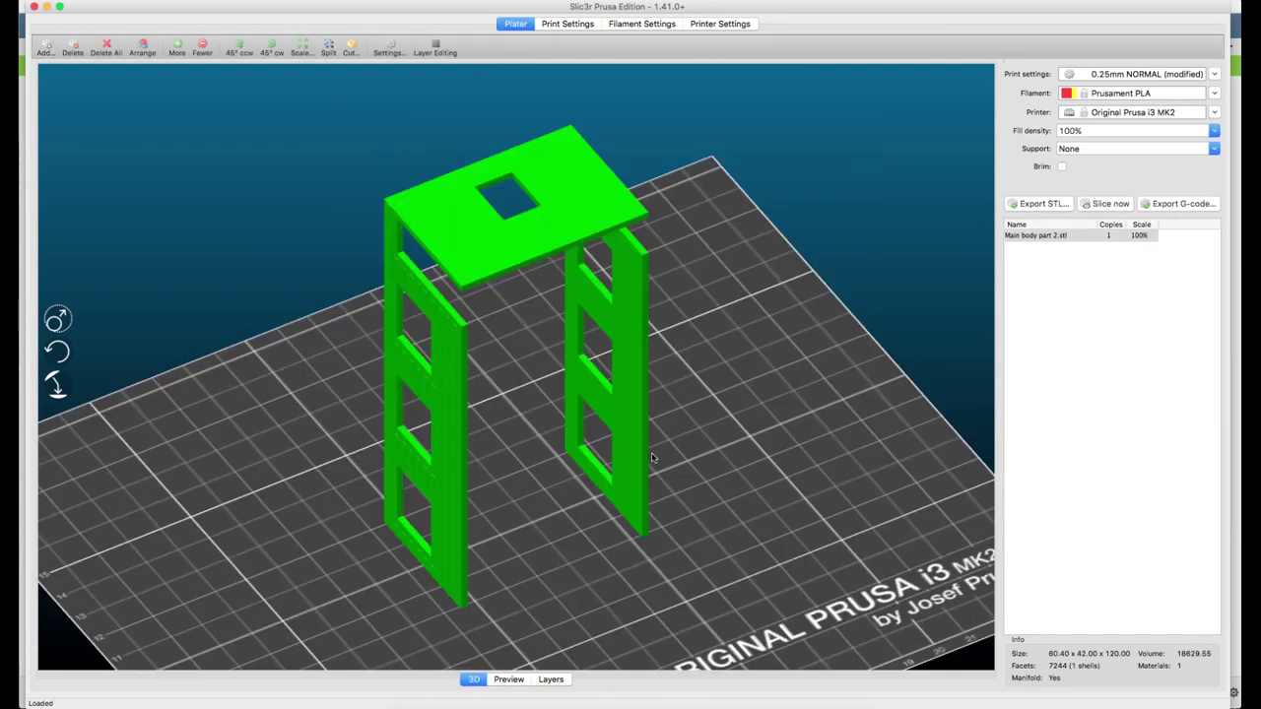
- Rotate Main body part 2 by -90° around the X axis so it lies flat
right_click(627, 385)
mouse_move(658, 481)
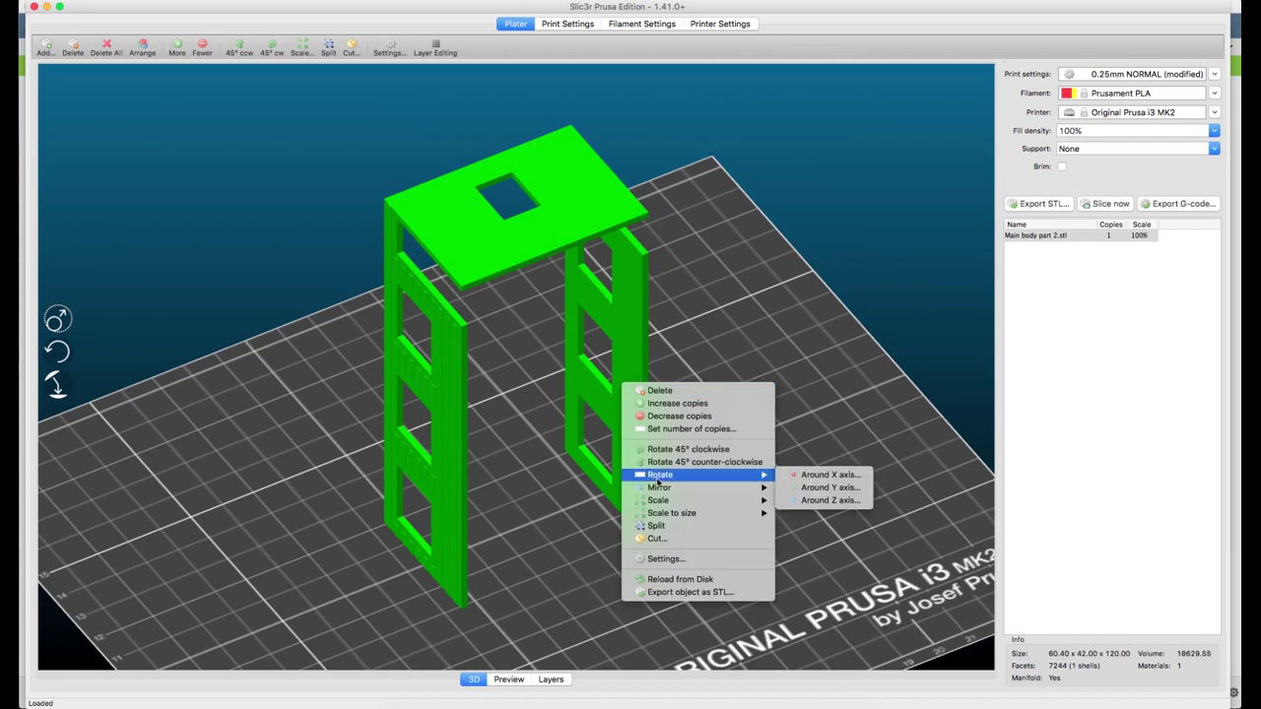
click(838, 475)
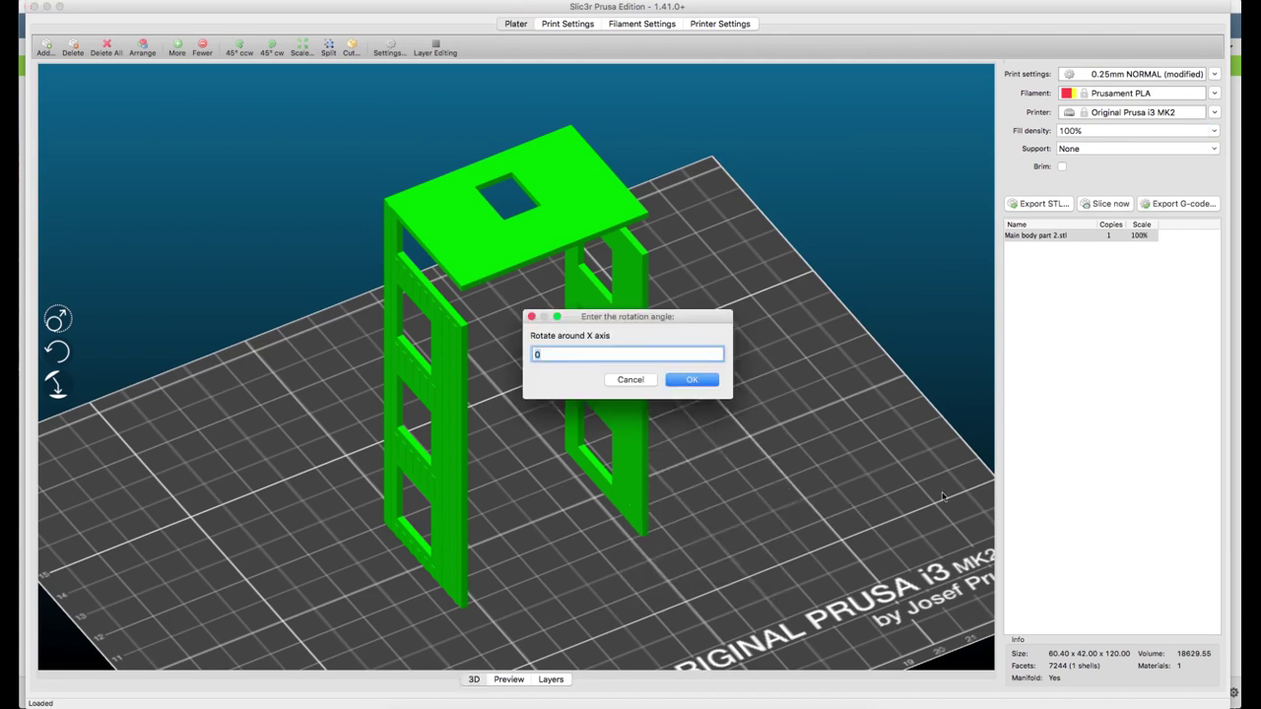
text(-9)
key(Return)
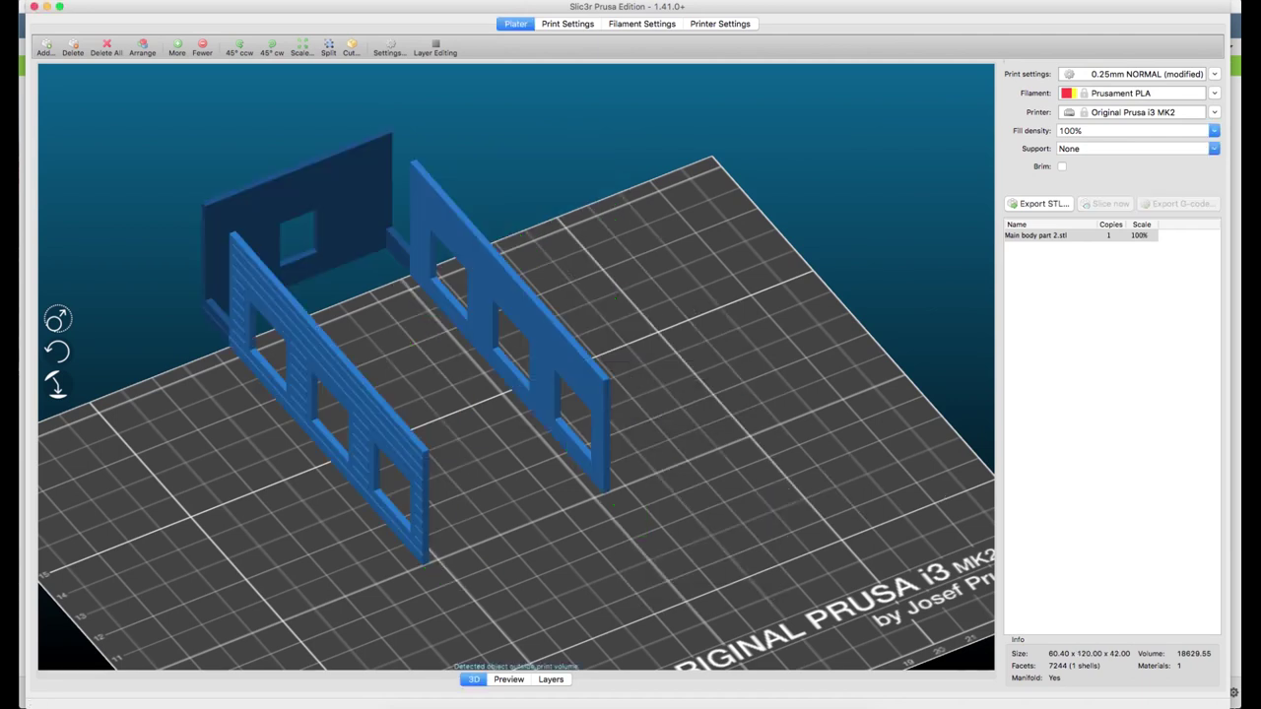
- Turn the part 90° around the Z axis and start its STL export
click(645, 433)
right_click(641, 422)
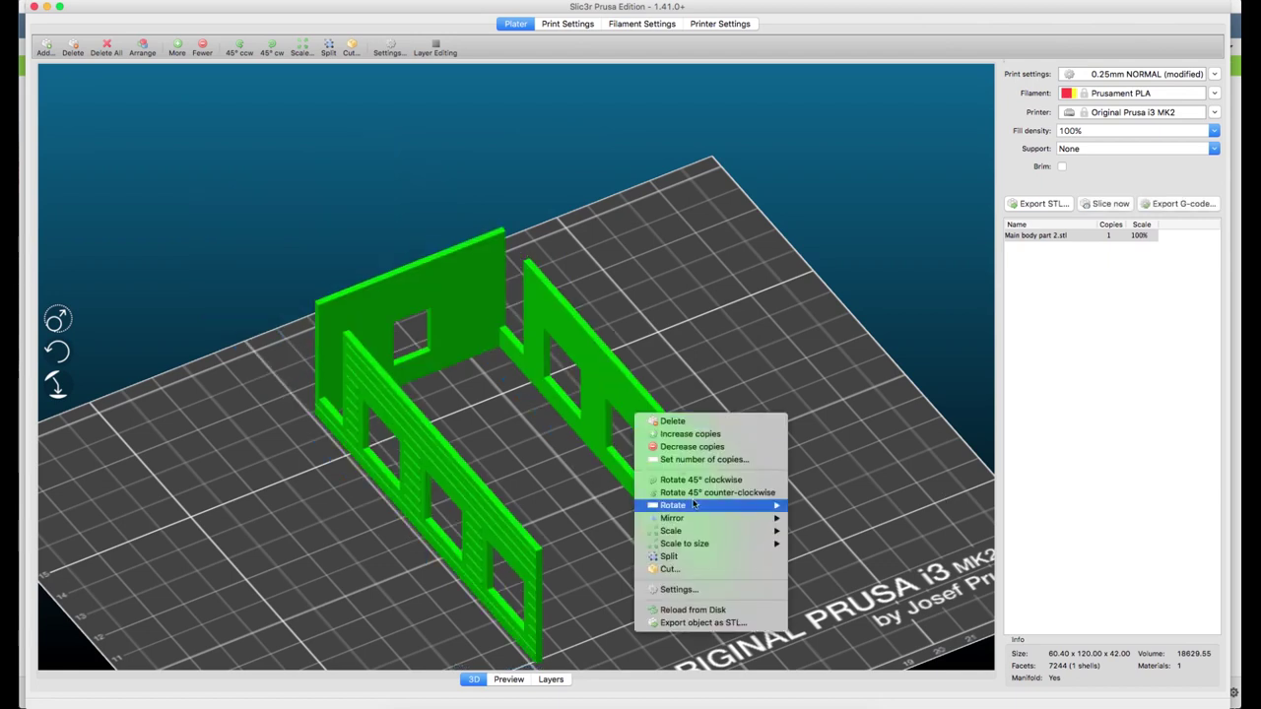
mouse_move(690, 505)
click(858, 533)
text(90)
key(Return)
scroll(658, 469, up, 3)
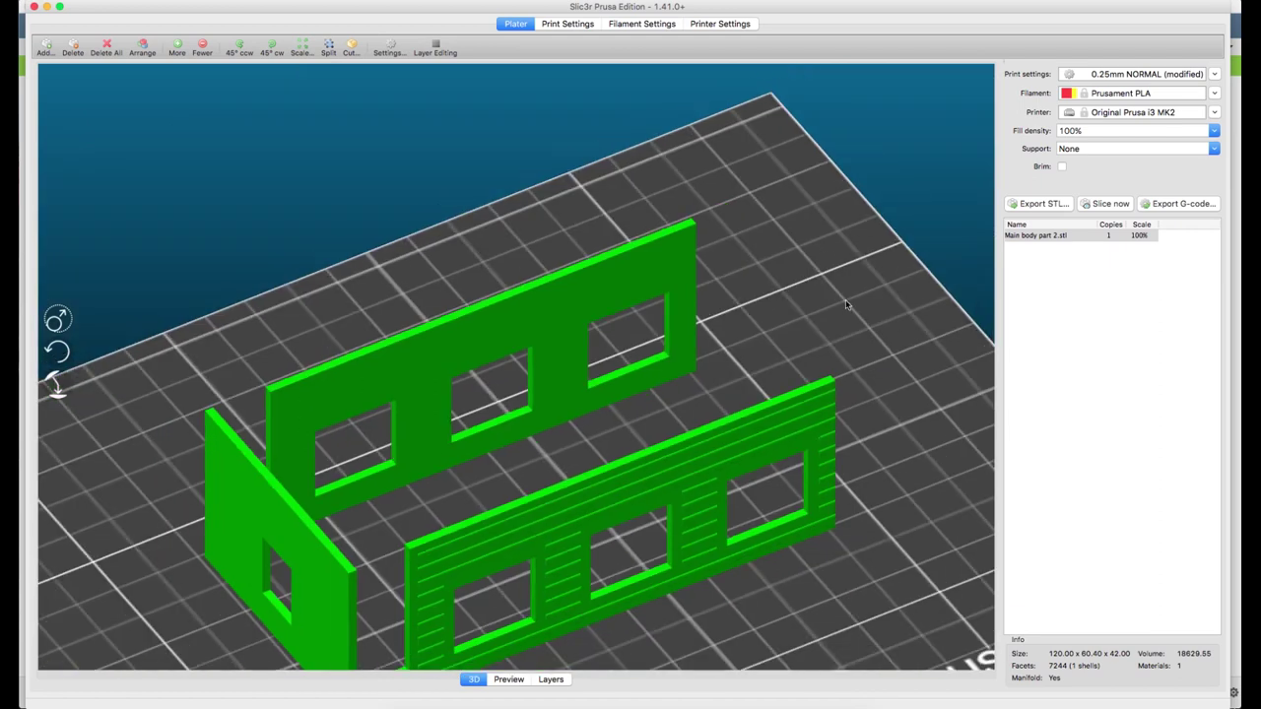
click(1033, 209)
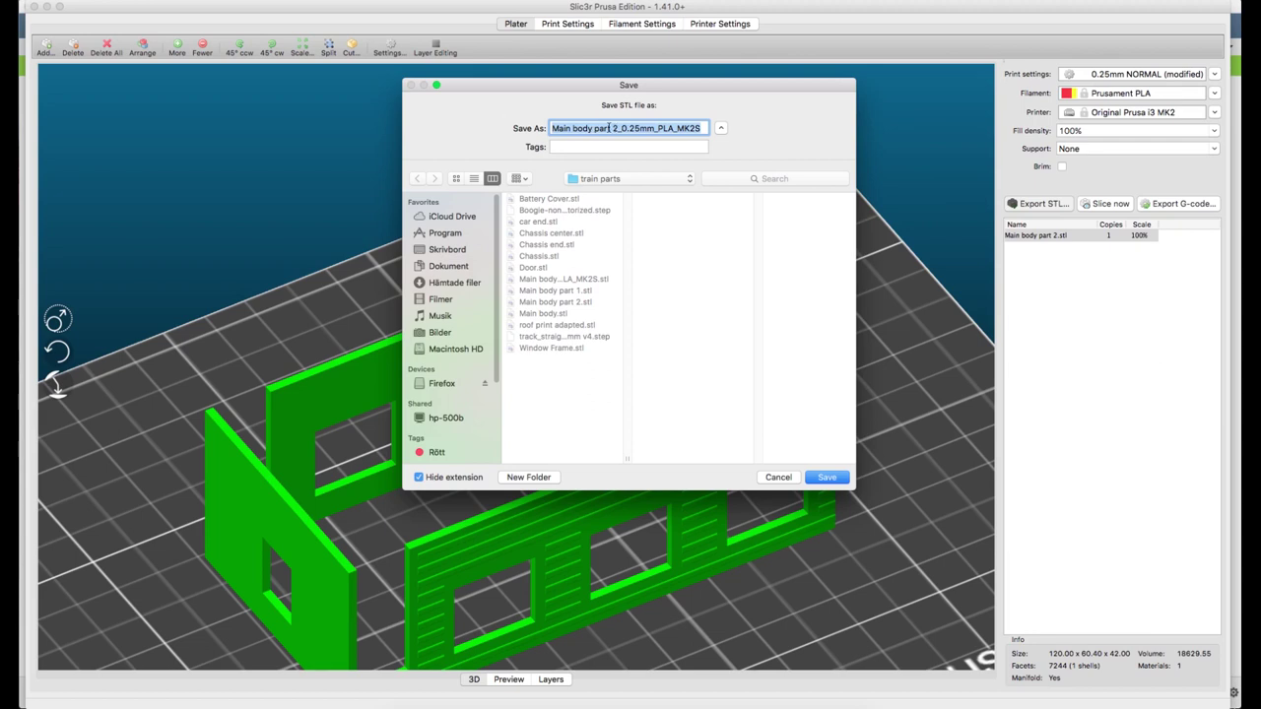
- Save part 2 as Main body part 2.stl, replacing the existing file
click(609, 128)
click(565, 305)
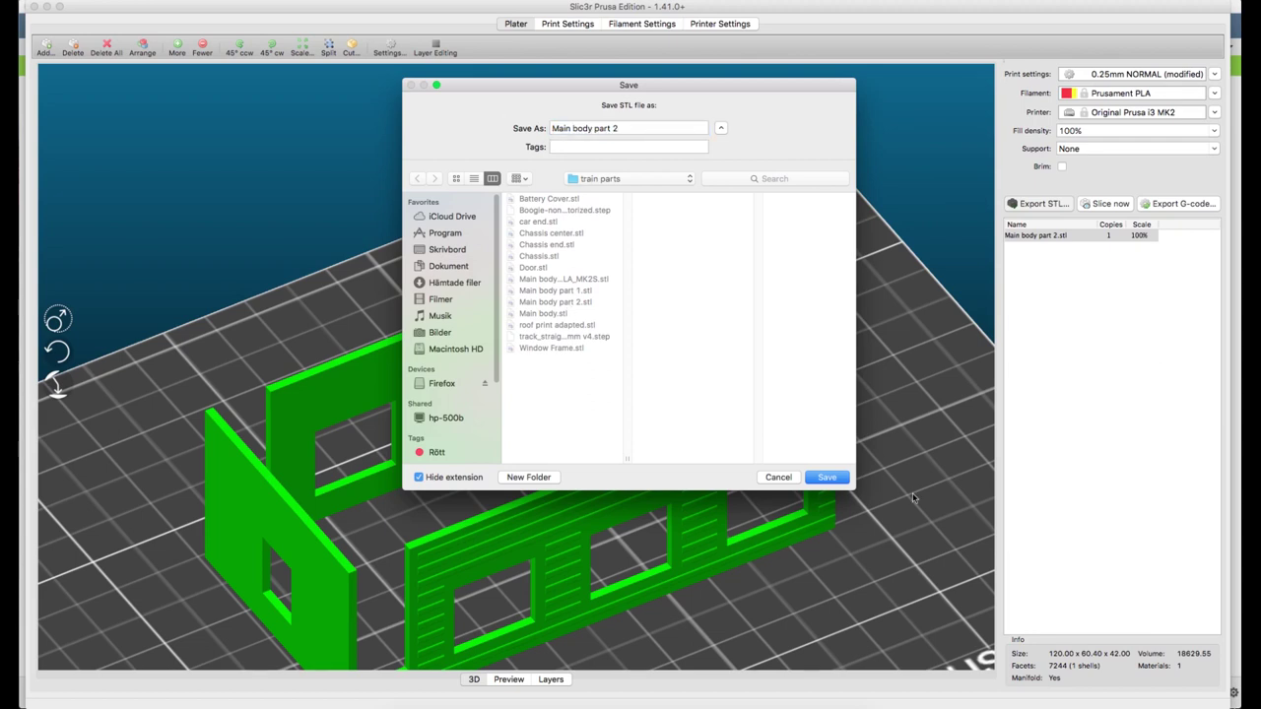
click(828, 479)
click(721, 170)
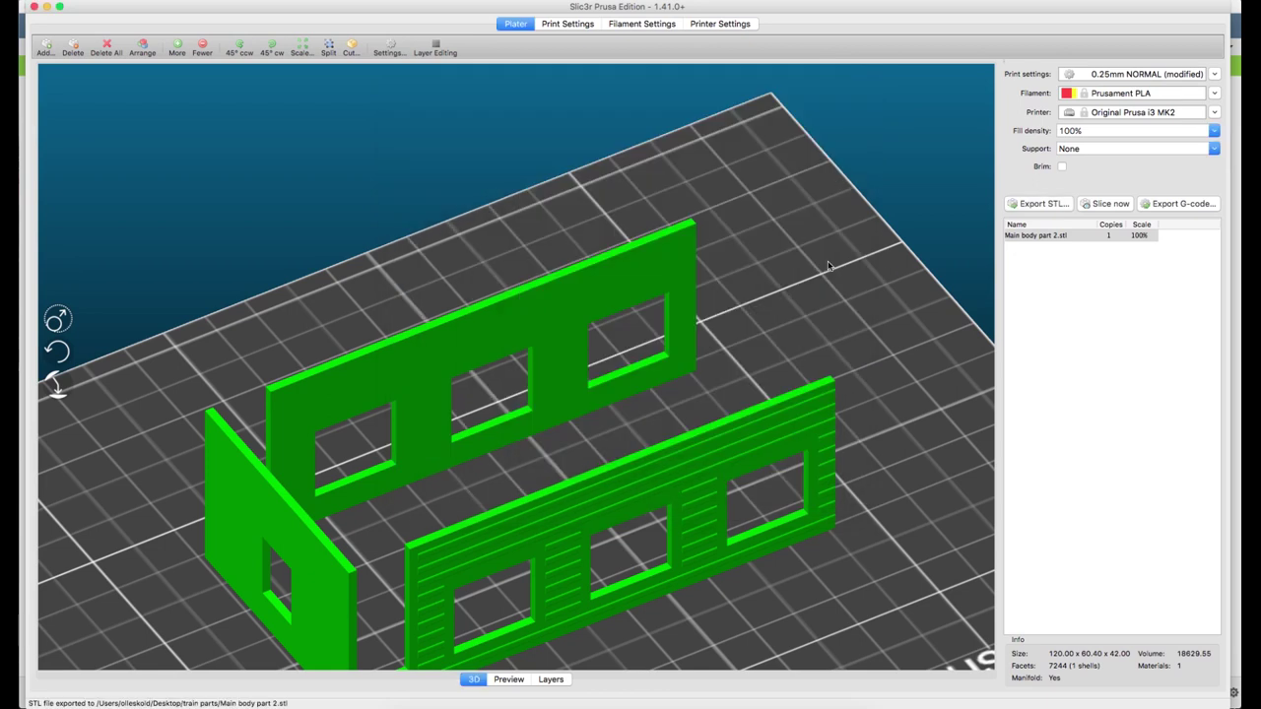
- Slice part 2 and scrub through its 168 layers in the Preview
click(732, 278)
scroll(732, 277, down, 3)
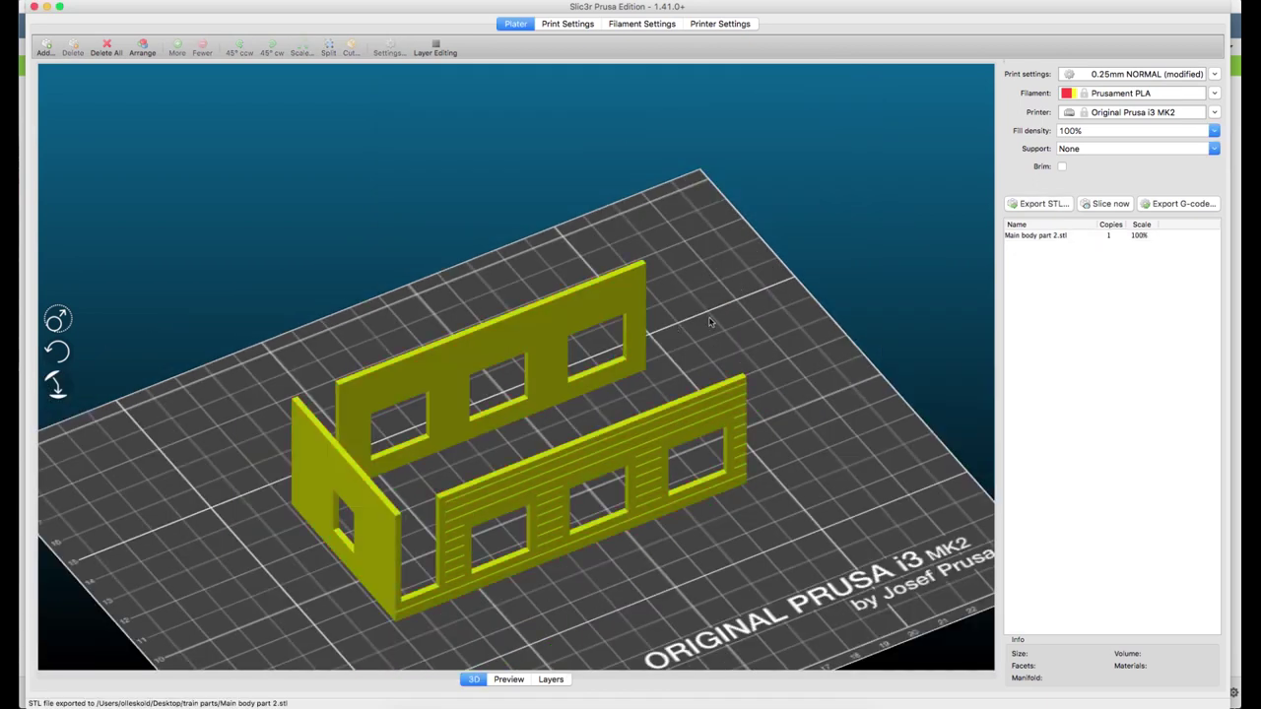
click(1080, 207)
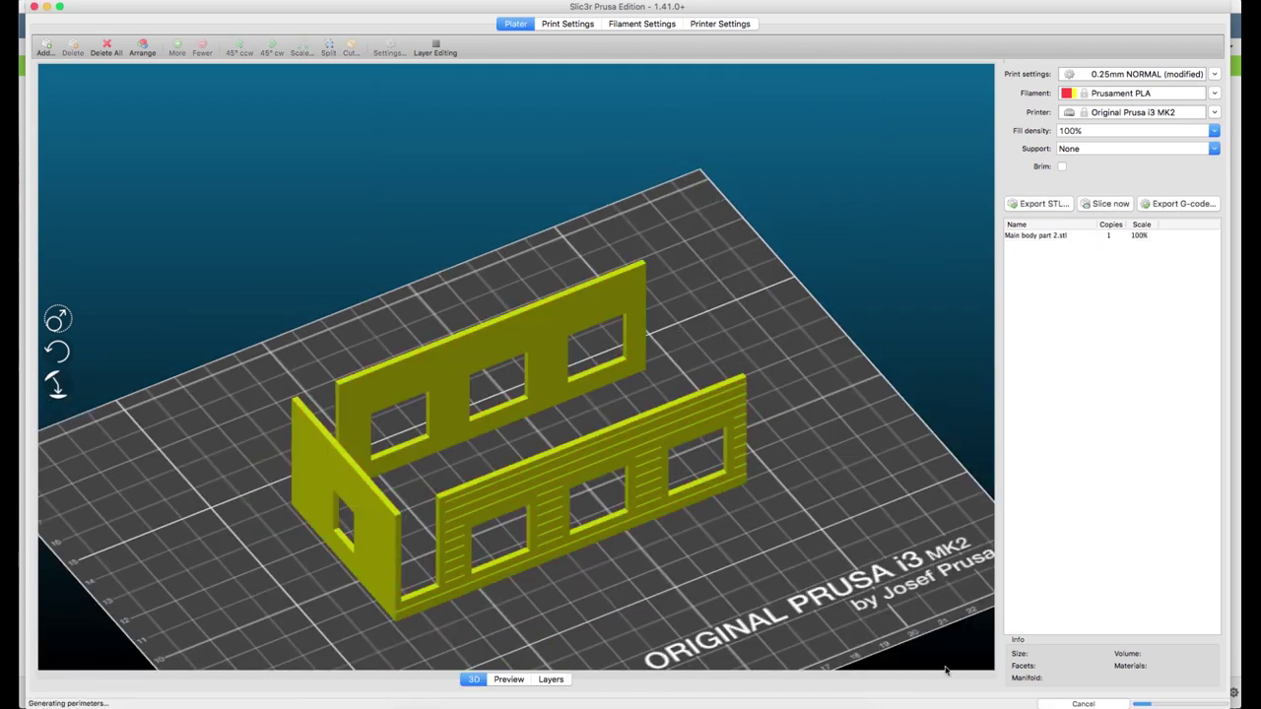
click(509, 680)
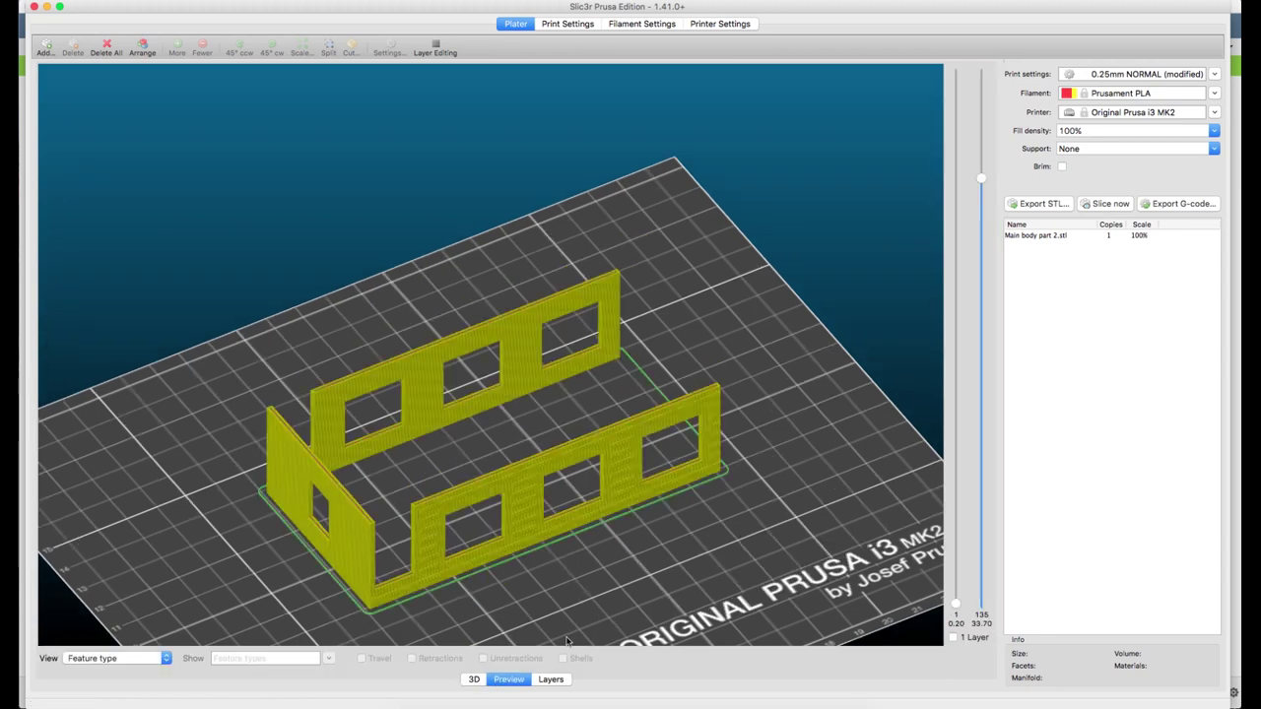
drag(556, 597, 593, 540)
scroll(593, 541, up, 5)
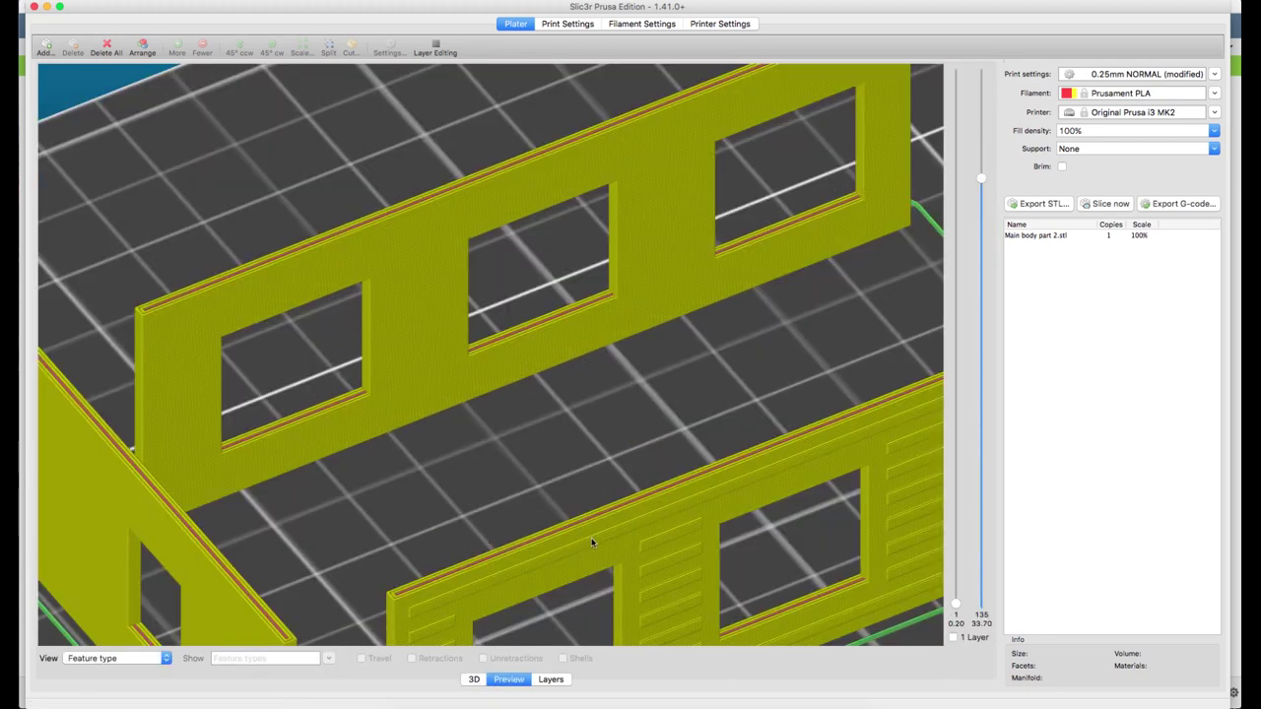
scroll(591, 532, down, 8)
scroll(575, 505, up, 2)
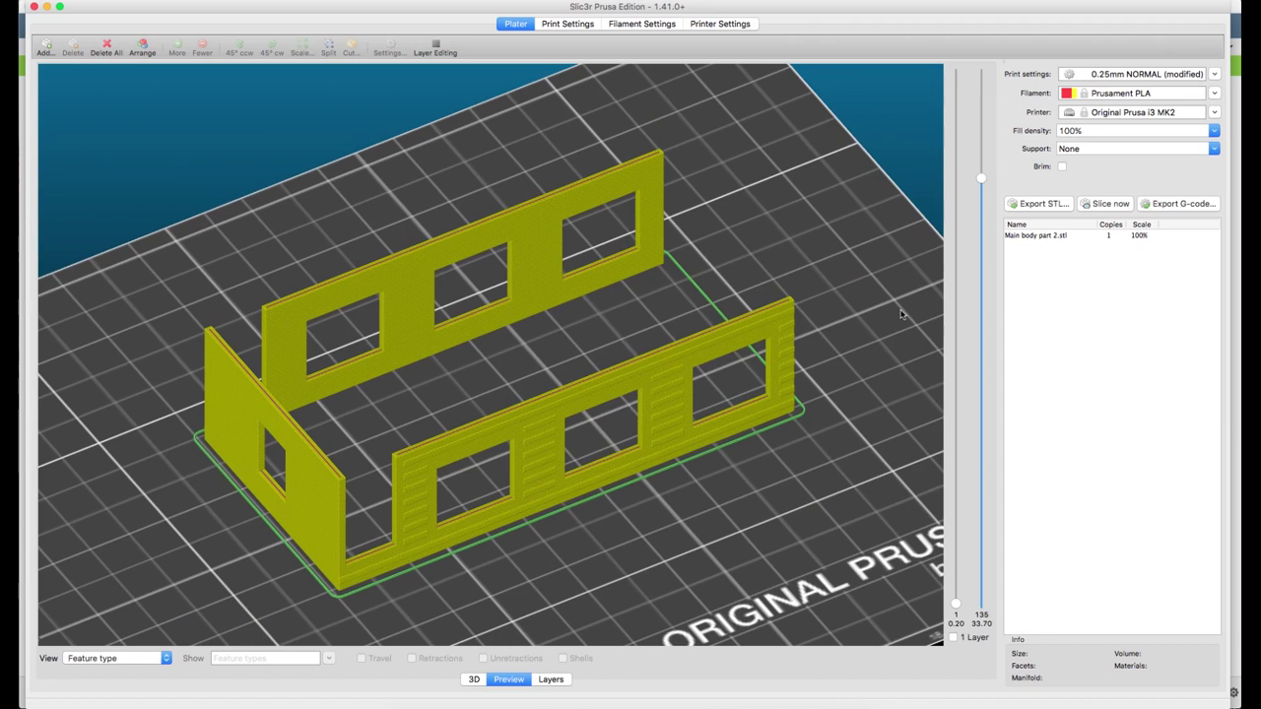
drag(980, 197, 982, 74)
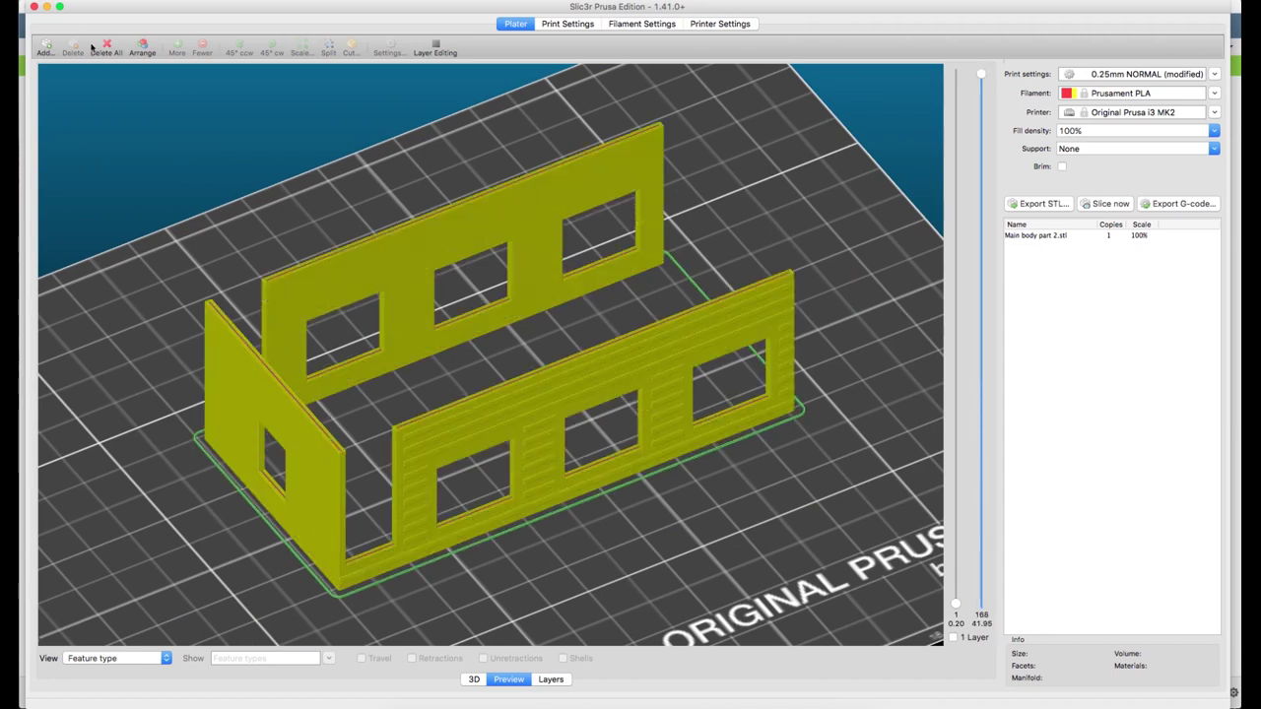
- Set the brim width to 4 mm in Skirt and brim and enable Brim on the Plater
click(568, 24)
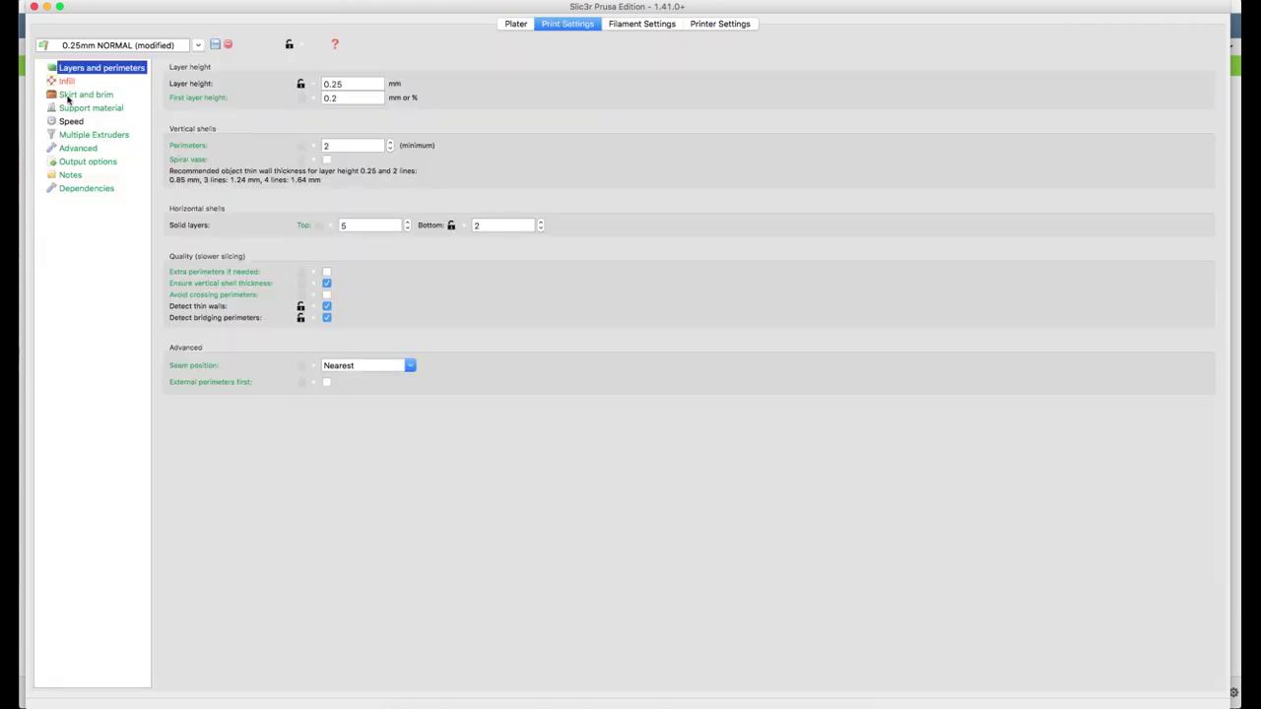
click(67, 99)
click(349, 175)
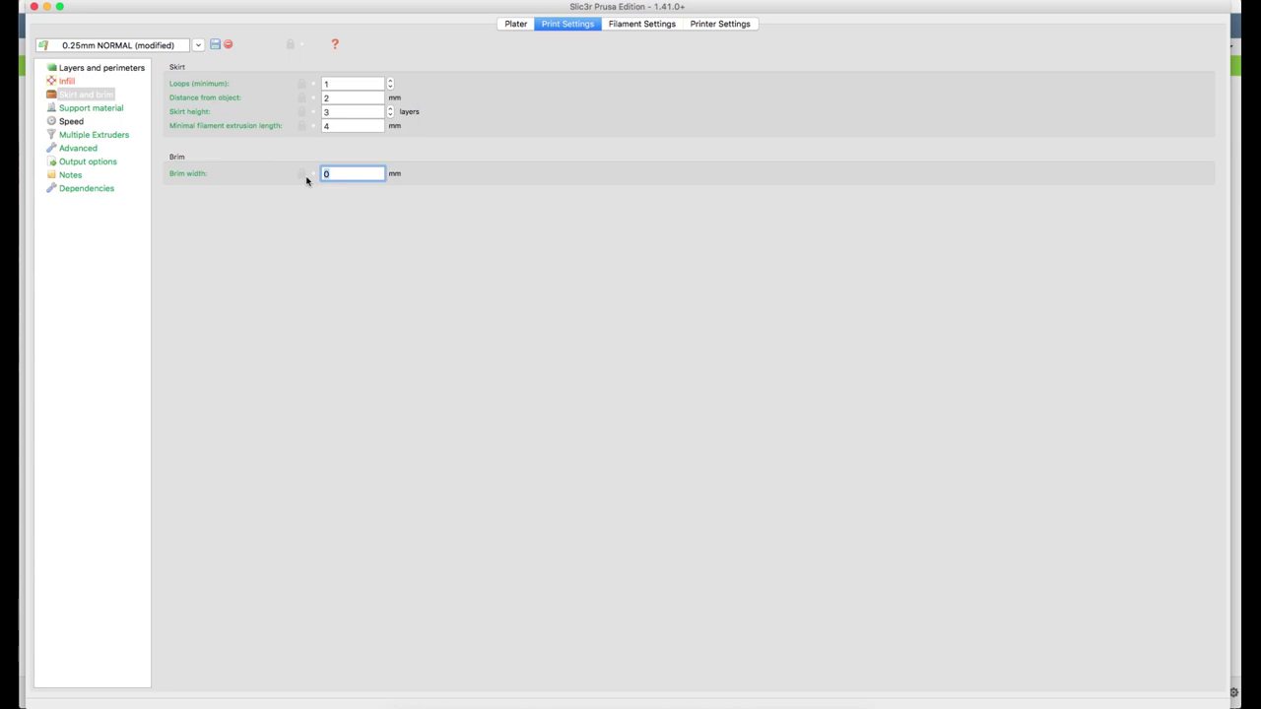
text(4)
click(522, 26)
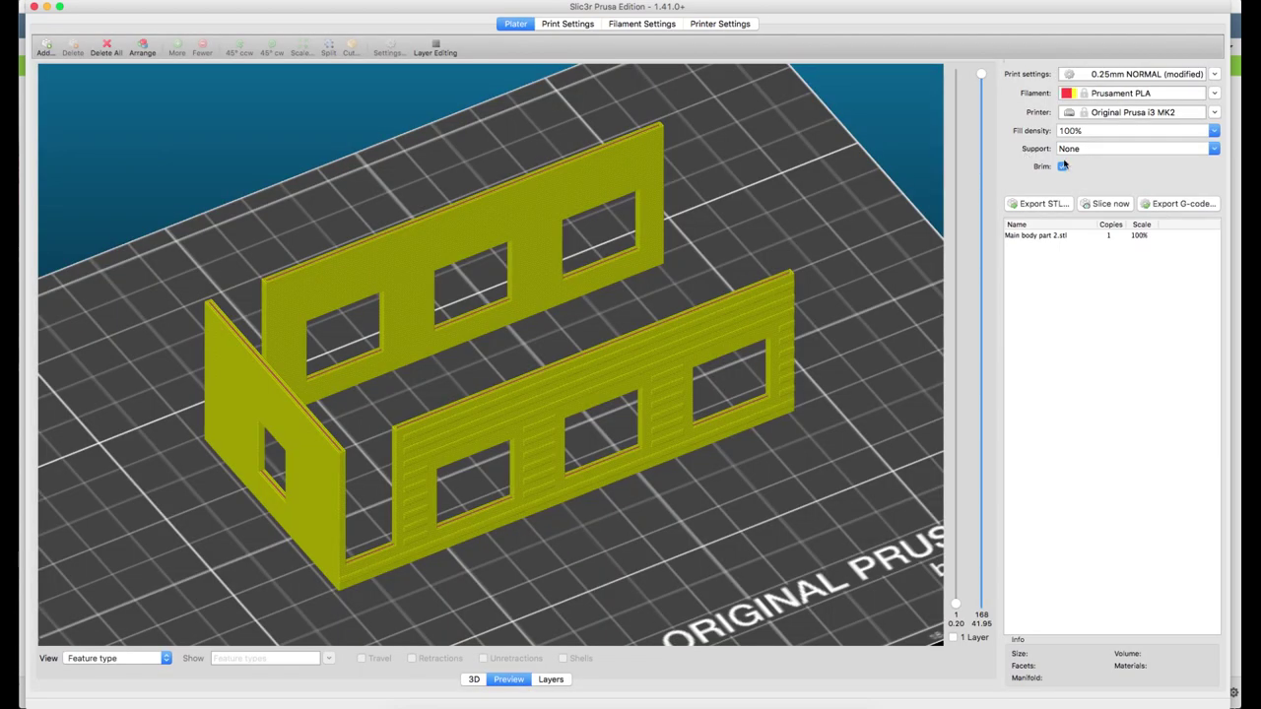
click(1063, 166)
- Re-slice part 2 with the brim and save it as Main body part 2_0.25mm_PLA_MK2S.gcode
click(1107, 203)
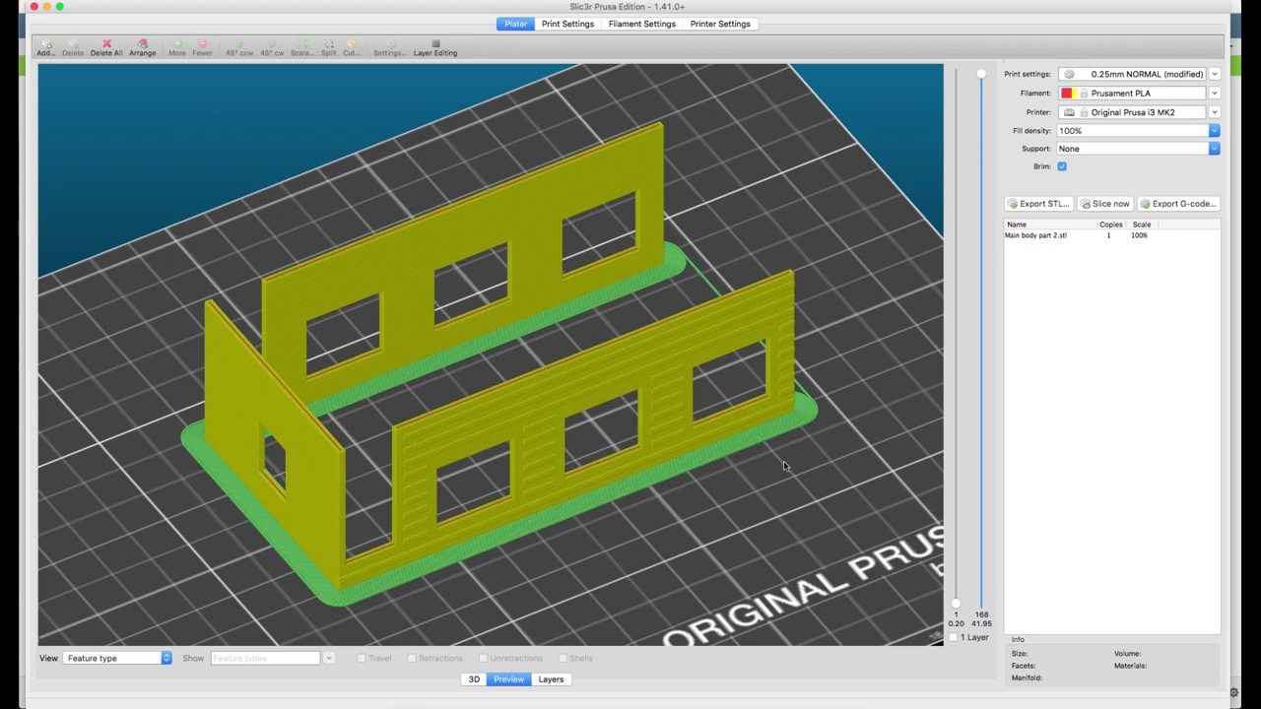
drag(759, 470, 693, 460)
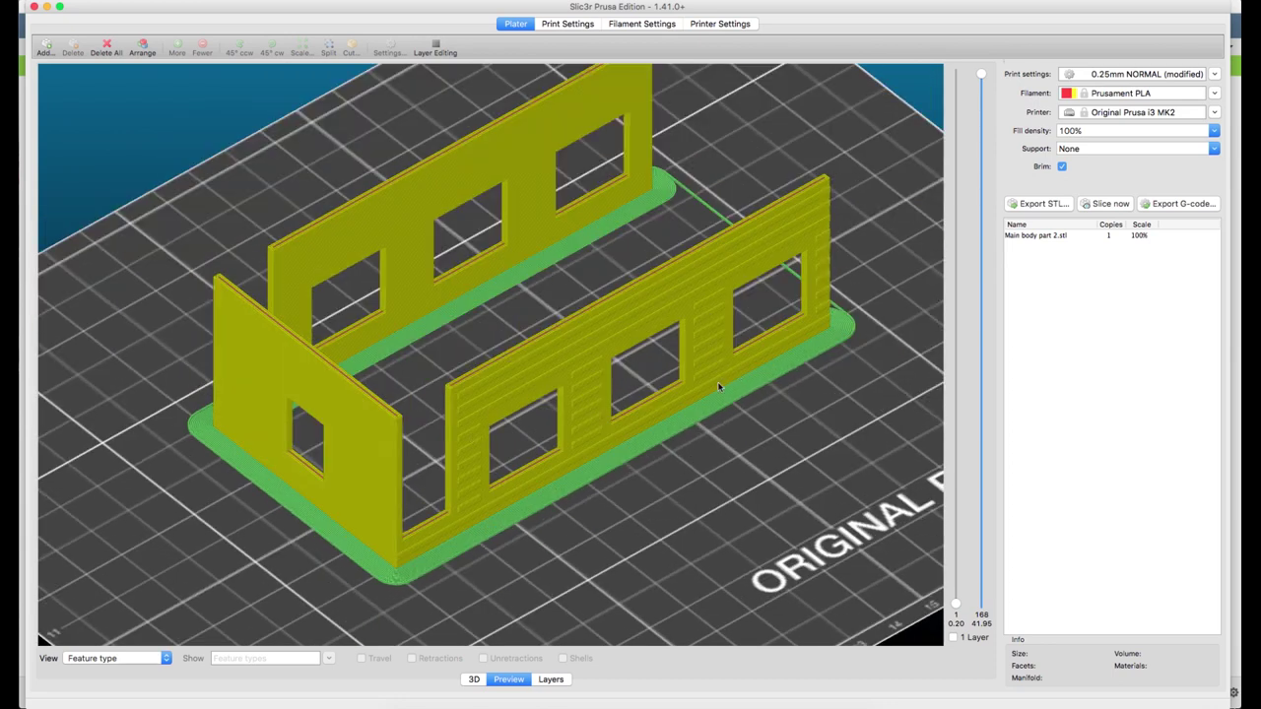
scroll(678, 424, down, 5)
scroll(611, 365, up, 3)
drag(597, 350, 633, 418)
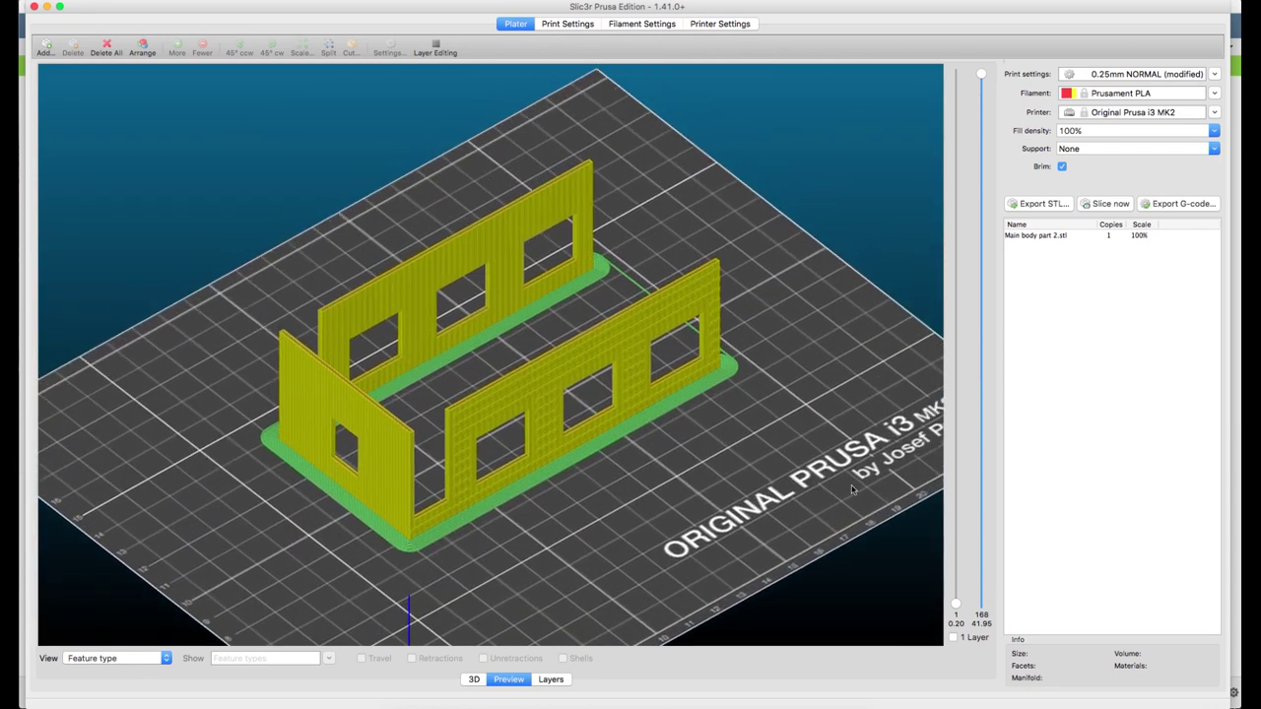
click(1184, 204)
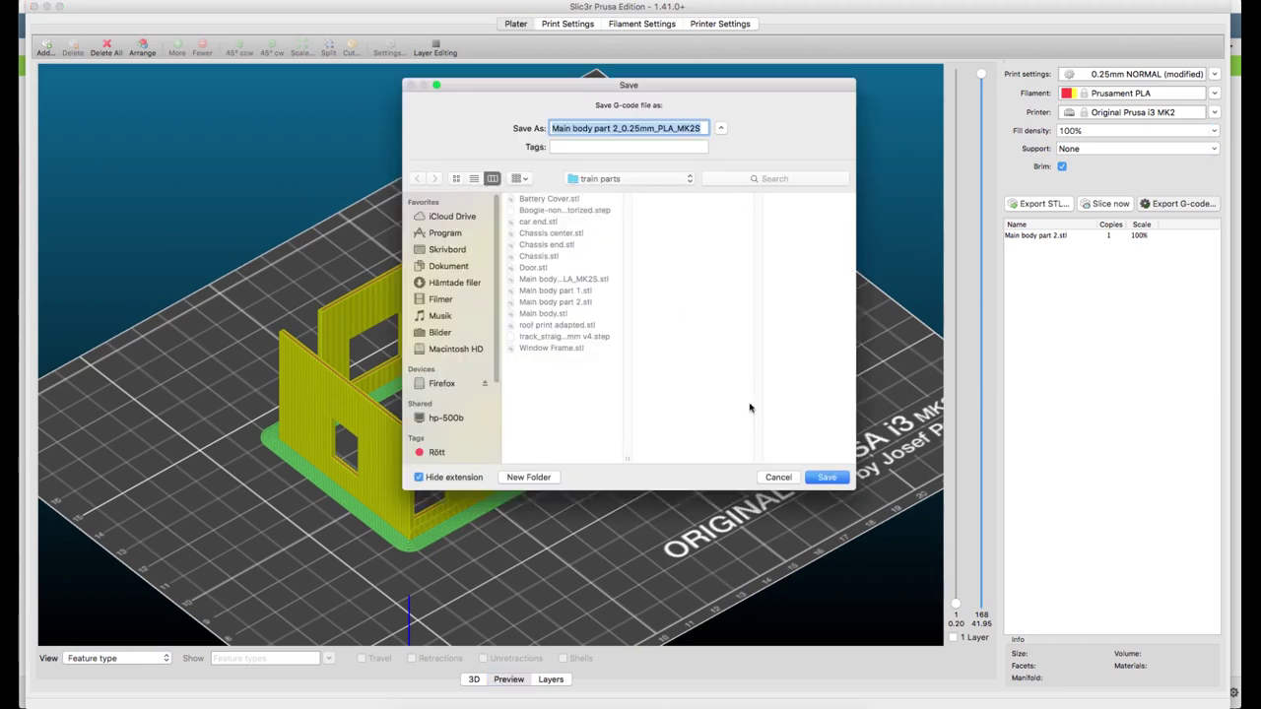
click(825, 476)
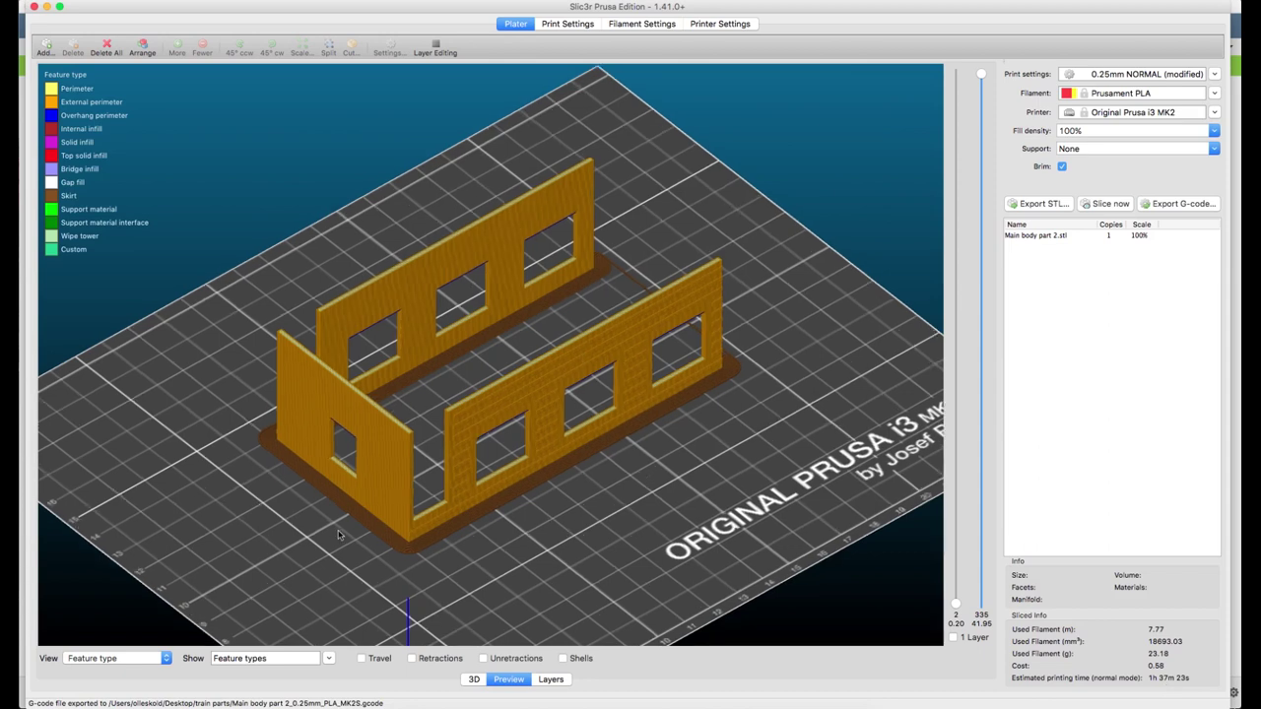
- Remove the part 2 model and load Chassis center.stl onto the bed
click(474, 679)
right_click(575, 396)
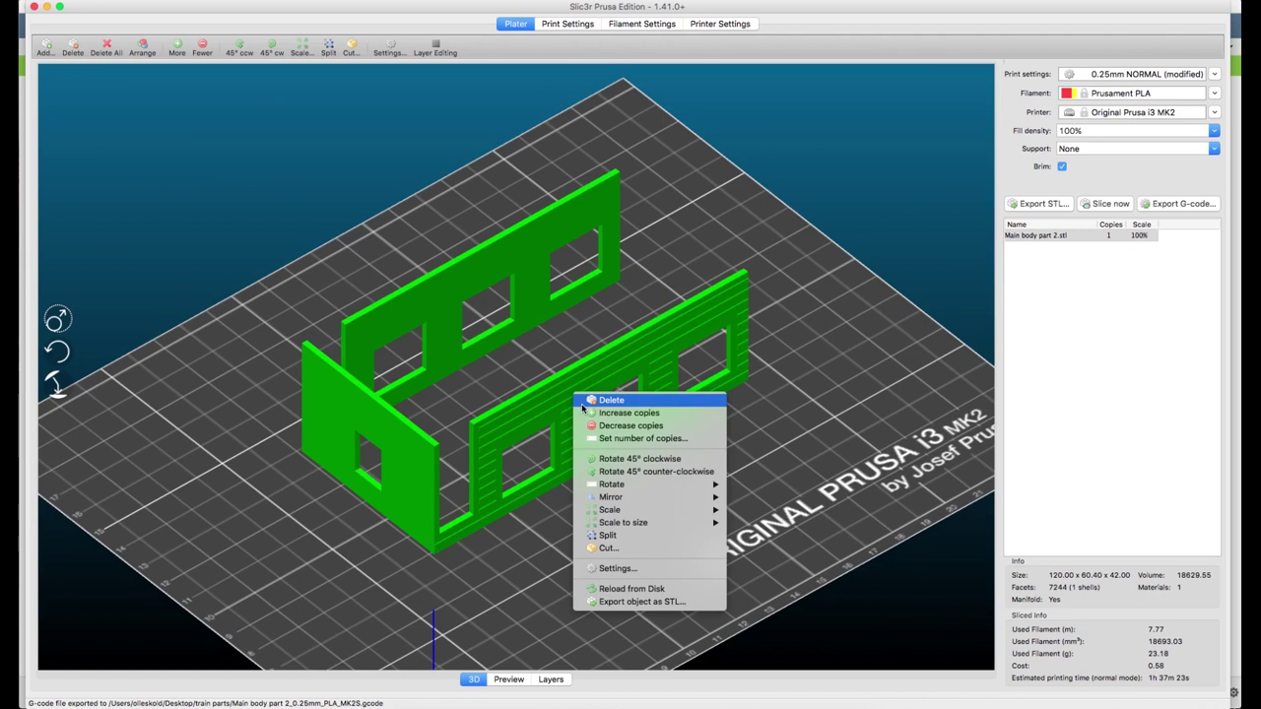
key(Return)
click(45, 46)
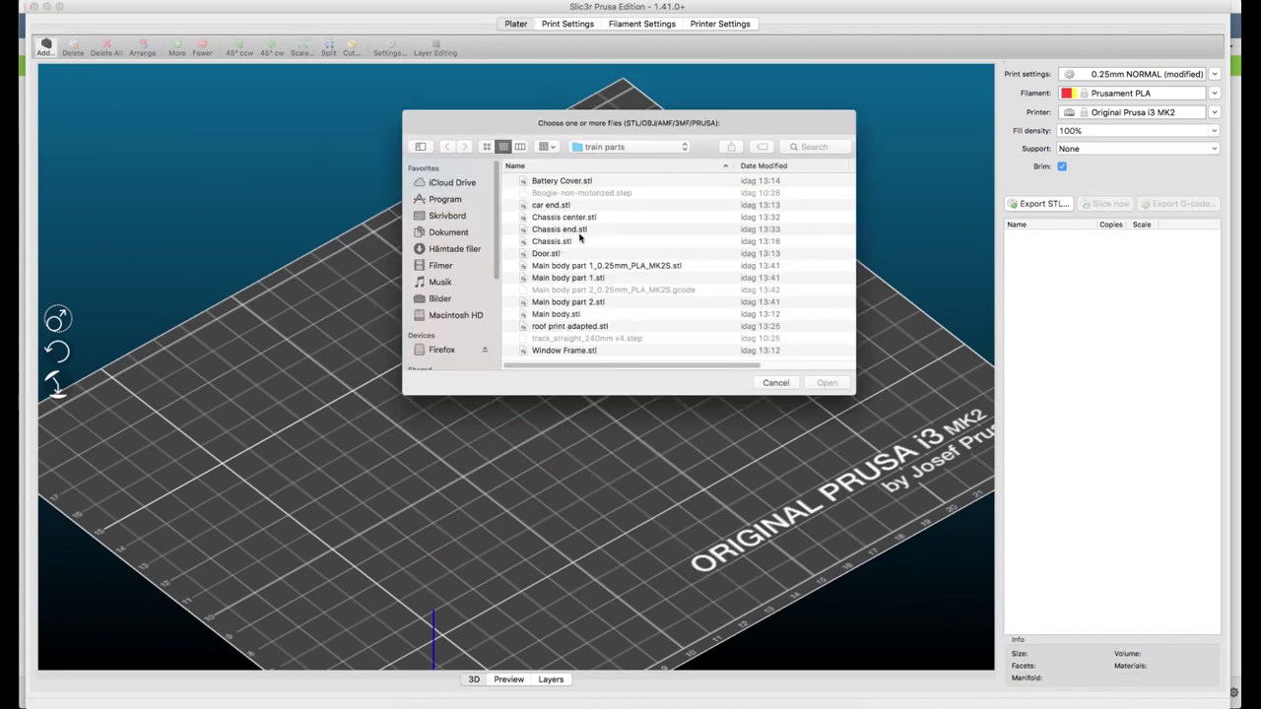
click(569, 219)
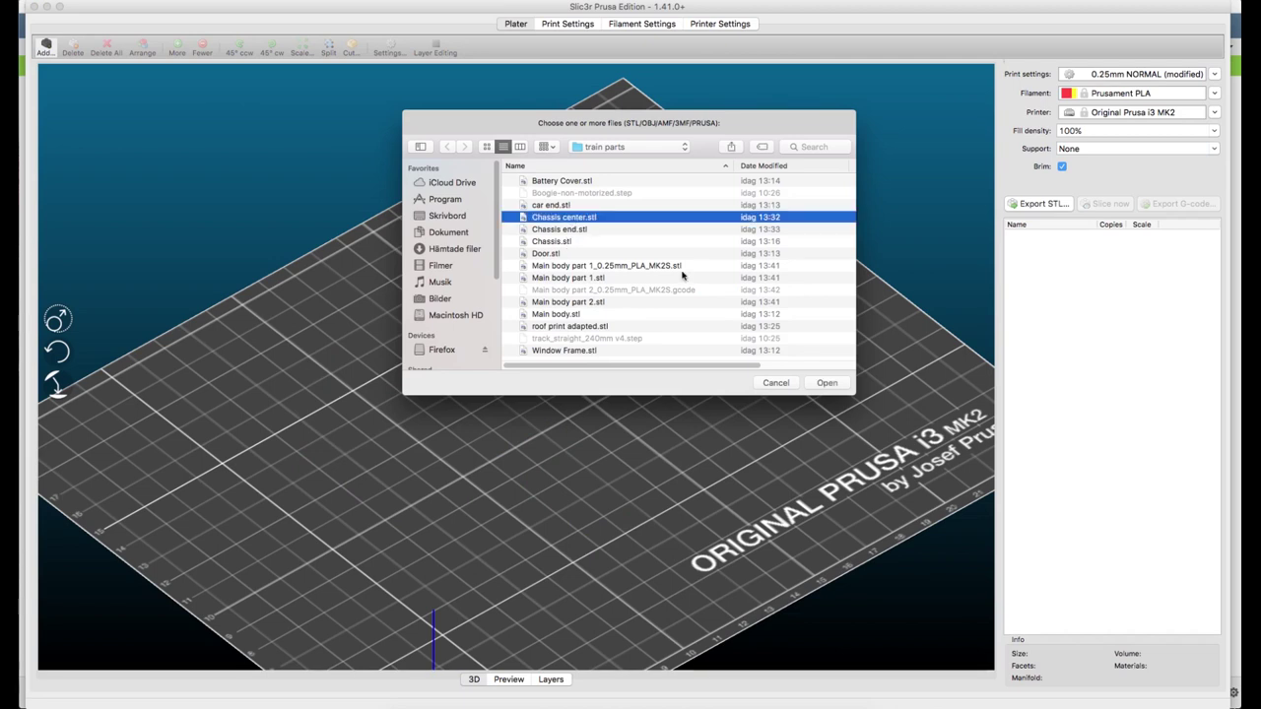
click(824, 383)
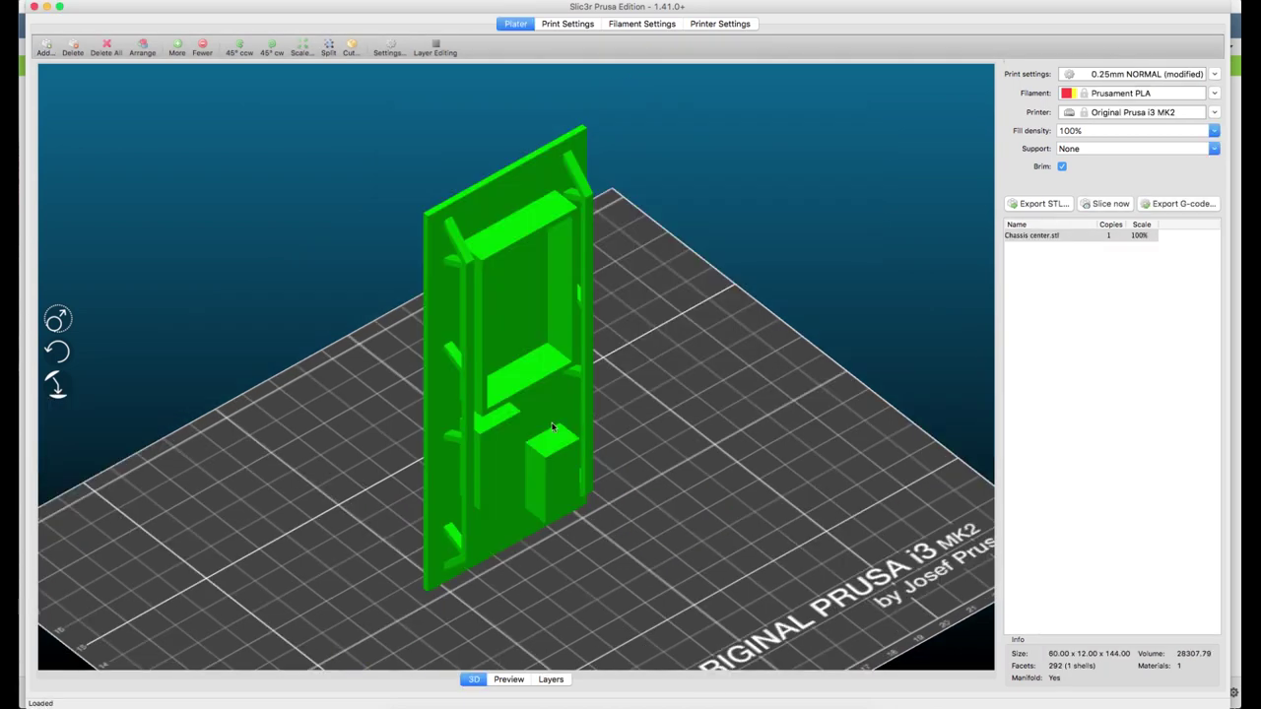
- Rotate the chassis part -90° around the X axis to lay it flat
right_click(551, 426)
mouse_move(585, 462)
click(763, 462)
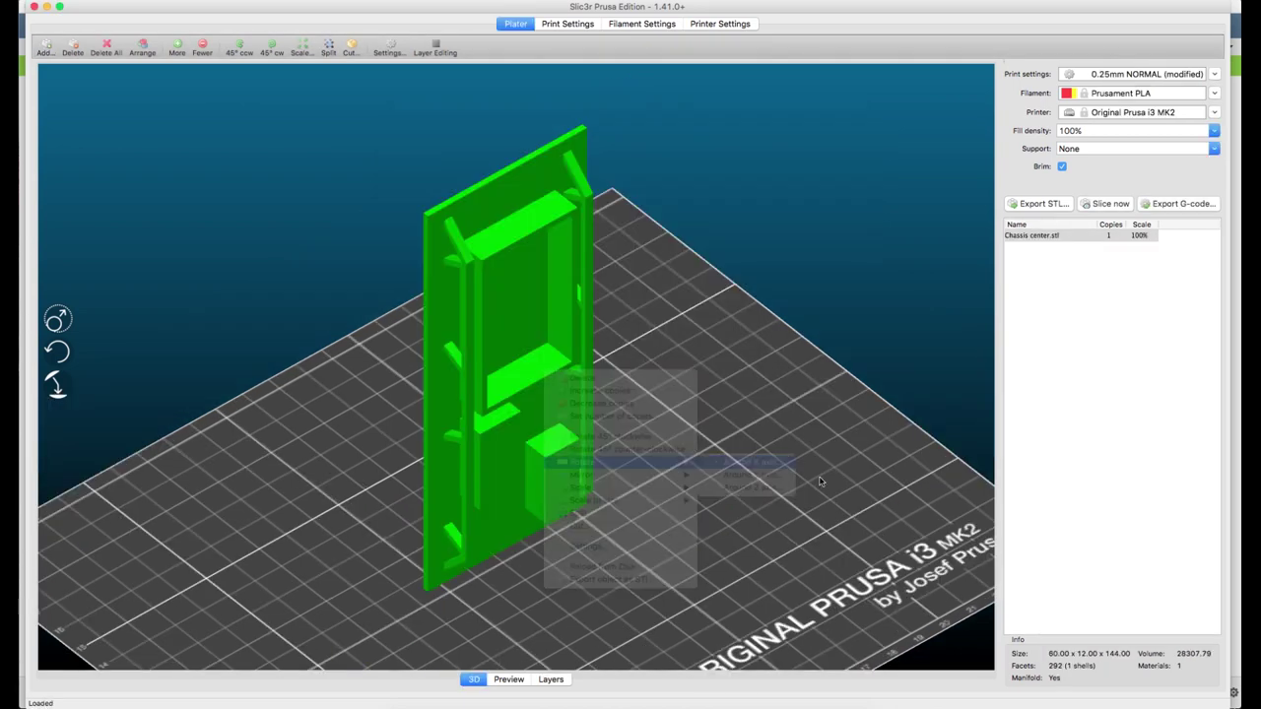
text(-90)
key(Return)
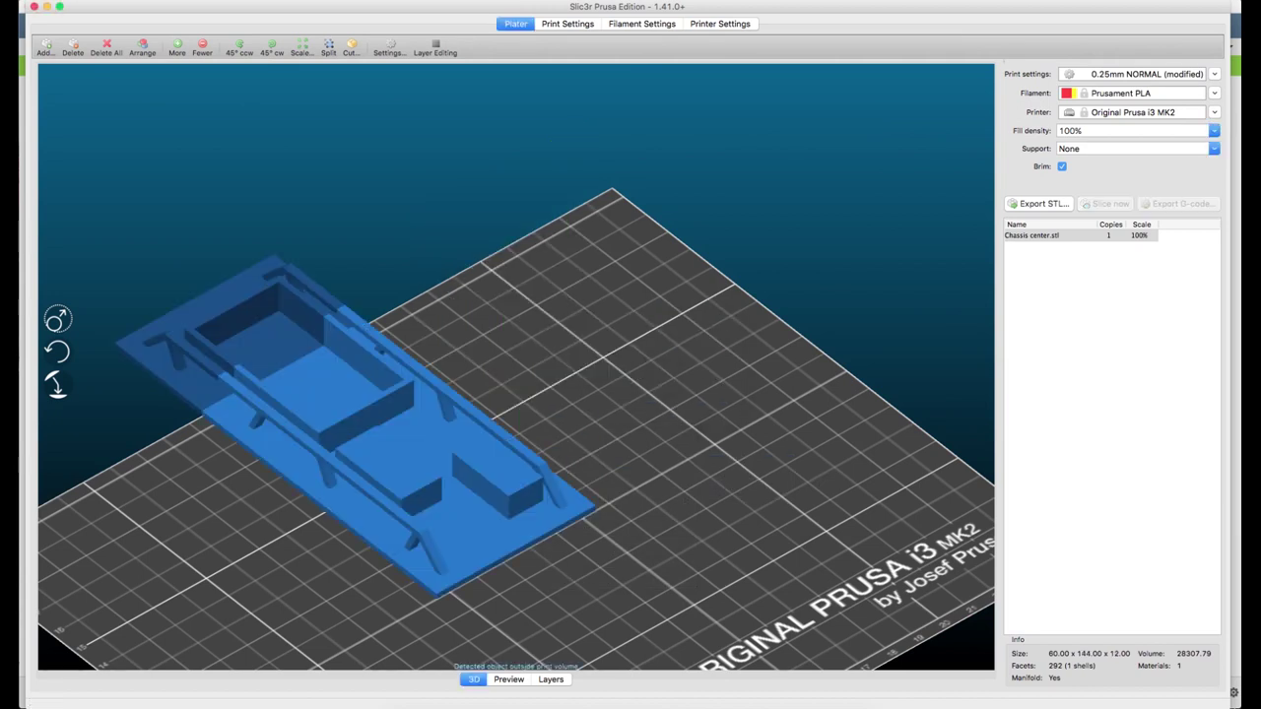
- Turn the chassis 90° around Z so it runs lengthwise at 144 × 60 × 12 mm
right_click(562, 521)
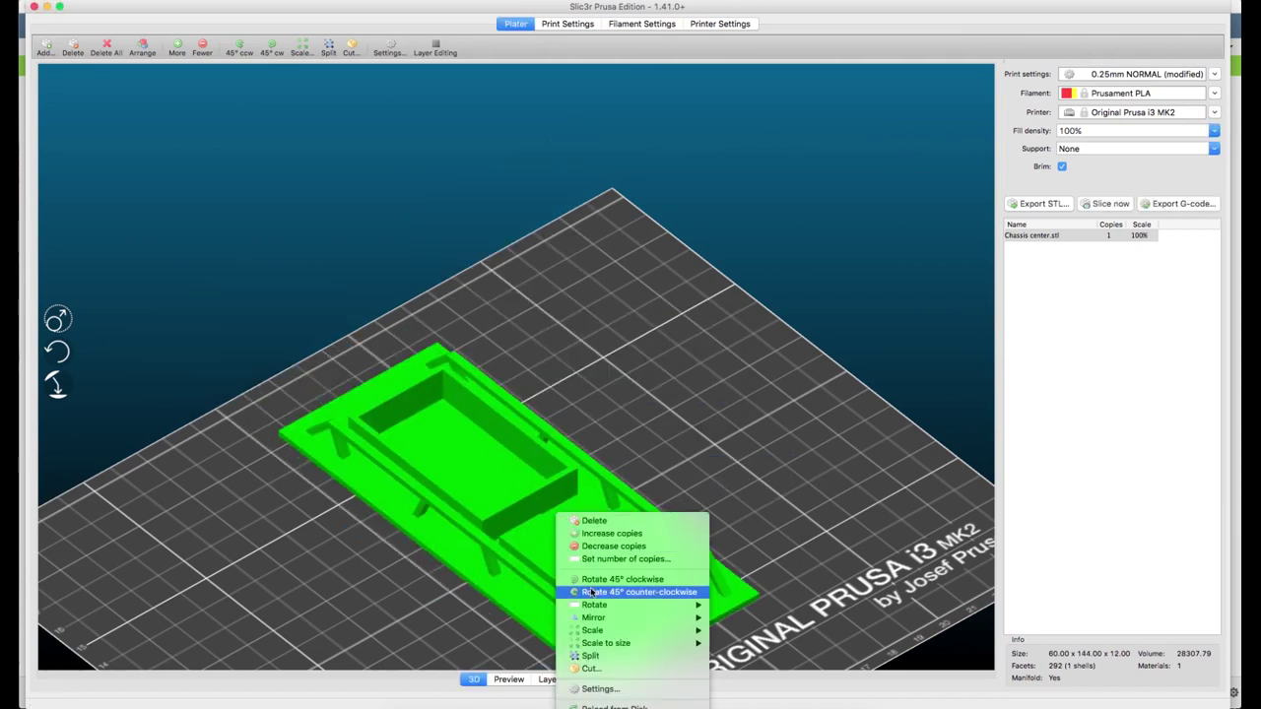
mouse_move(641, 606)
click(754, 631)
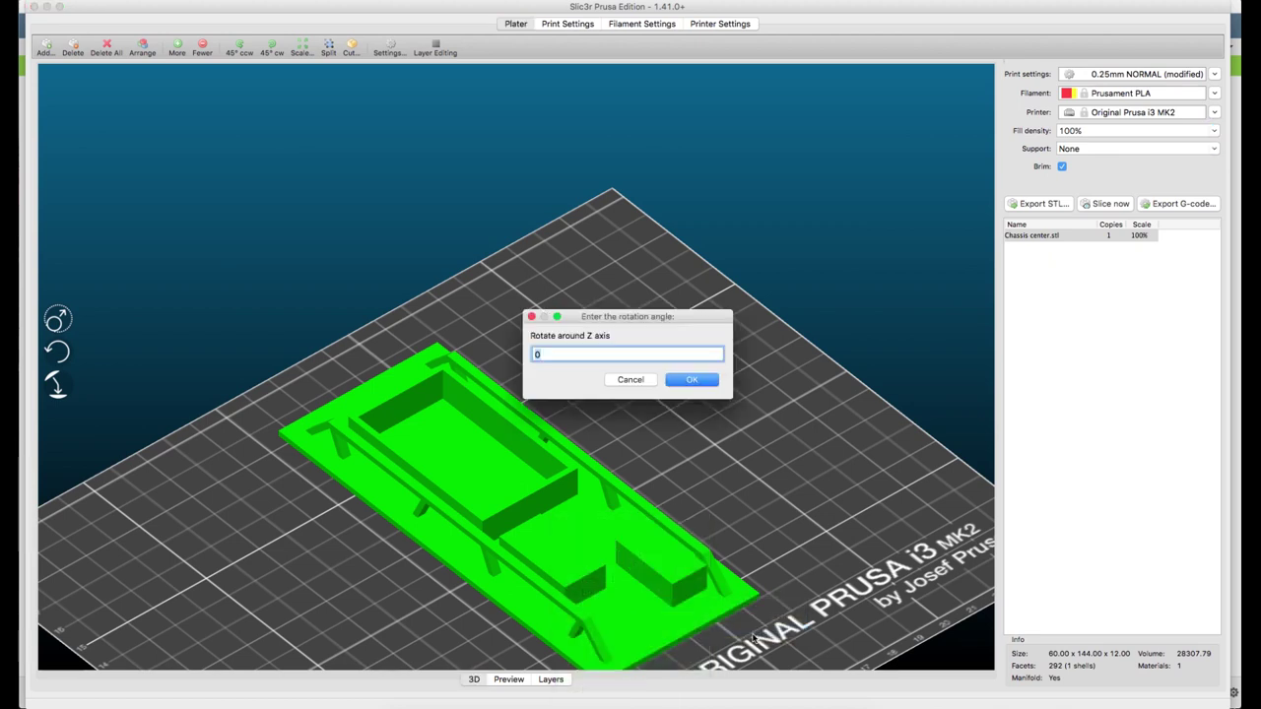
text(90)
key(Return)
right_drag(660, 532, 734, 442)
scroll(722, 465, up, 4)
scroll(722, 479, down, 5)
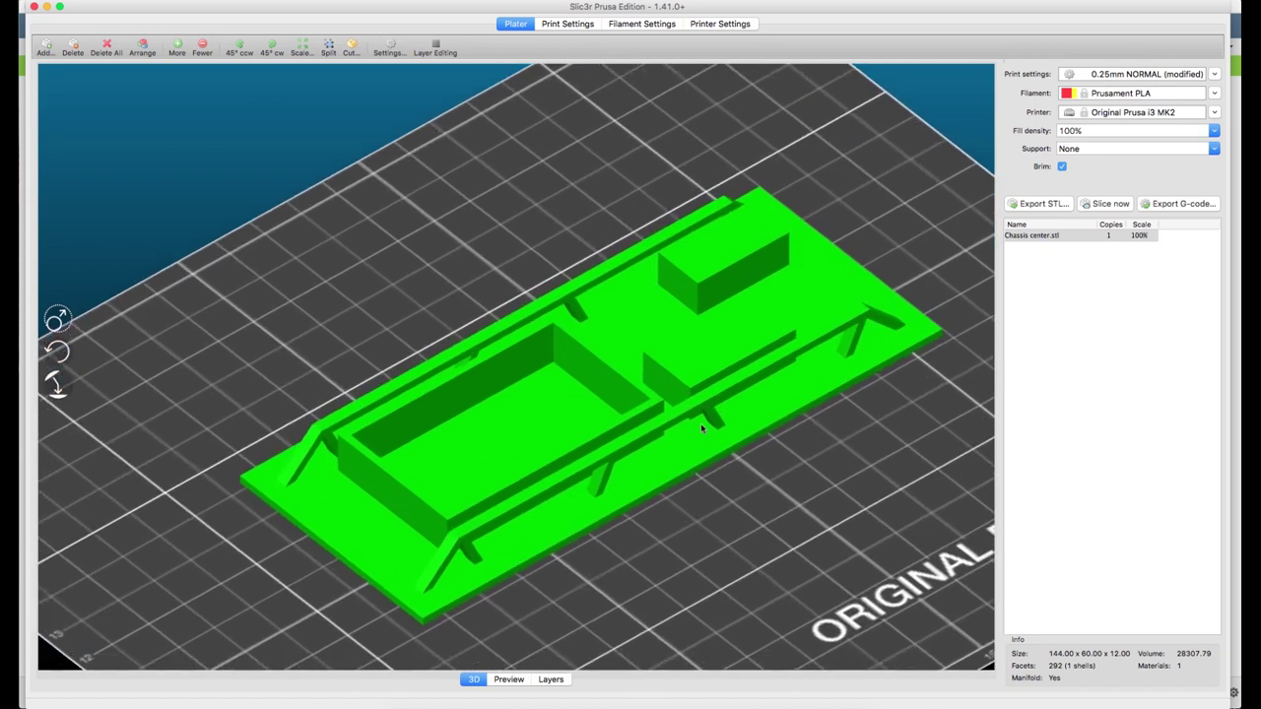
- Slice the Chassis center part and view its 48 sliced layers
click(1108, 207)
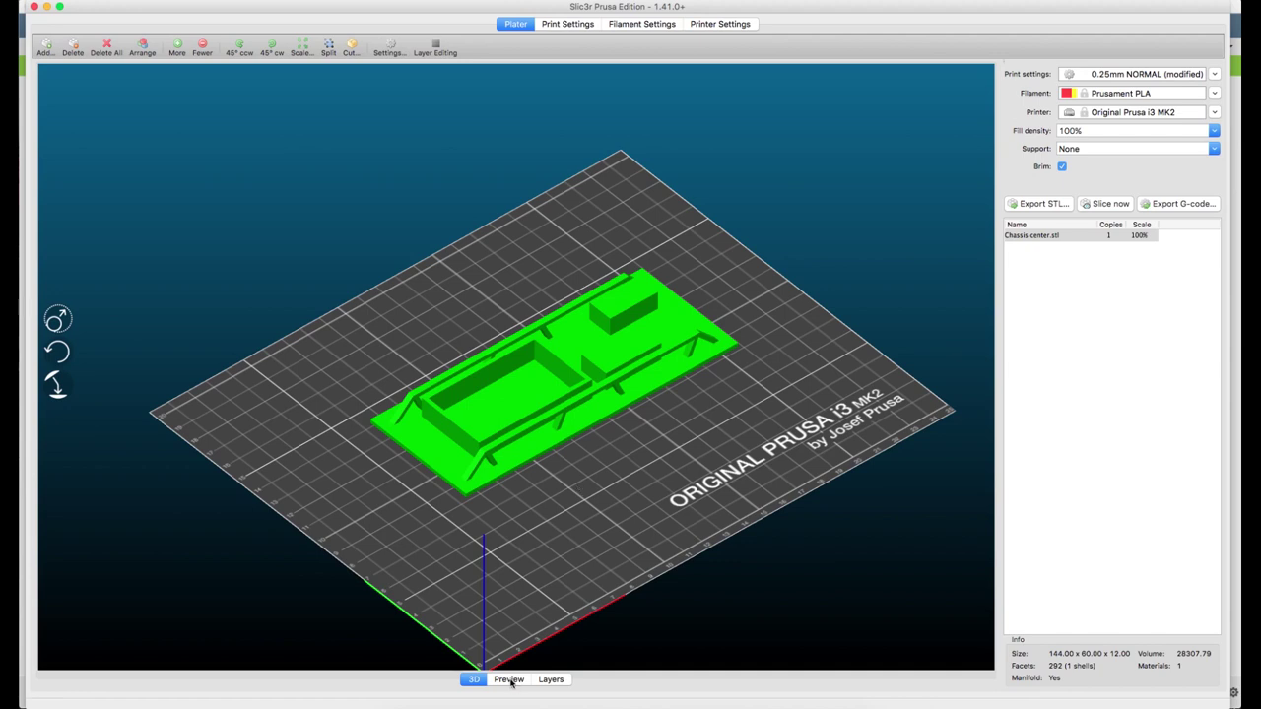
click(509, 680)
scroll(569, 498, up, 6)
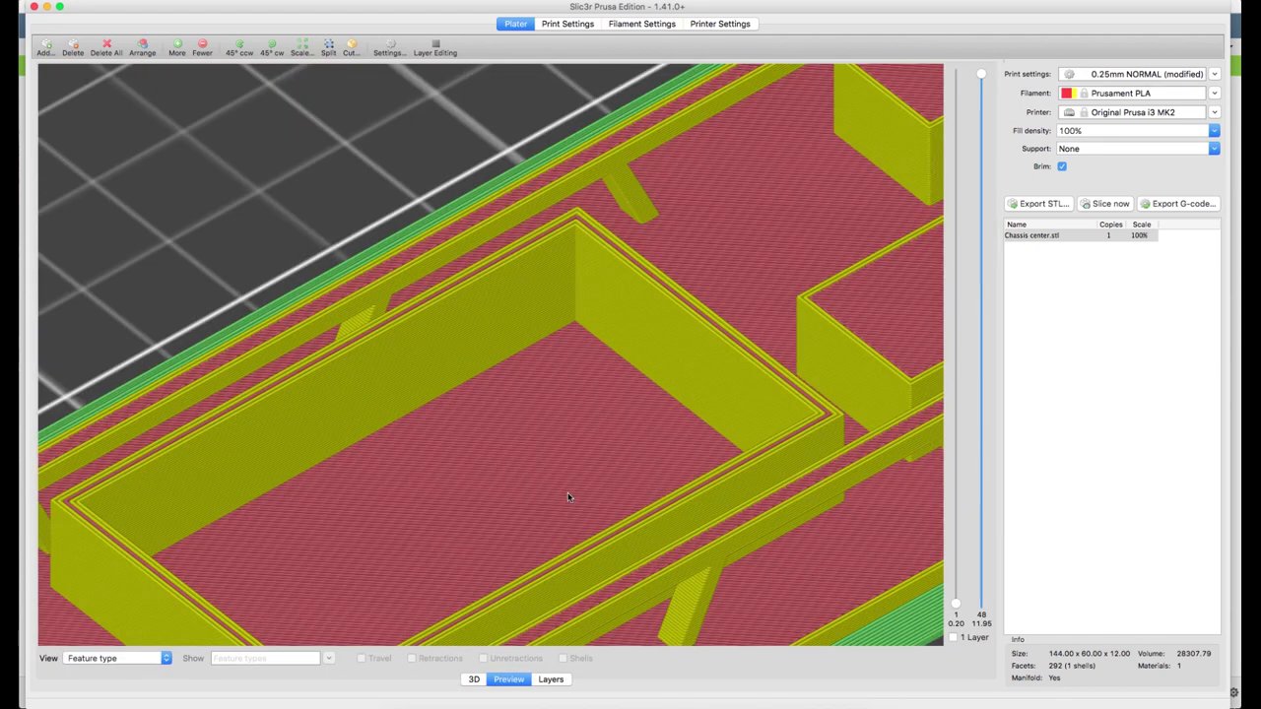
scroll(568, 496, down, 3)
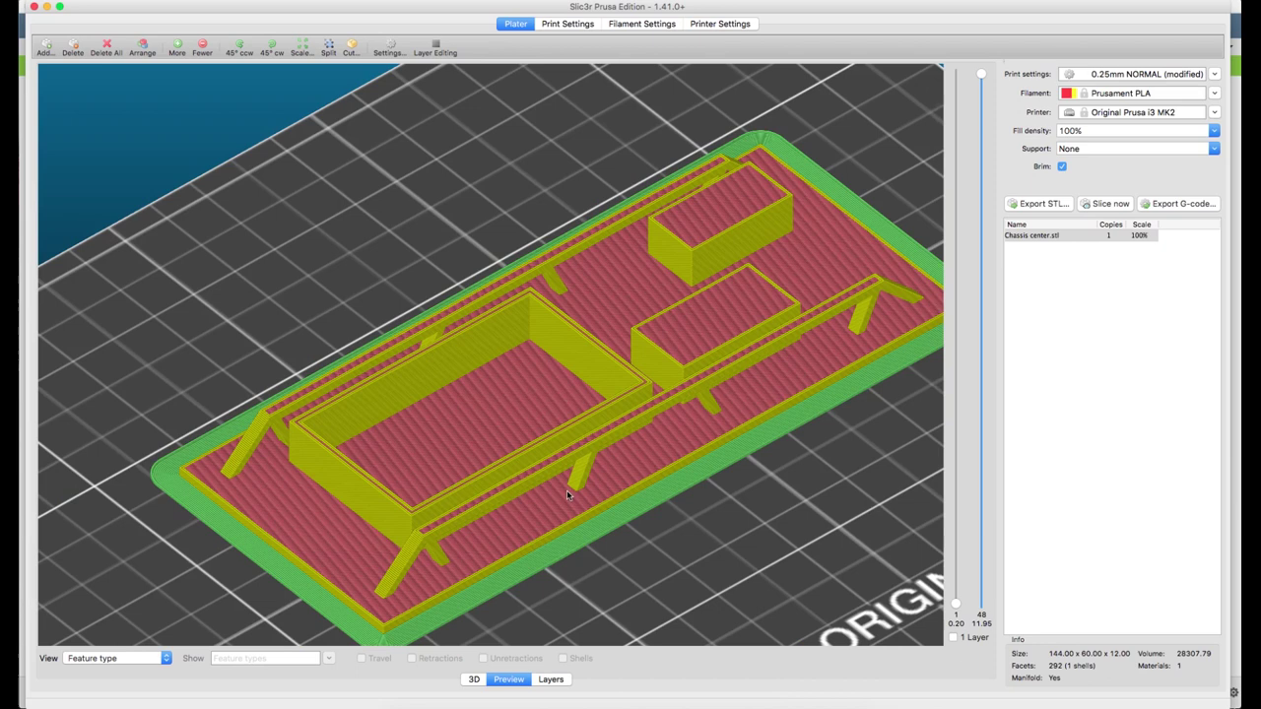
- Set the brim width to 0 in Print Settings and inspect the lower layers in the preview
click(569, 24)
drag(342, 176, 280, 160)
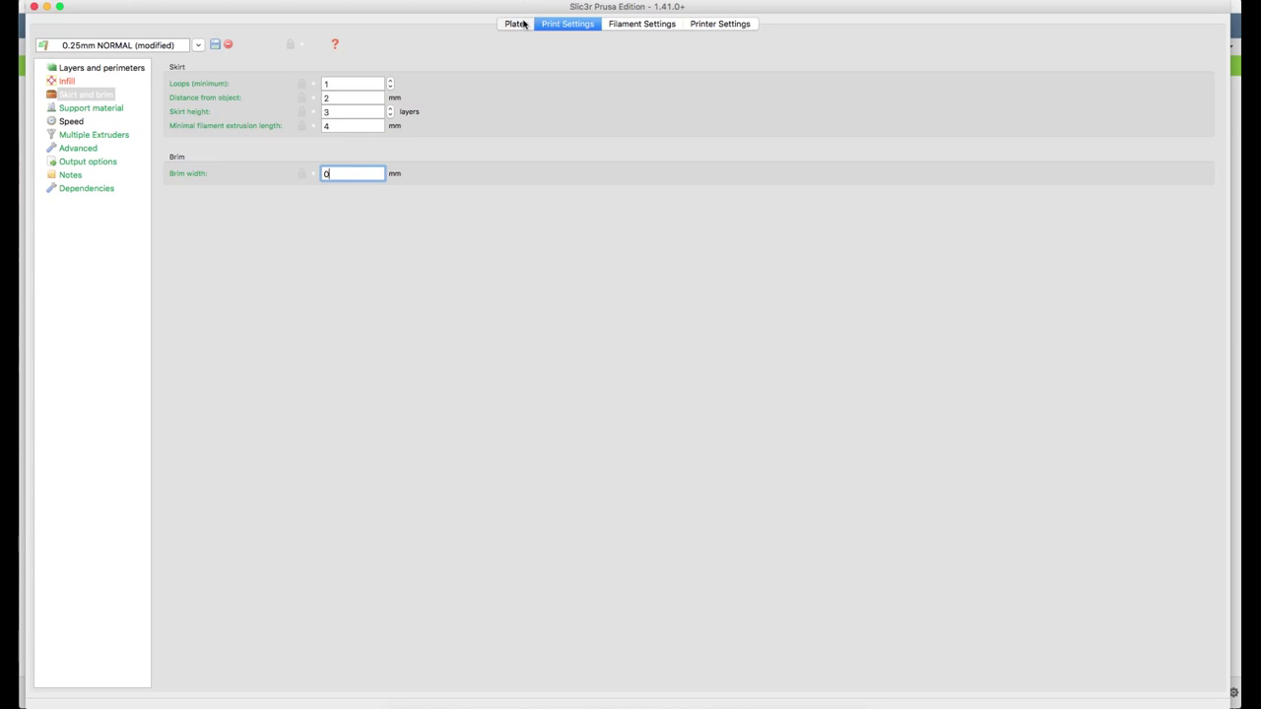
click(522, 24)
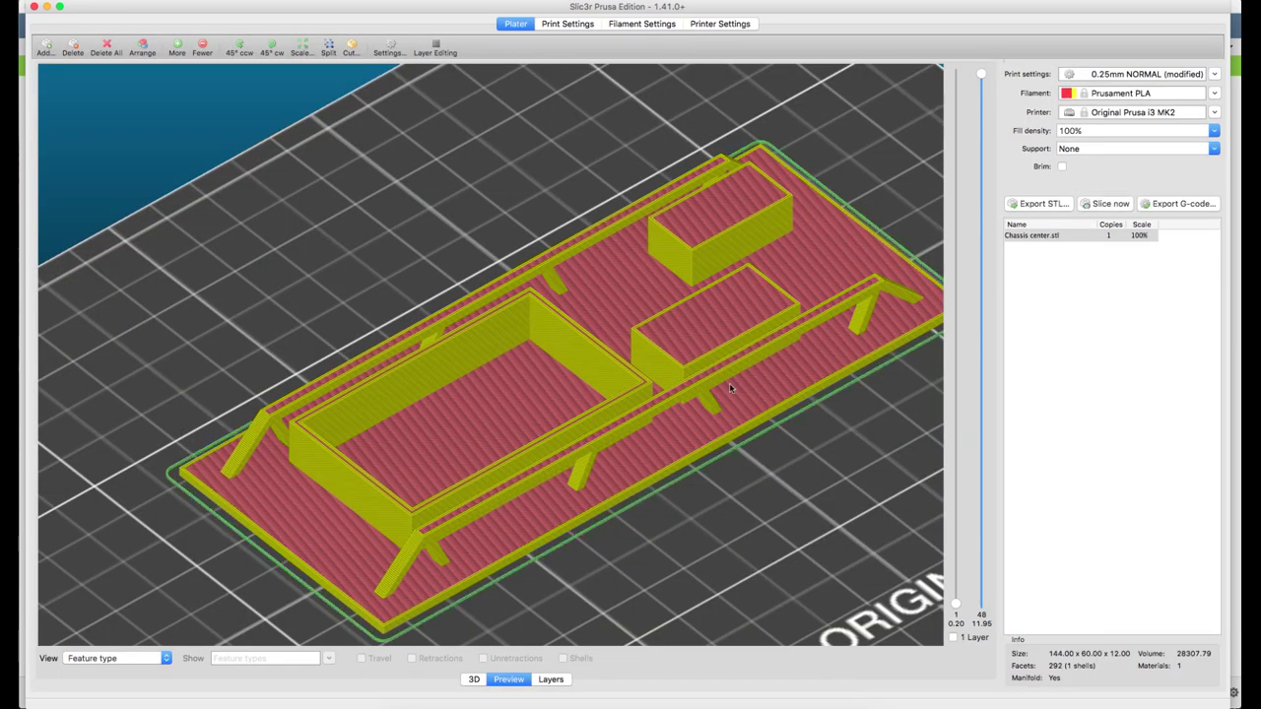
right_drag(723, 459, 693, 427)
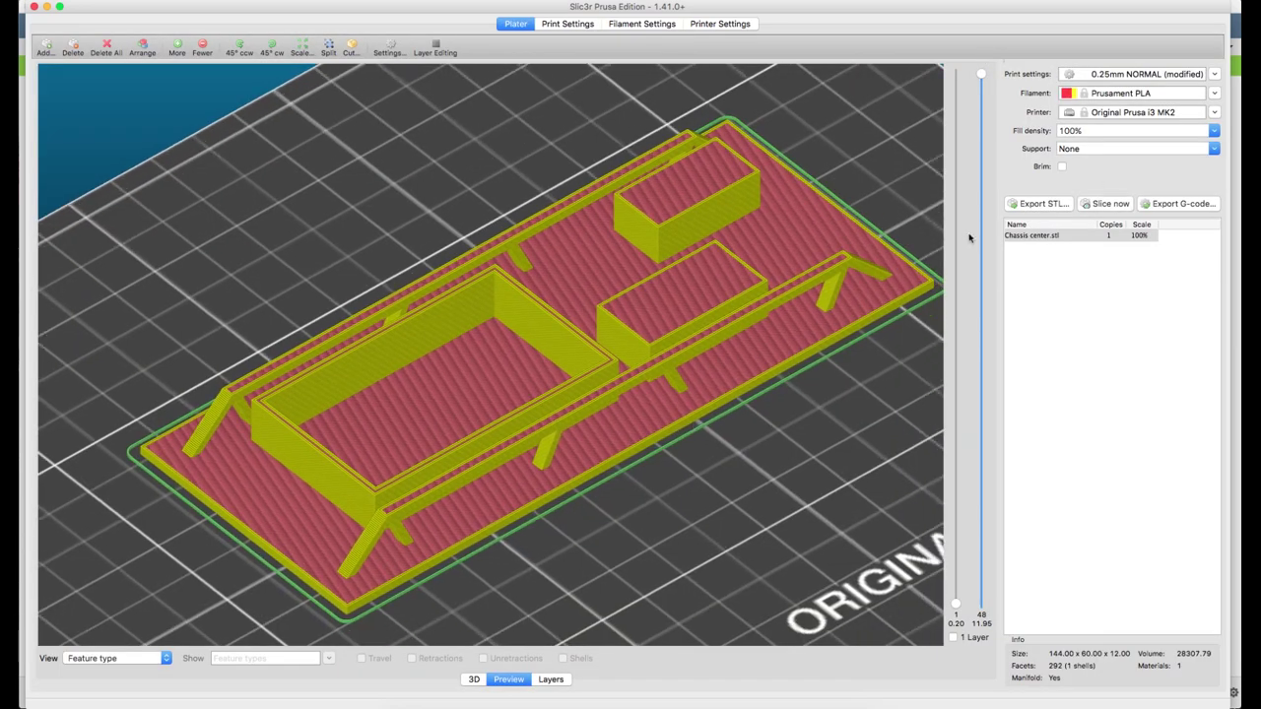
mouse_move(982, 76)
mouse_down()
mouse_move(982, 480)
mouse_move(984, 61)
mouse_up()
scroll(795, 407, down, 3)
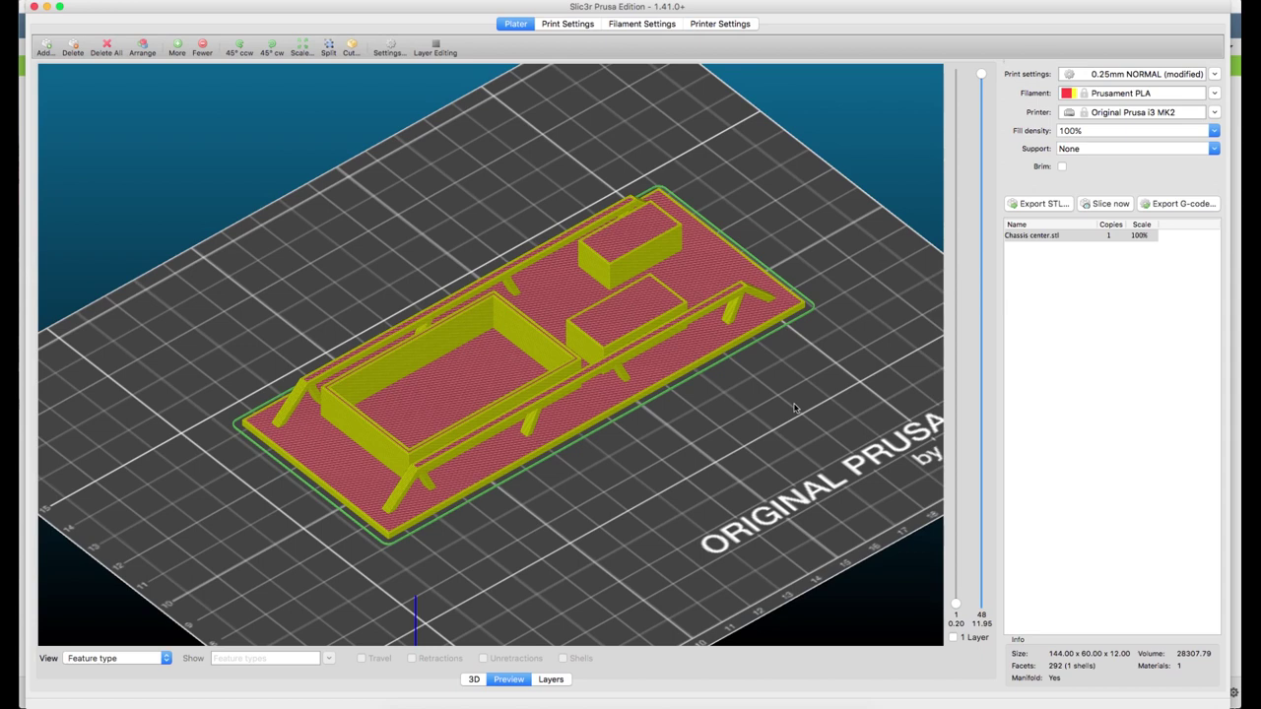
drag(798, 392, 794, 420)
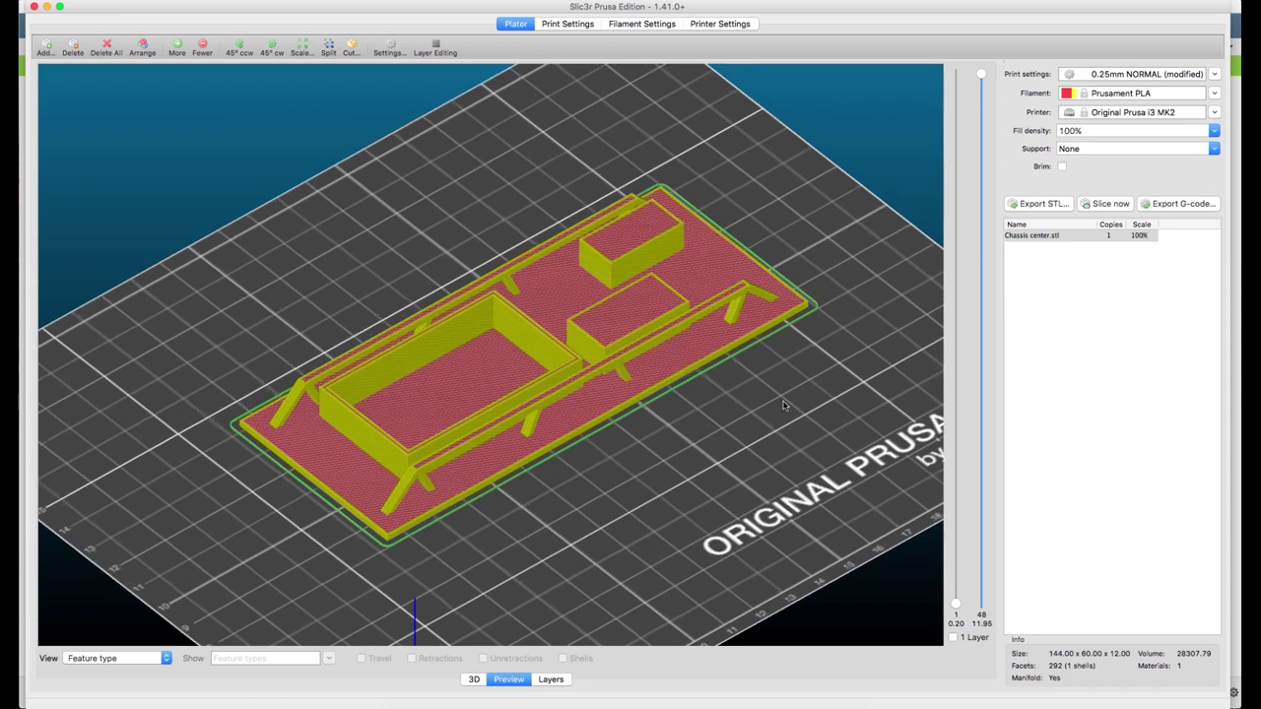
- Export the chassis part as Chassis center.stl, replacing the existing file
click(1040, 203)
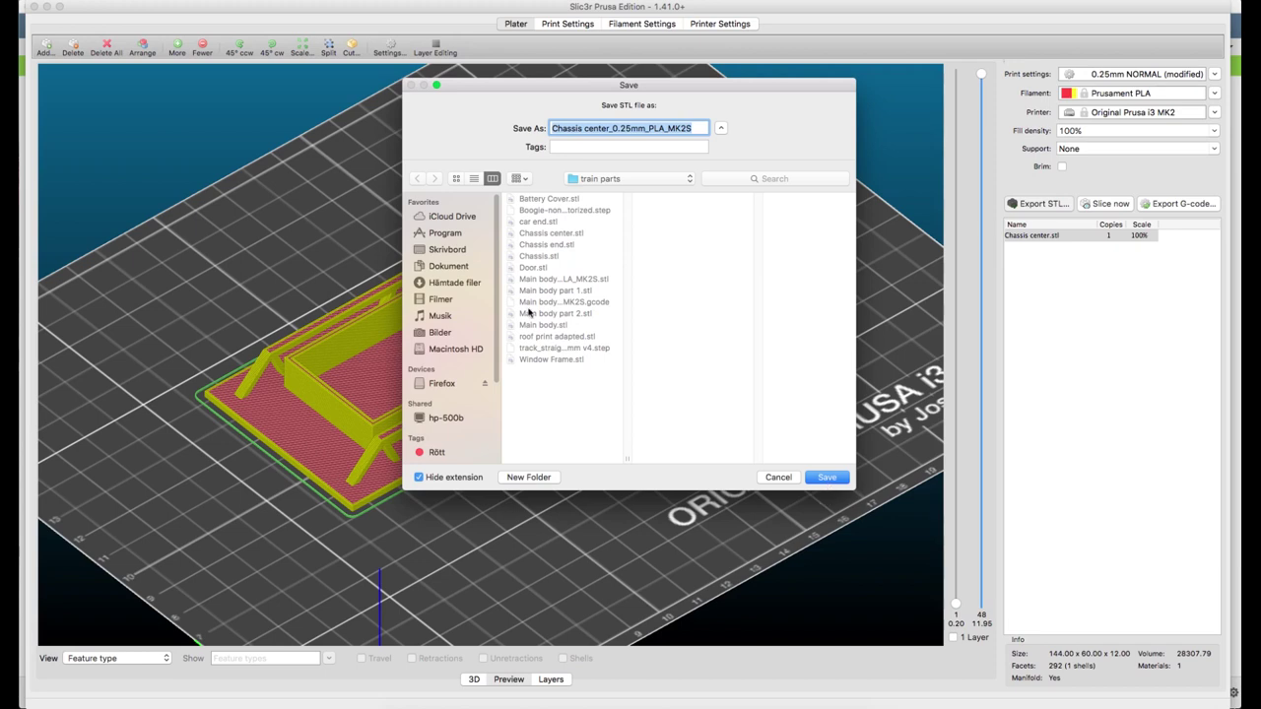
click(554, 235)
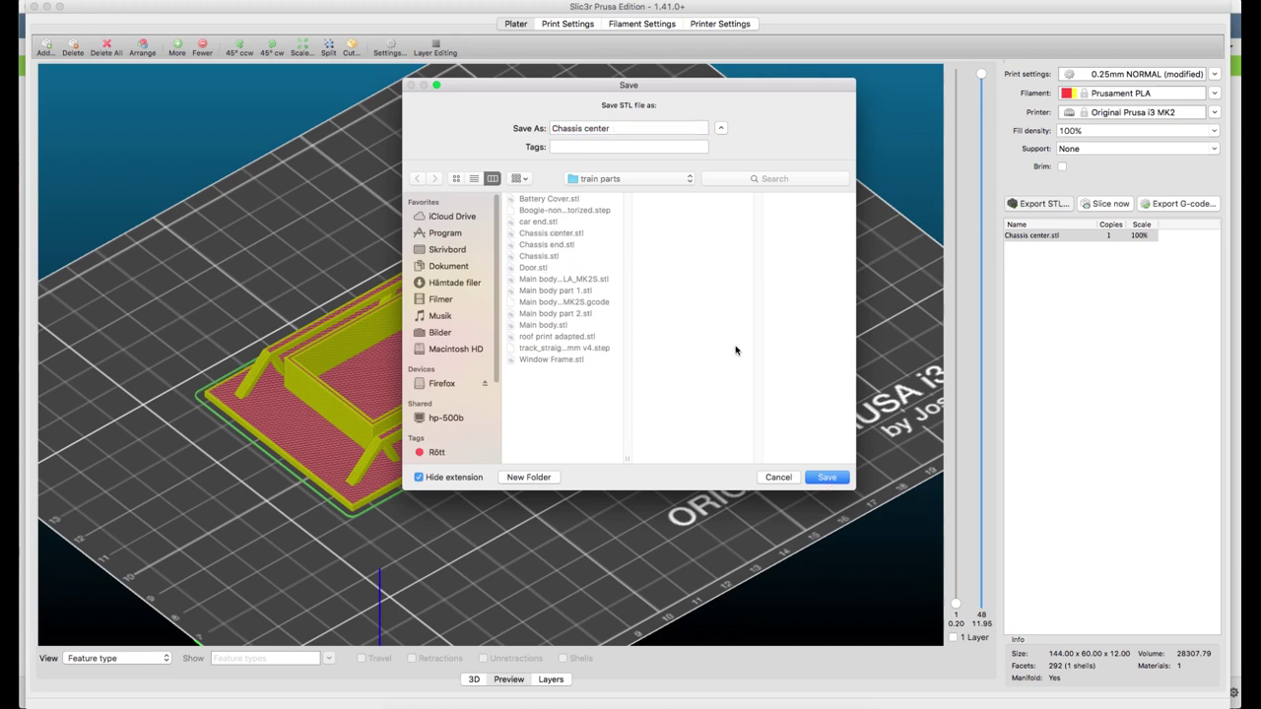
click(827, 477)
click(705, 175)
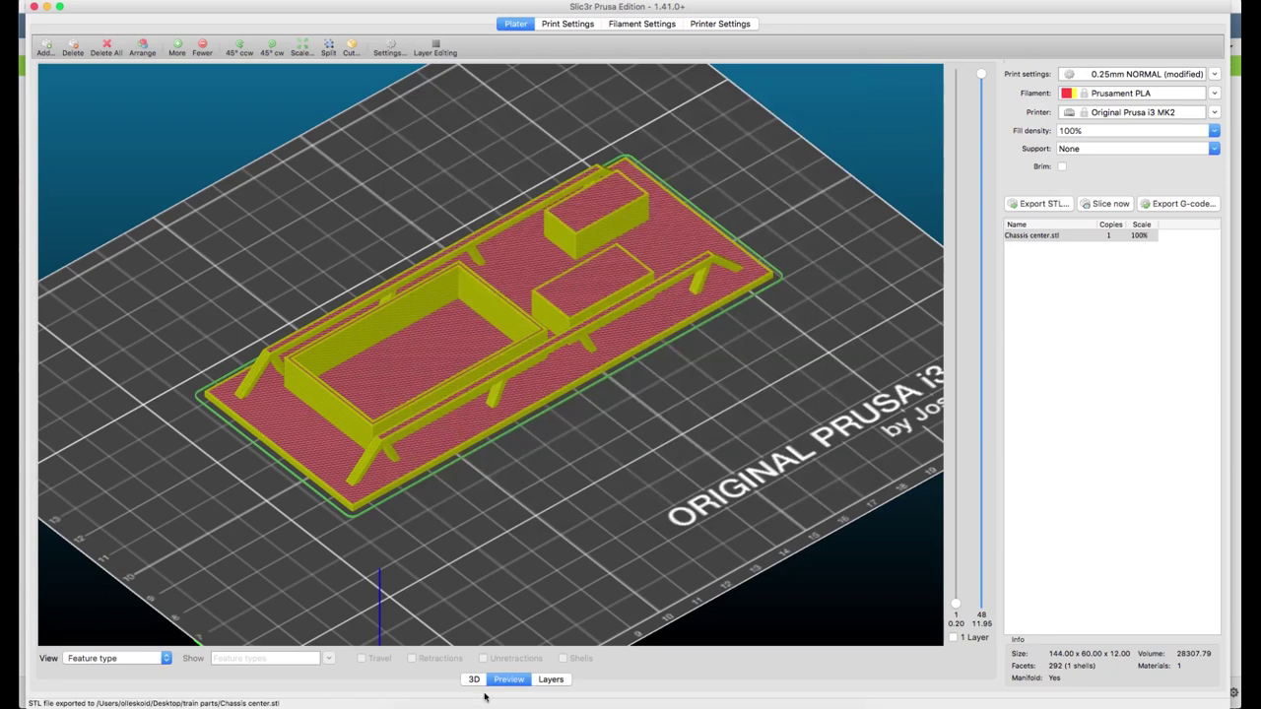
- Clear the chassis part from the bed and bring up the file chooser for the next part
click(474, 679)
right_click(465, 418)
click(483, 438)
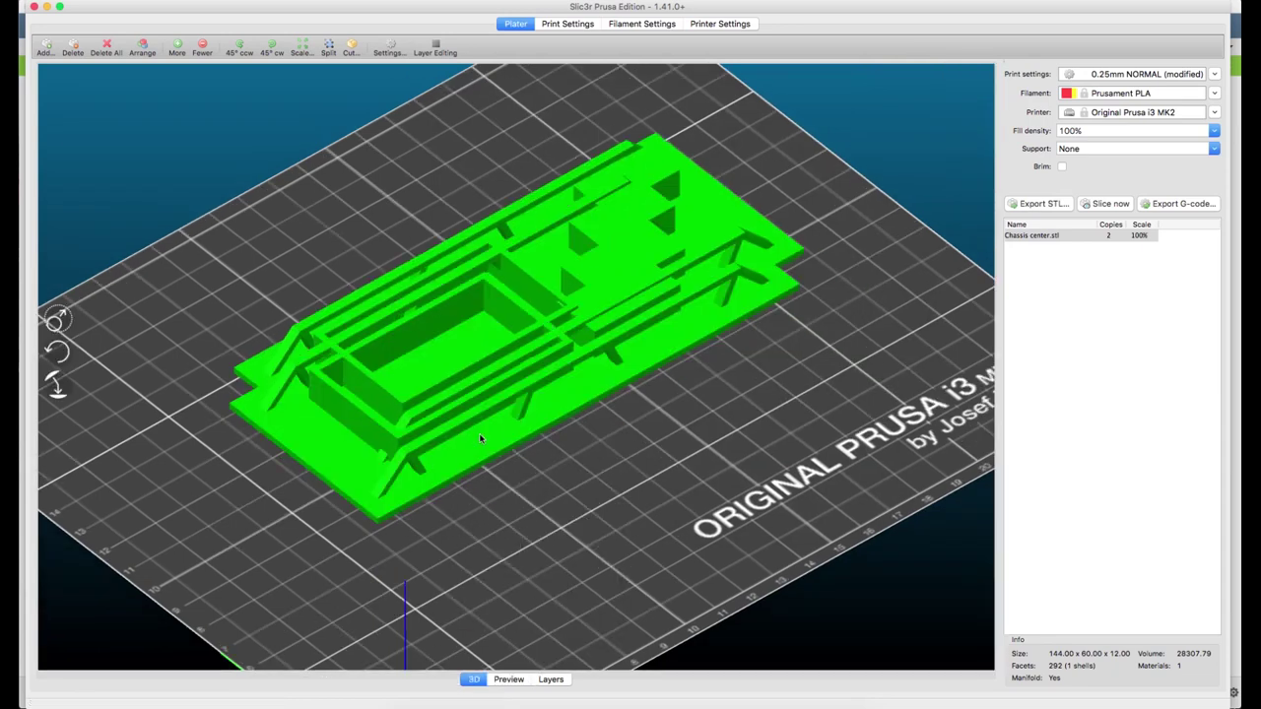
right_click(496, 328)
click(523, 336)
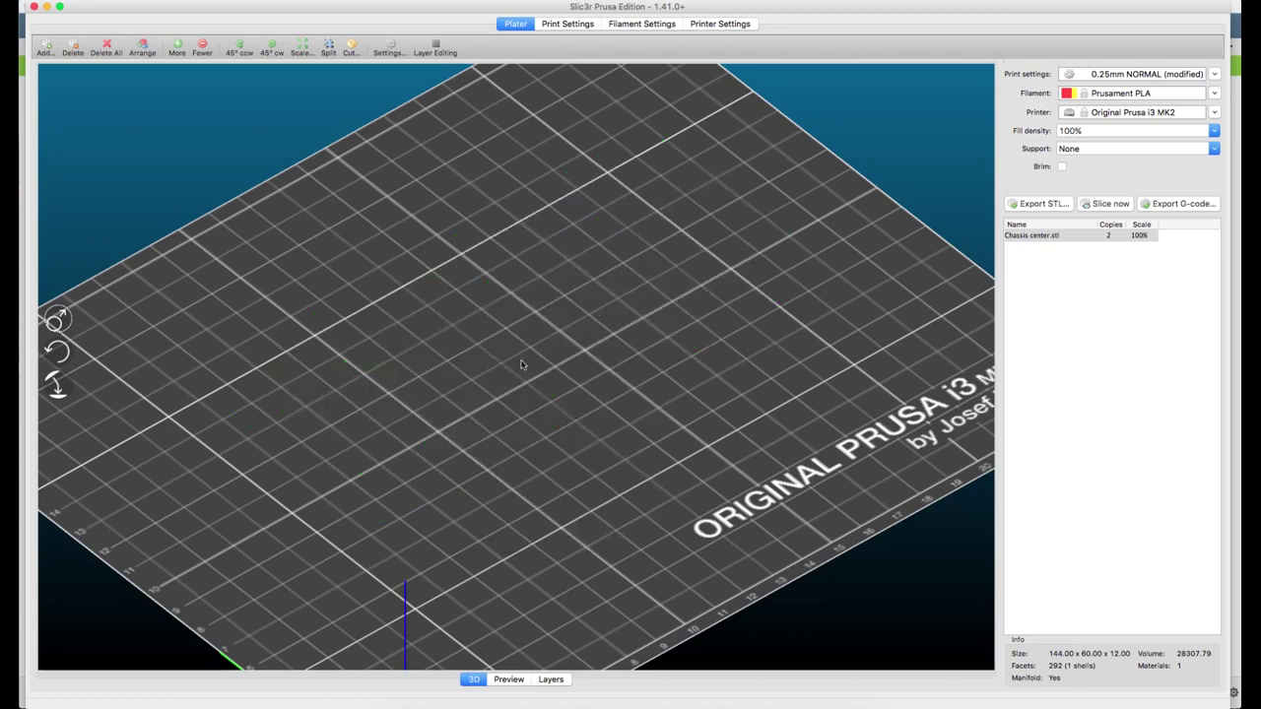
click(59, 57)
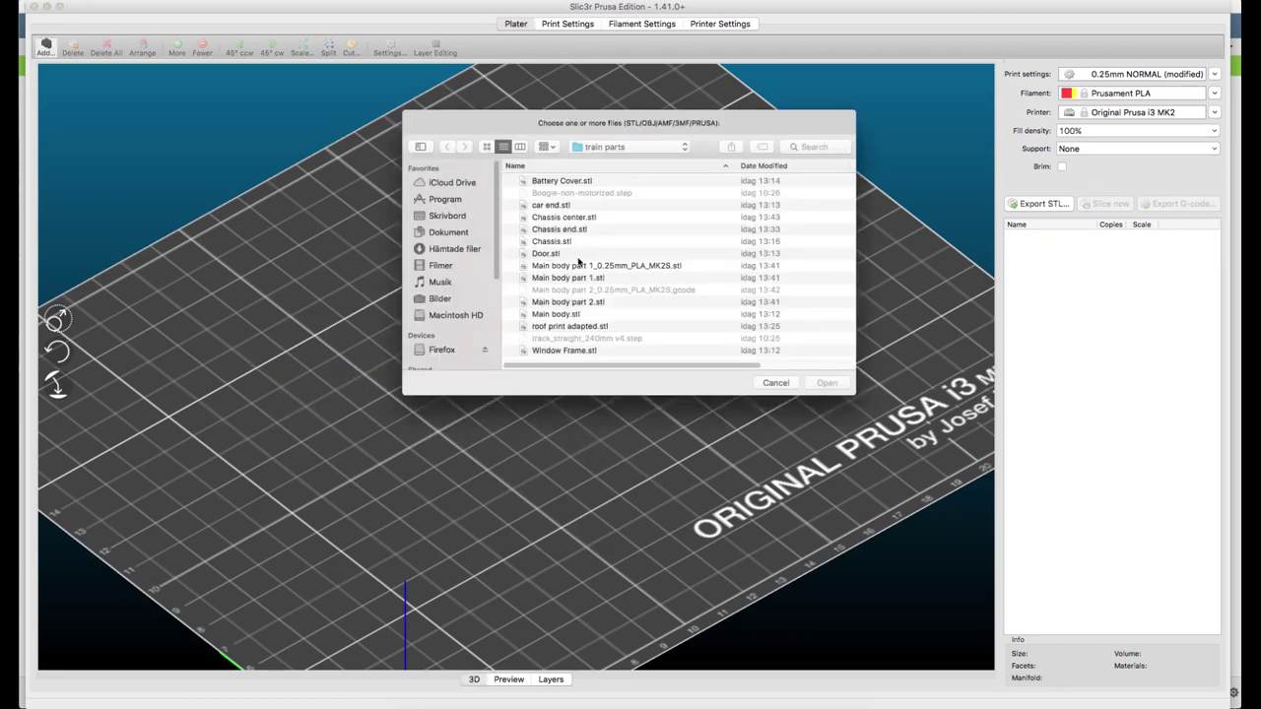
- Load roof print adapted.stl and rotate it 90° around X to stand upright
click(568, 326)
click(828, 383)
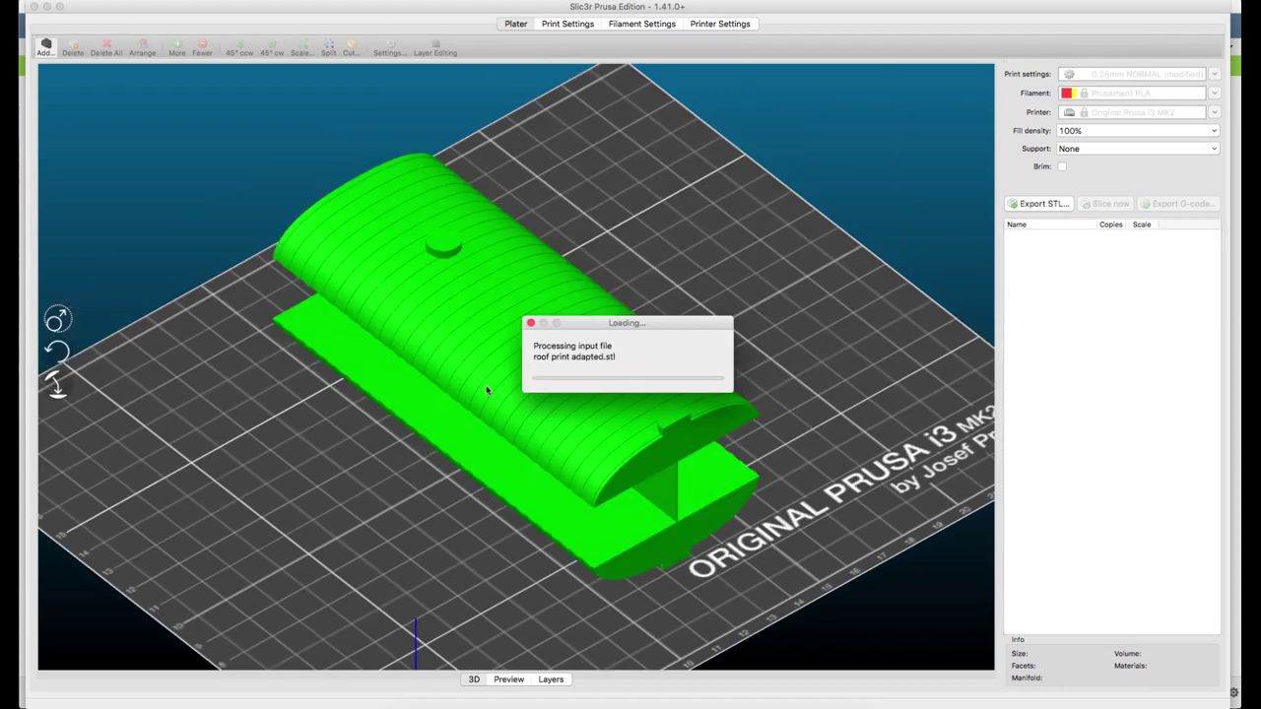
right_click(574, 388)
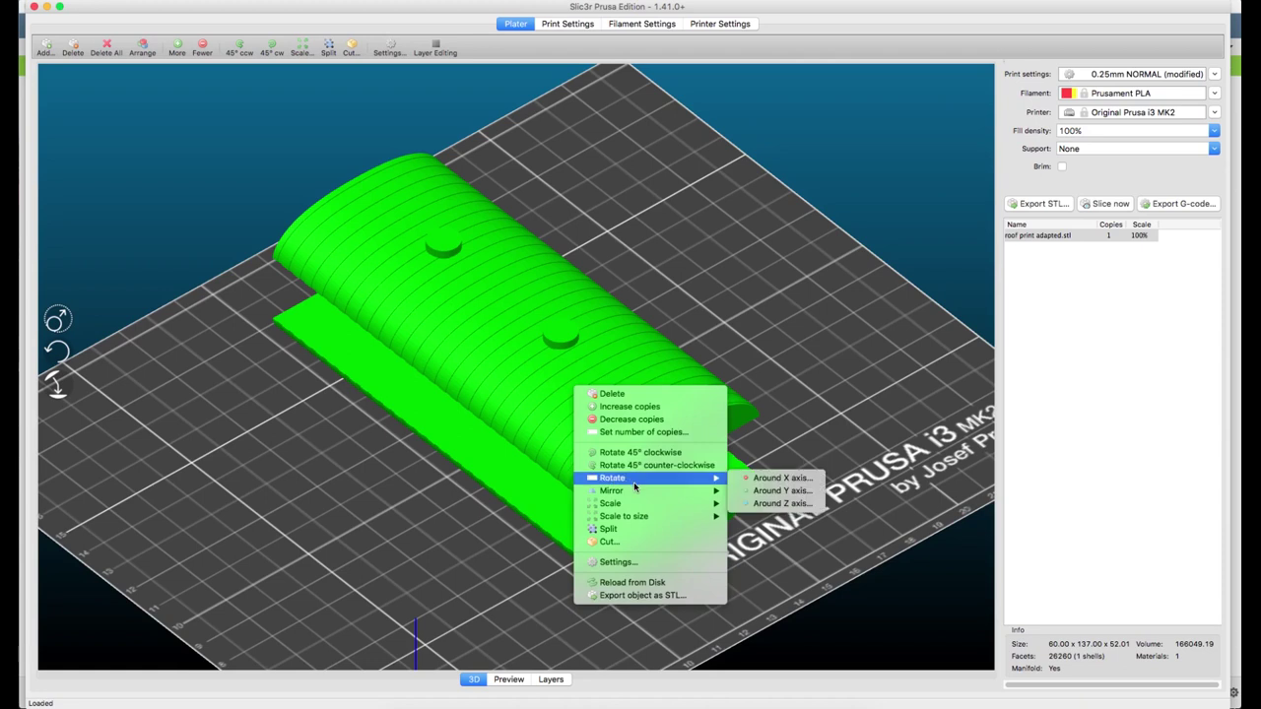
click(788, 479)
right_click(641, 402)
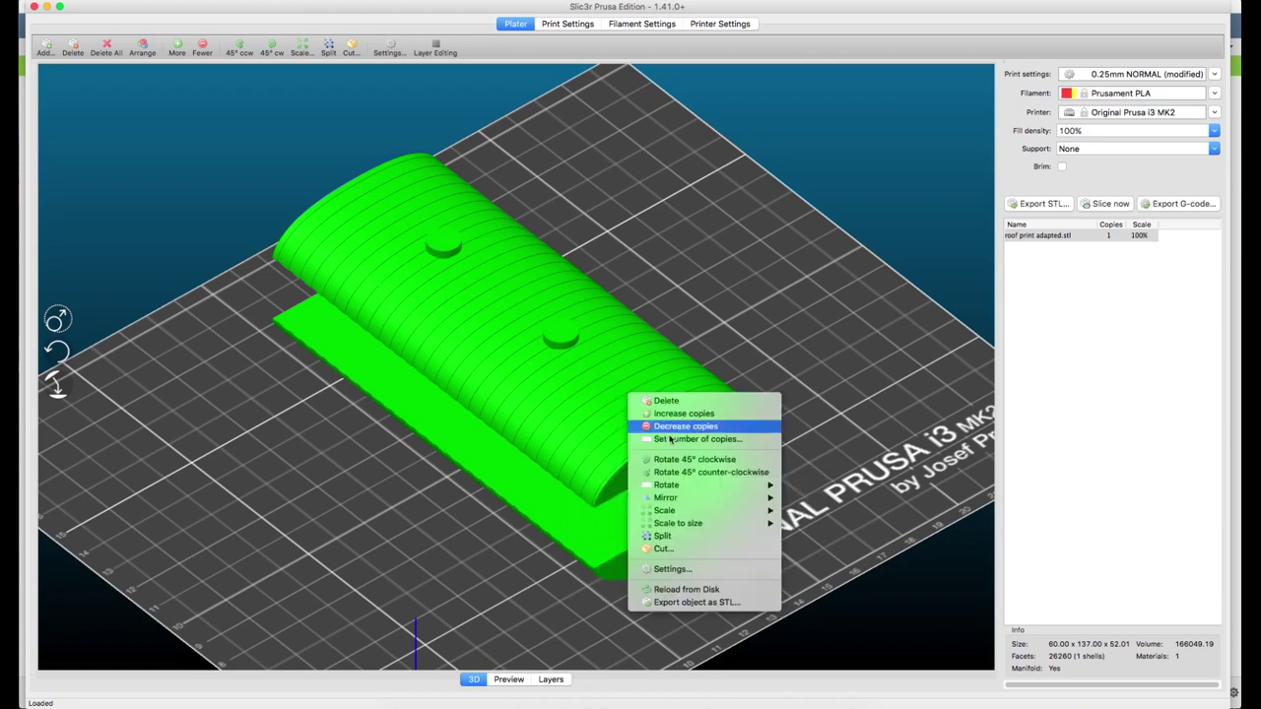
mouse_move(749, 484)
click(838, 485)
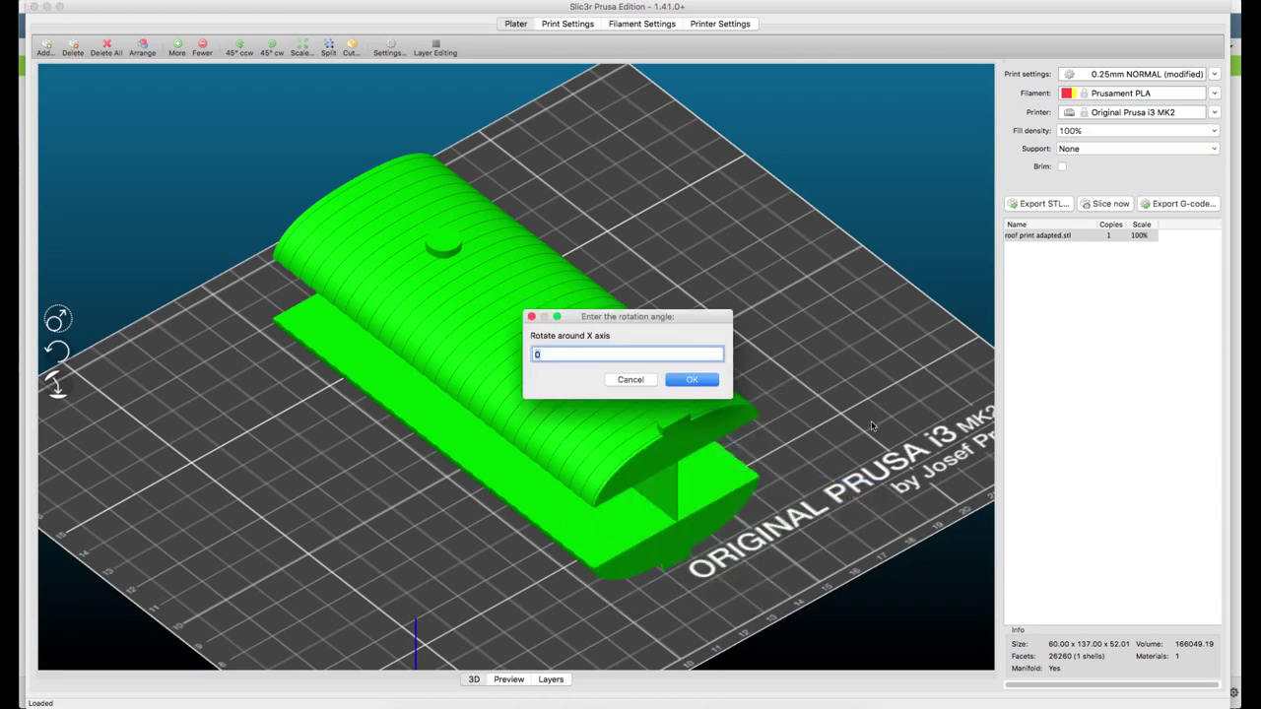
text(90)
key(Return)
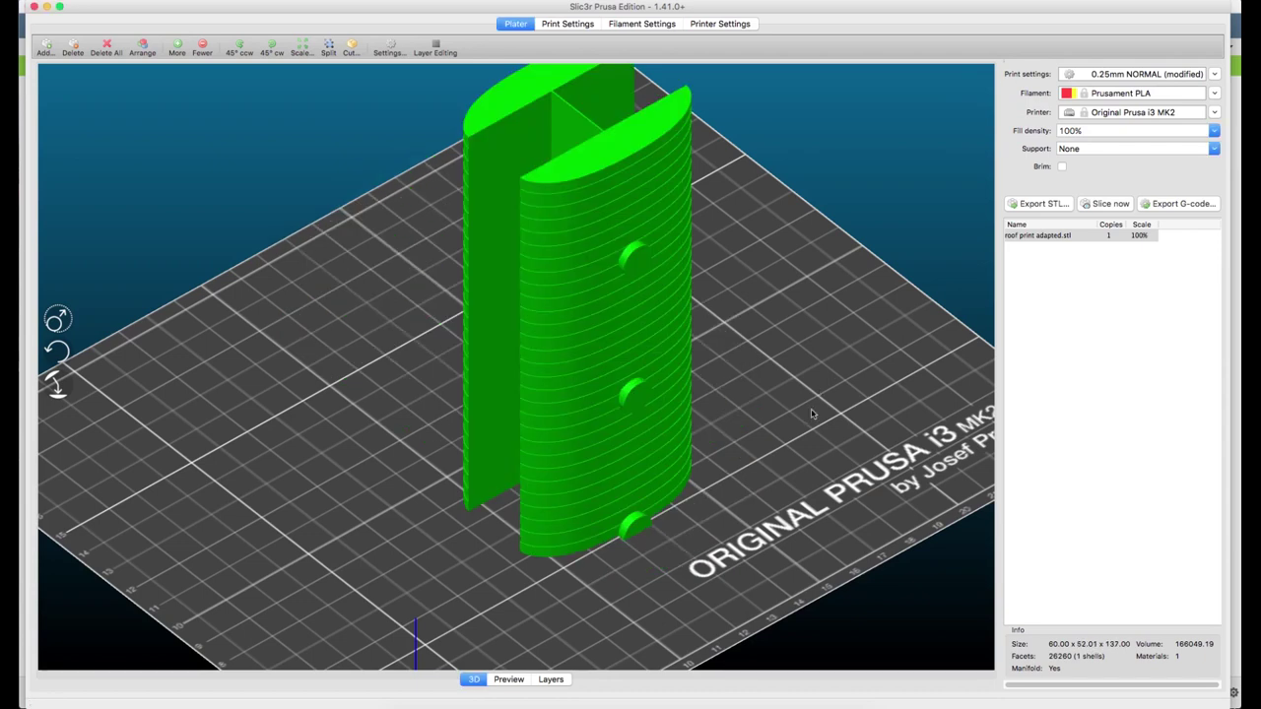
- Inspect the upright roof part on the bed and slice it
scroll(758, 464, down, 3)
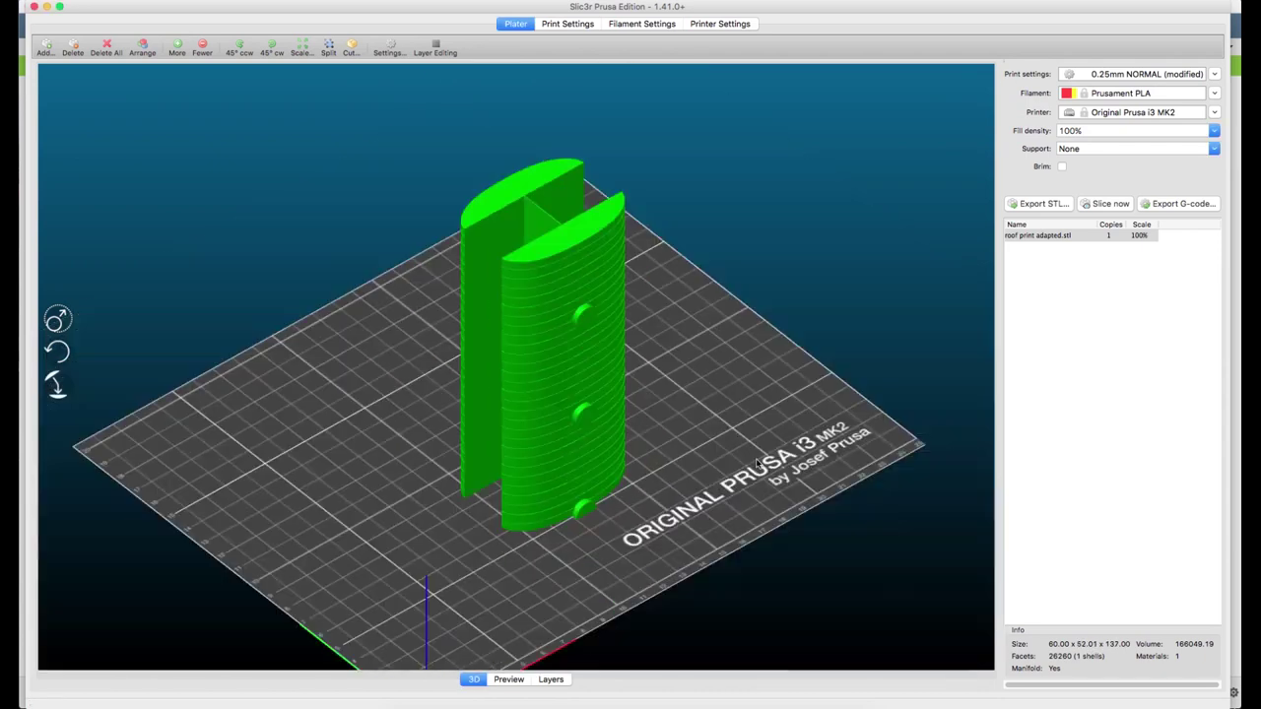
drag(543, 459, 657, 495)
scroll(657, 494, up, 5)
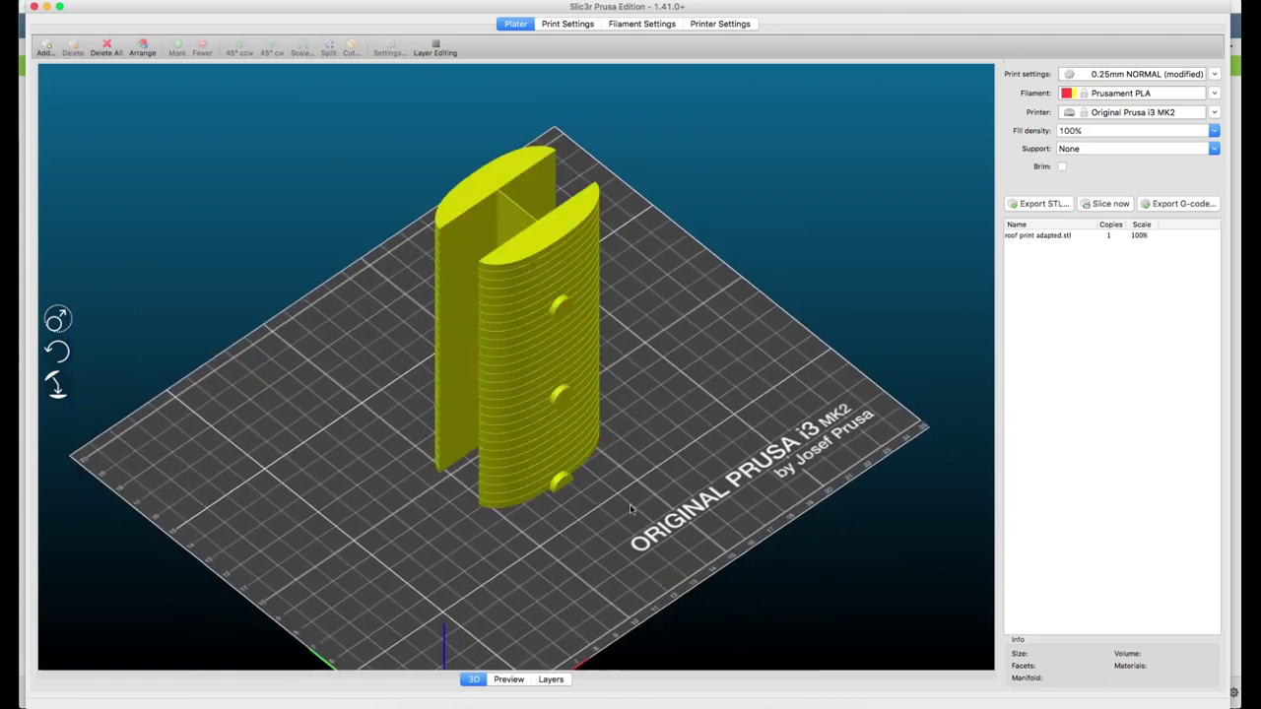
scroll(677, 510, down, 1)
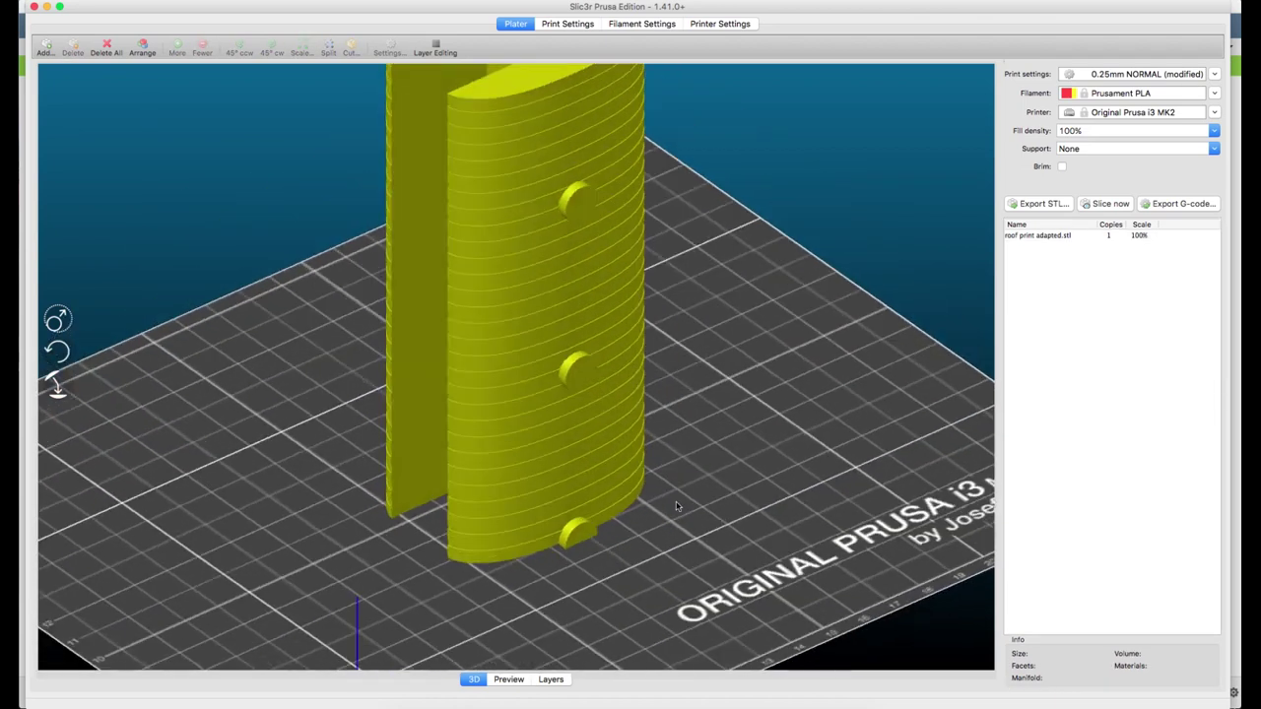
scroll(677, 509, down, 2)
click(1104, 205)
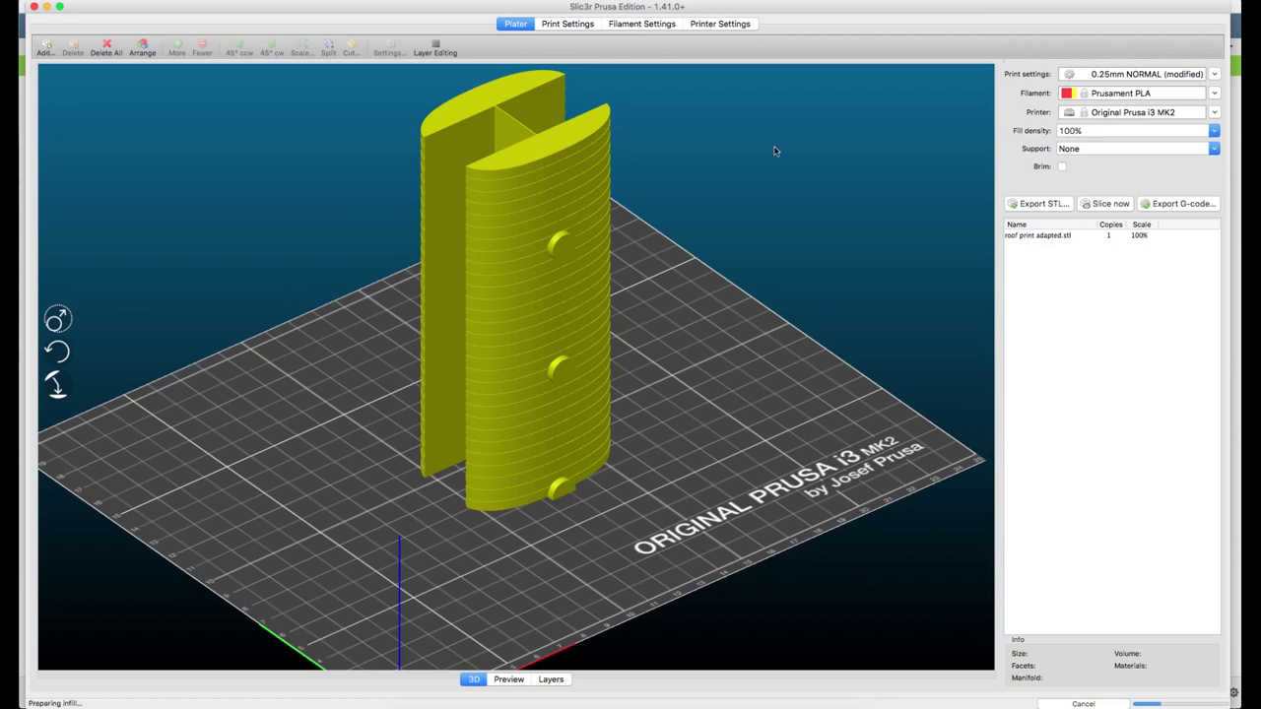
- Preview the sliced roof's layers, tilting toward a top-down view of its infill and skirt
click(509, 680)
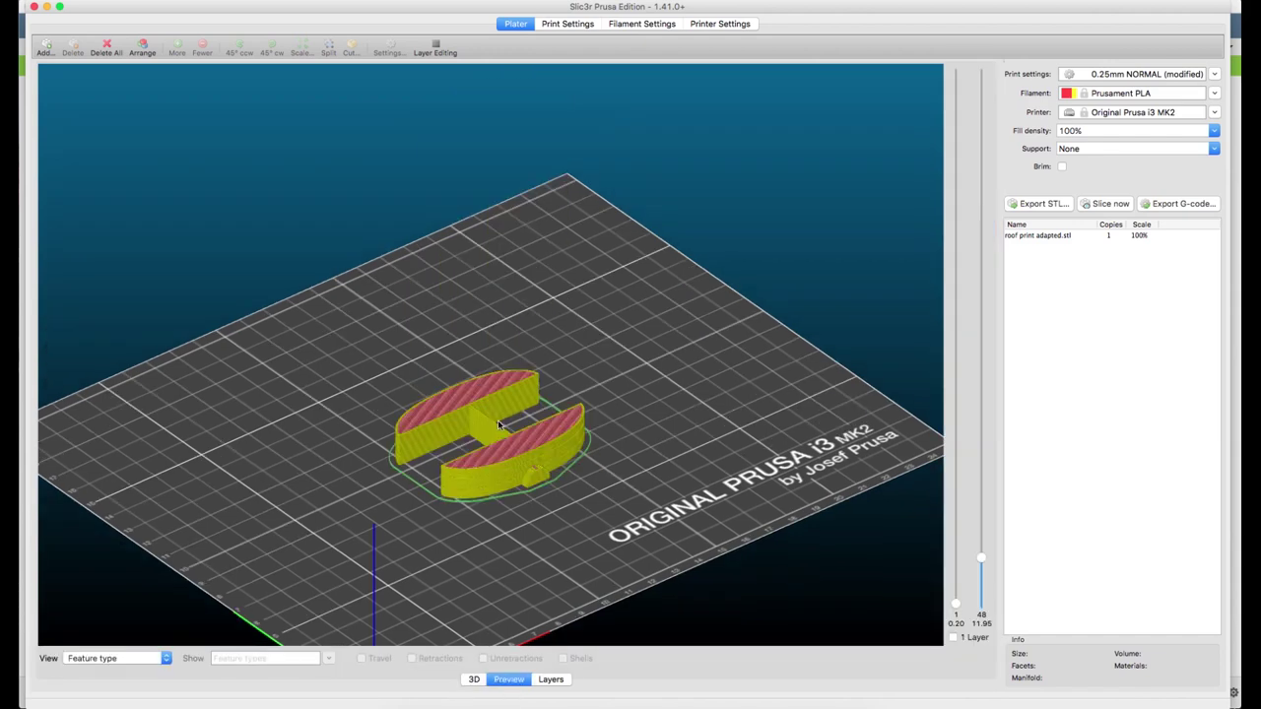
scroll(448, 546, up, 5)
middle_drag(473, 532, 558, 373)
drag(549, 403, 670, 409)
scroll(670, 406, down, 5)
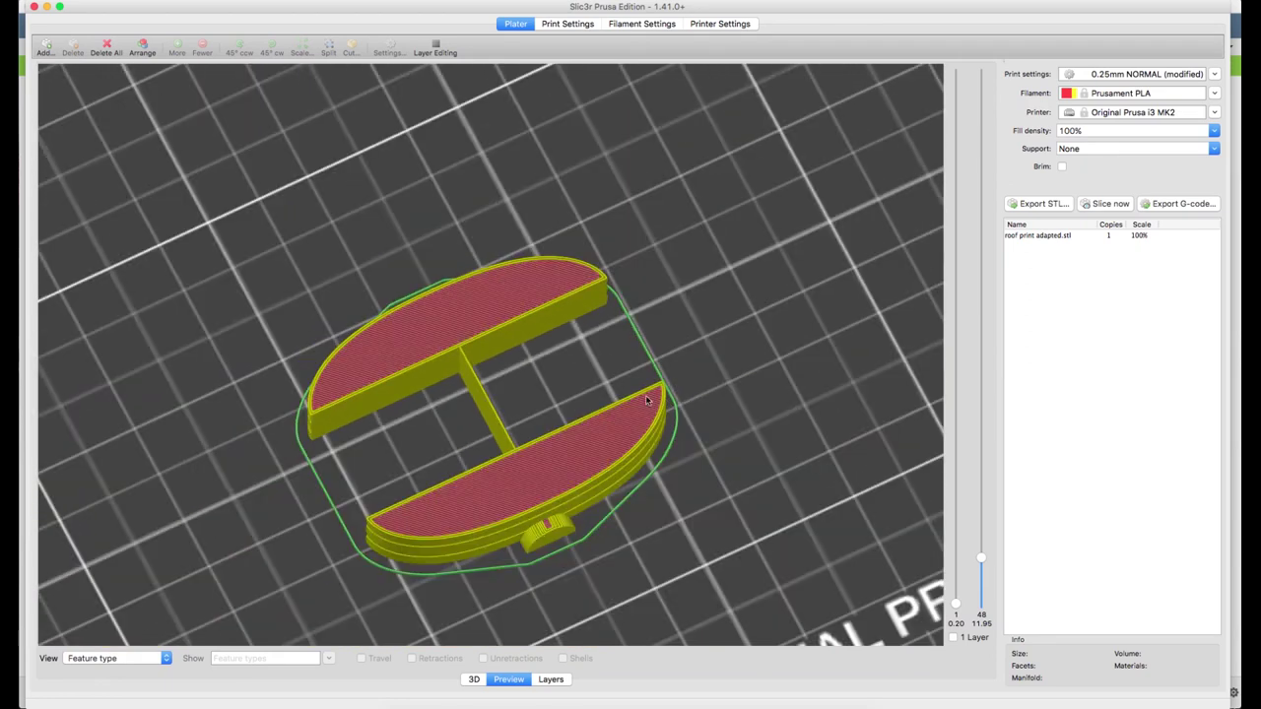
- Lower the roof's fill density to 5% in the infill print settings
click(578, 28)
click(66, 81)
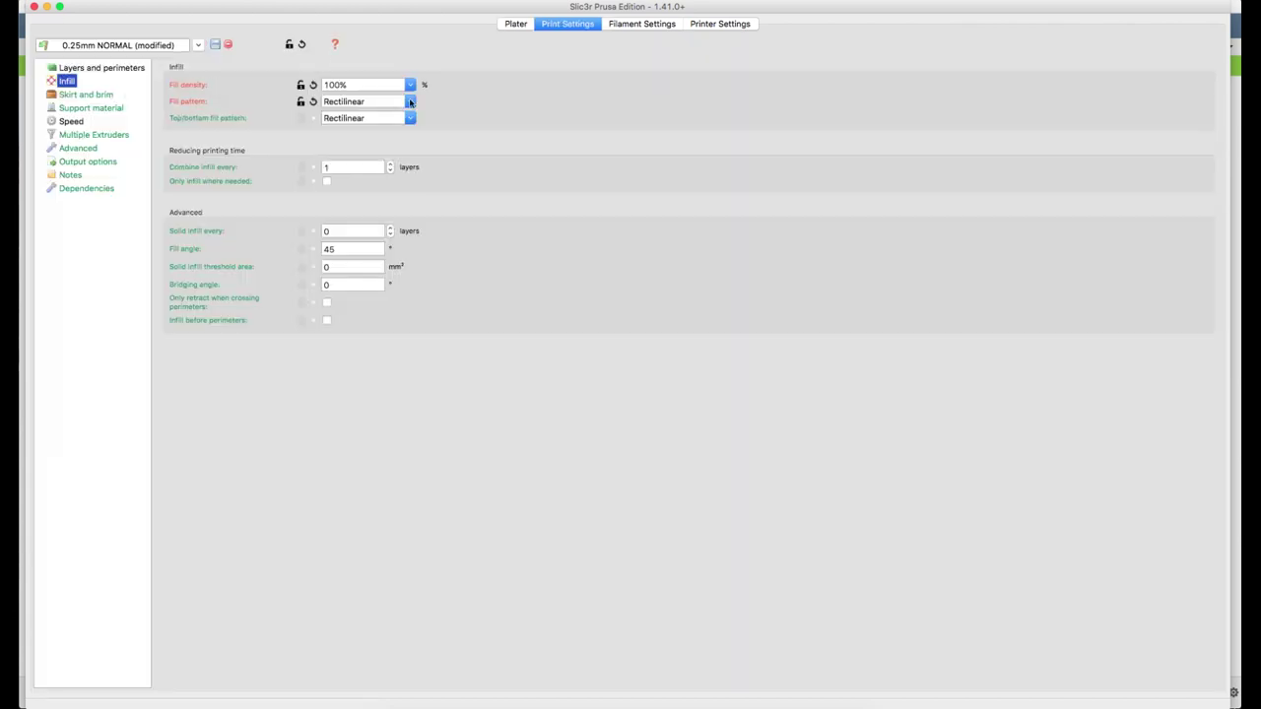
click(408, 86)
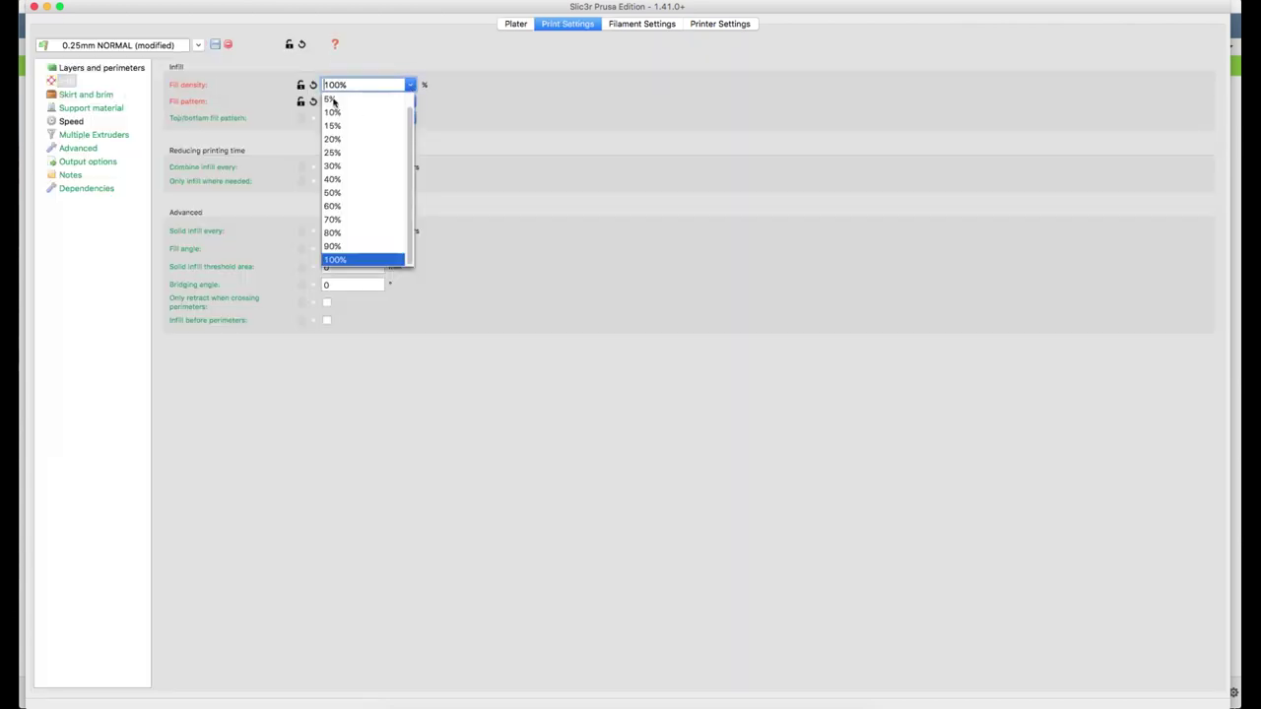
click(335, 101)
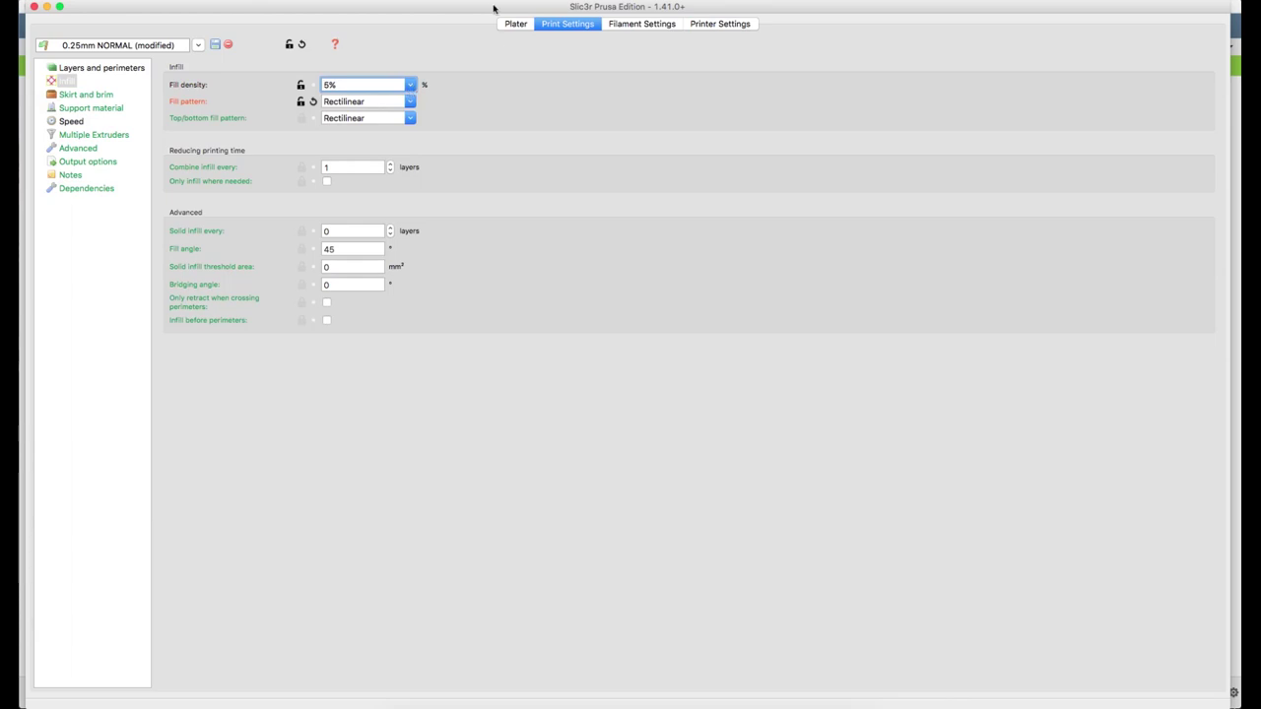
- Re-slice the roof and raise the layer slider to inspect all 548 layers
click(516, 25)
click(1095, 204)
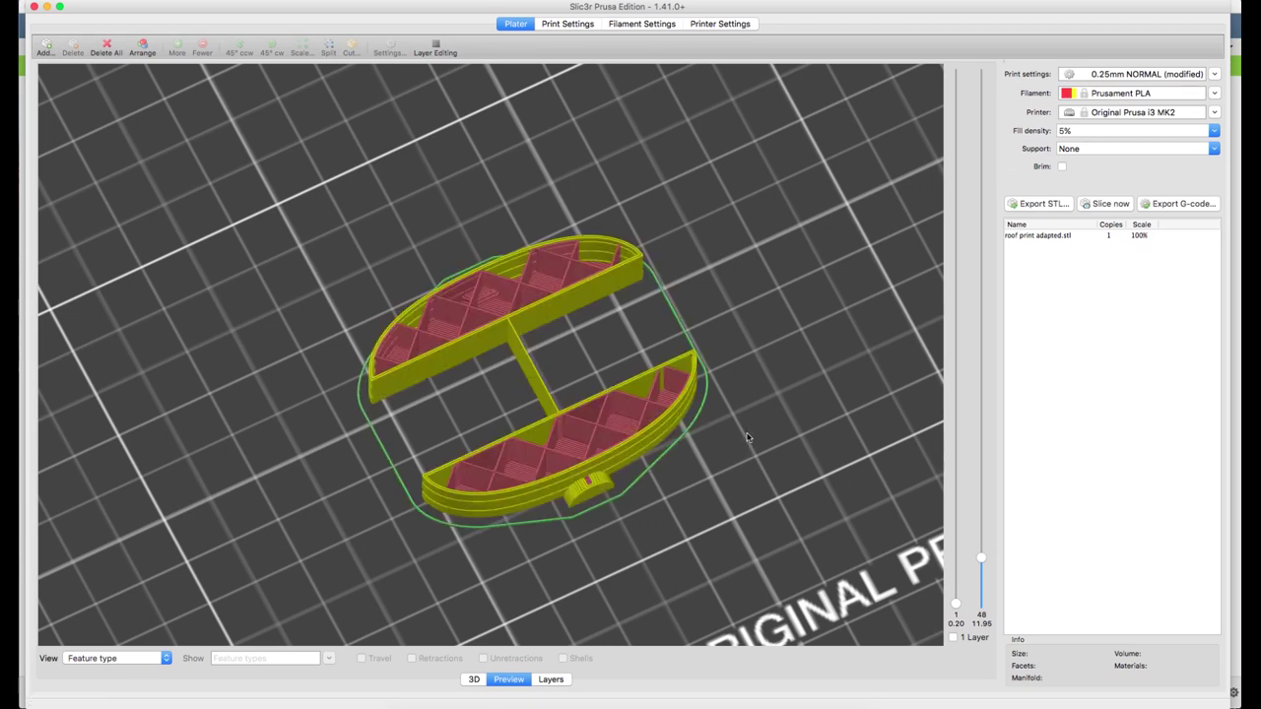
mouse_move(753, 445)
mouse_down()
mouse_move(747, 421)
mouse_move(752, 444)
mouse_up()
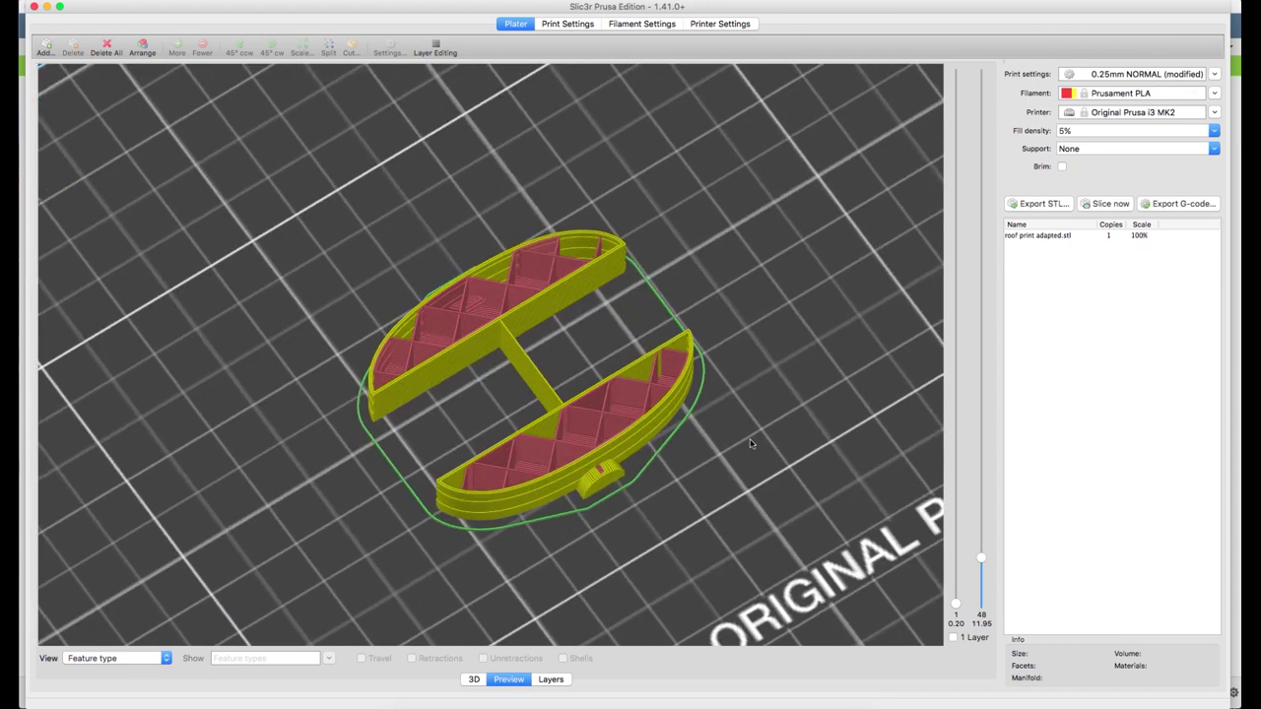
drag(981, 563, 980, 74)
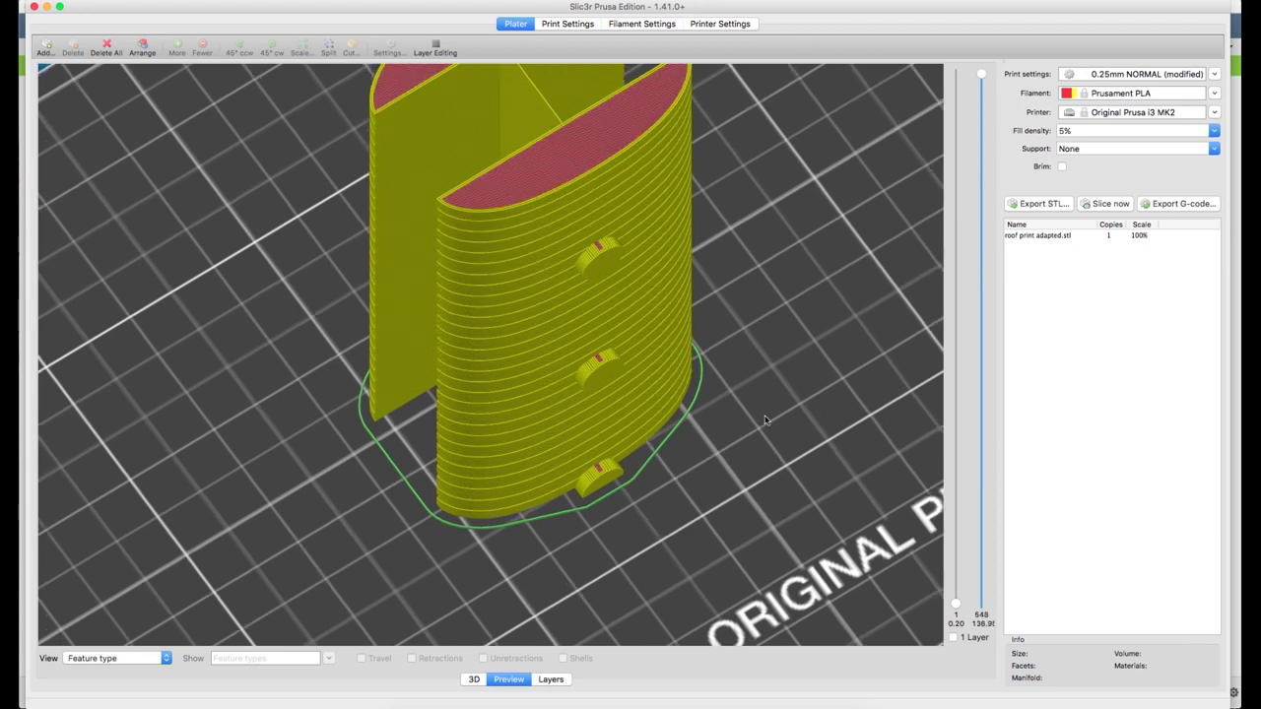
scroll(766, 422, down, 5)
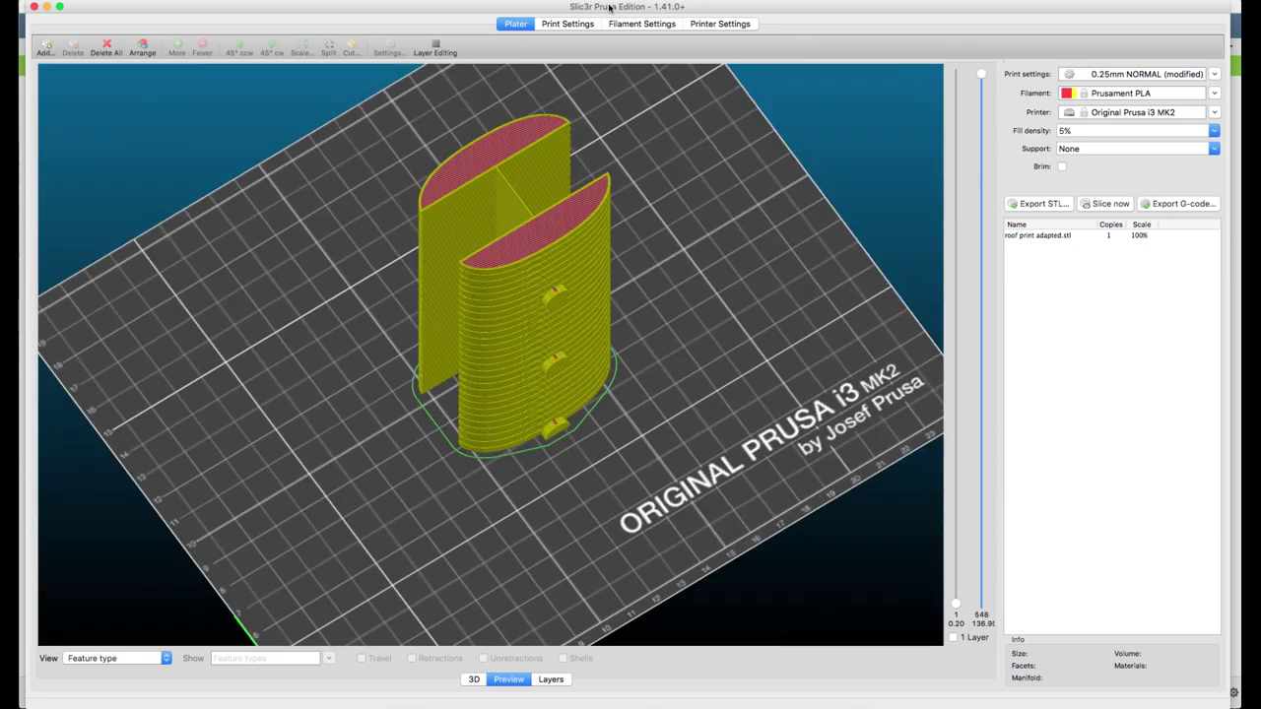
- Set the brim width to 5 mm in the skirt and brim settings
click(568, 24)
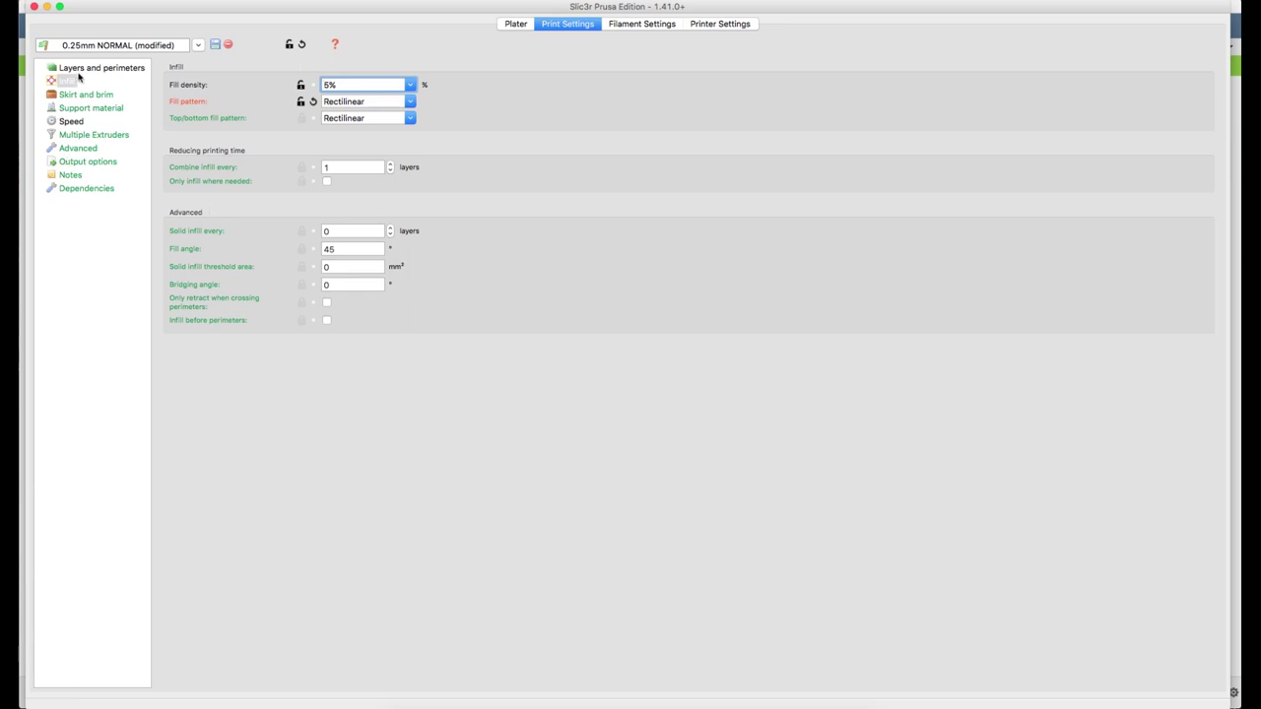
click(79, 69)
click(73, 96)
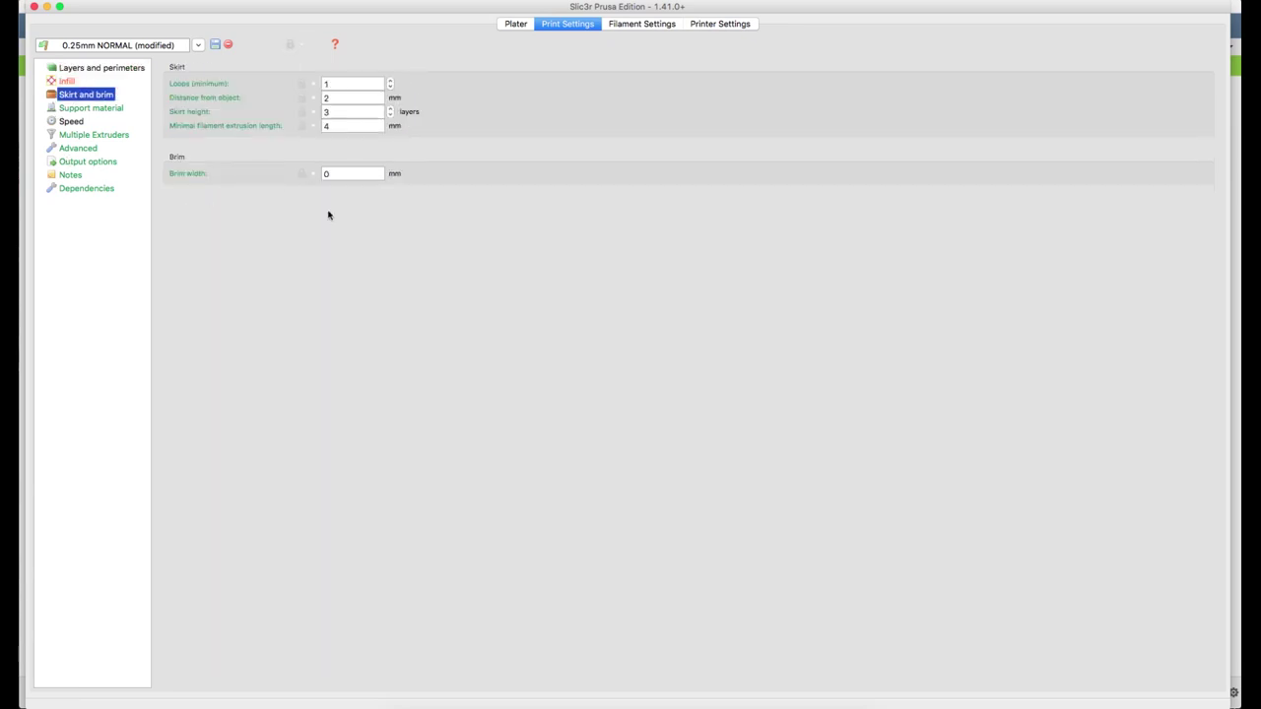
click(339, 174)
text(5)
- Re-slice the roof with the brim and orbit the preview to check its base
click(515, 23)
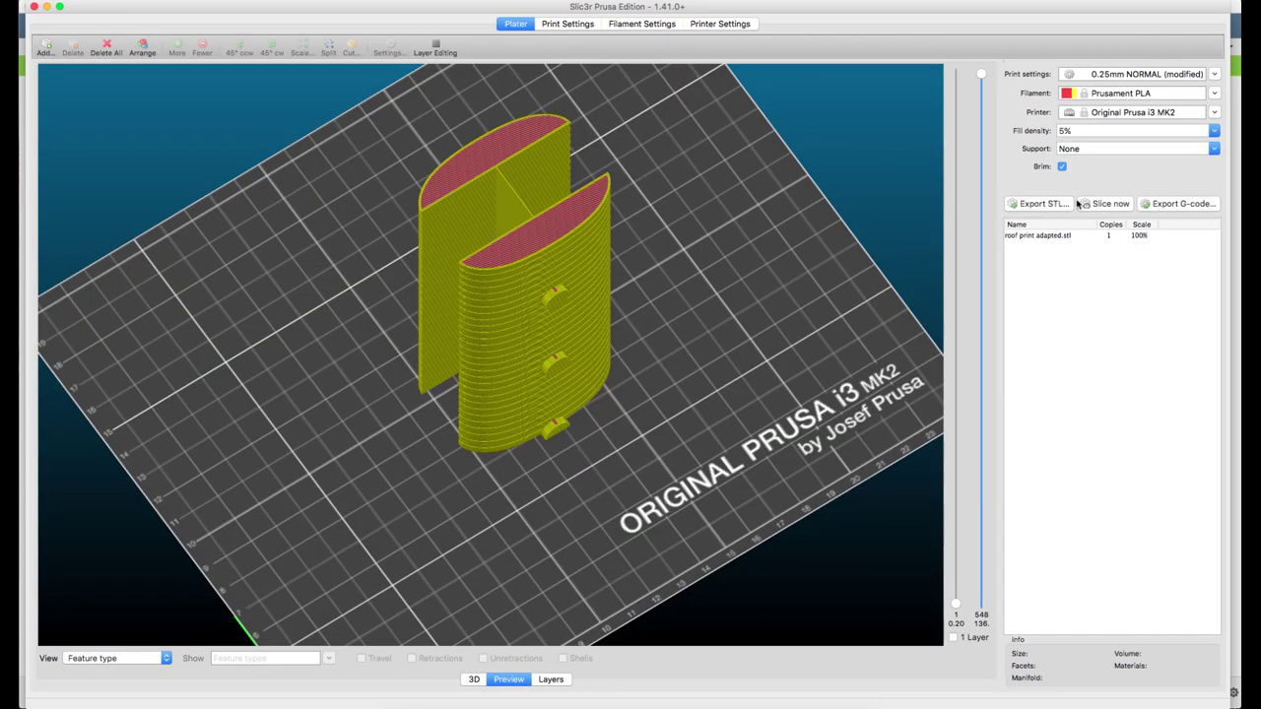
click(1110, 205)
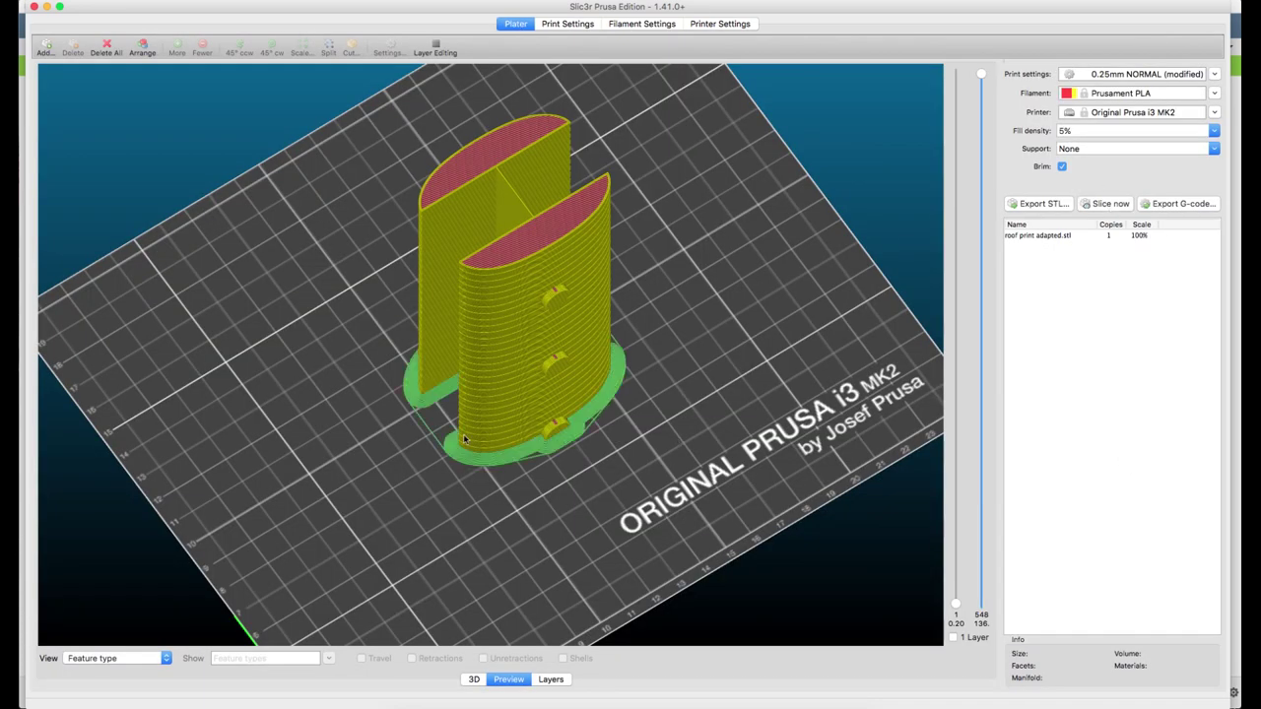
right_drag(718, 461, 732, 459)
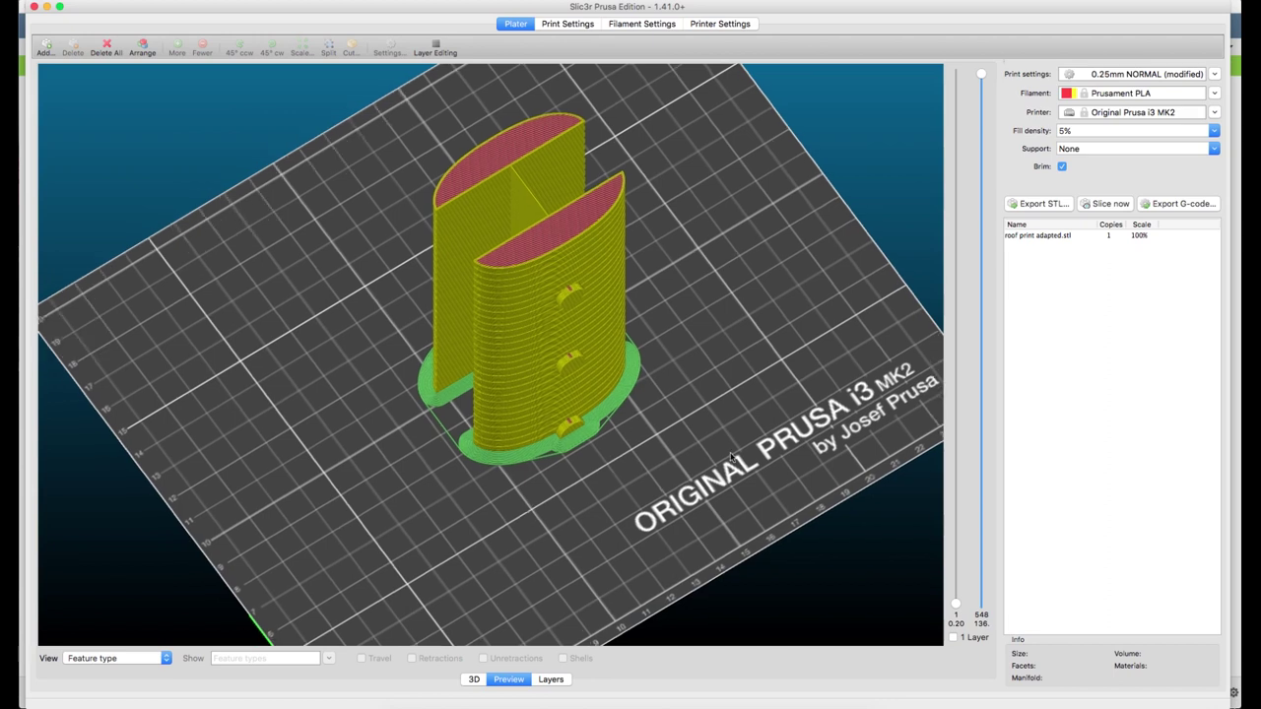
drag(732, 459, 592, 439)
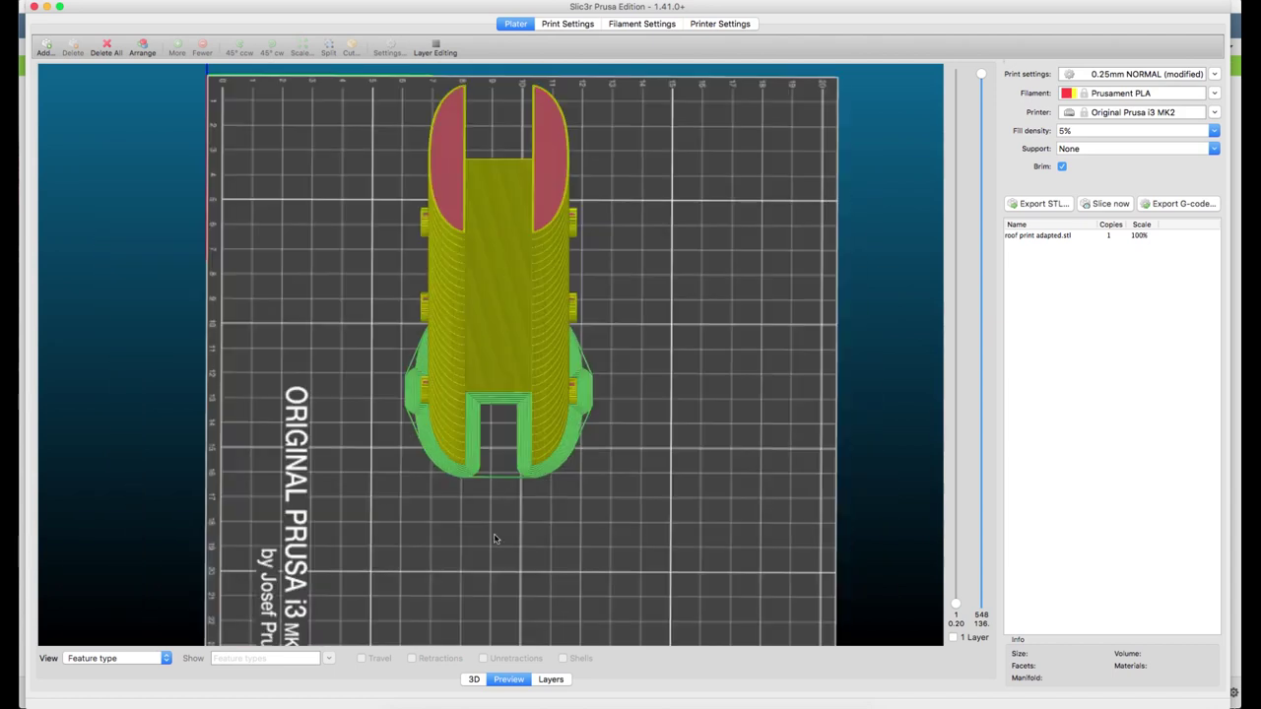
drag(496, 539, 656, 526)
scroll(619, 522, up, 5)
scroll(619, 502, down, 4)
scroll(689, 493, up, 2)
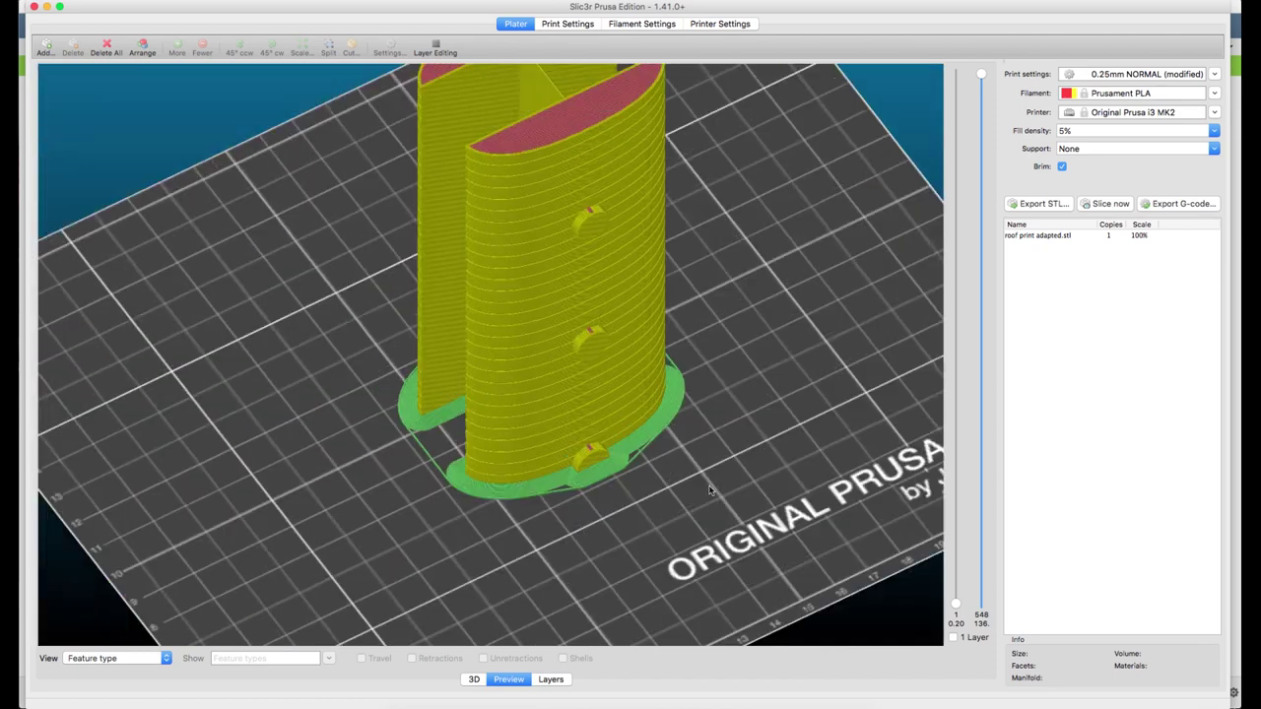
scroll(709, 490, down, 3)
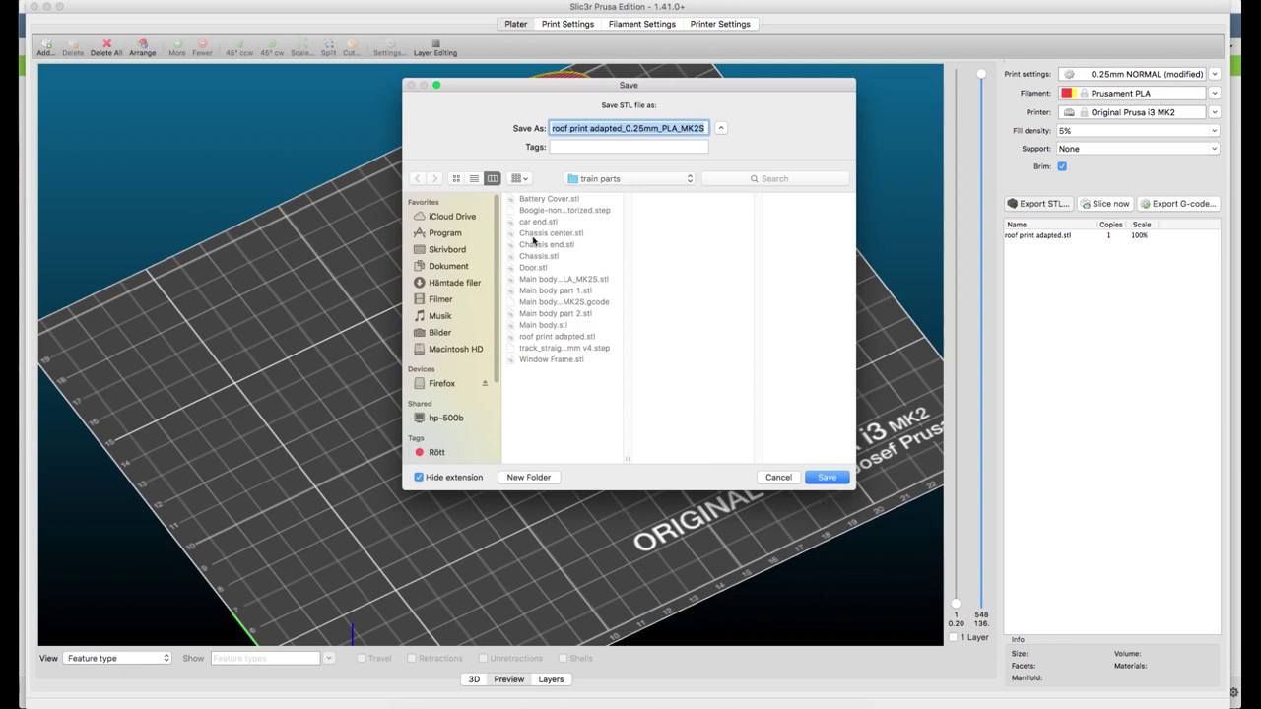
- Save the STL as roof print adapted.stl, replacing the existing file
click(557, 337)
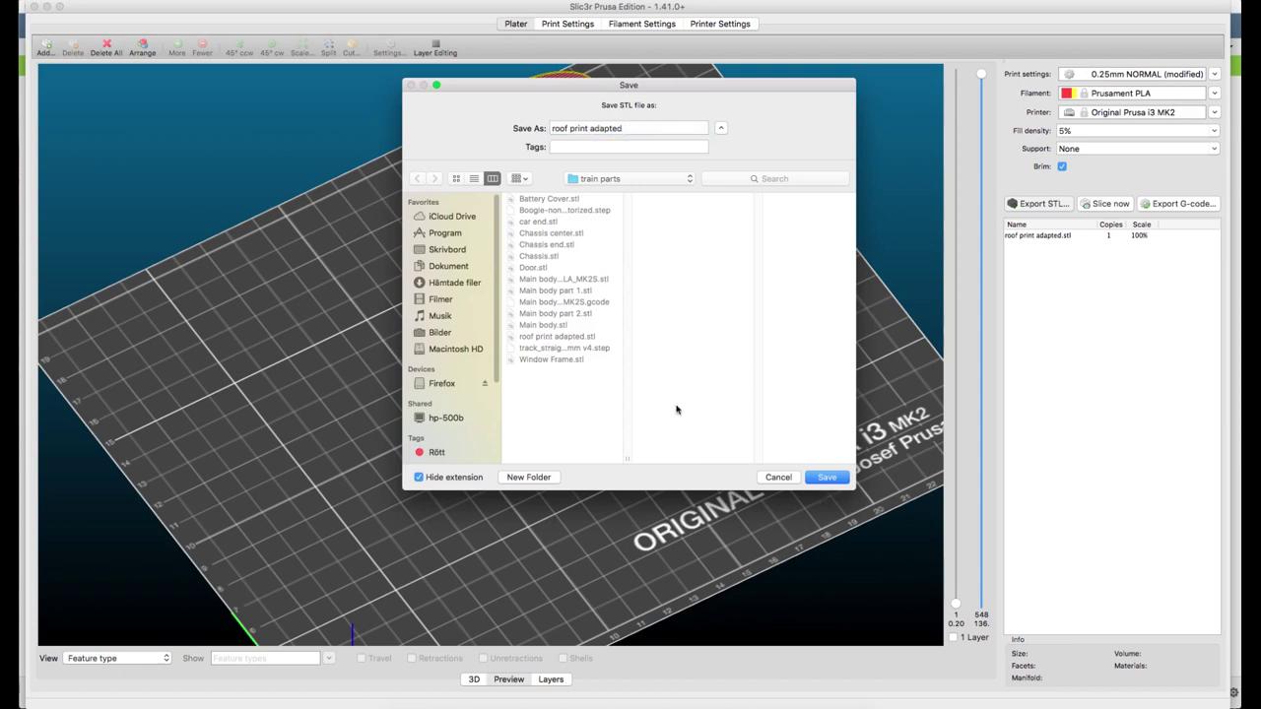
click(823, 477)
click(723, 173)
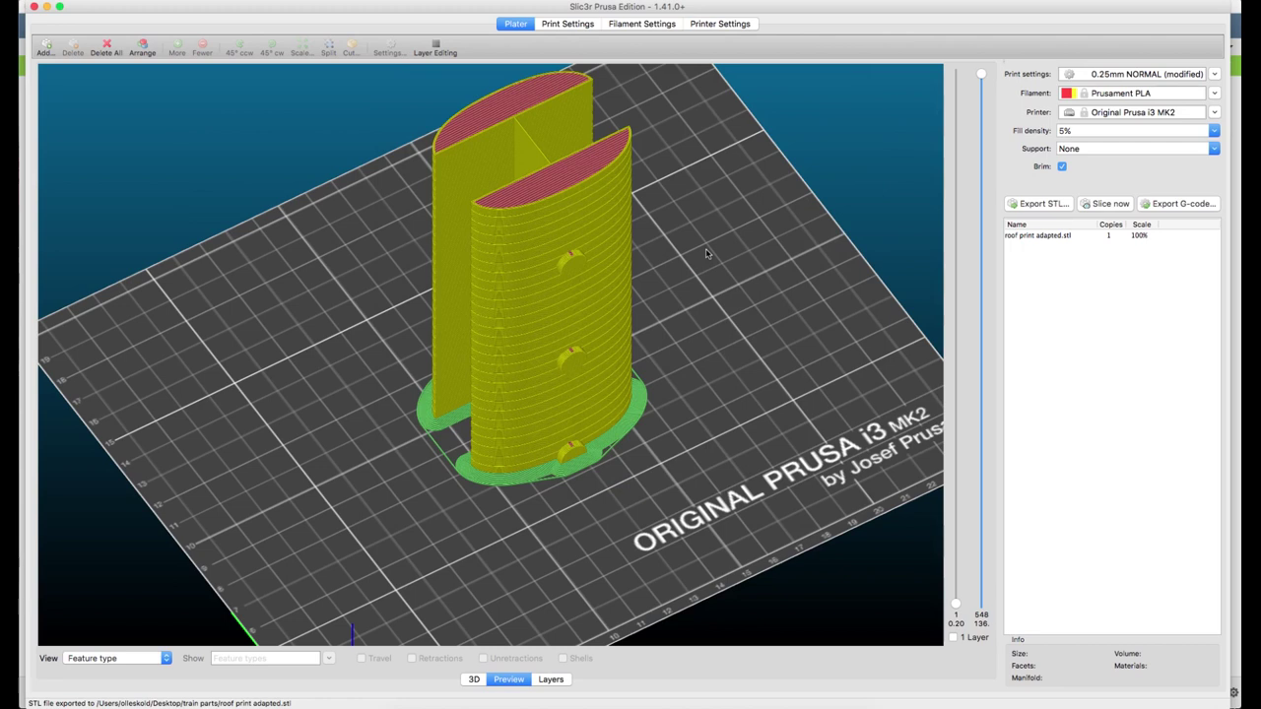
- Delete the roof part from the 3D plate, leaving the bed empty
scroll(677, 475, down, 5)
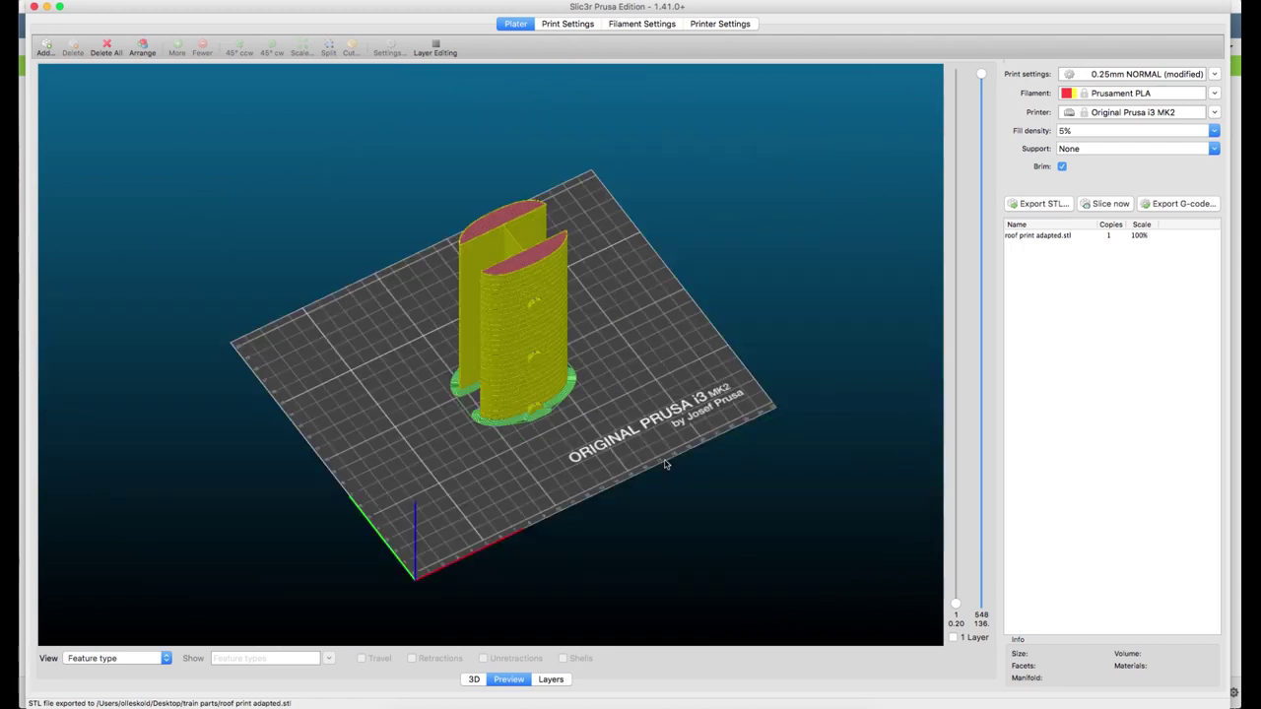
click(474, 679)
right_click(542, 384)
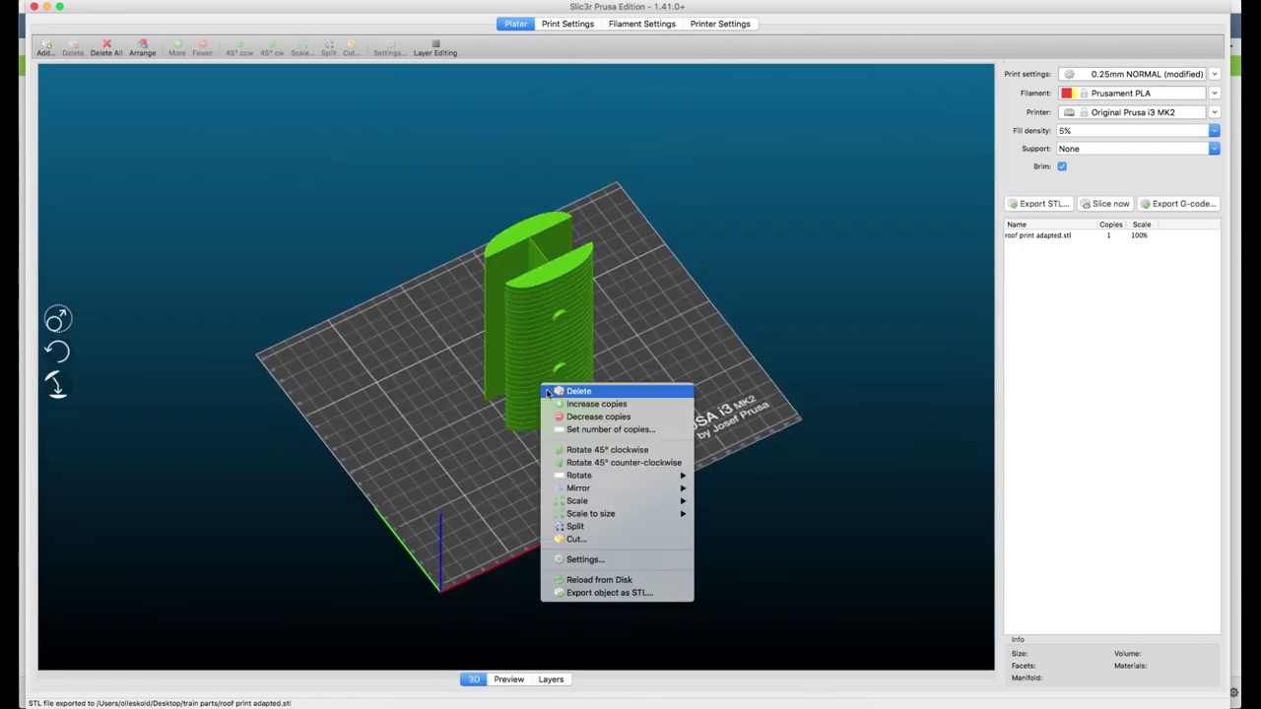
click(596, 377)
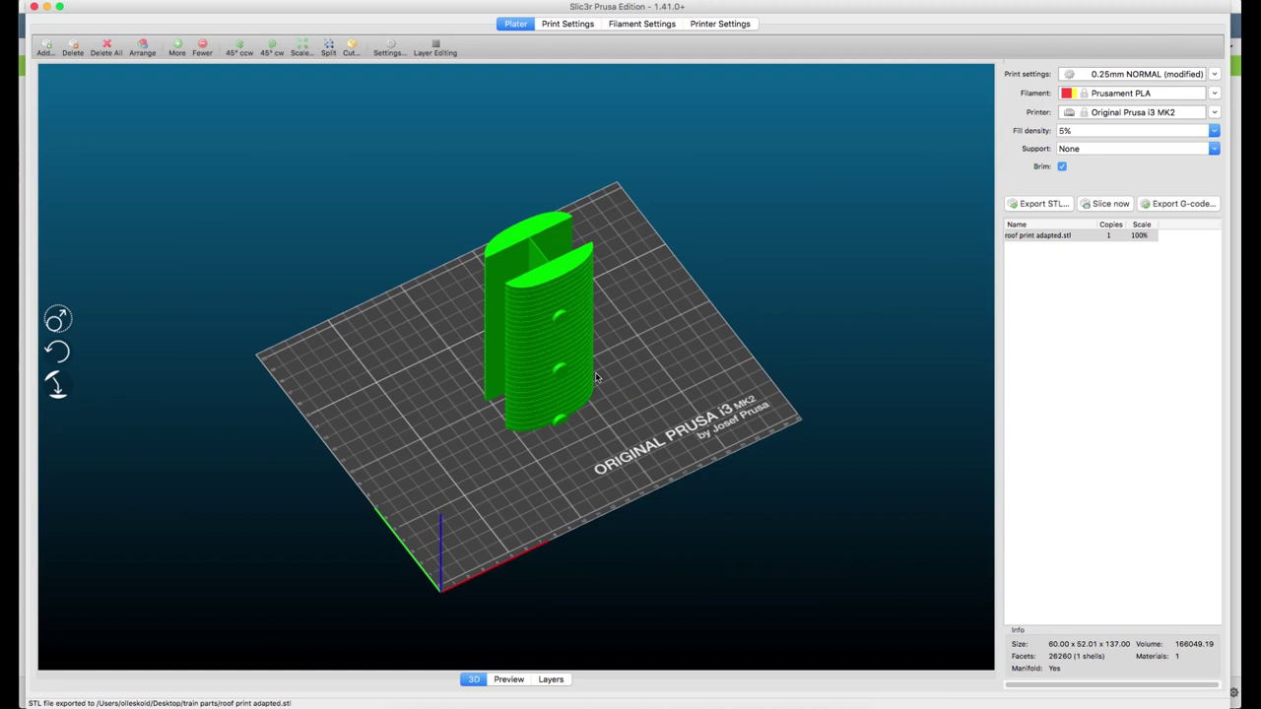
key(Delete)
scroll(581, 390, up, 6)
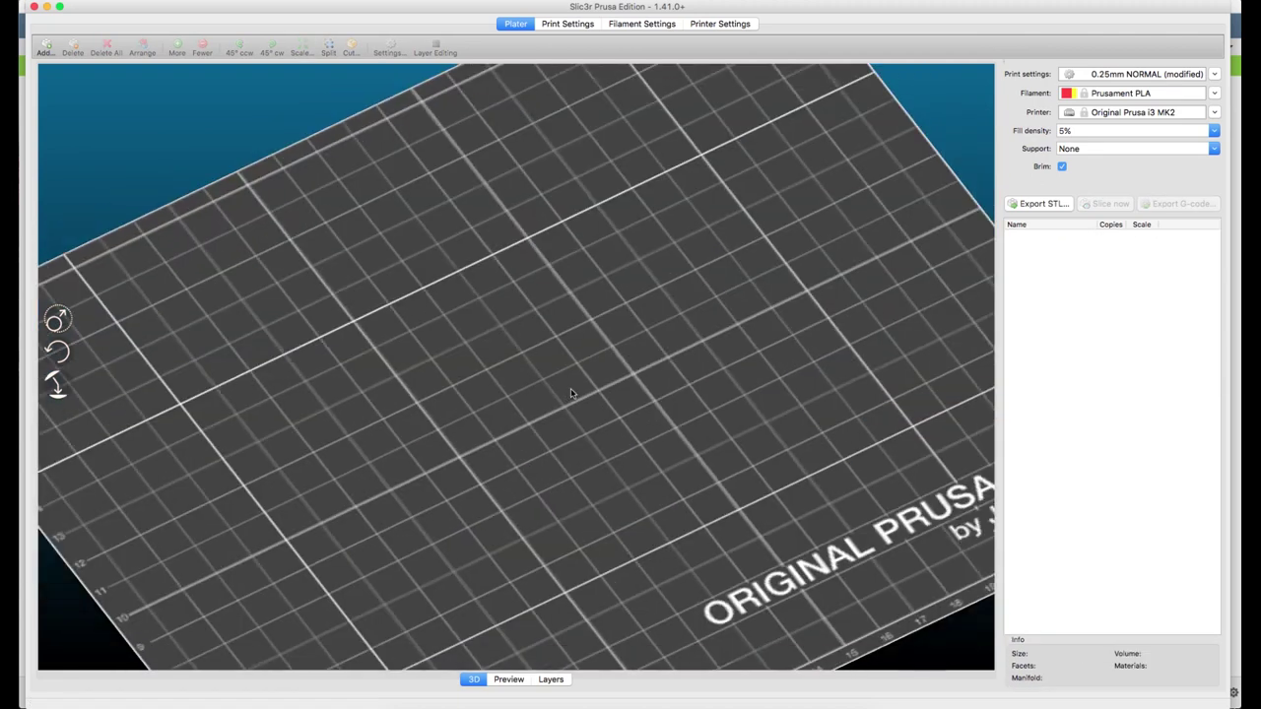
scroll(567, 396, down, 4)
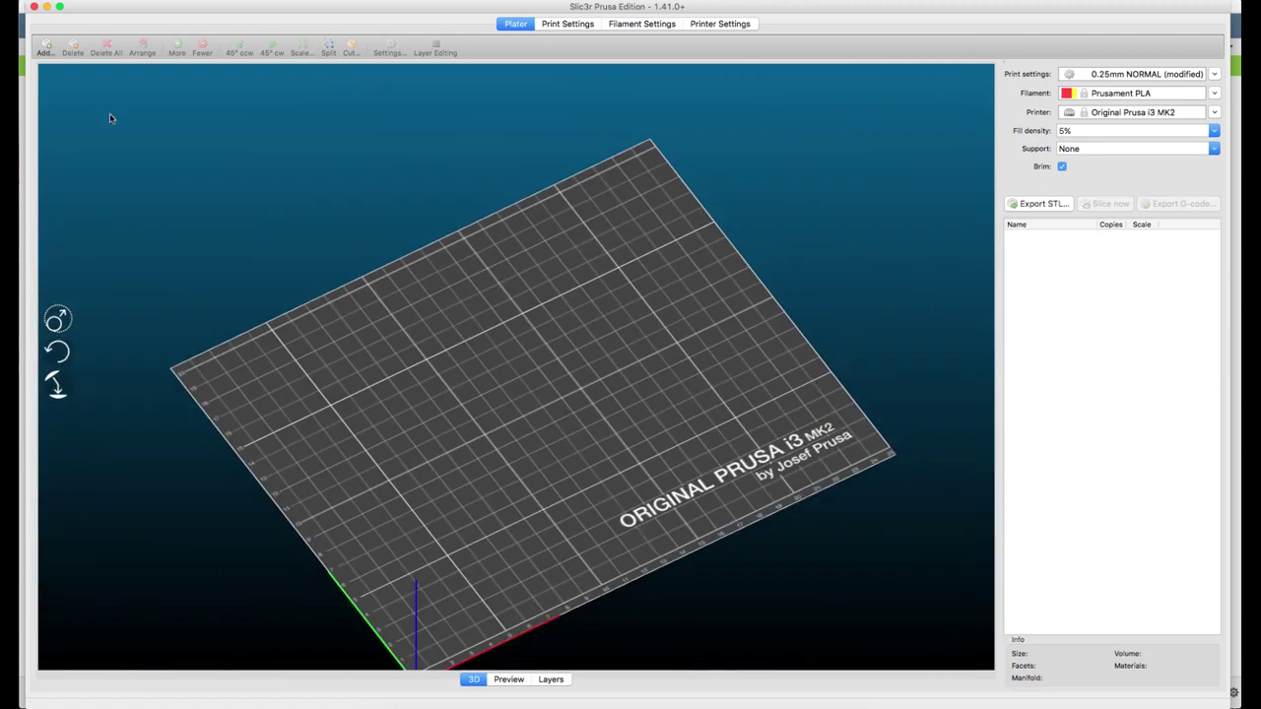
- Open the Add files chooser with Cmd+I, then bring the Thingiverse passenger car page forward
key(super+i)
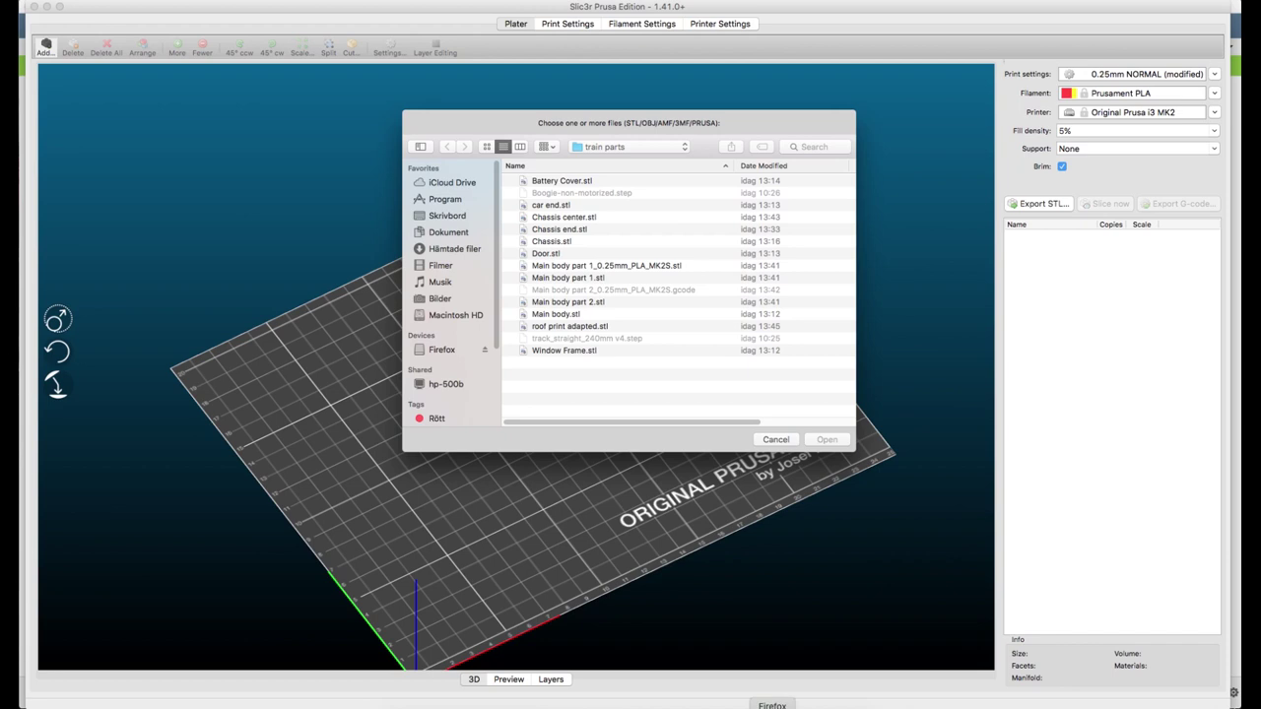
click(772, 703)
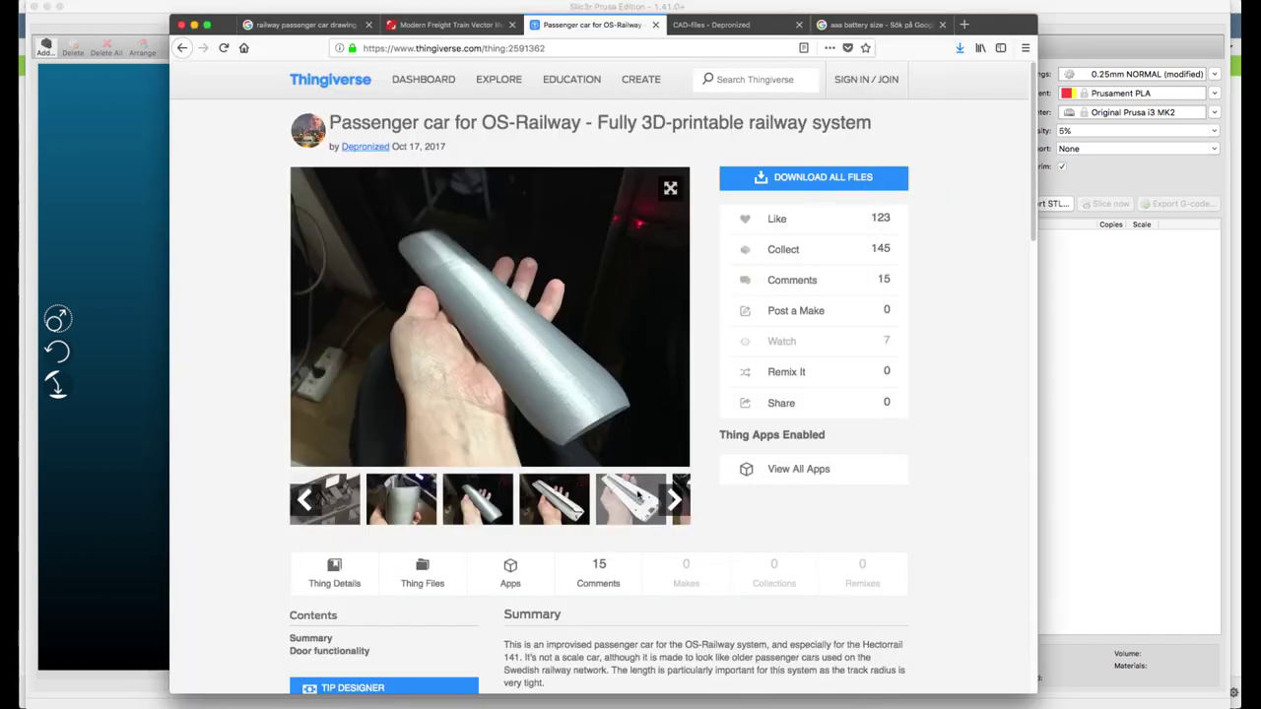
- Browse the passenger car's gallery renders on Thingiverse, then return to Slic3r's file chooser
click(656, 317)
click(657, 315)
click(655, 314)
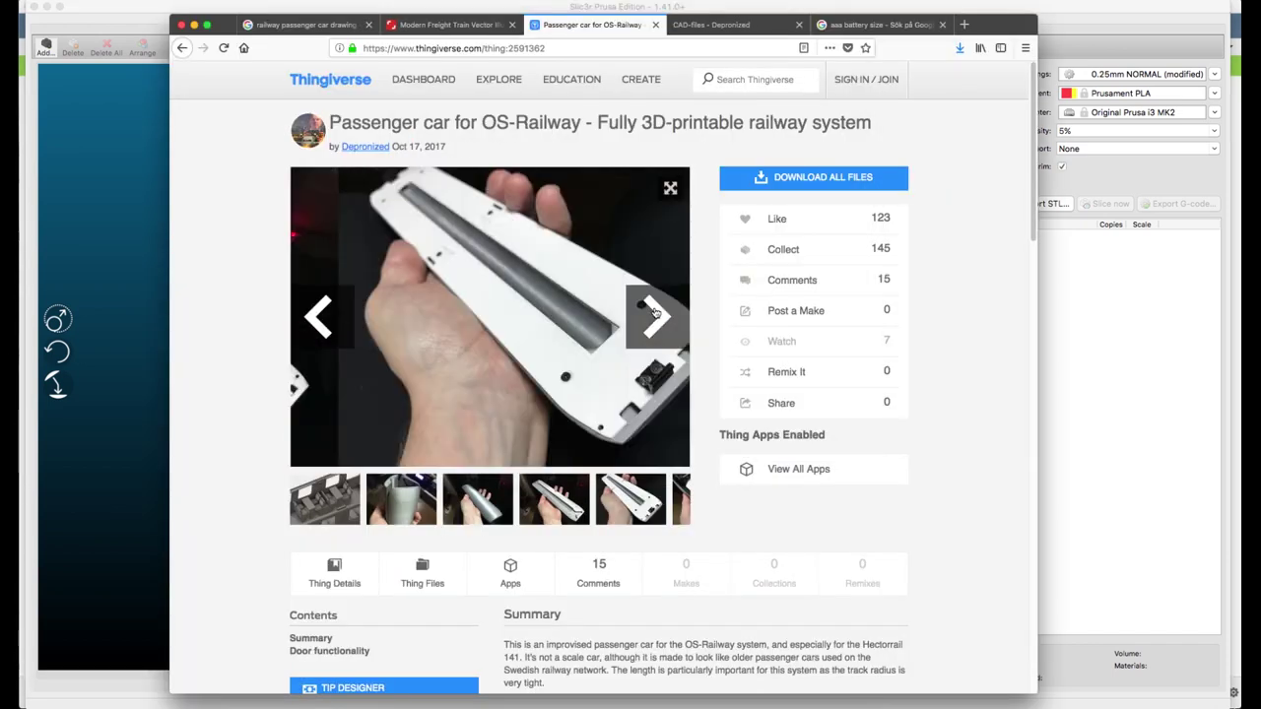
click(655, 314)
click(656, 313)
click(656, 313)
click(655, 314)
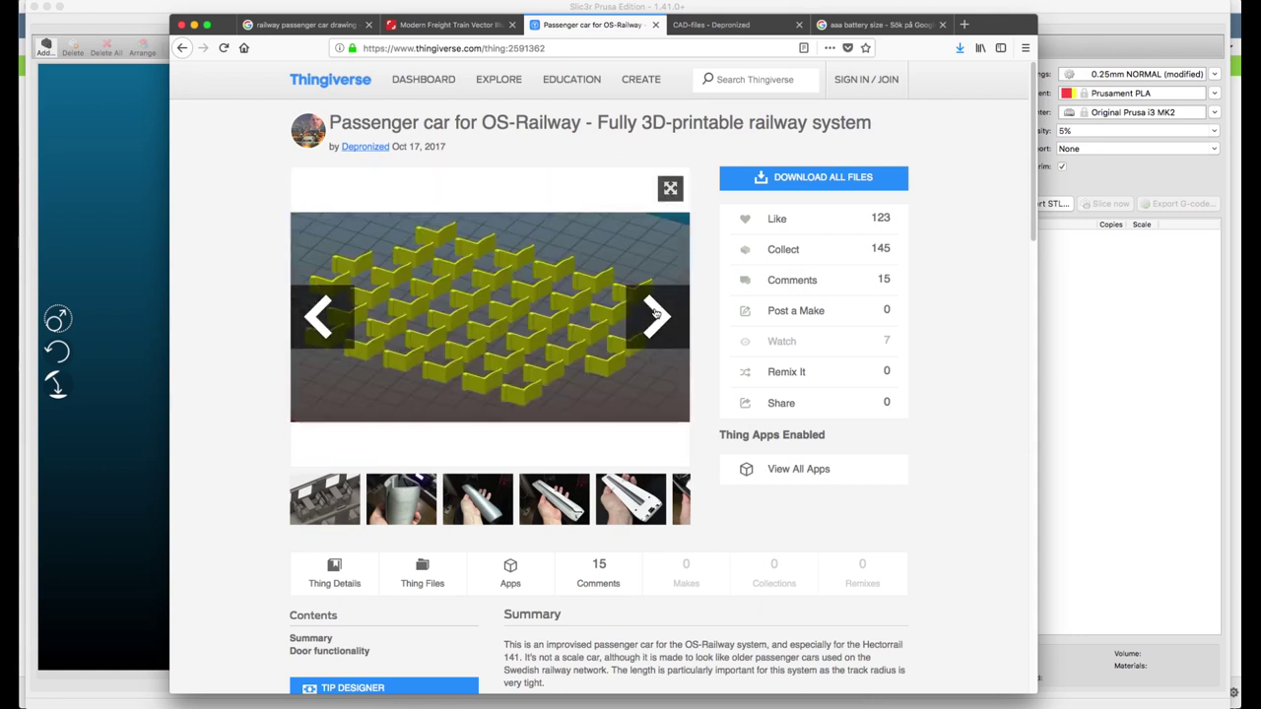
click(656, 313)
click(656, 313)
click(655, 314)
click(655, 313)
click(655, 314)
click(655, 313)
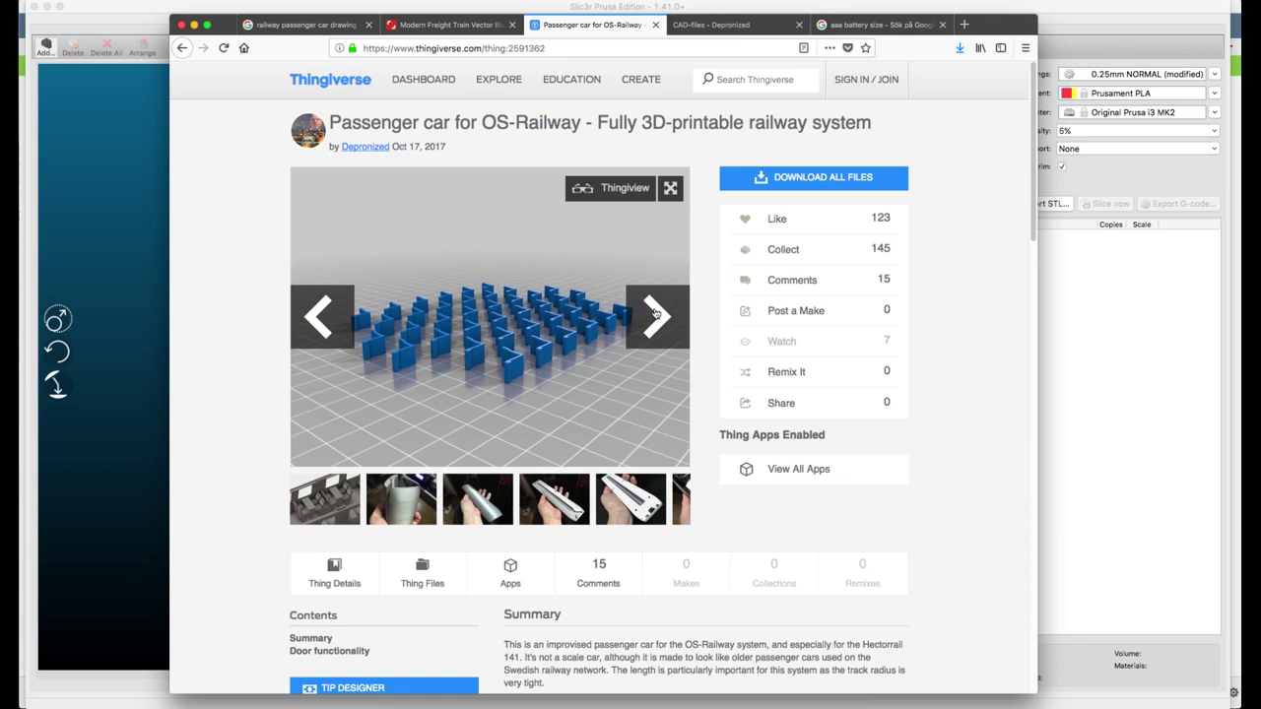
click(656, 314)
click(655, 313)
click(655, 314)
click(656, 313)
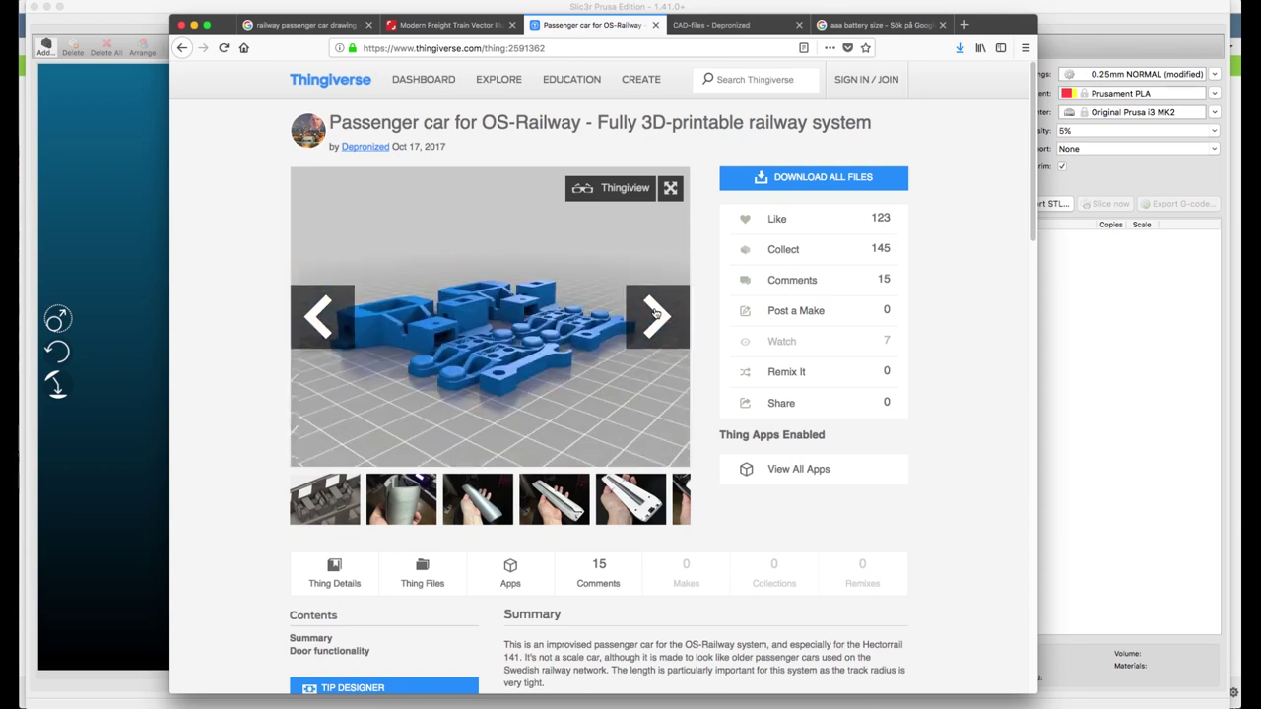
click(656, 314)
click(322, 318)
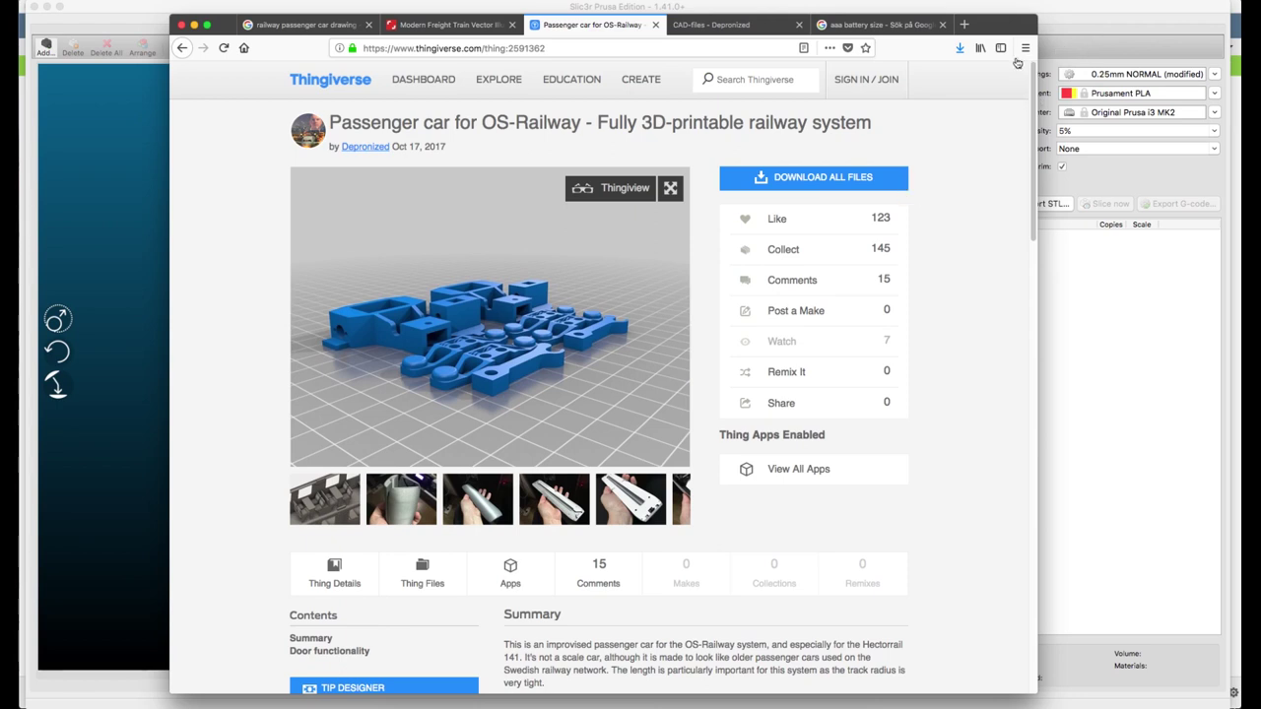
mouse_move(561, 423)
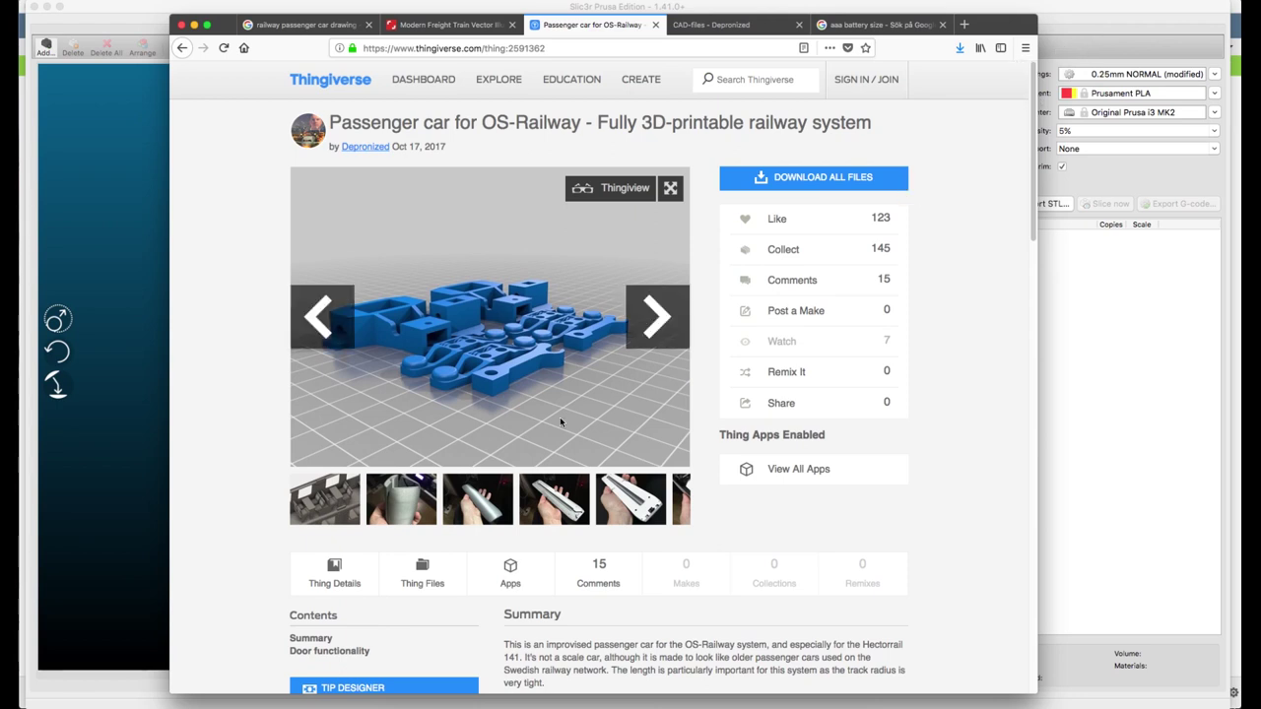
click(1076, 47)
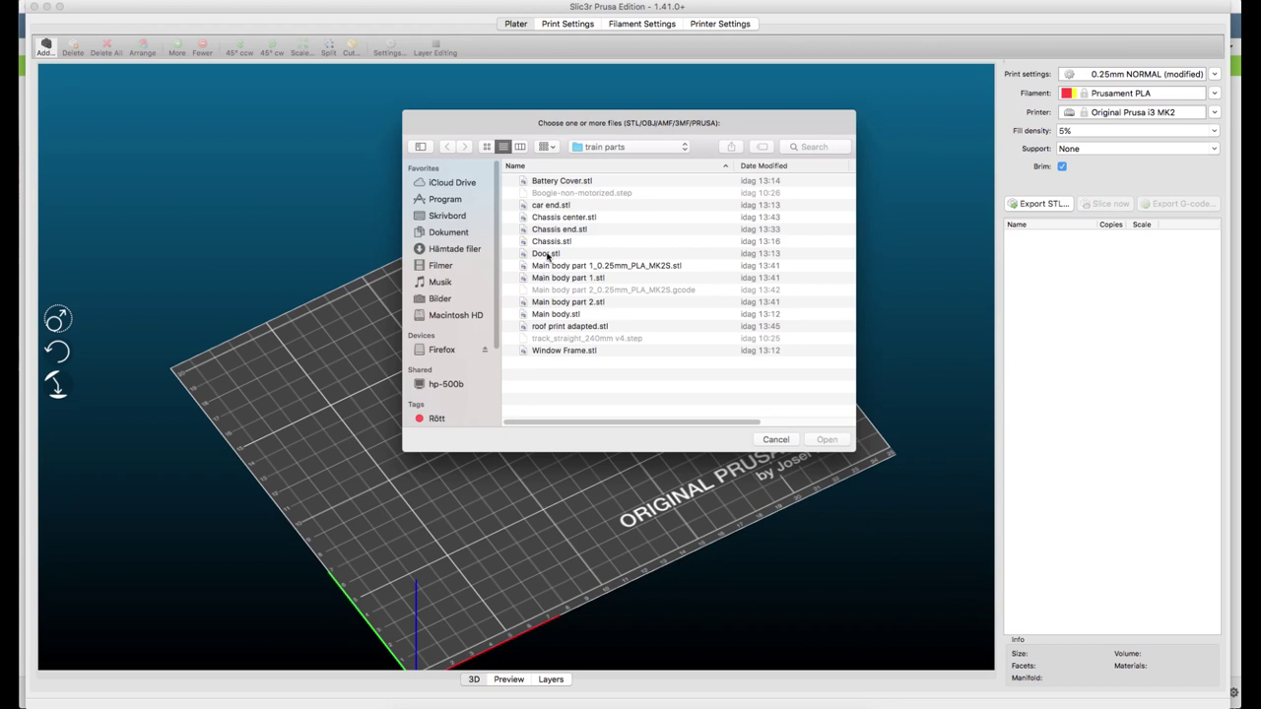
- Load Window Frame.stl and rotate it 90° around the Y axis to lie flat
click(552, 351)
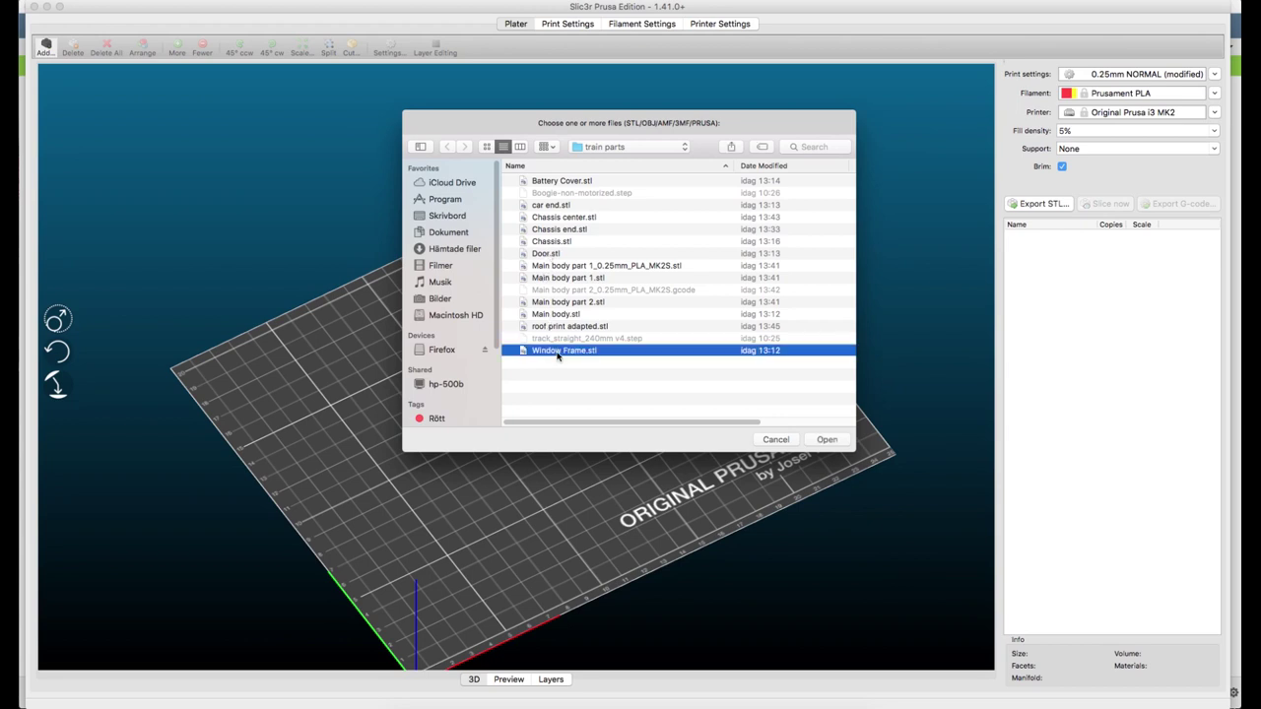
click(824, 440)
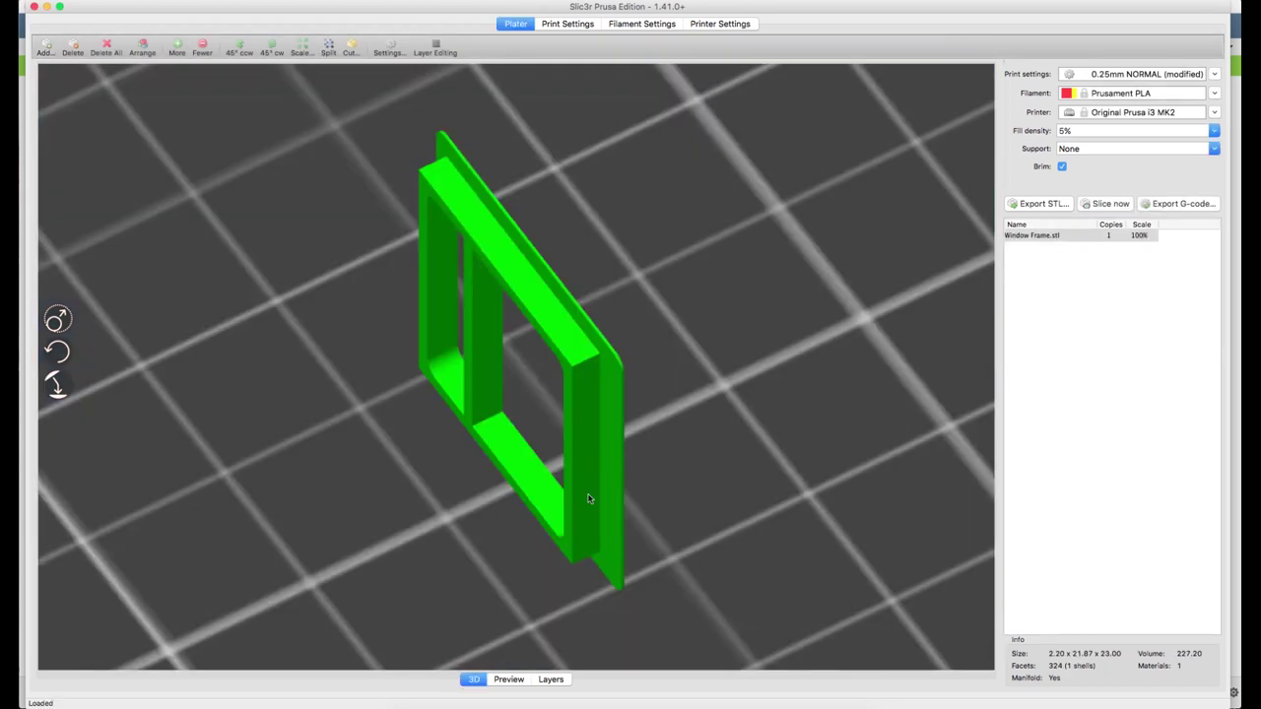
right_click(601, 408)
mouse_move(645, 500)
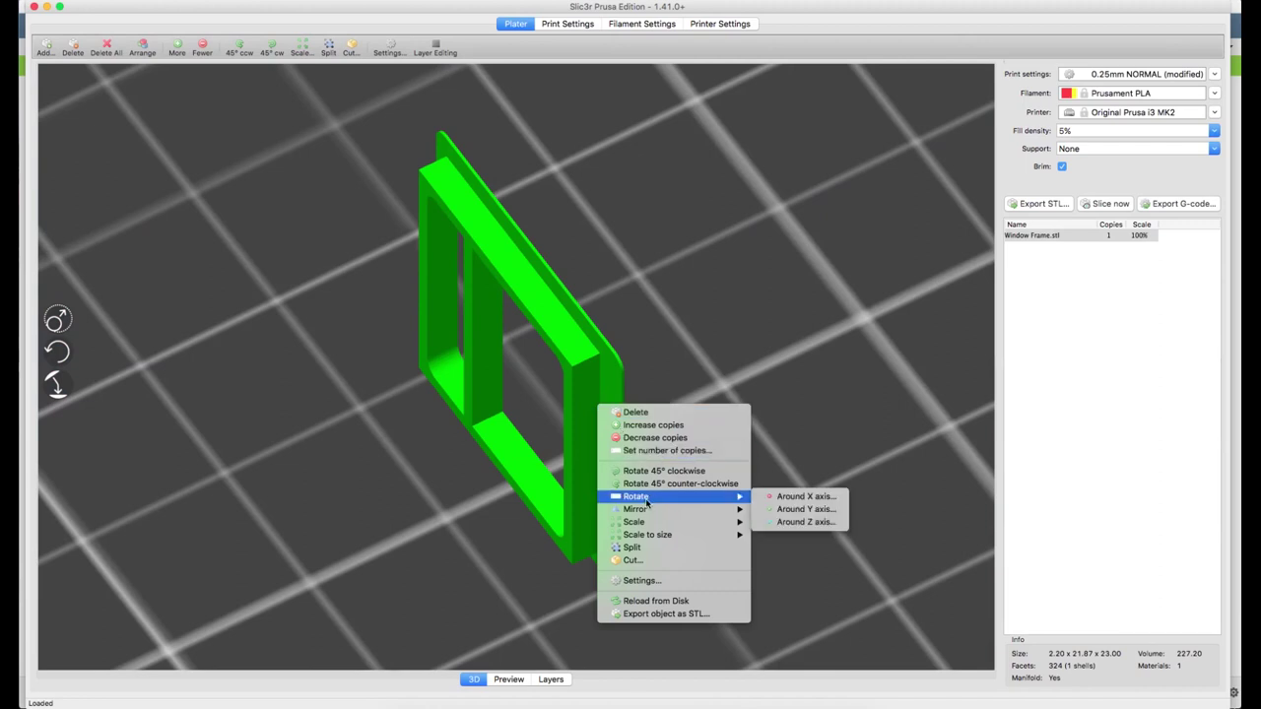
click(806, 509)
text(90)
key(Return)
drag(955, 490, 798, 565)
click(798, 565)
scroll(746, 521, down, 5)
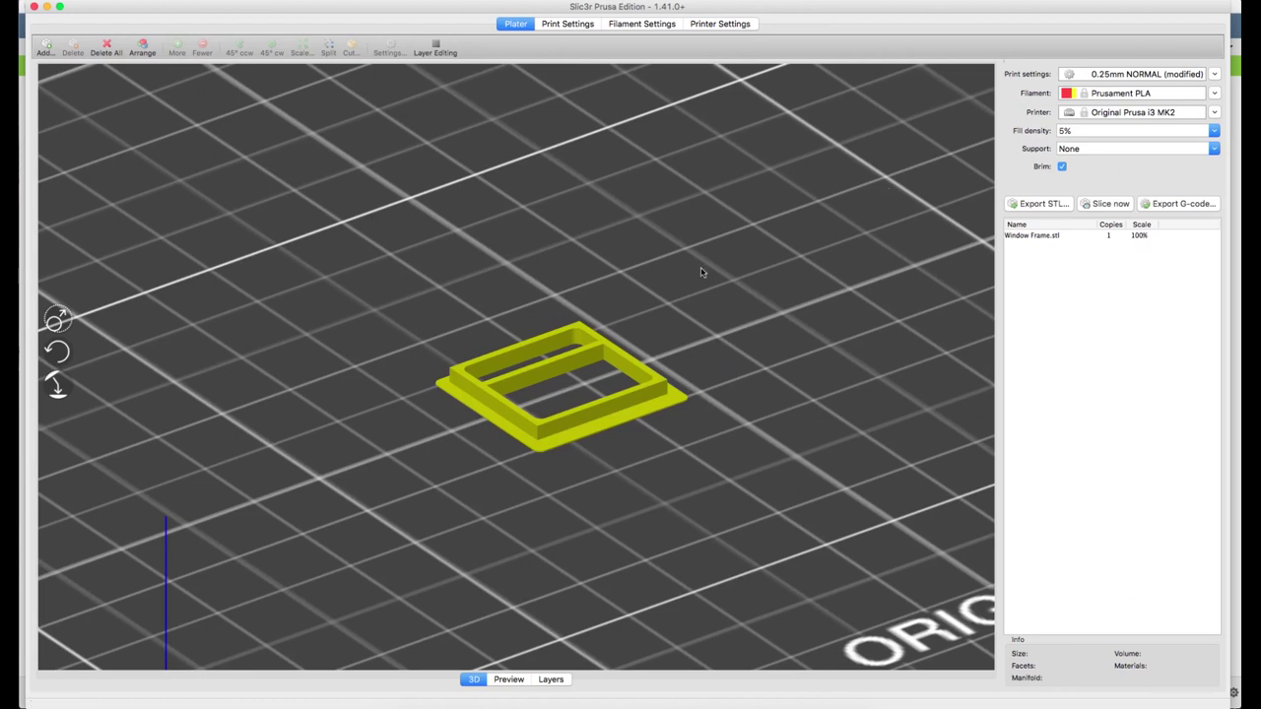
- Clear the brim width and check the window frame's first sliced layer with only a skirt
click(510, 680)
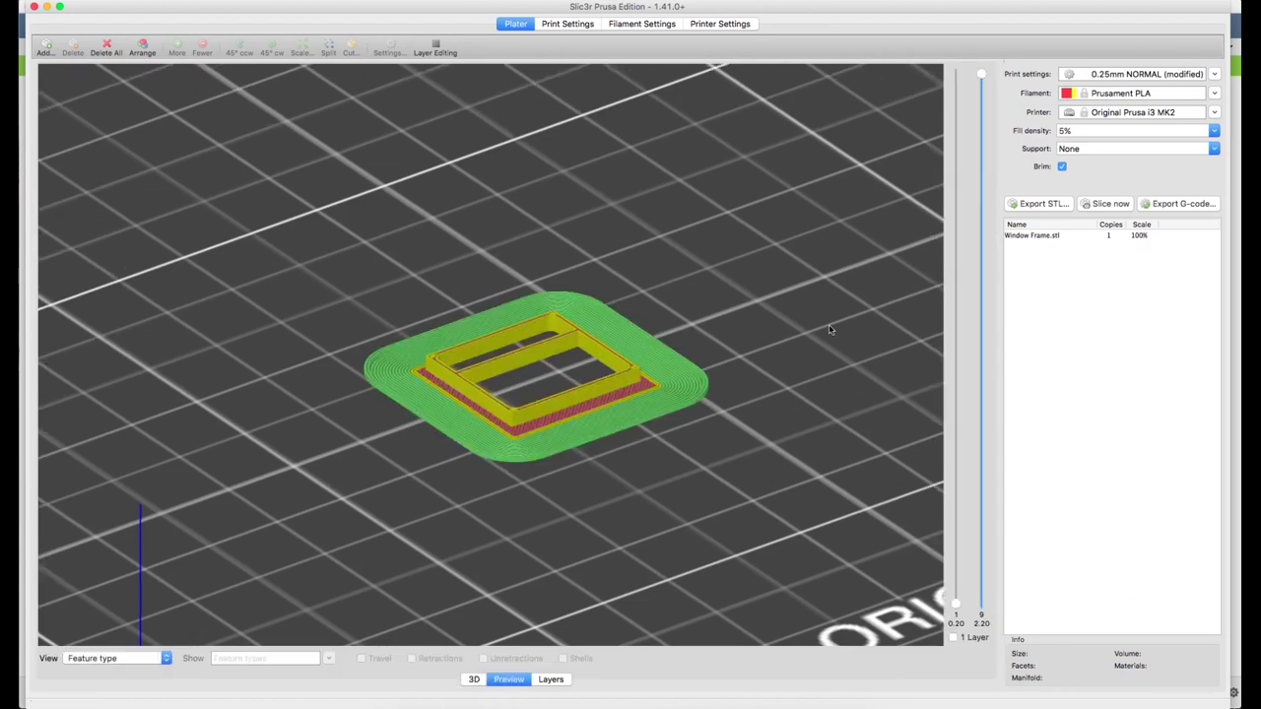
click(568, 24)
double_click(333, 175)
click(516, 24)
scroll(645, 470, up, 5)
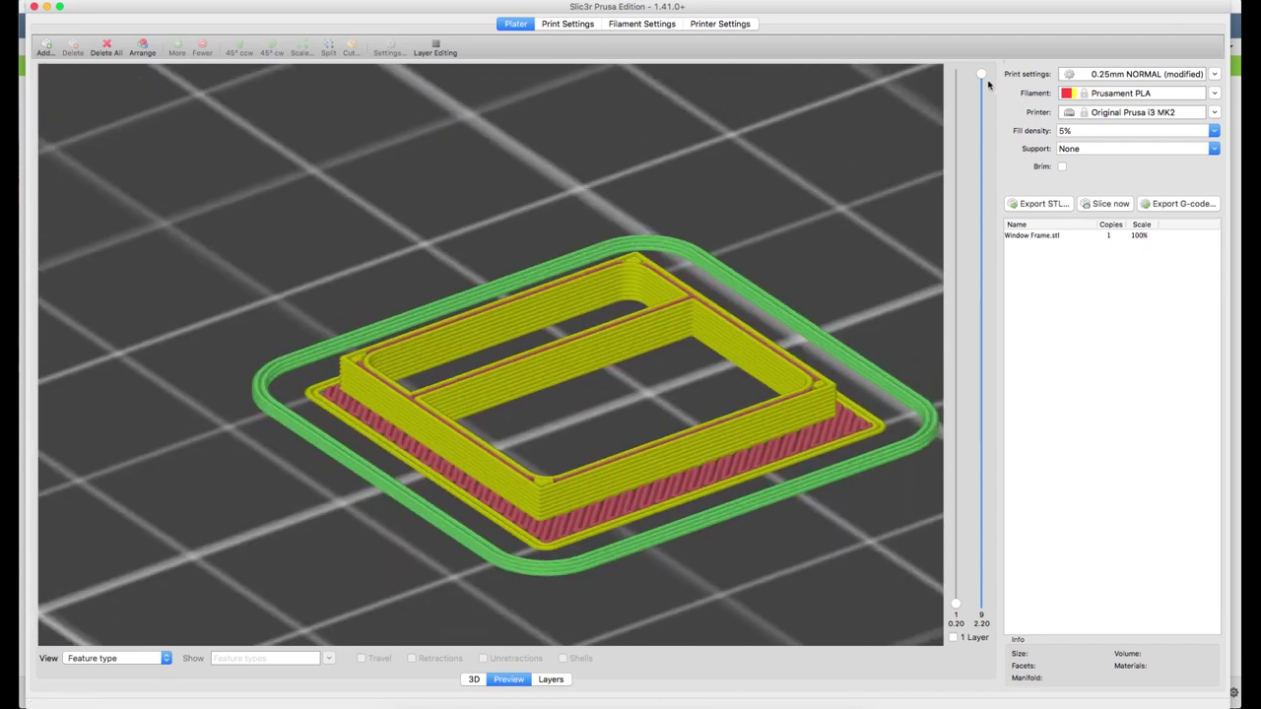
mouse_move(982, 77)
mouse_down()
mouse_move(977, 529)
mouse_move(961, 626)
mouse_move(982, 73)
mouse_up()
- Switch to the 0.15mm Olle preset, discarding changes, and re-slice the frame into 14 layers
click(553, 27)
click(73, 68)
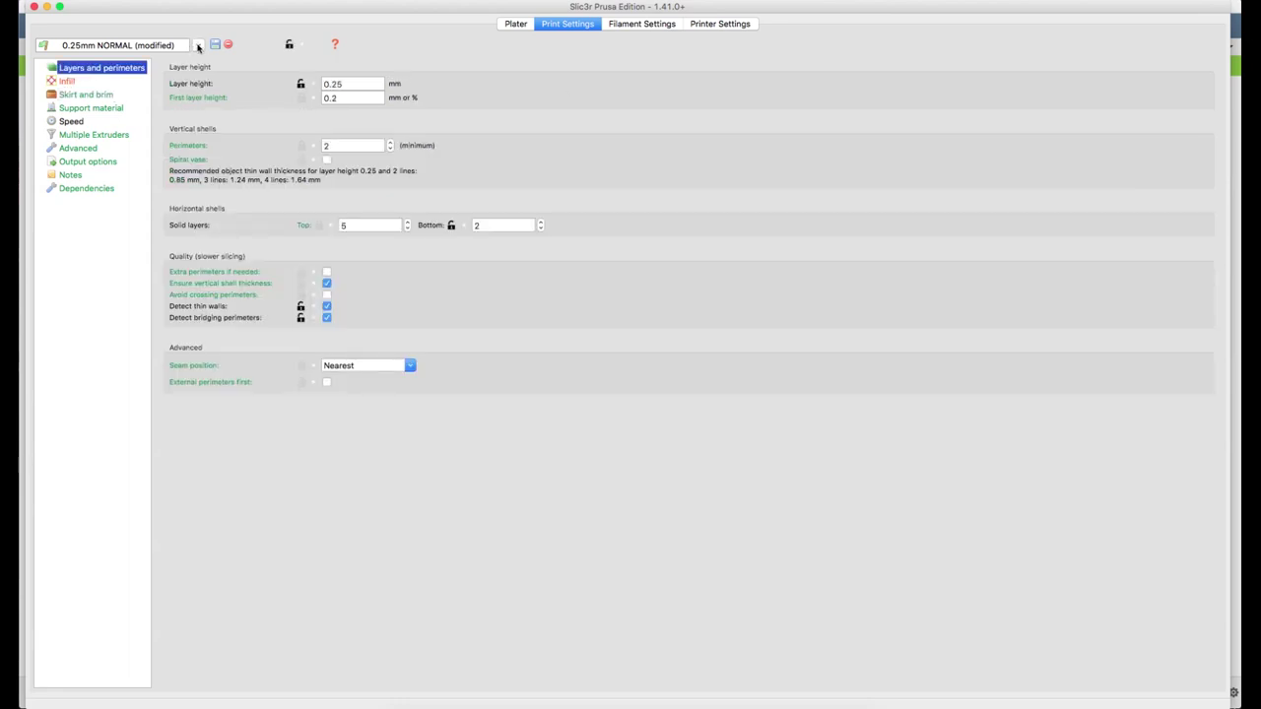
click(198, 46)
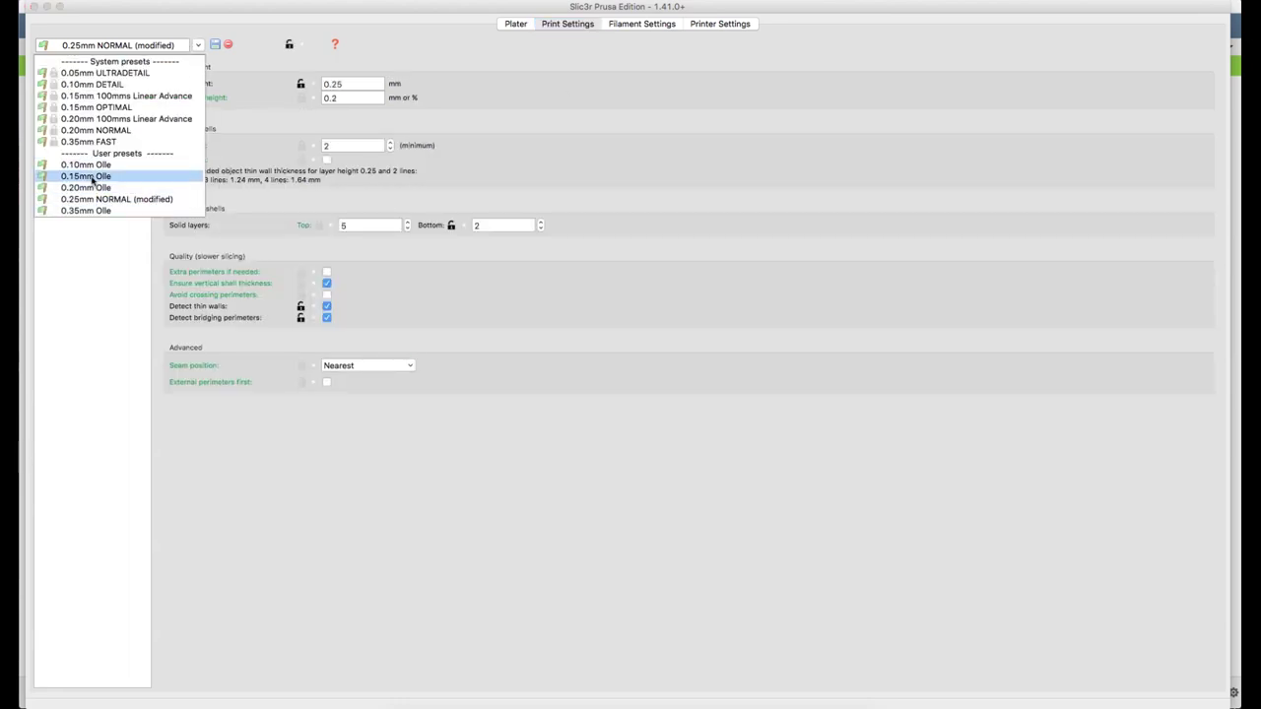
click(94, 176)
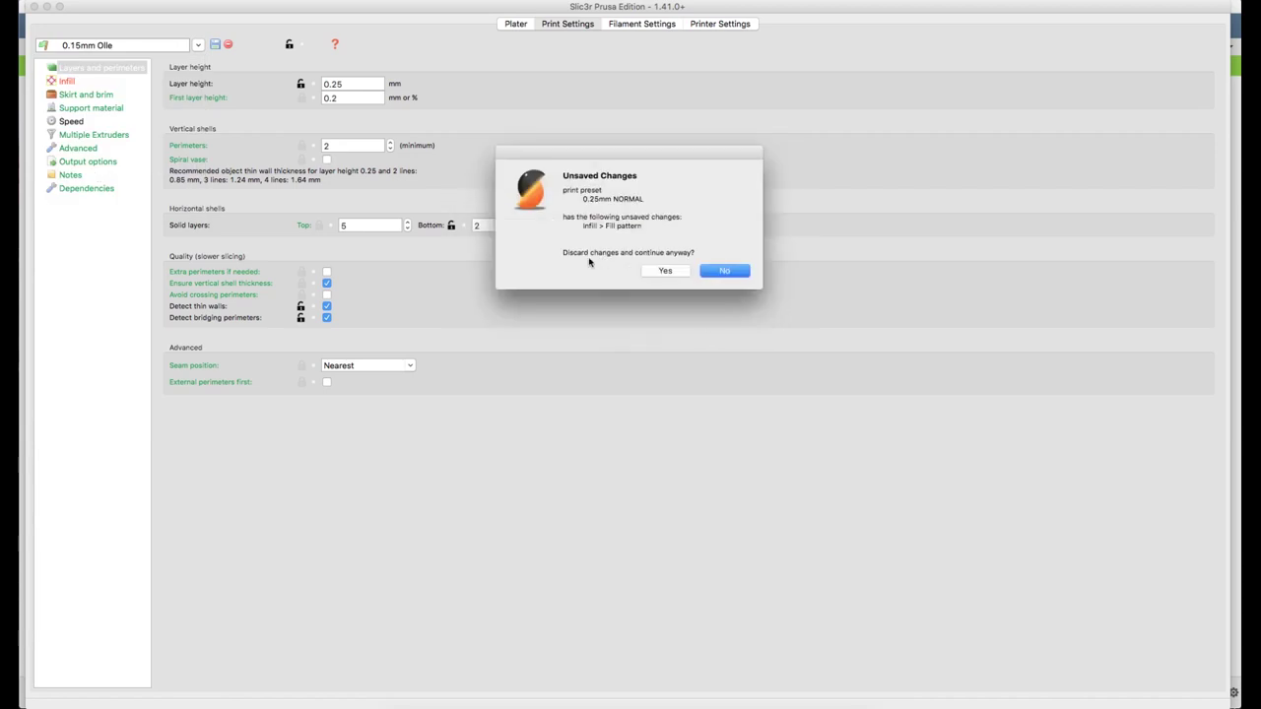
click(665, 271)
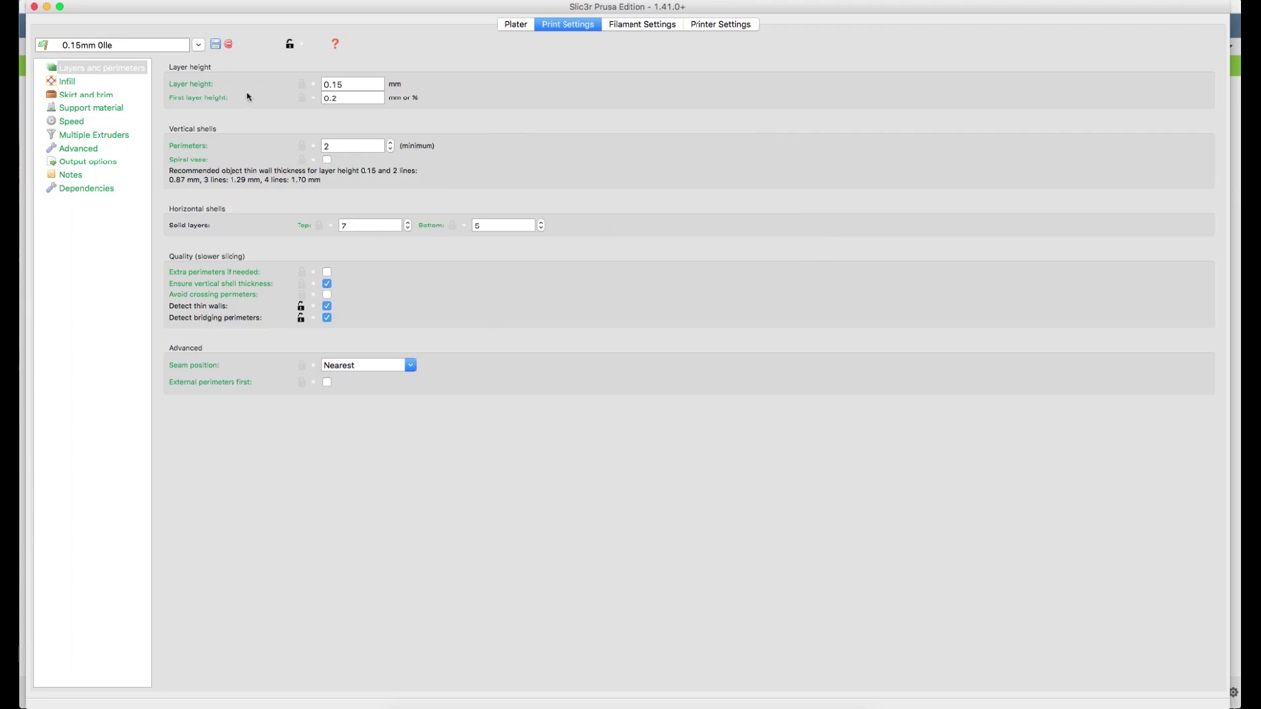
click(82, 97)
click(67, 71)
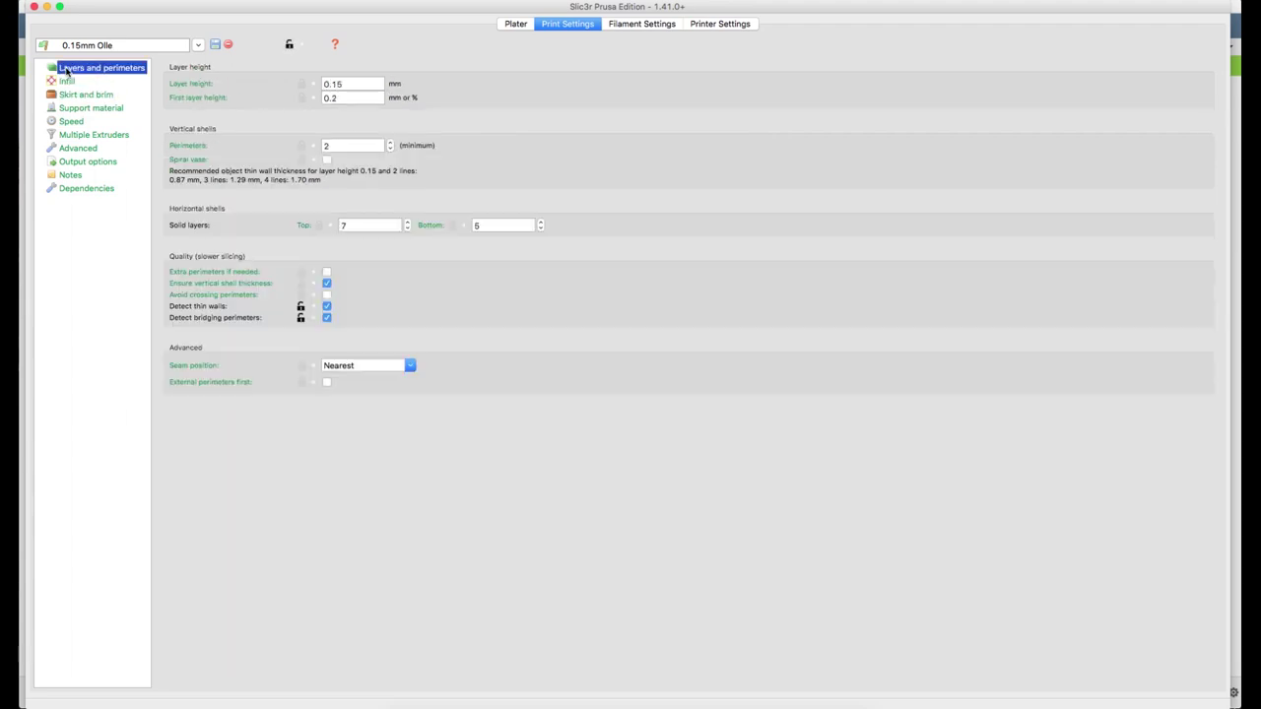
click(517, 24)
click(1094, 204)
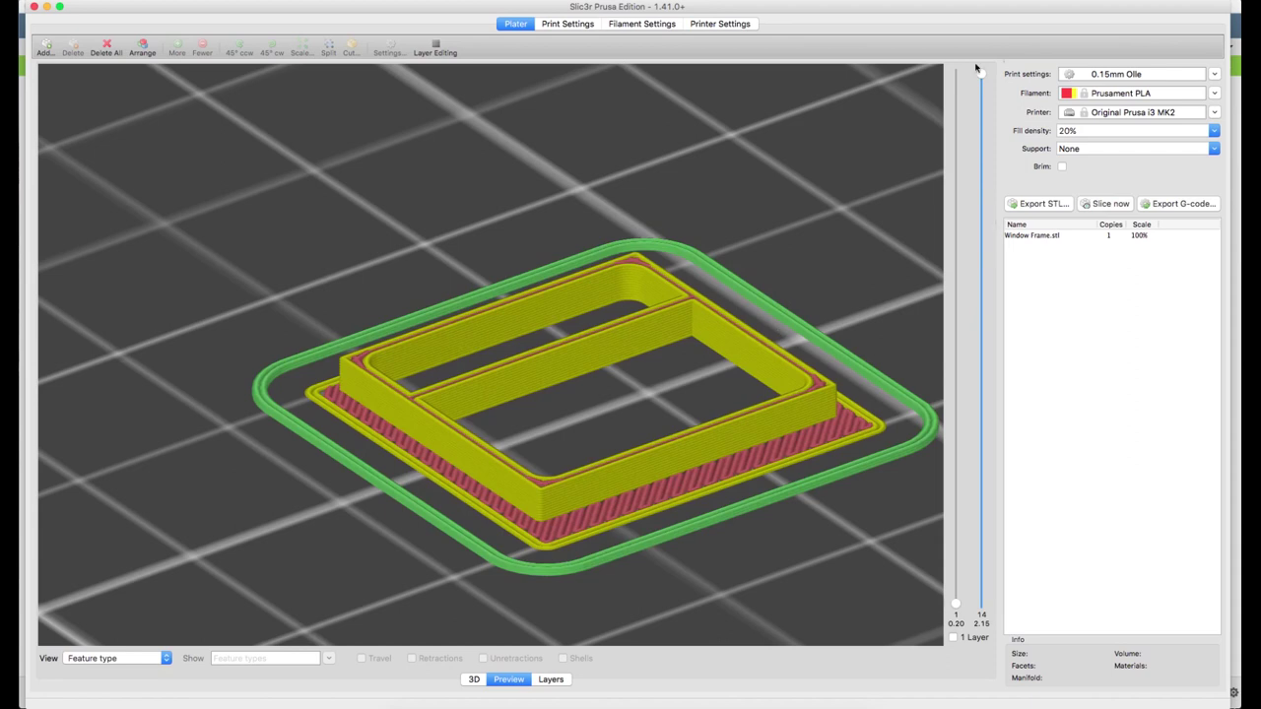
- Choose the 0.10mm Olle preset and re-slice the window frame
mouse_move(980, 74)
mouse_down()
mouse_move(980, 562)
mouse_move(981, 74)
mouse_up()
click(1093, 79)
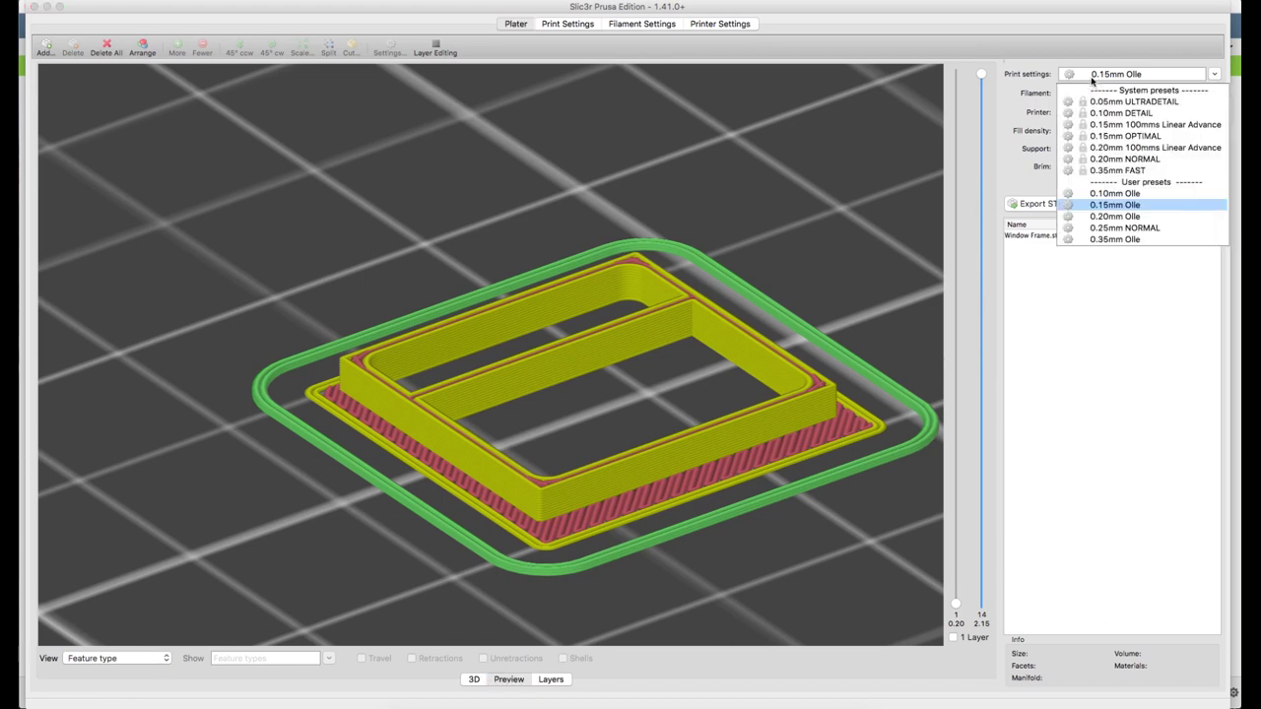
click(1106, 195)
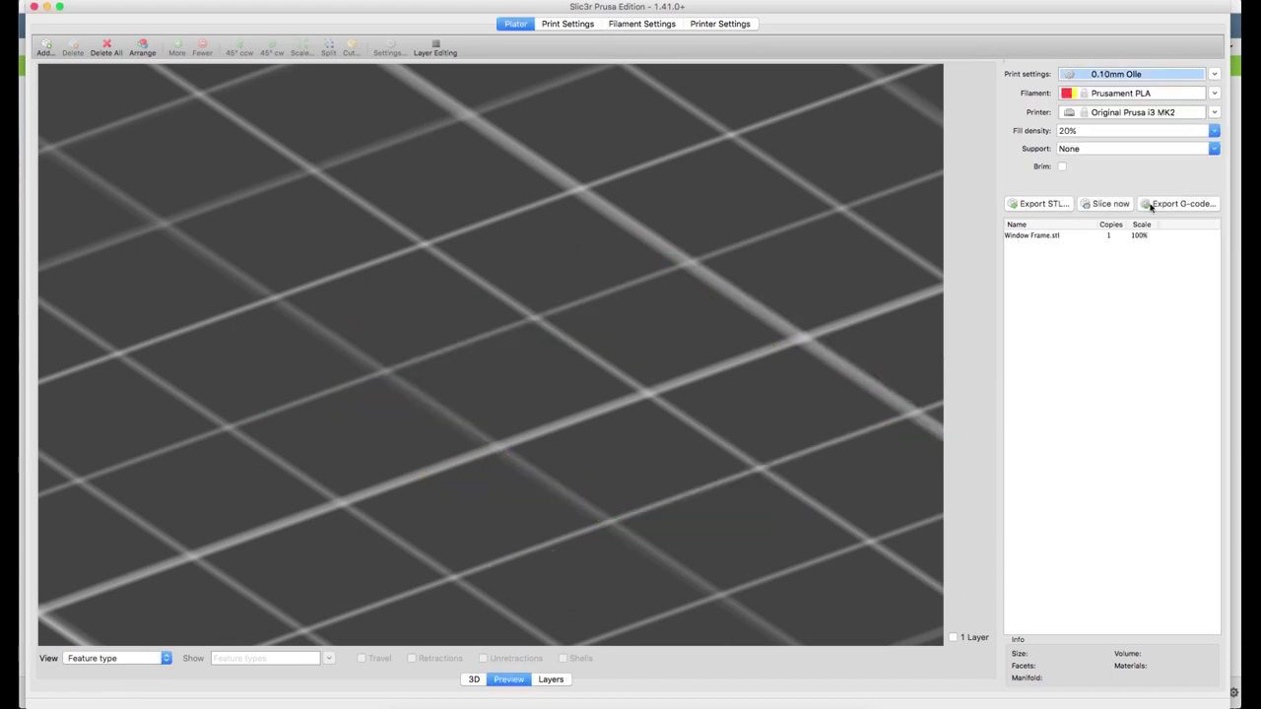
click(1108, 206)
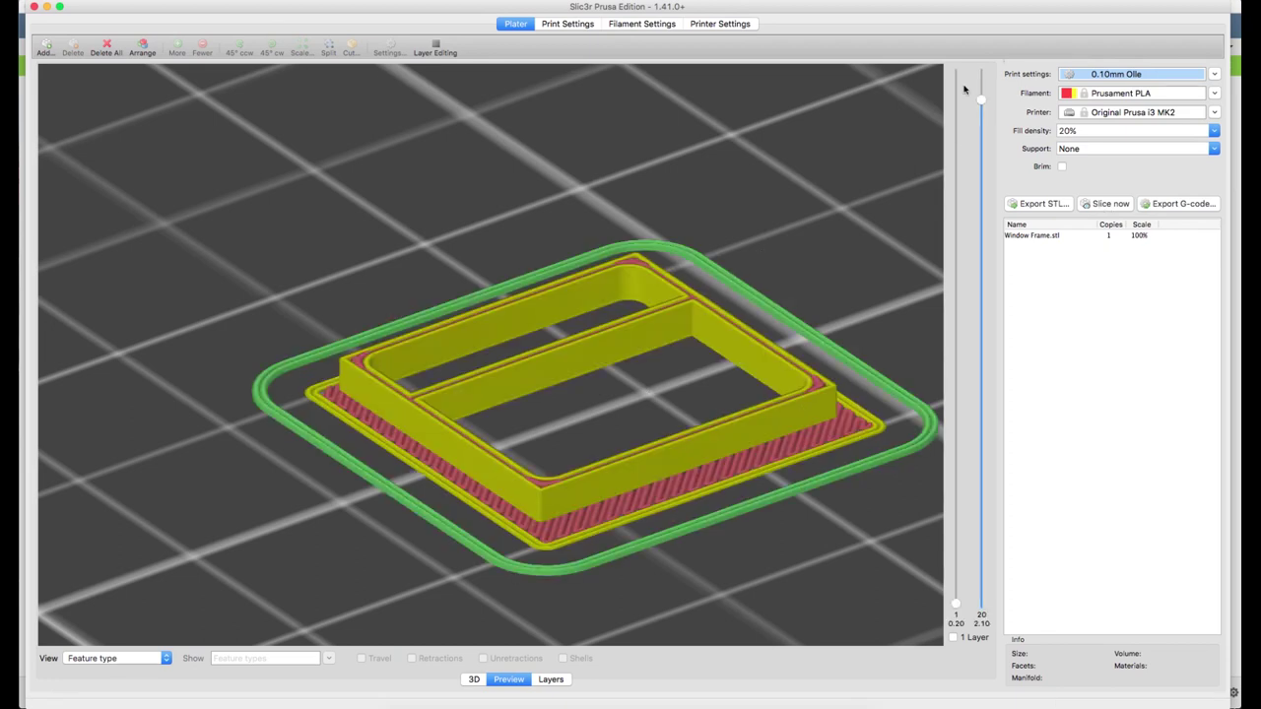
drag(981, 101, 980, 74)
- Change the first layer height to 0.15 mm in Print Settings
click(544, 24)
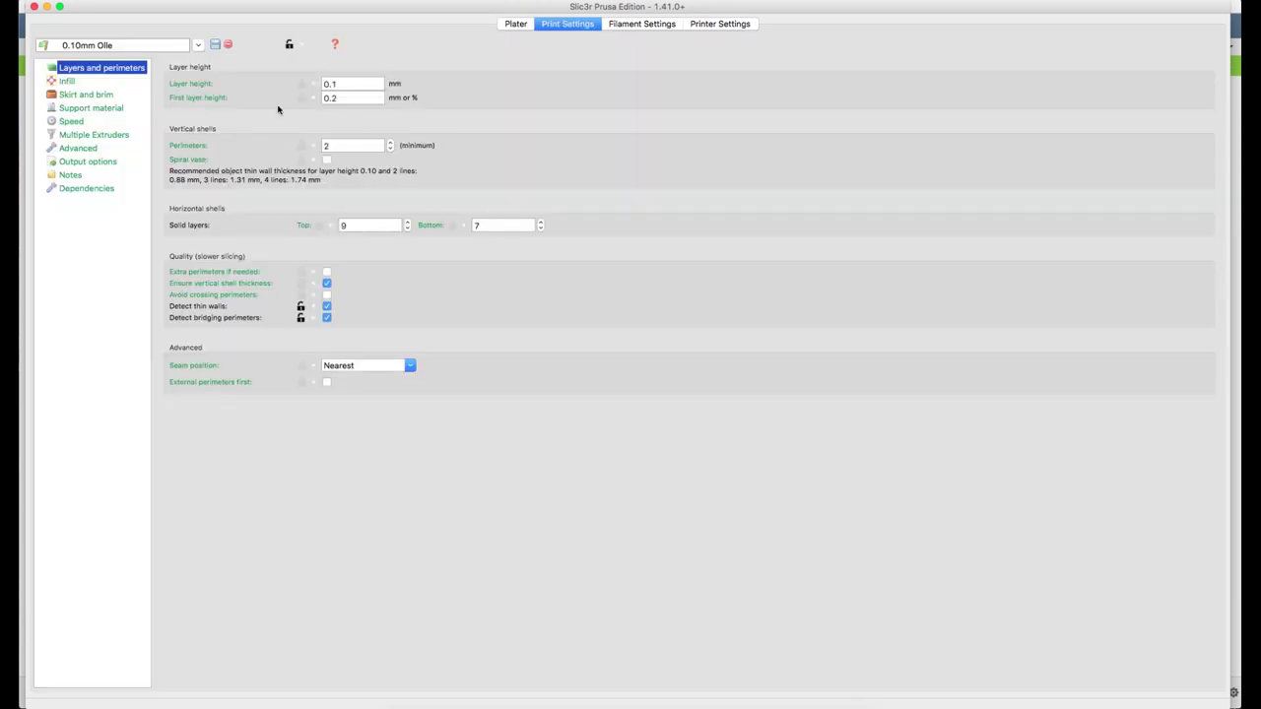
click(354, 103)
key(BackSpace)
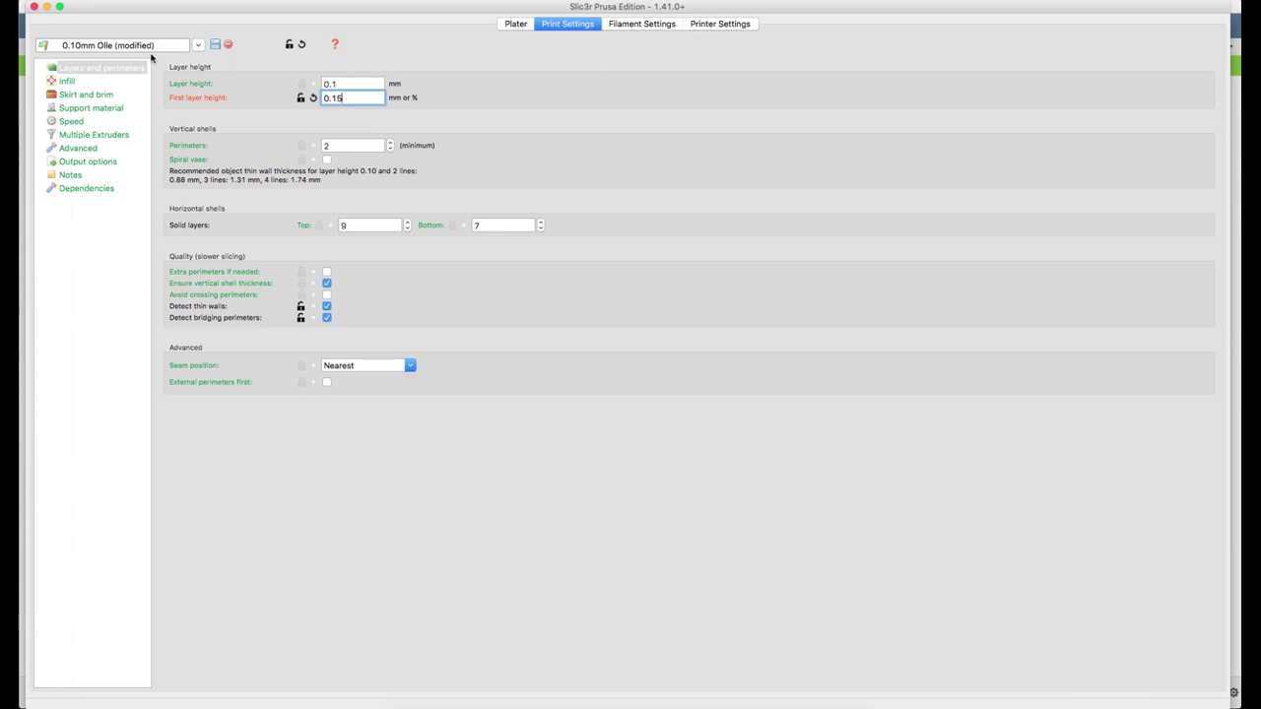
click(513, 23)
- Re-slice the window frame and step the layer slider from layer 1 upward to check its base layers
click(1106, 204)
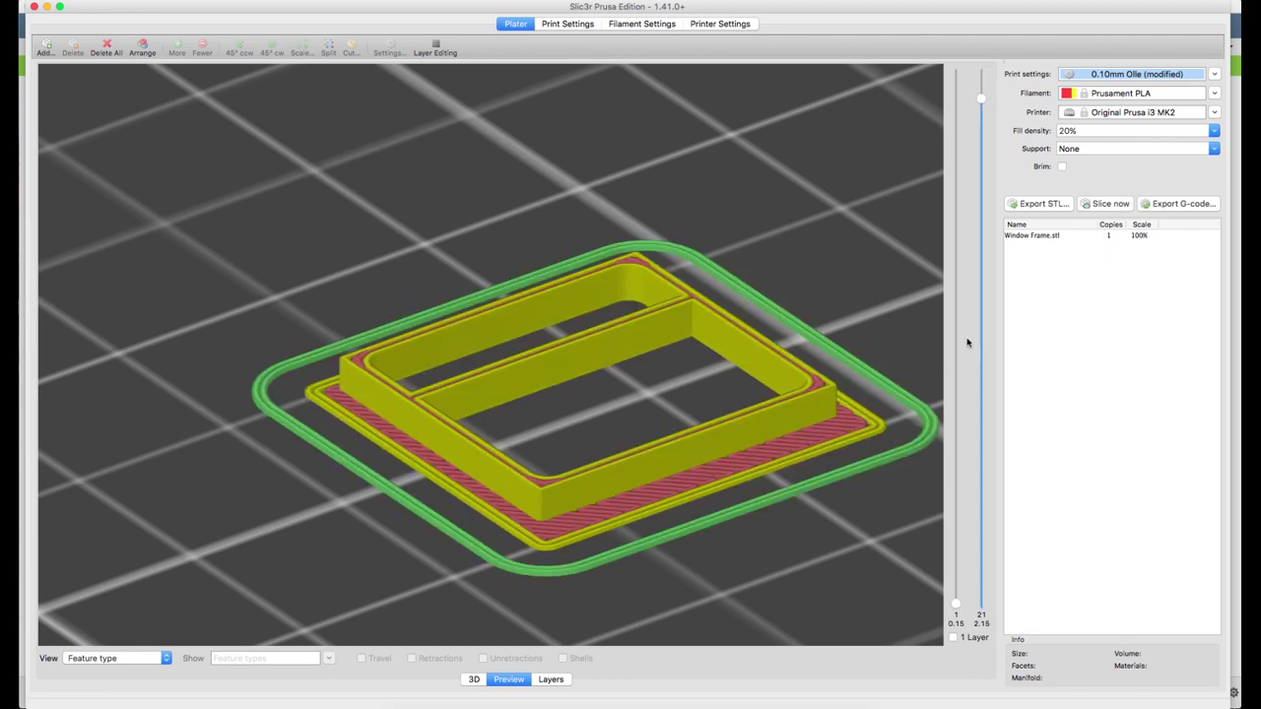
drag(982, 106, 980, 66)
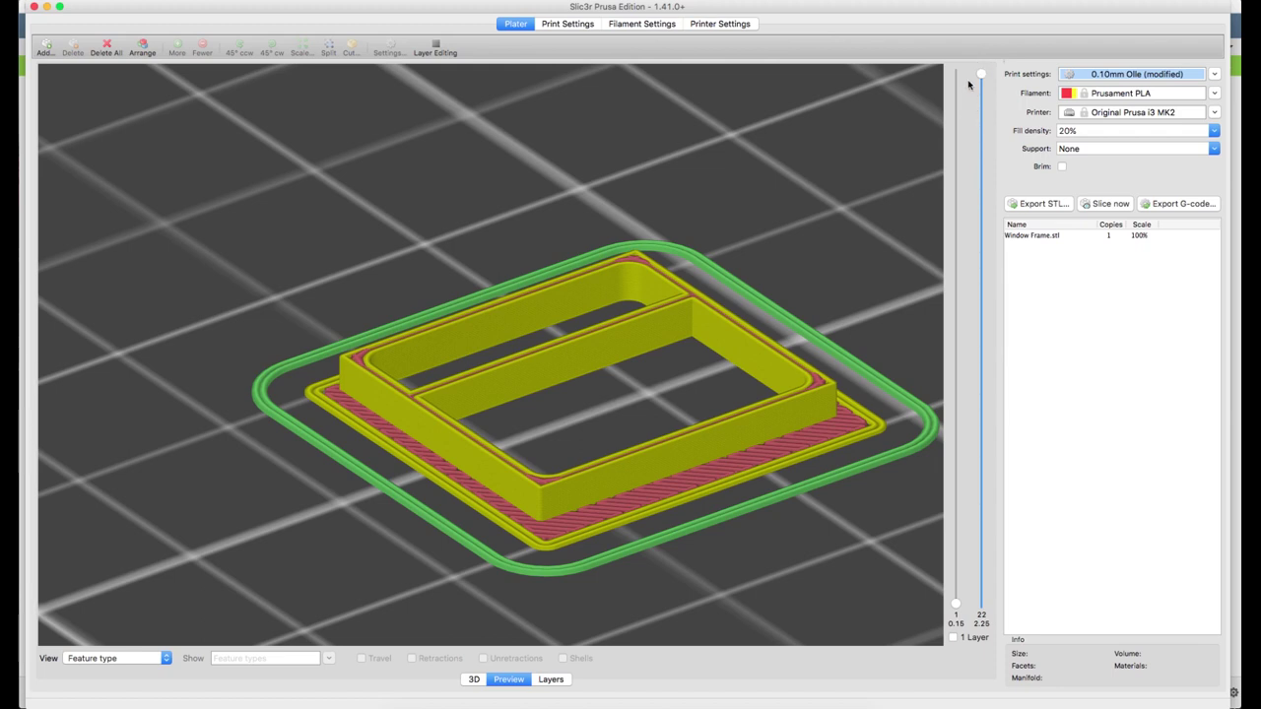
drag(982, 76, 965, 603)
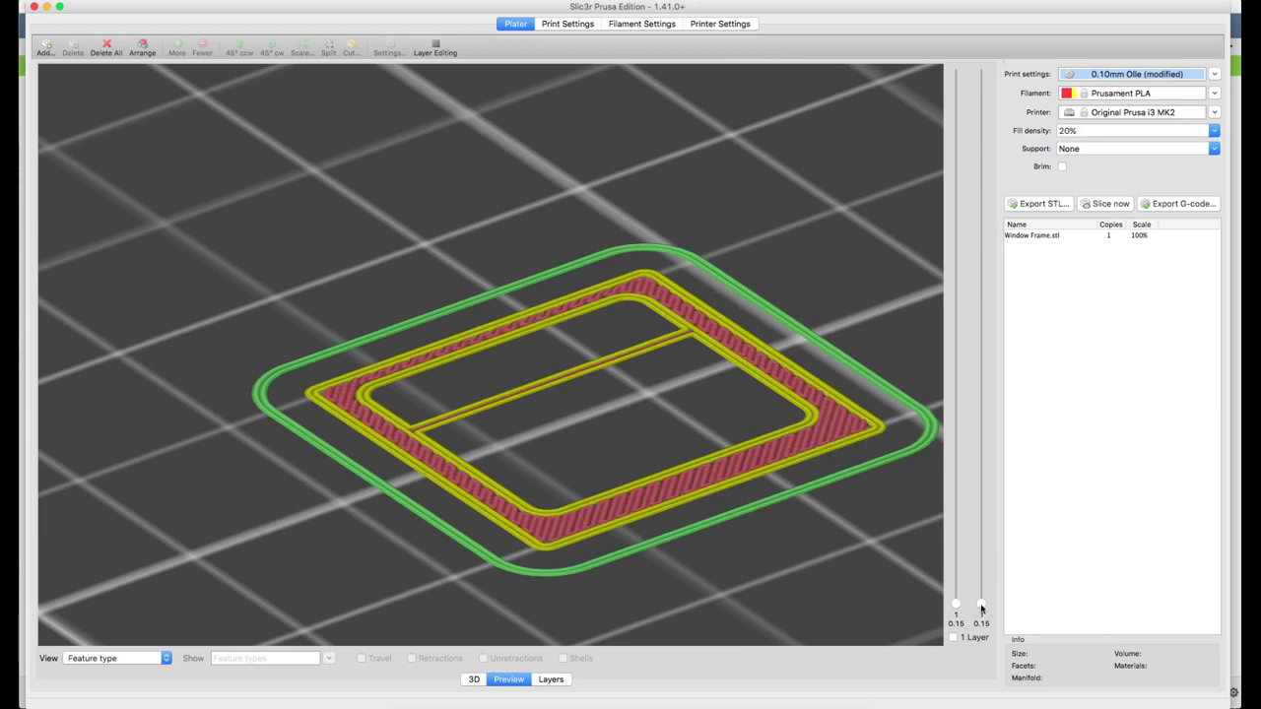
drag(981, 608, 978, 549)
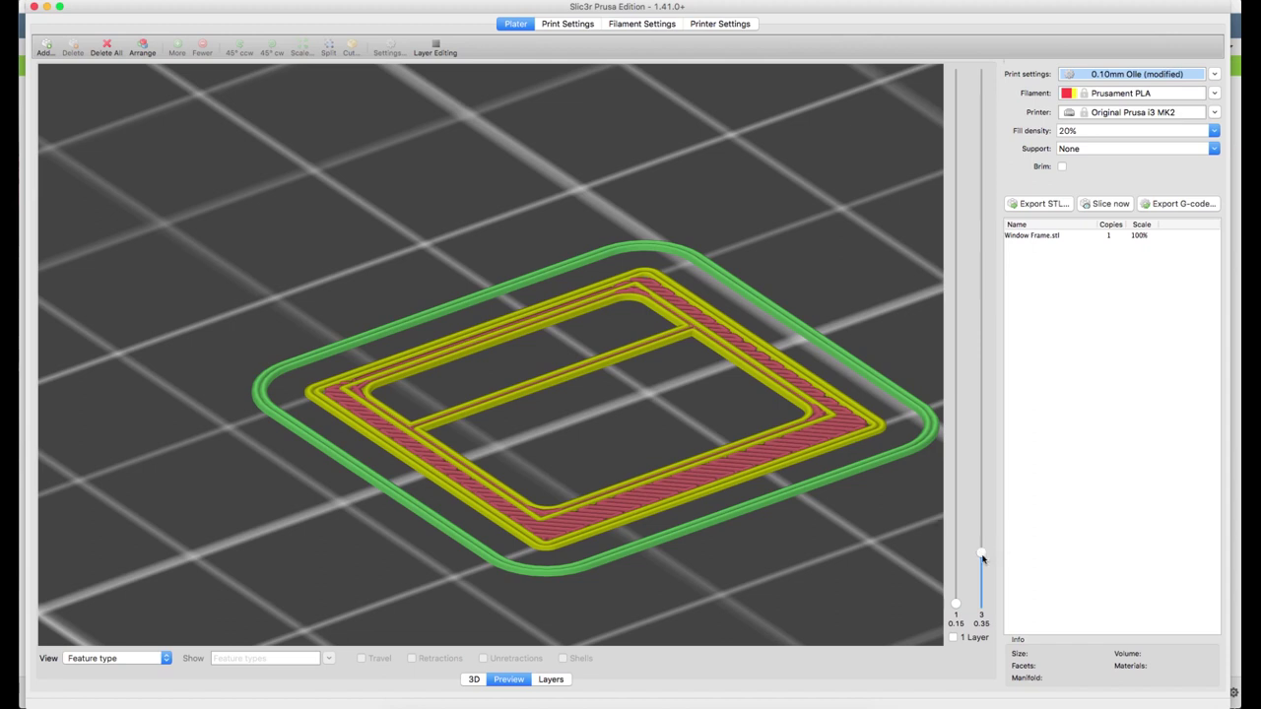
drag(978, 540, 1006, 55)
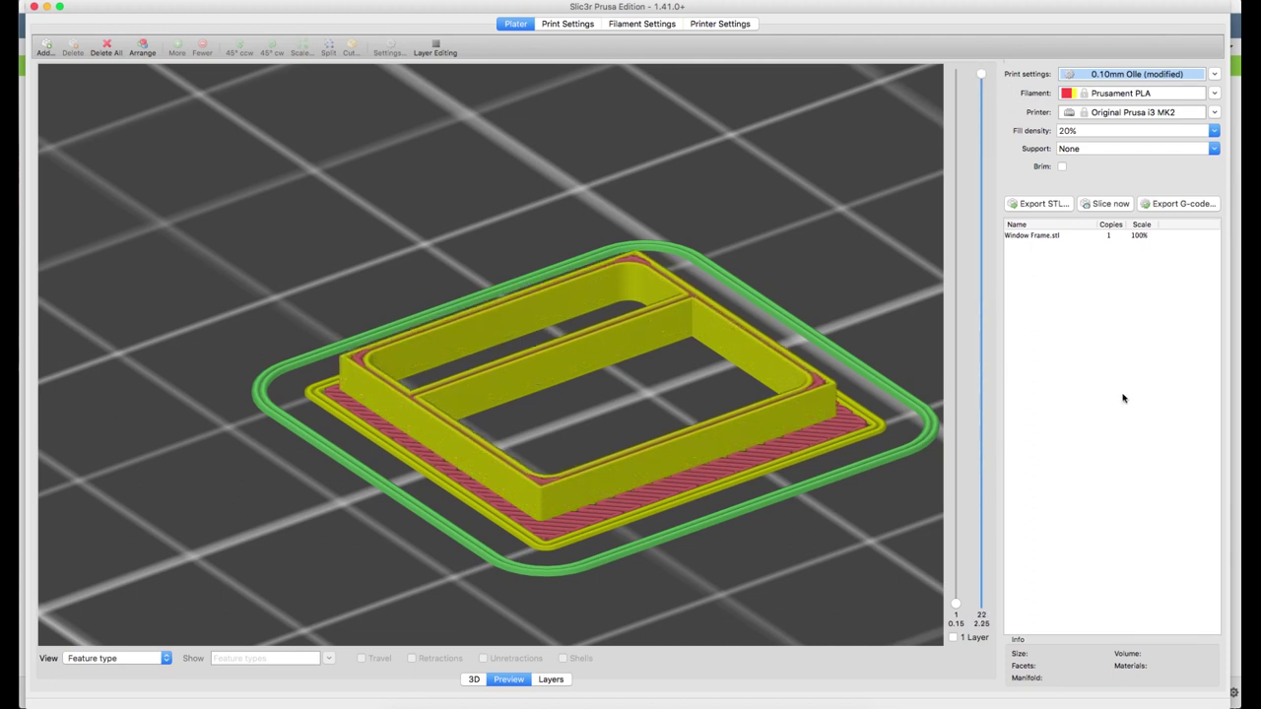
scroll(867, 493, down, 10)
- Return from the sliced preview to the 3D plate view of the window frame
drag(792, 473, 724, 477)
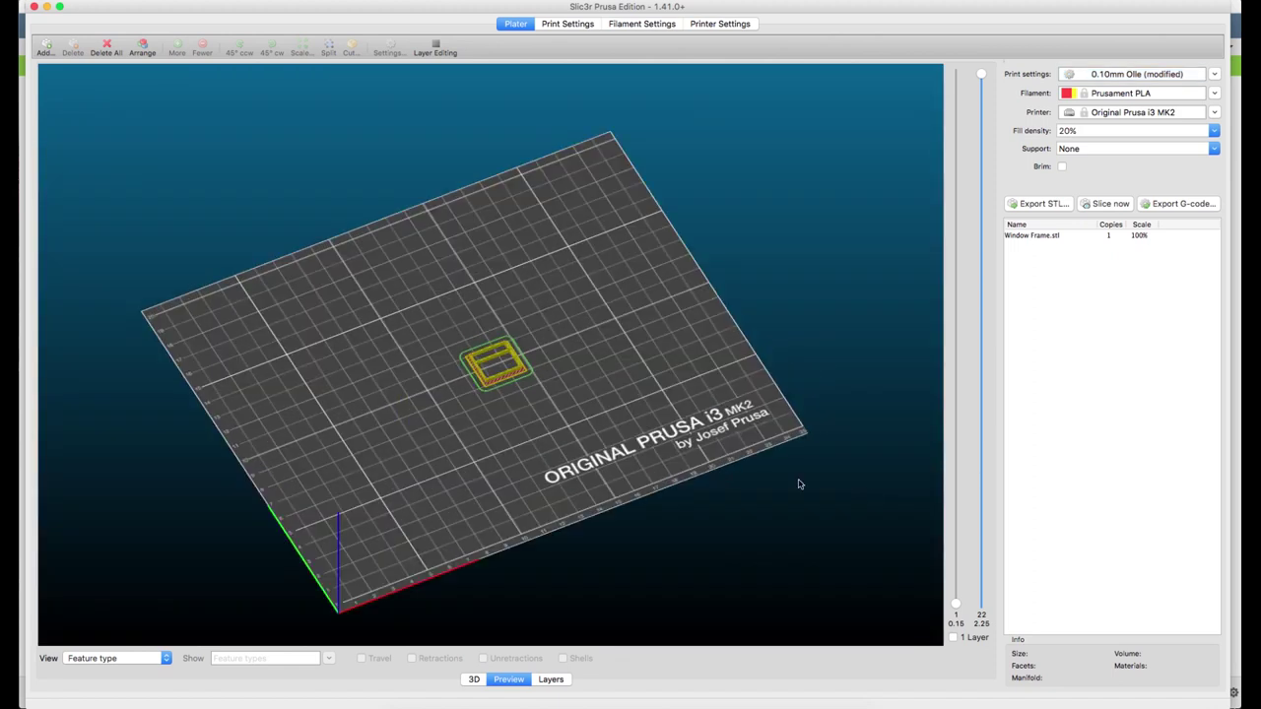
drag(799, 484, 668, 414)
scroll(697, 464, up, 5)
click(473, 678)
right_click(668, 414)
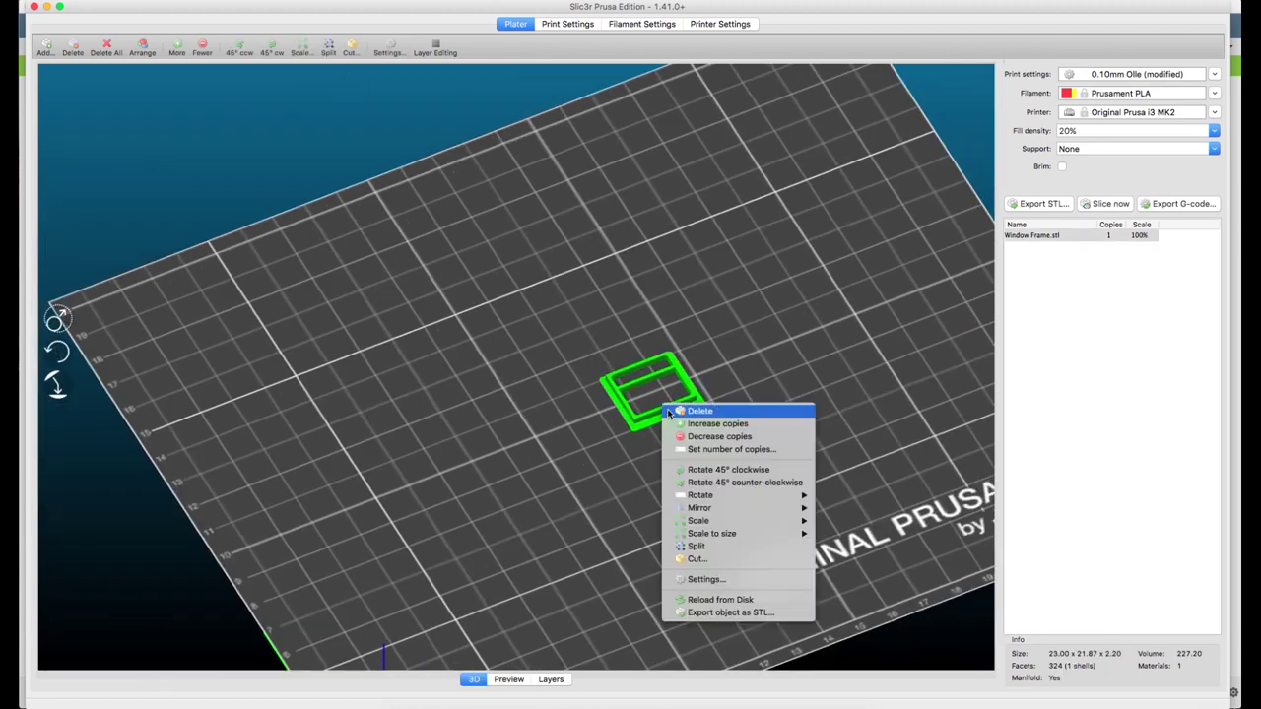
key(Escape)
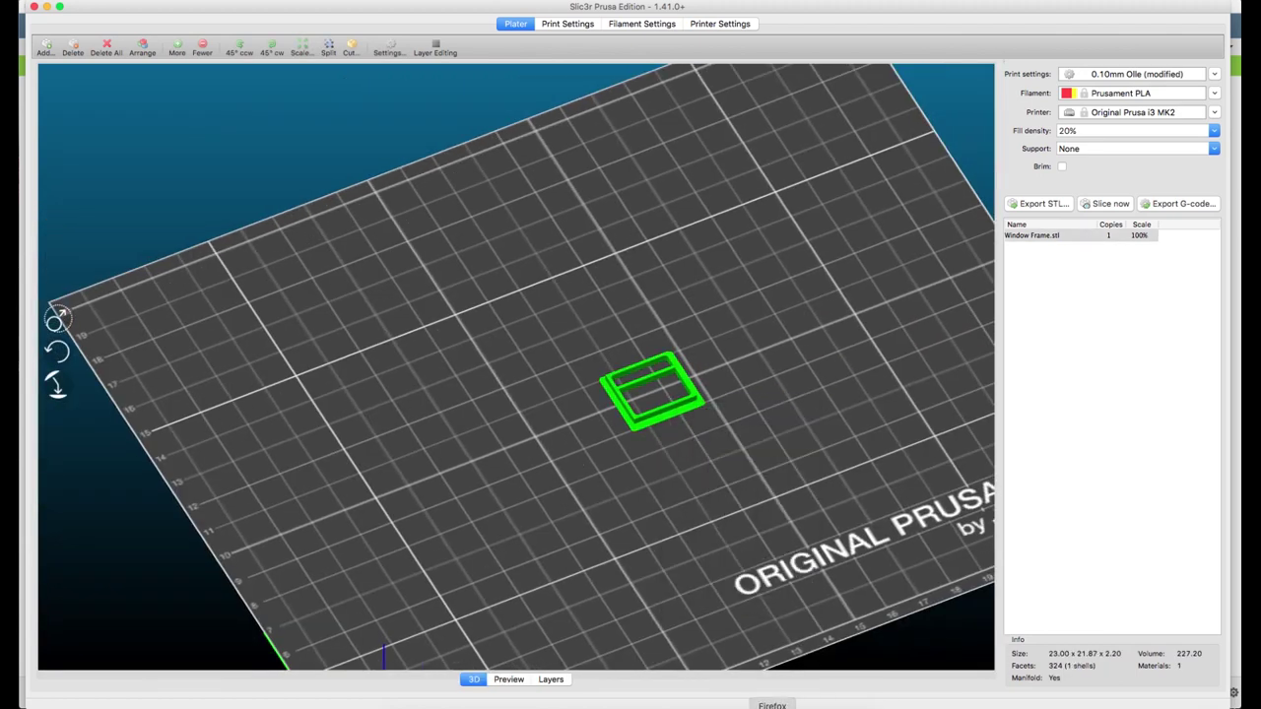
- Glance at the train car in Fusion 360, then return to Slic3r
click(700, 707)
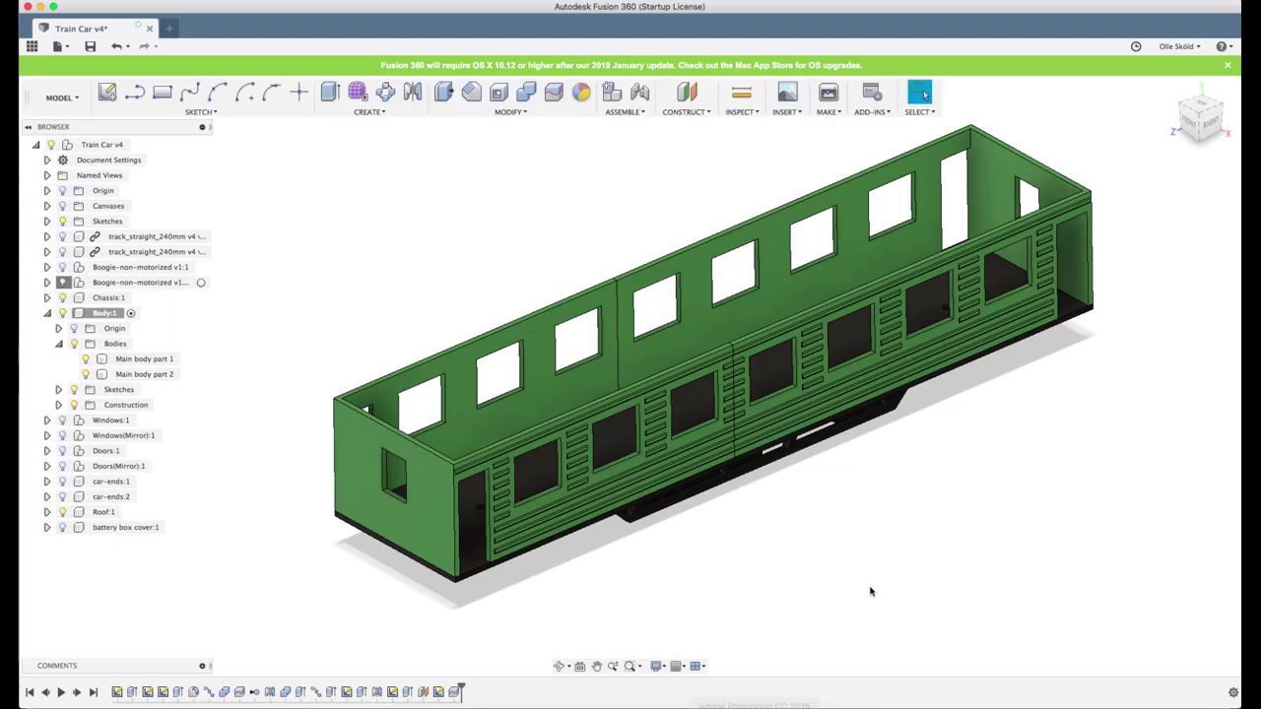
key(Escape)
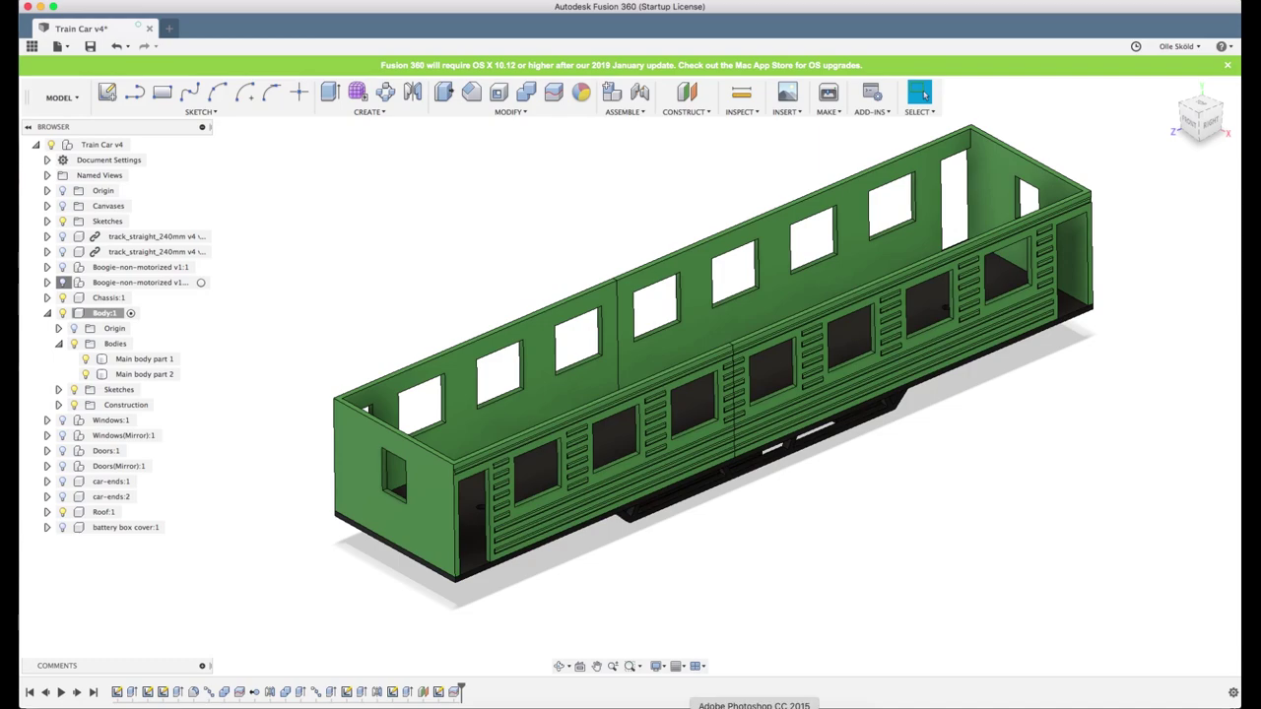
click(810, 703)
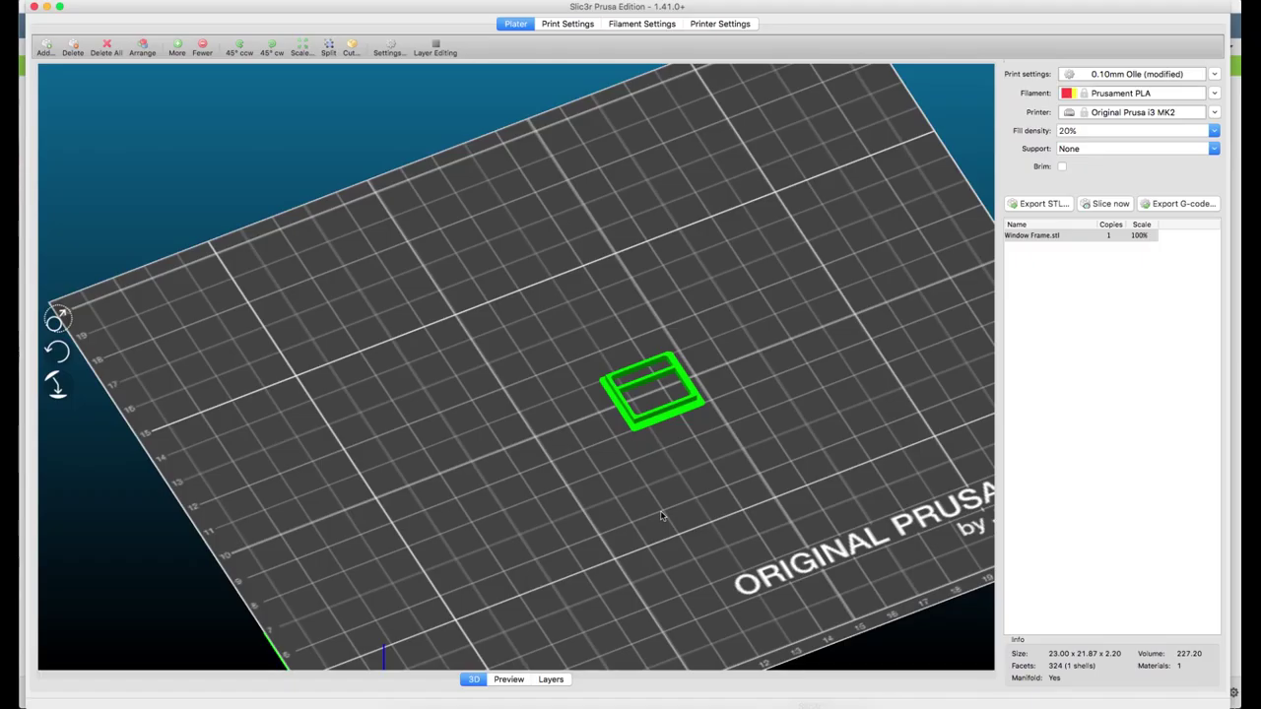
- Set the window frame's number of copies so the plate holds 14 frames
right_click(671, 438)
click(705, 446)
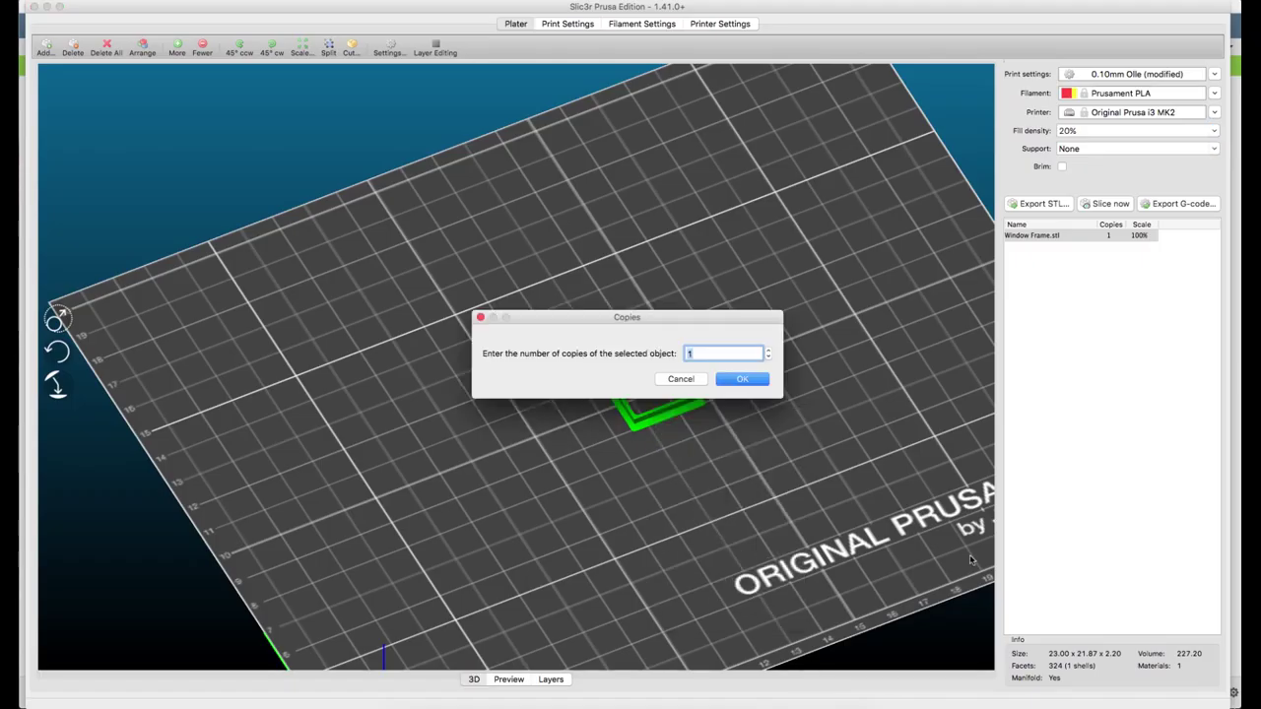
text(7)
key(Return)
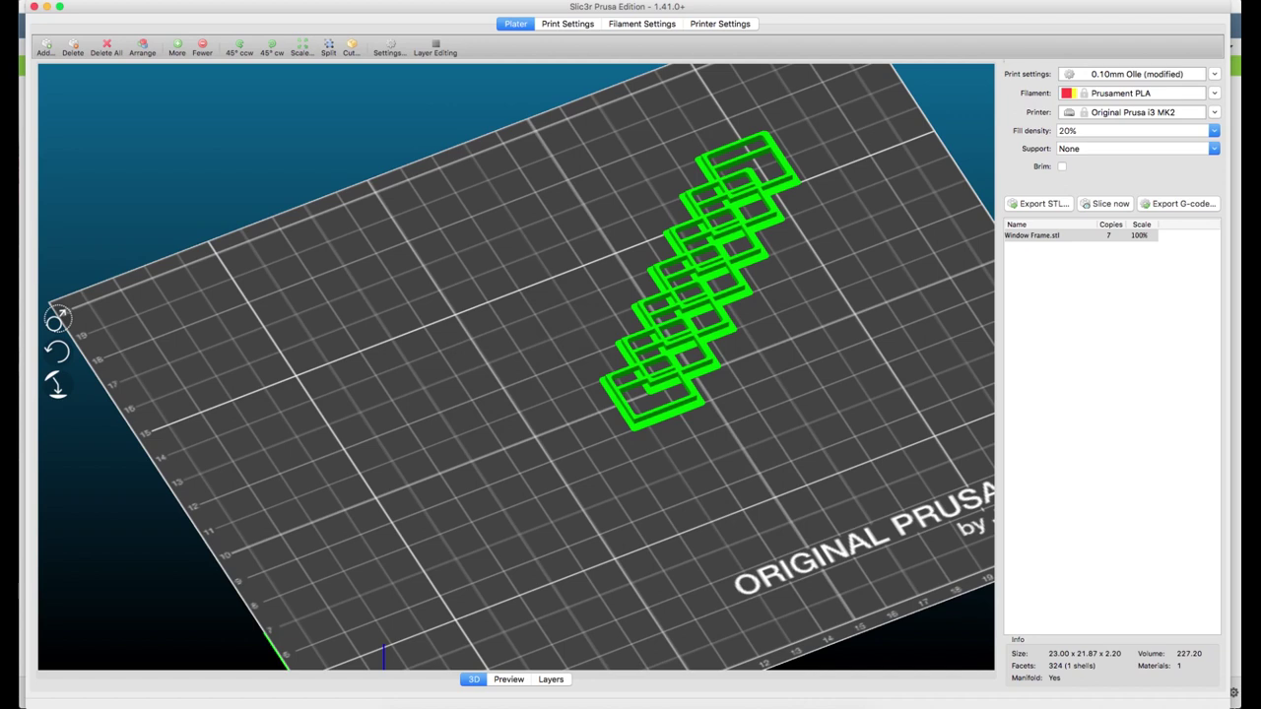
right_click(646, 425)
click(676, 465)
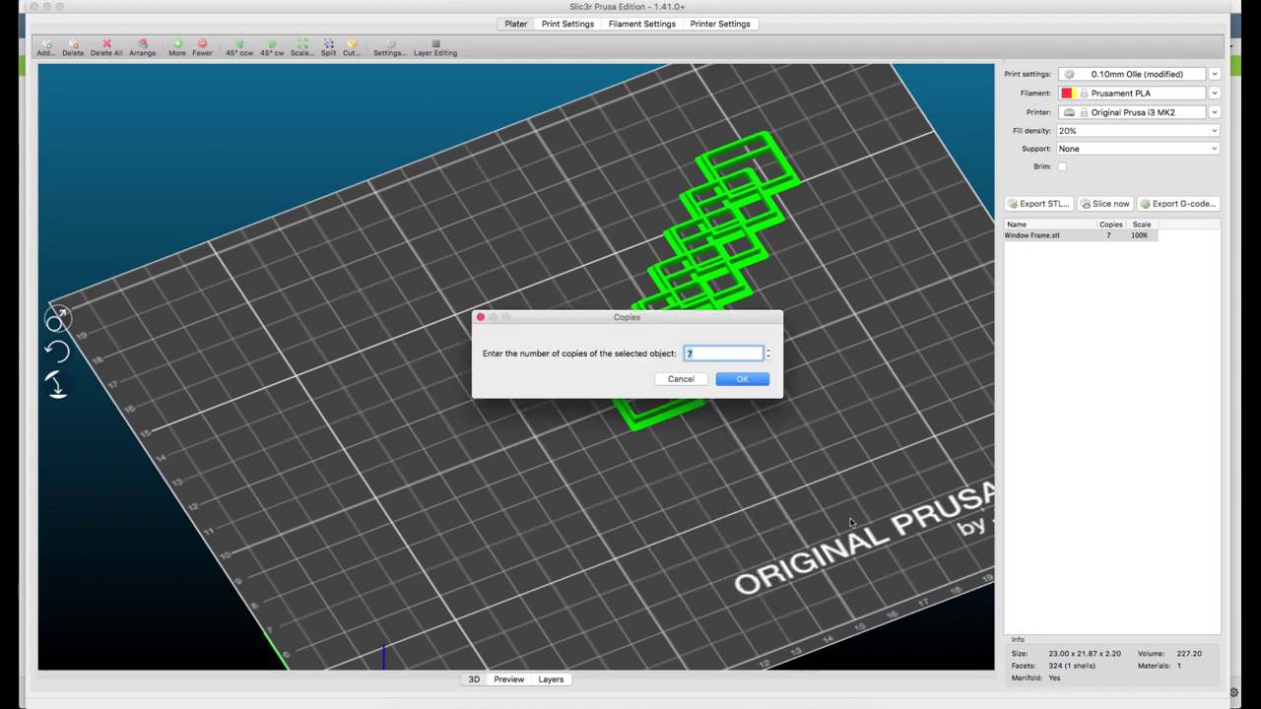
text(14)
key(Return)
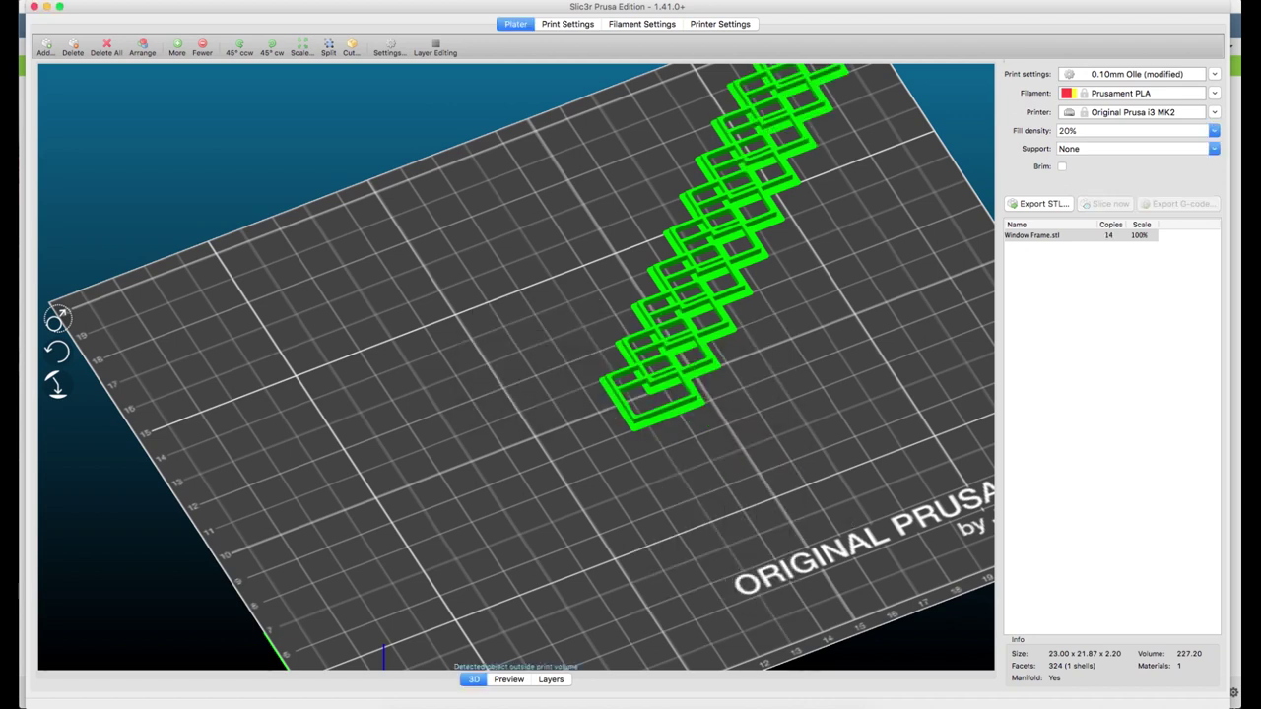
- Arrange the frames and export them as 'window frames 14pcs.stl' in train parts
click(144, 48)
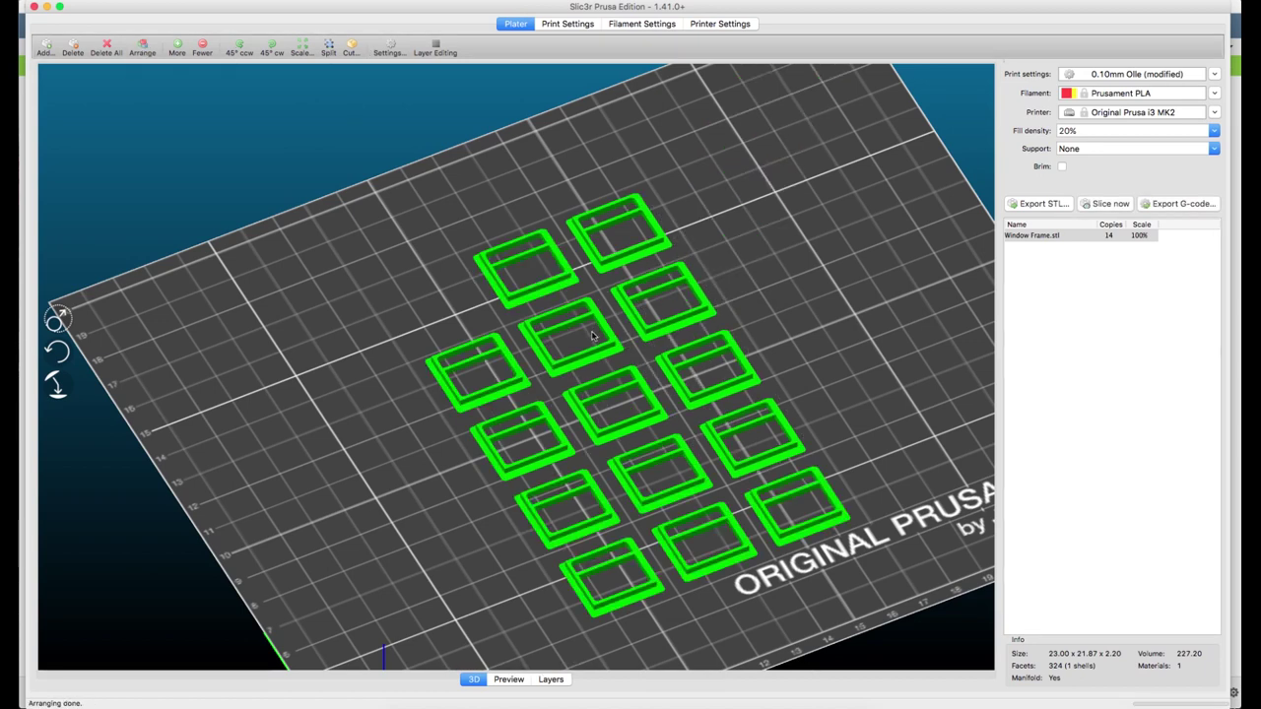
click(1040, 204)
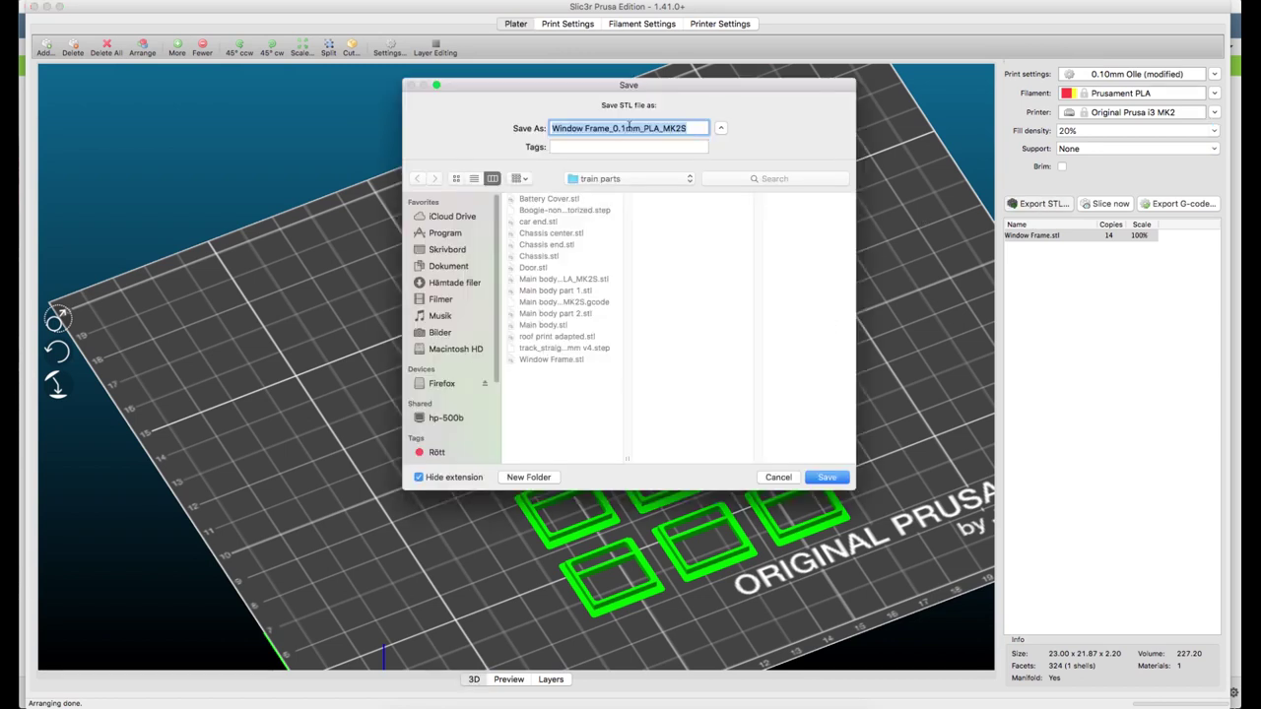
text(window frames 14pcs)
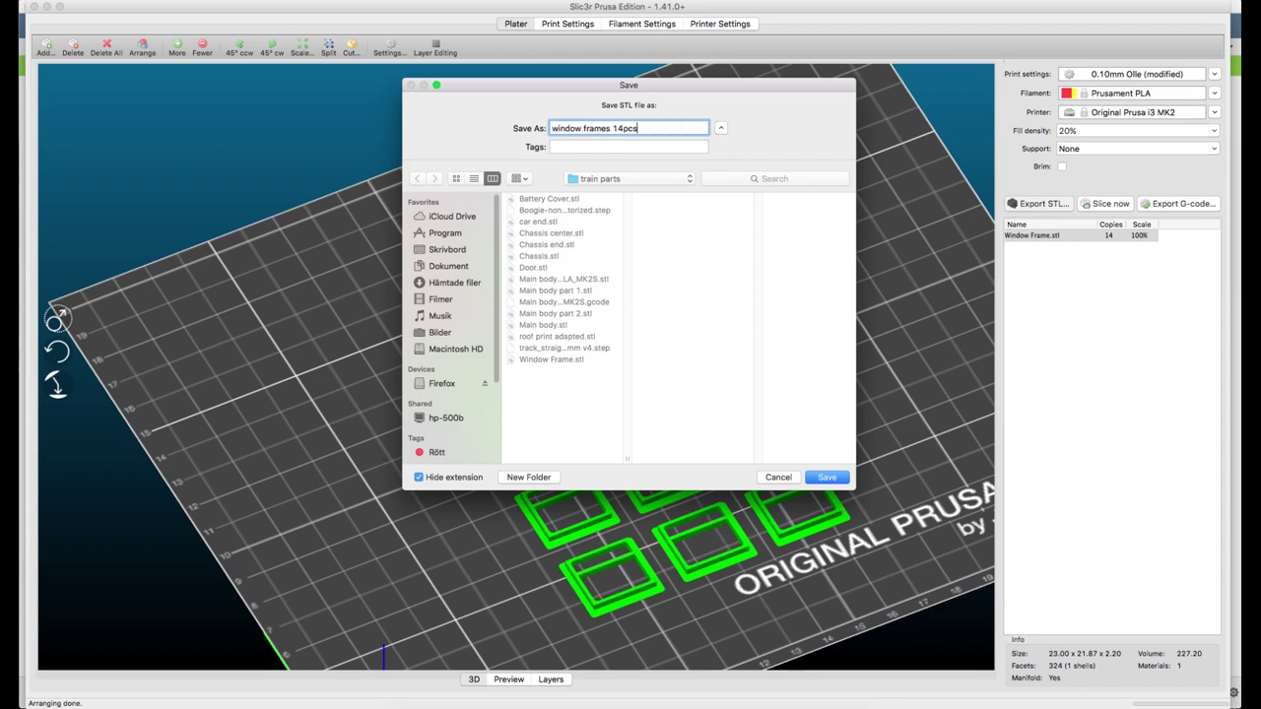
key(Return)
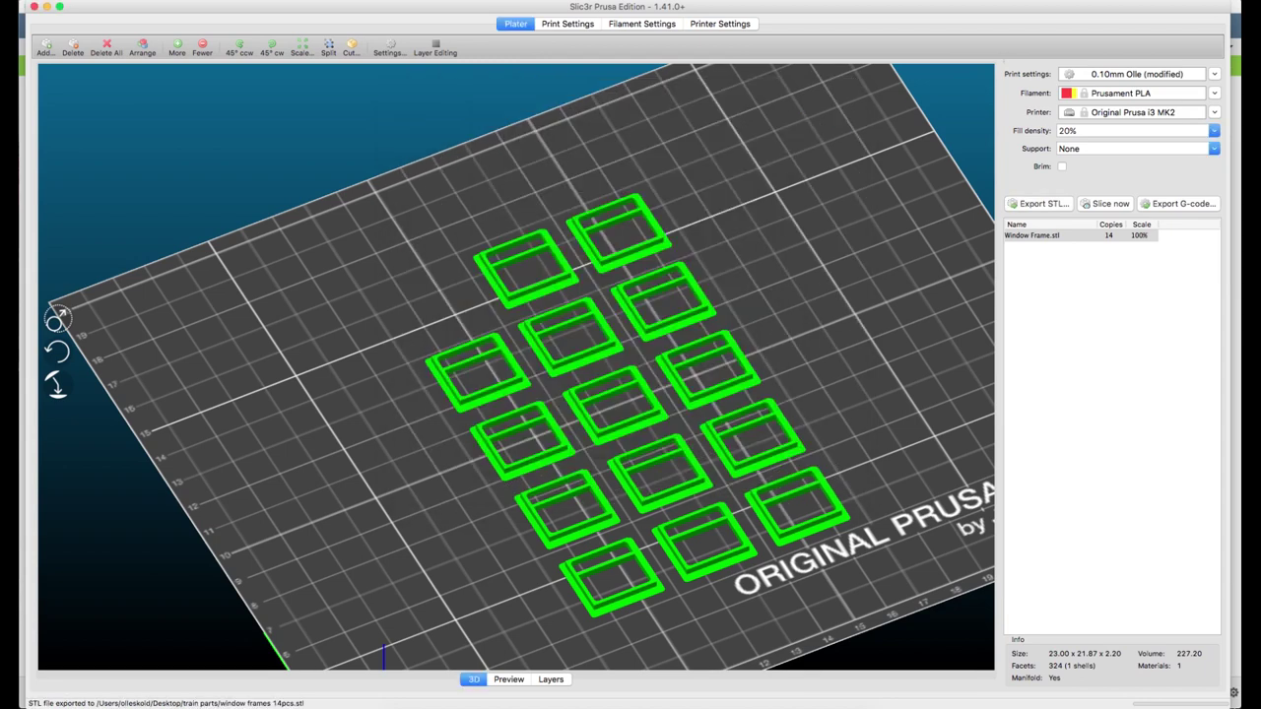
- Clear all window frames from the plate and load Door.stl
click(108, 47)
click(45, 47)
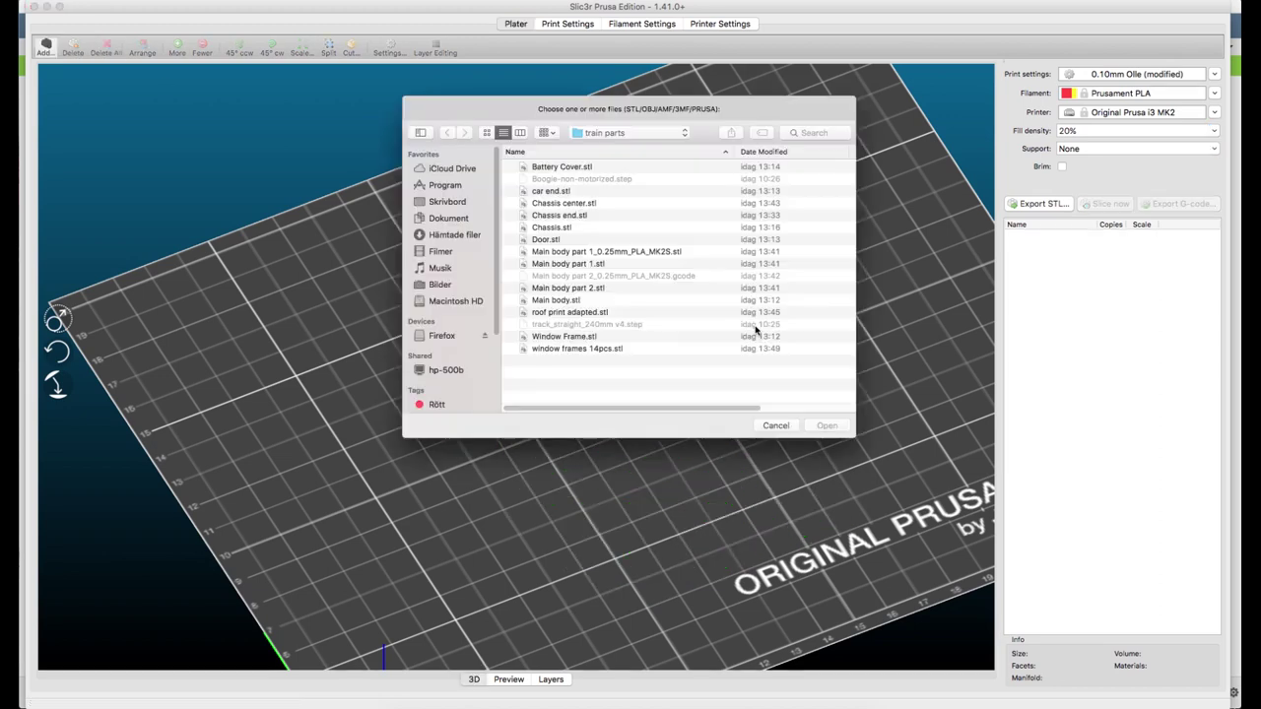
click(551, 239)
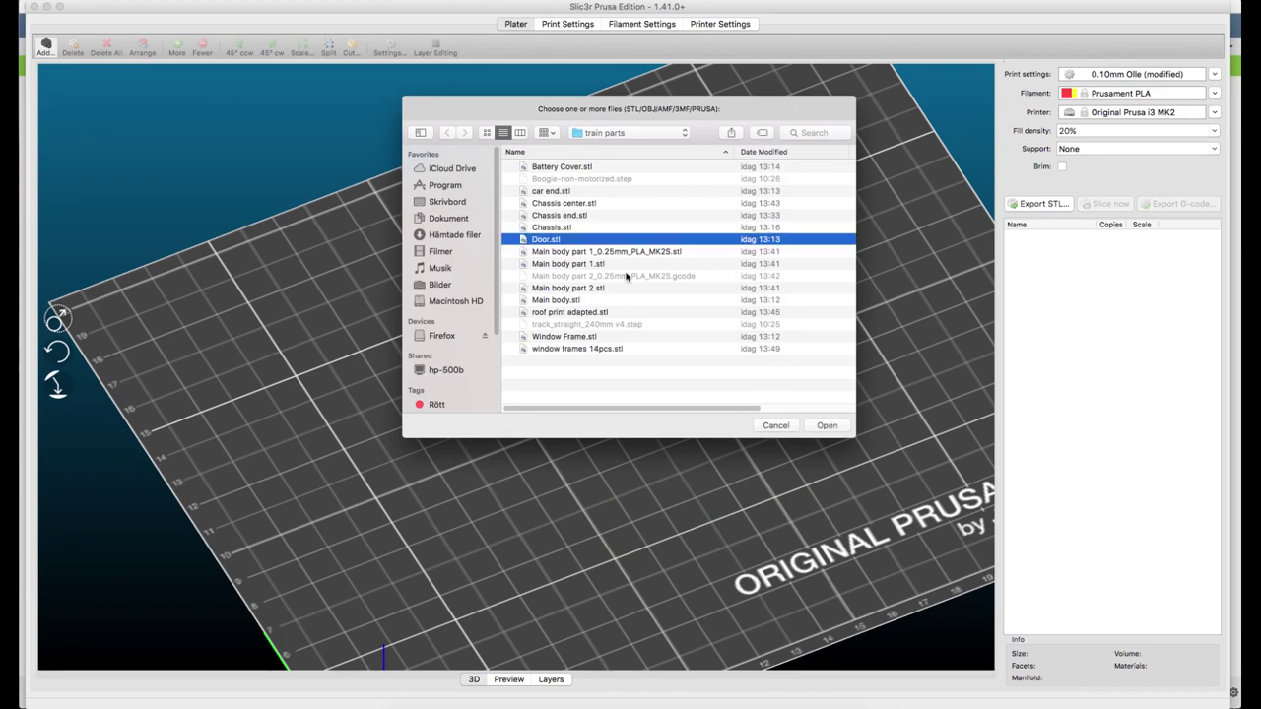
click(828, 426)
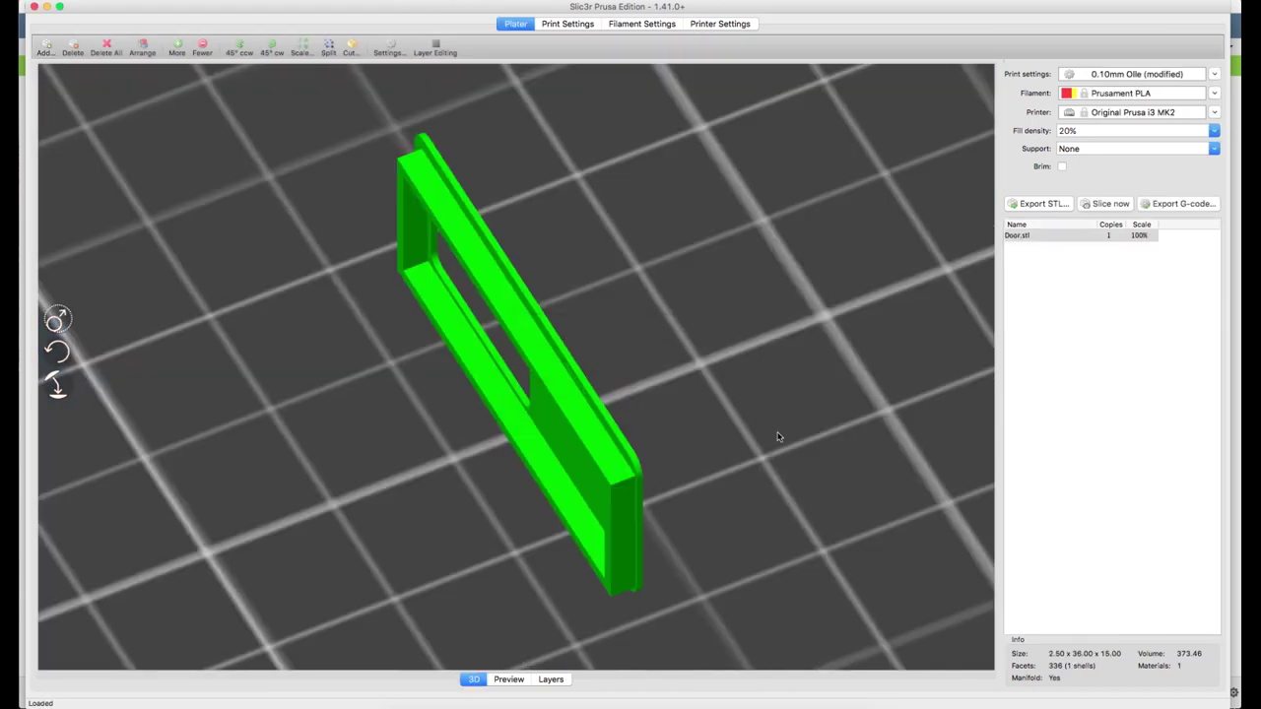
- Rotate the door 90° around X and 90° around Y so it lies flat
right_click(586, 455)
mouse_move(705, 544)
click(788, 542)
text(90)
key(Return)
right_click(560, 418)
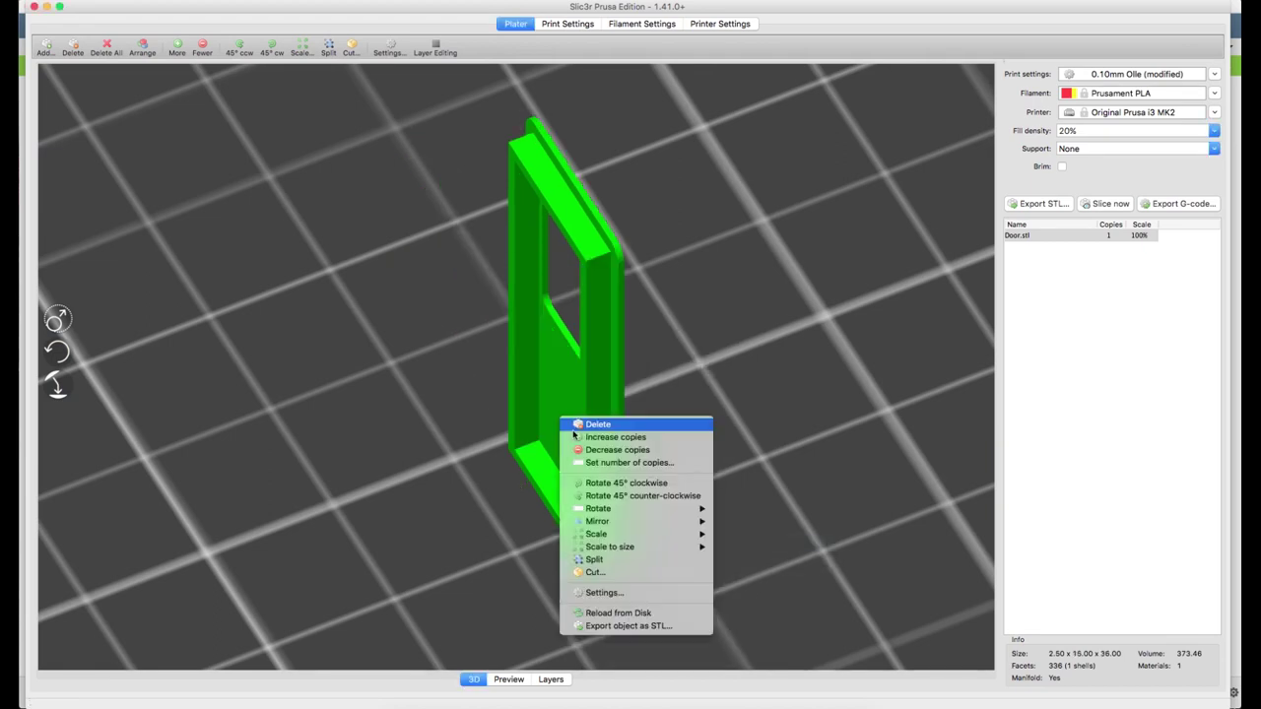
mouse_move(619, 510)
click(758, 522)
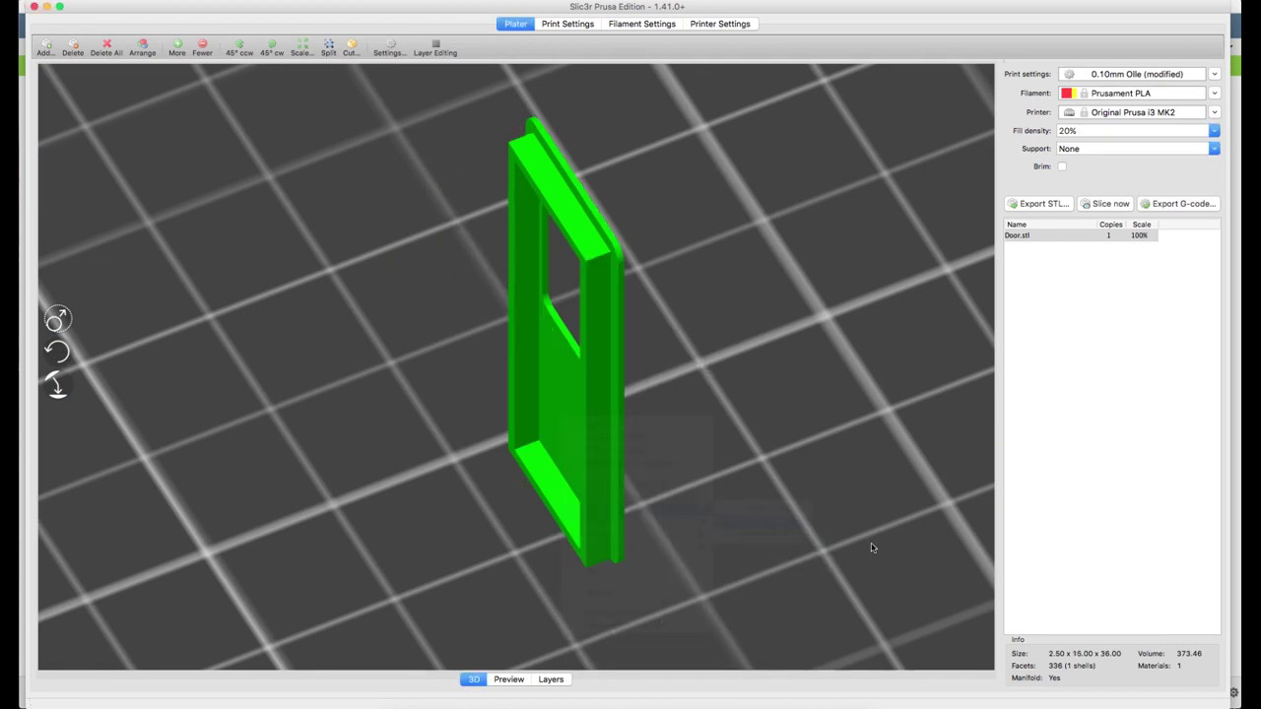
text(90)
key(Return)
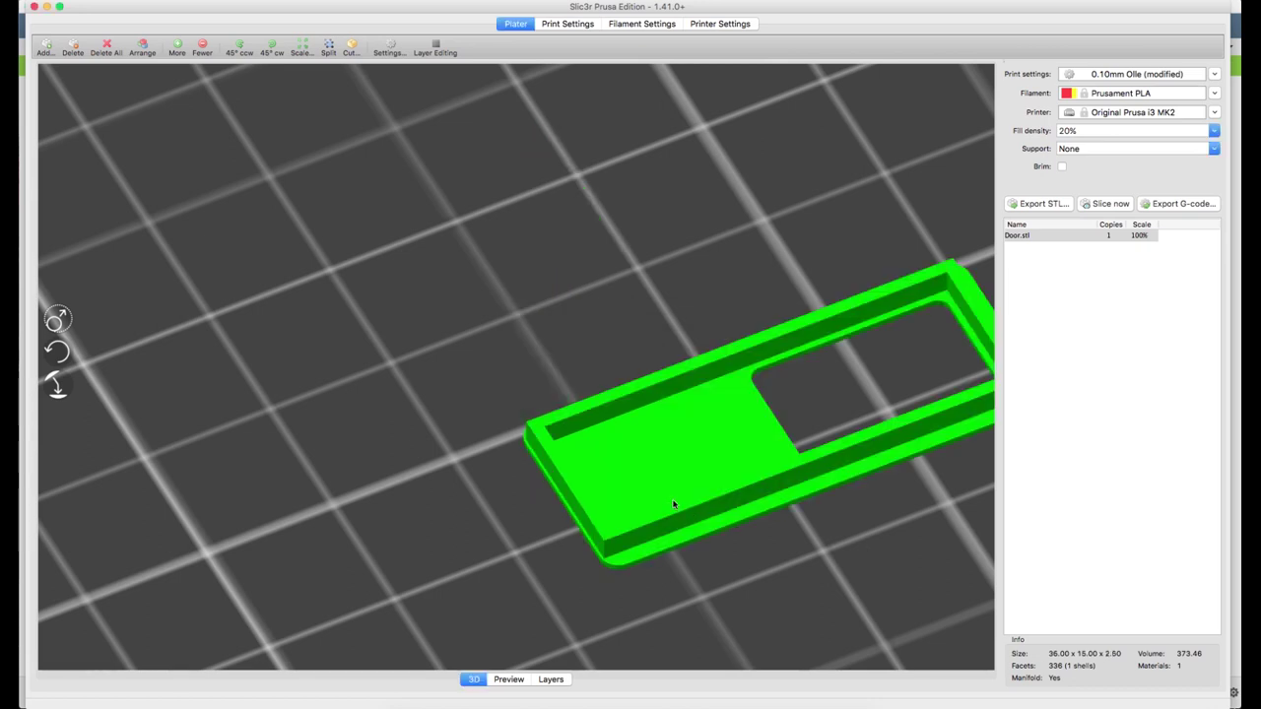
- Make four copies of the door, arrange them, and show the sliced preview
scroll(670, 507, down, 10)
right_click(587, 440)
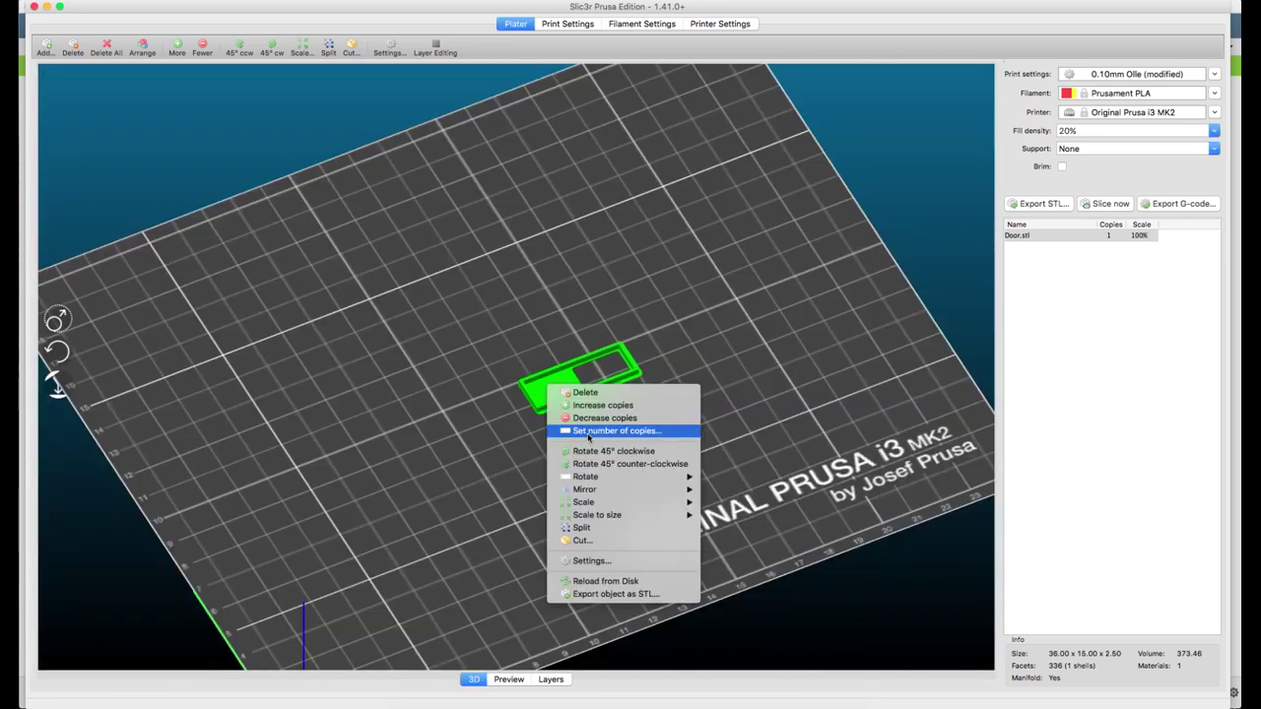
click(591, 431)
text(4)
key(Return)
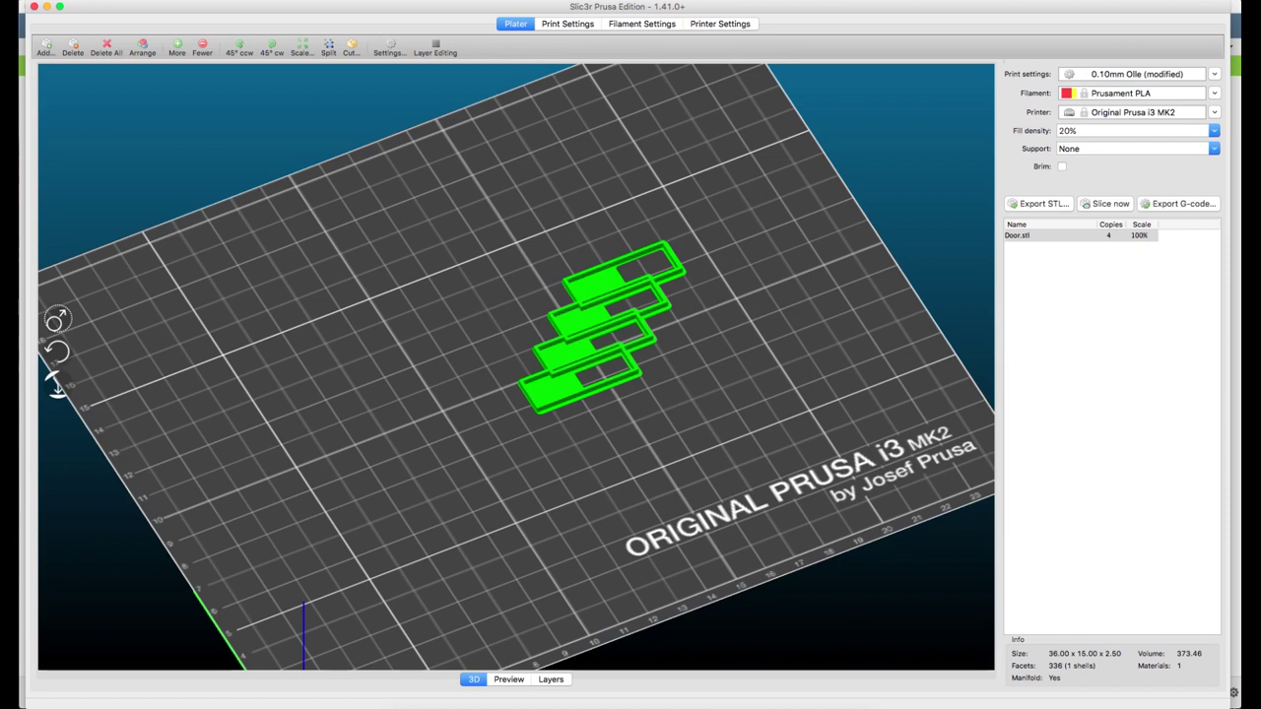
click(144, 49)
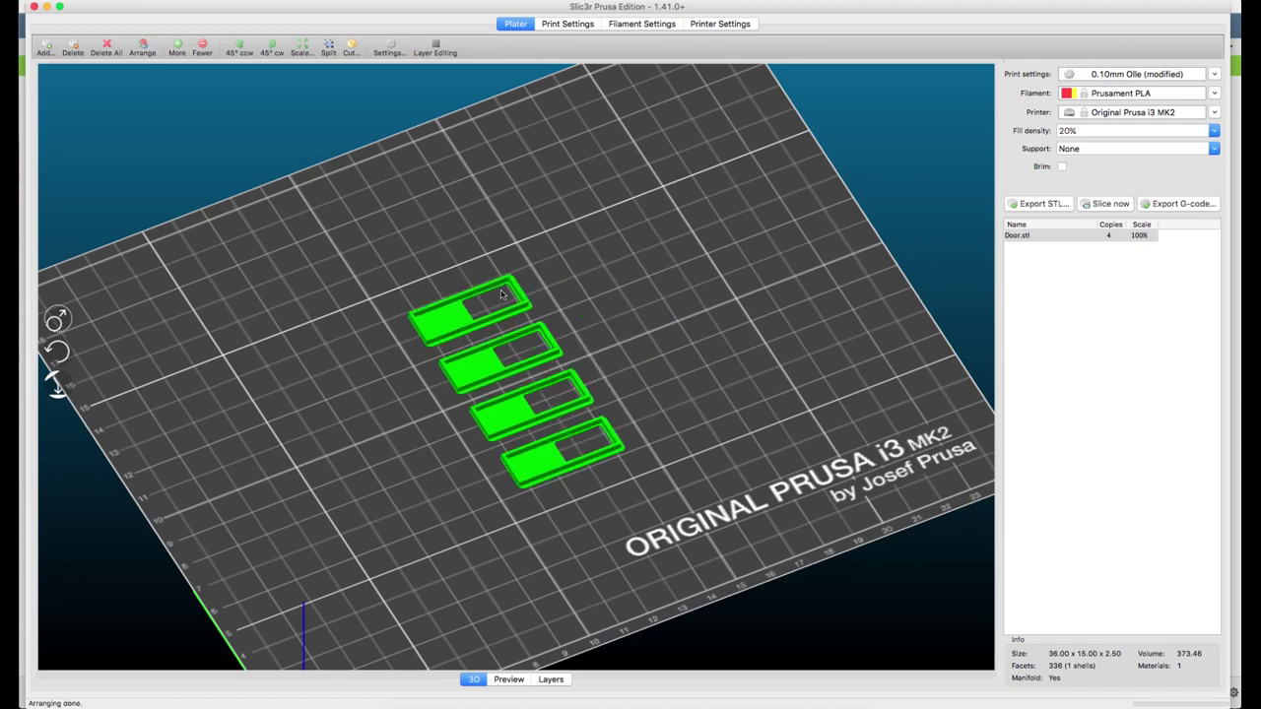
scroll(703, 380, up, 5)
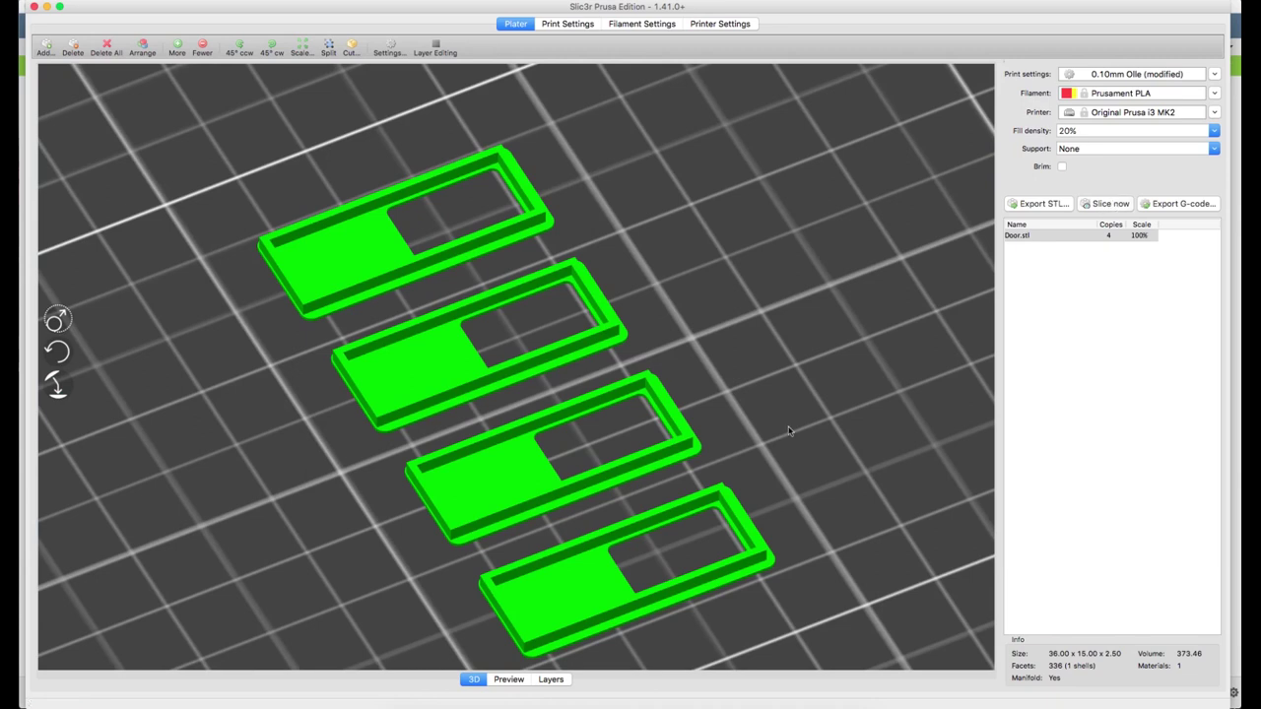
drag(776, 453, 780, 429)
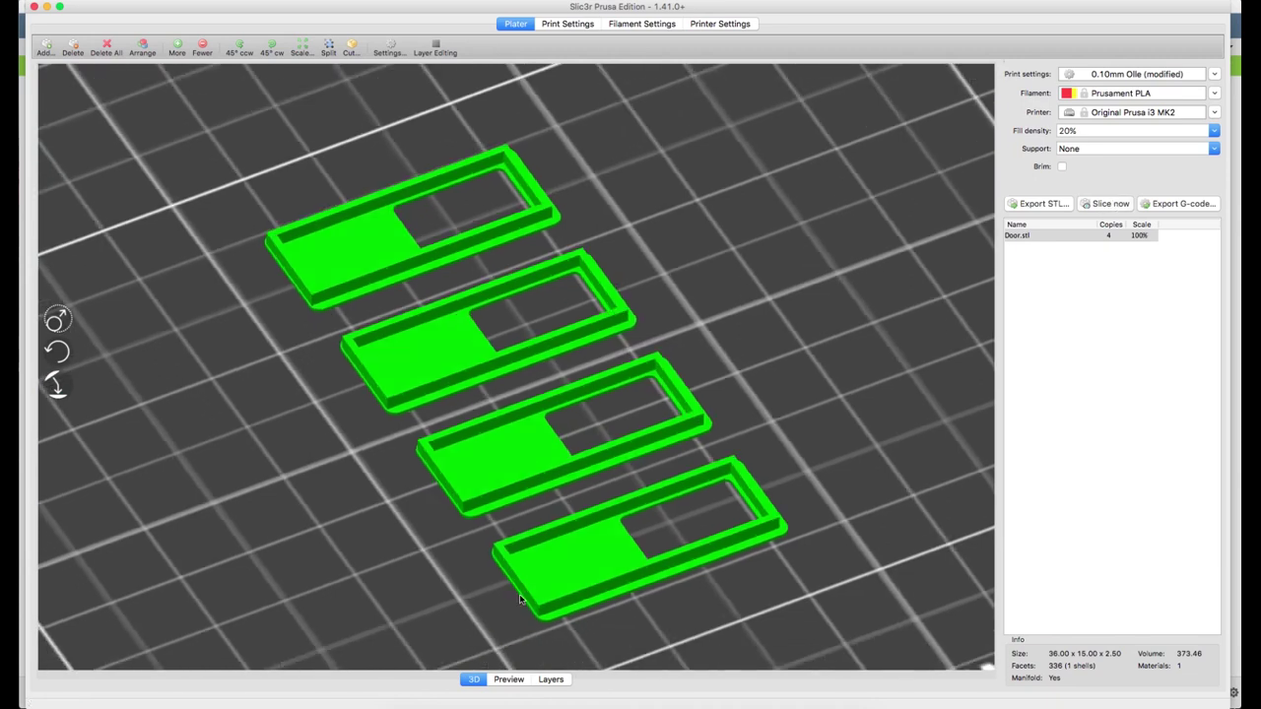
click(508, 680)
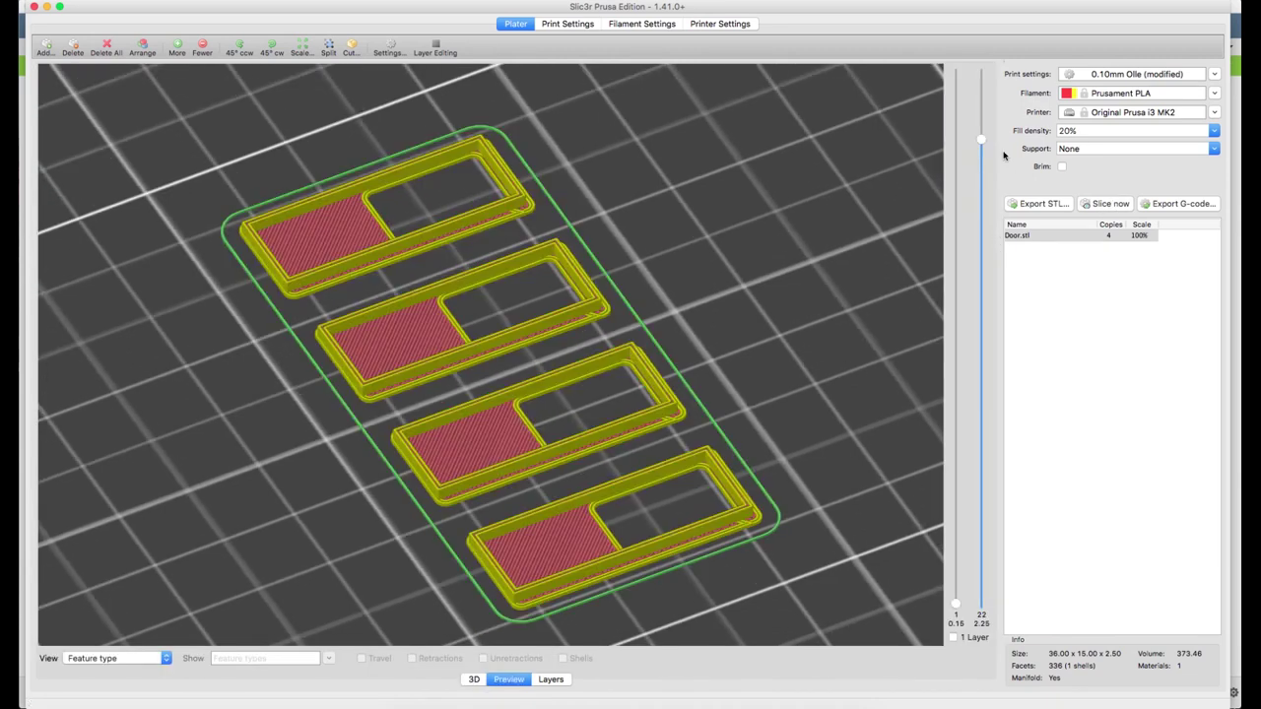
drag(988, 144, 958, 625)
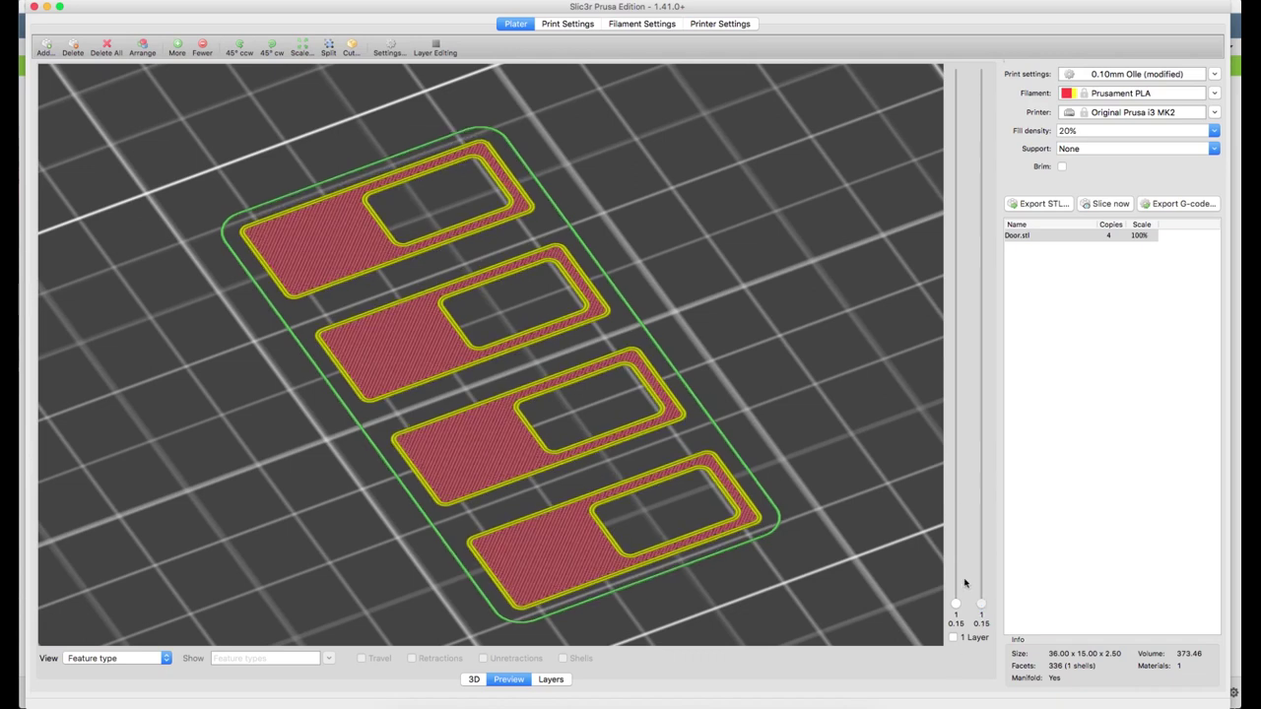
drag(963, 578, 982, 77)
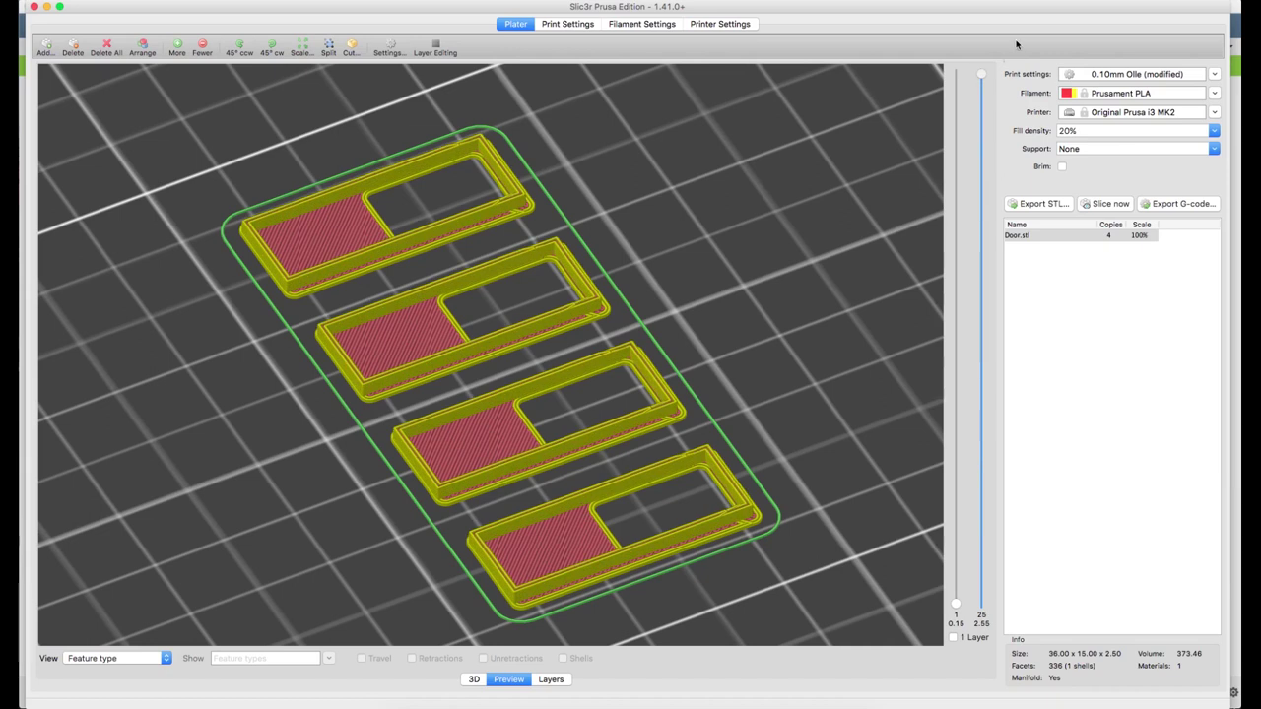
scroll(902, 358, down, 5)
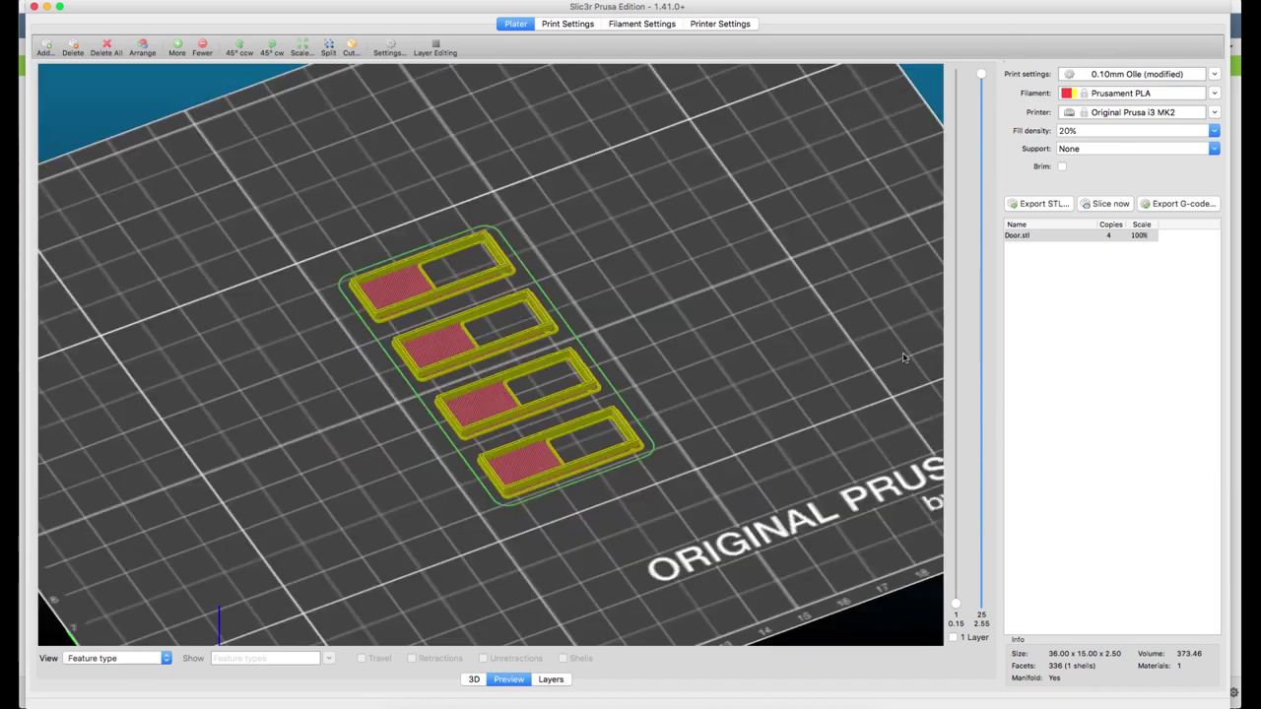
- Save the four doors as 'Door 4pcs.stl' in train parts, then Delete All from the plate
click(1039, 207)
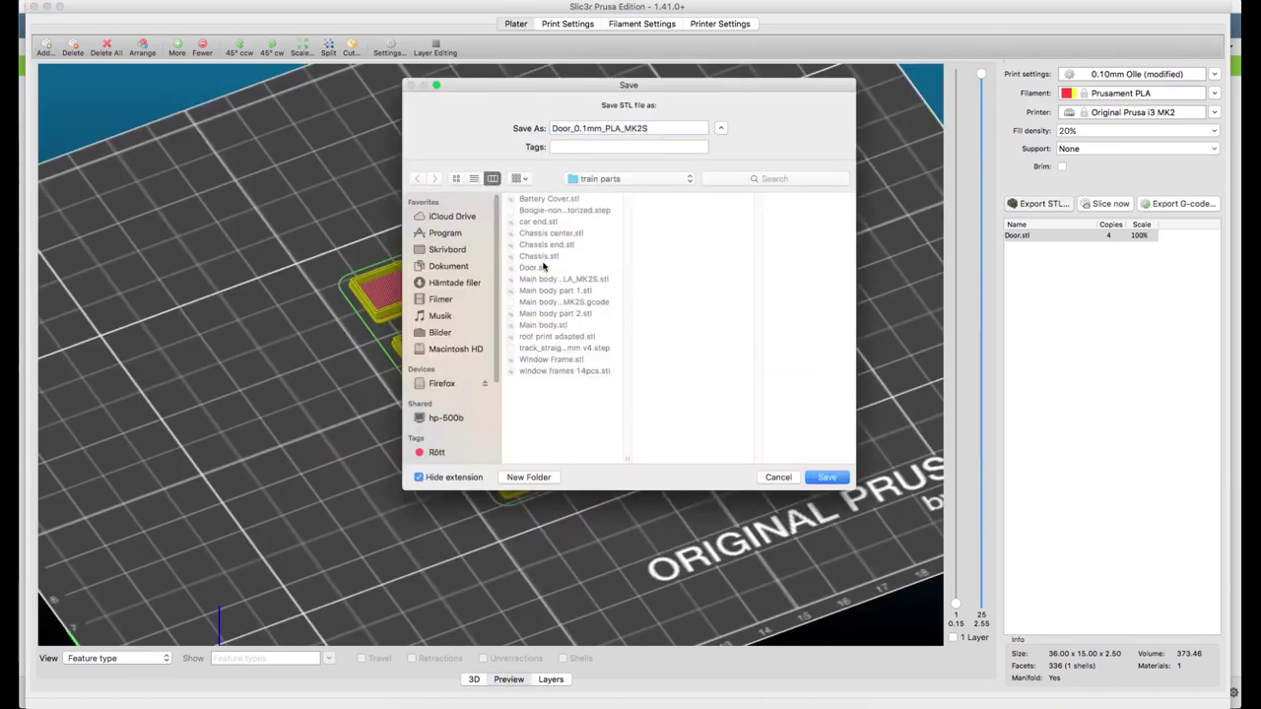
click(546, 268)
click(598, 127)
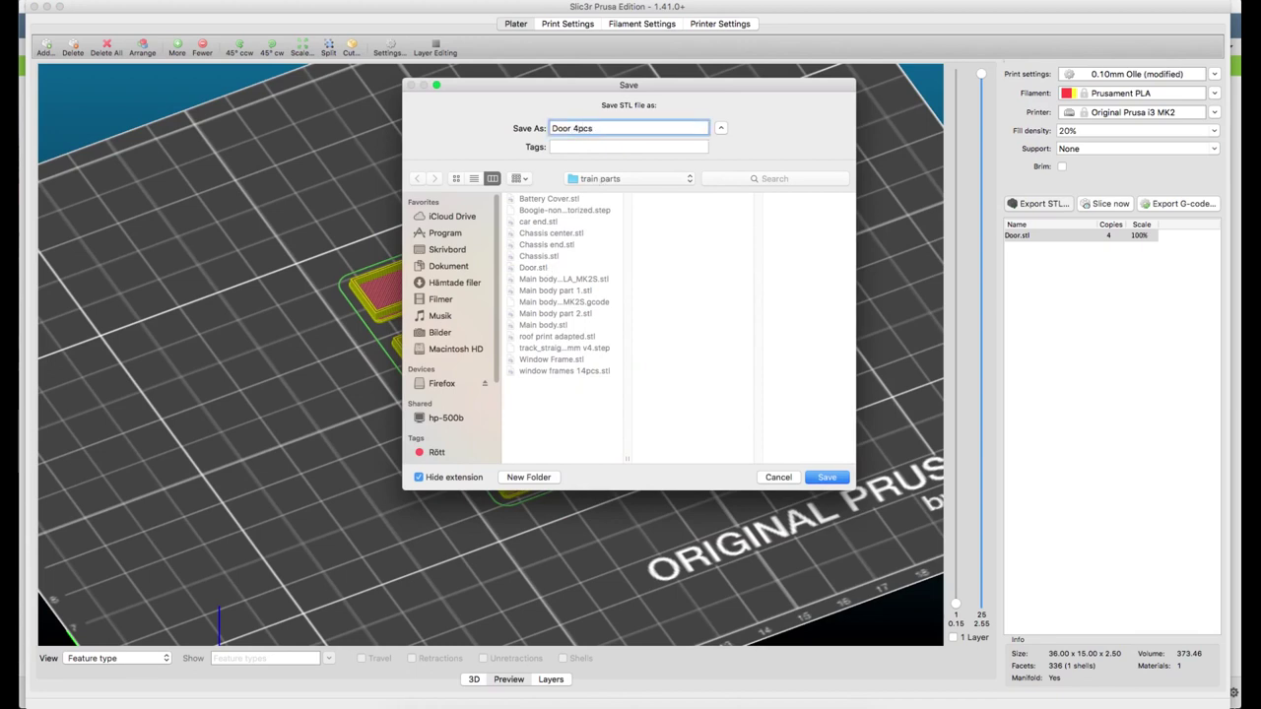
key(Return)
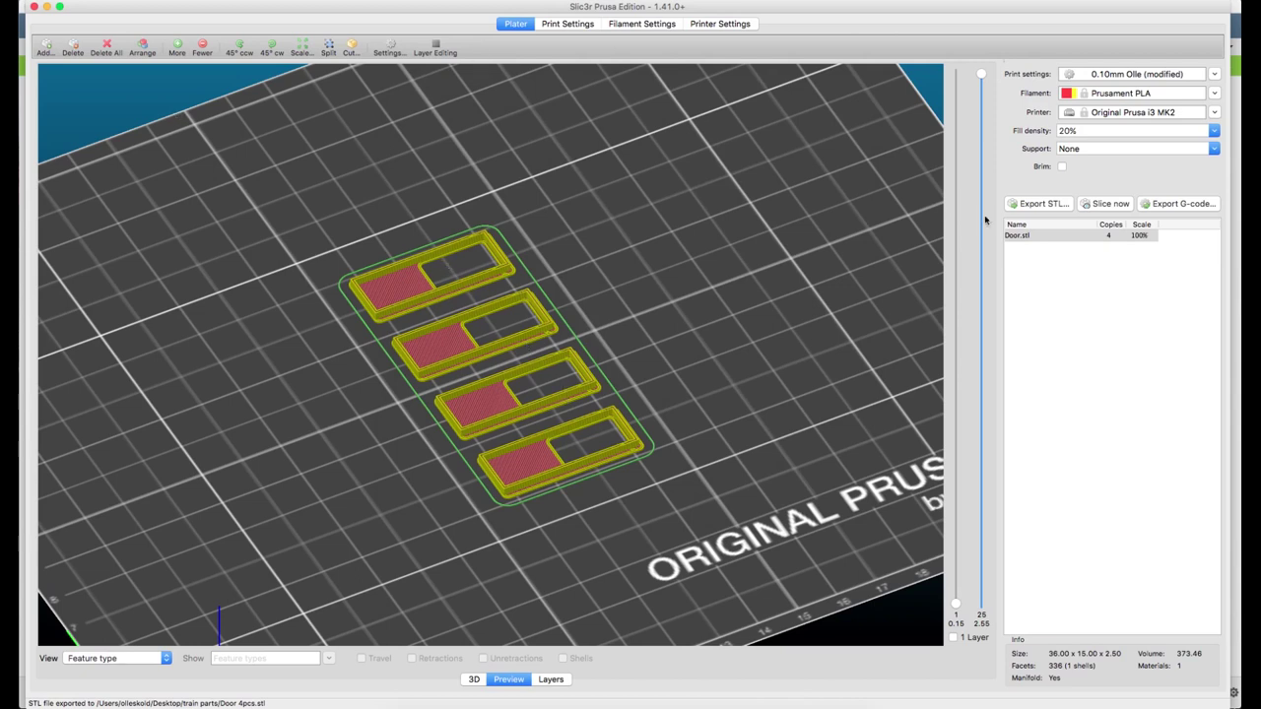
scroll(527, 527, up, 3)
click(106, 49)
- Add car end.stl from the train parts folder and centre it in the 3D view
scroll(374, 292, up, 3)
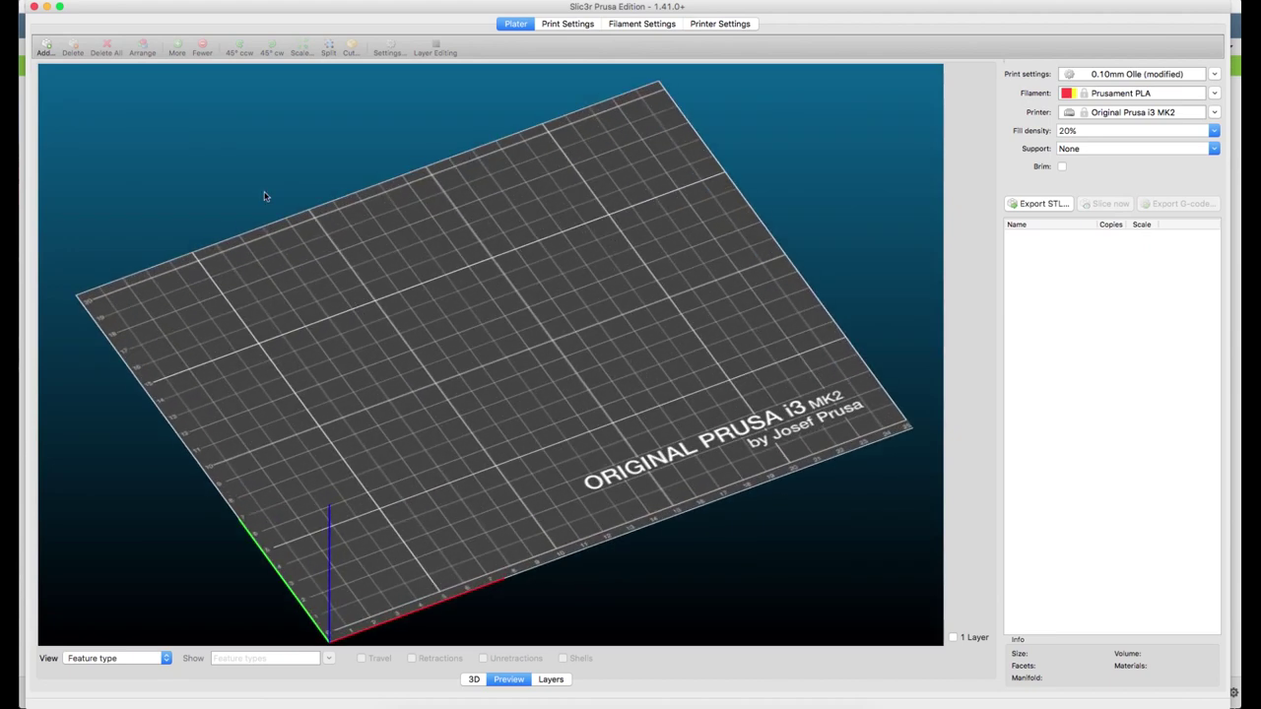
click(45, 48)
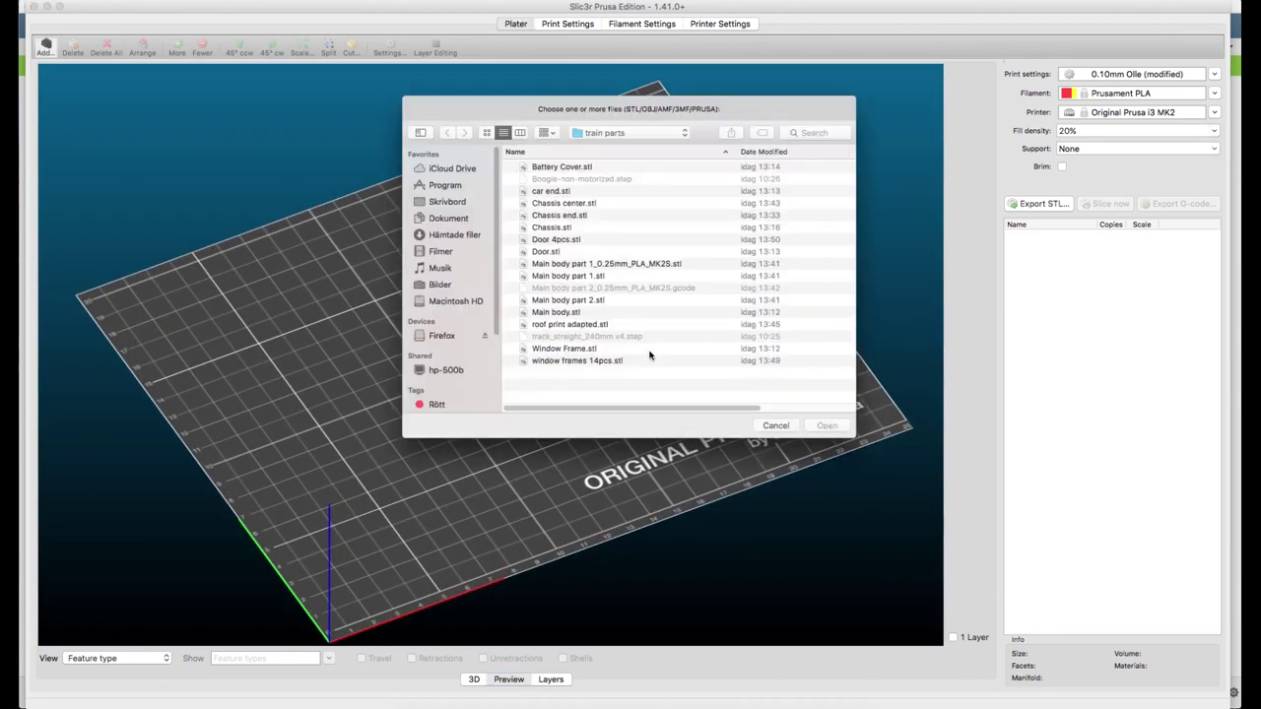
click(565, 215)
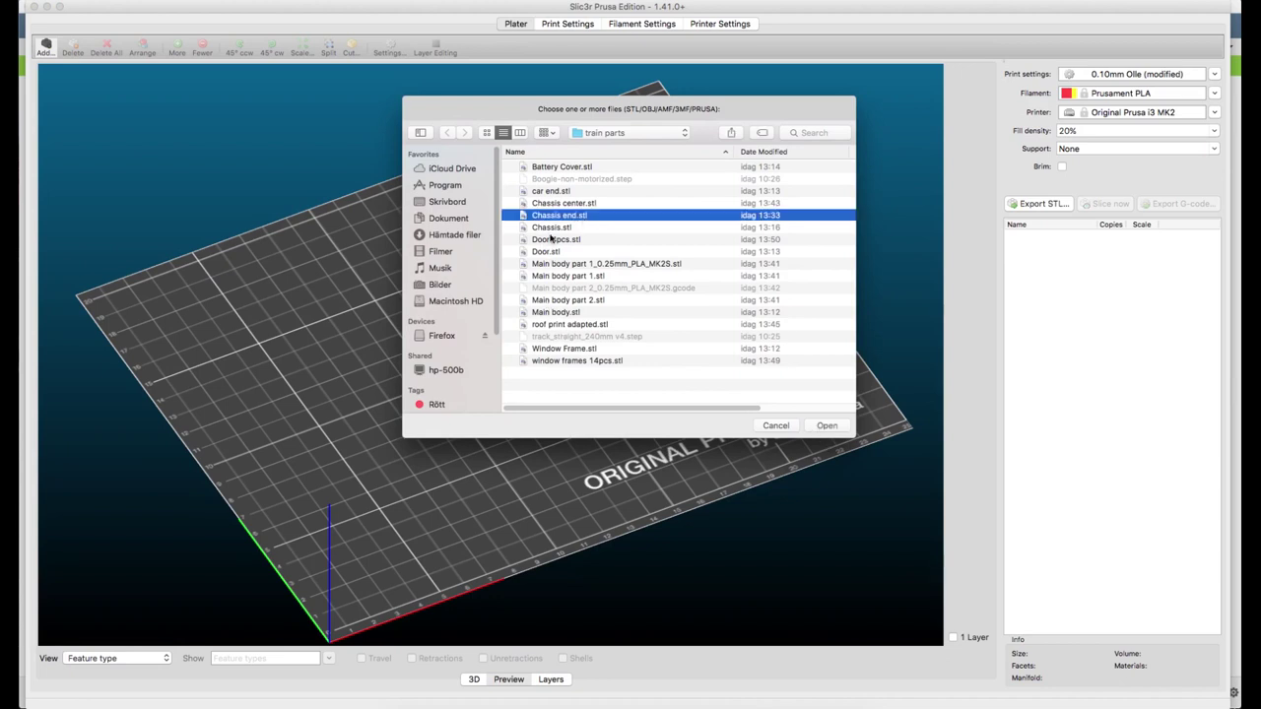
click(554, 193)
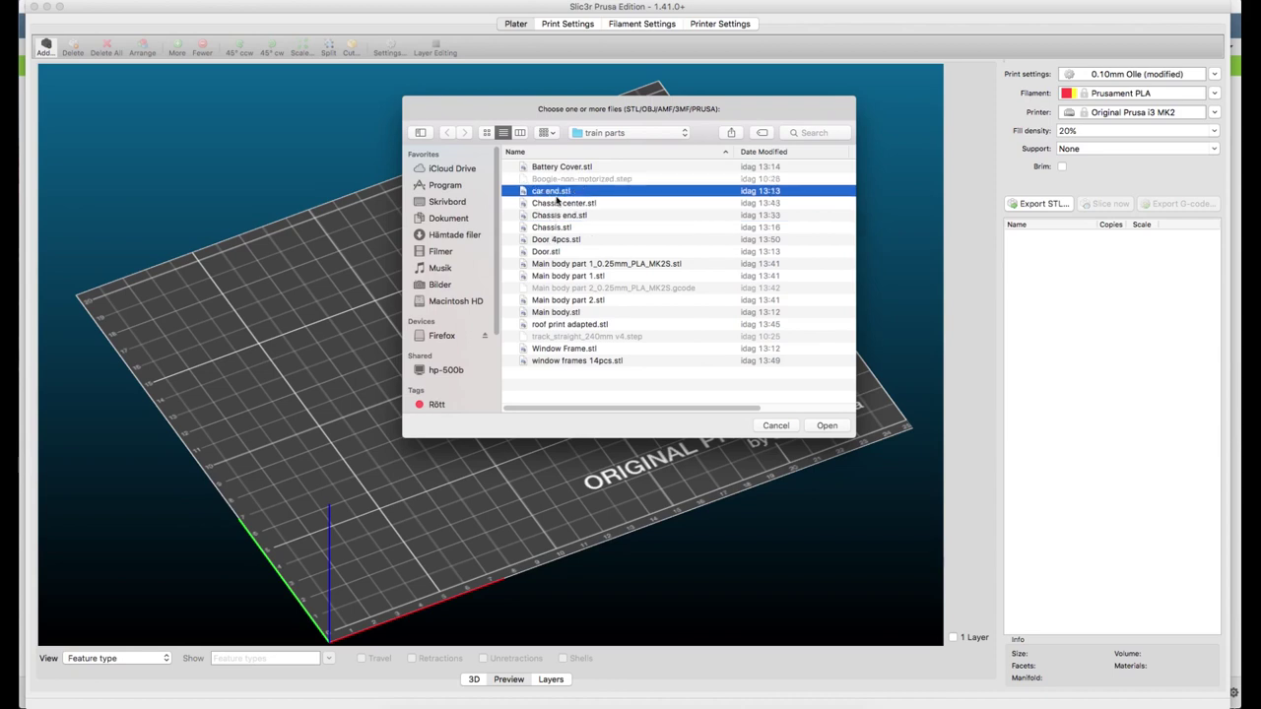
click(822, 423)
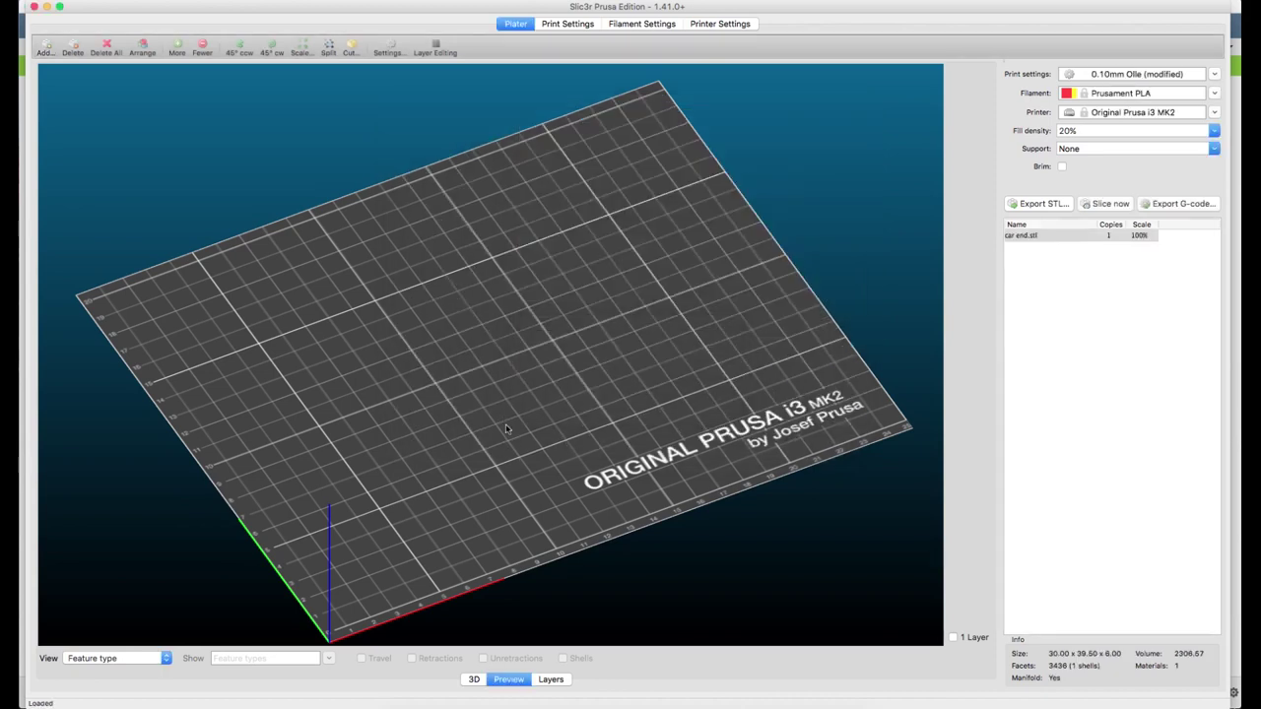
click(474, 679)
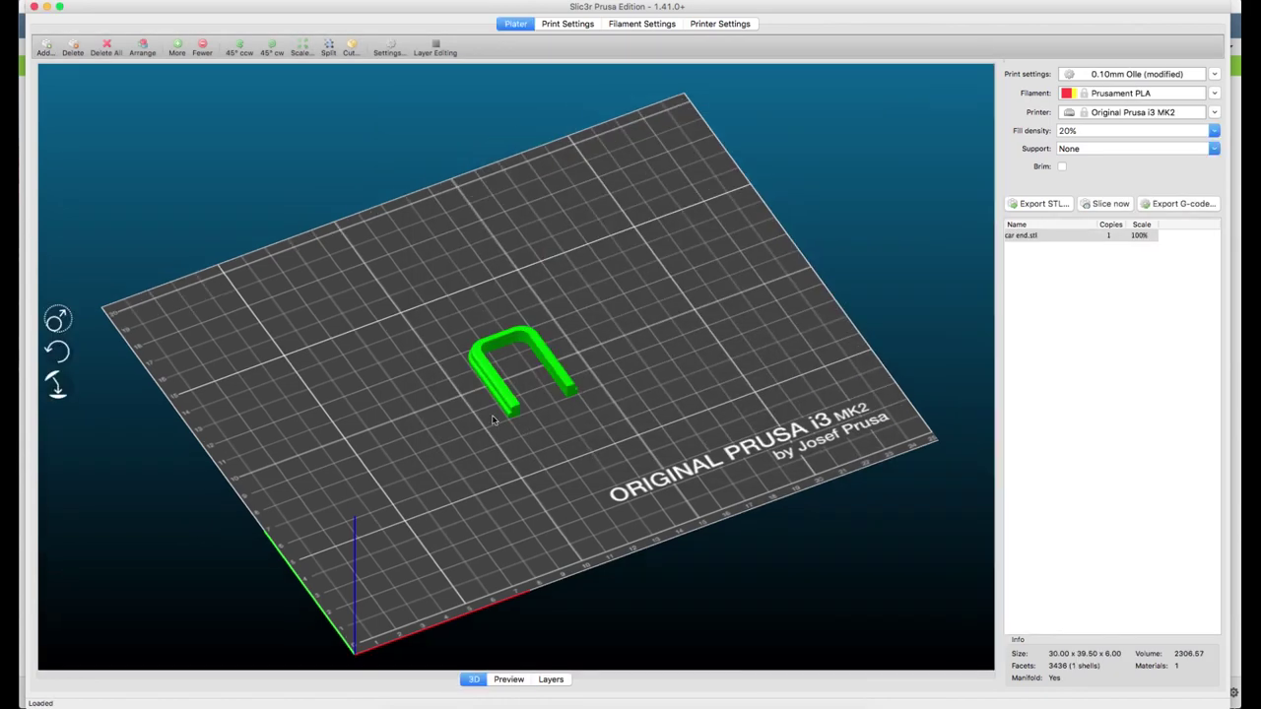
scroll(495, 426, up, 5)
right_drag(495, 426, 534, 384)
- Add a second copy of the car end and drag it alongside the first
right_click(500, 403)
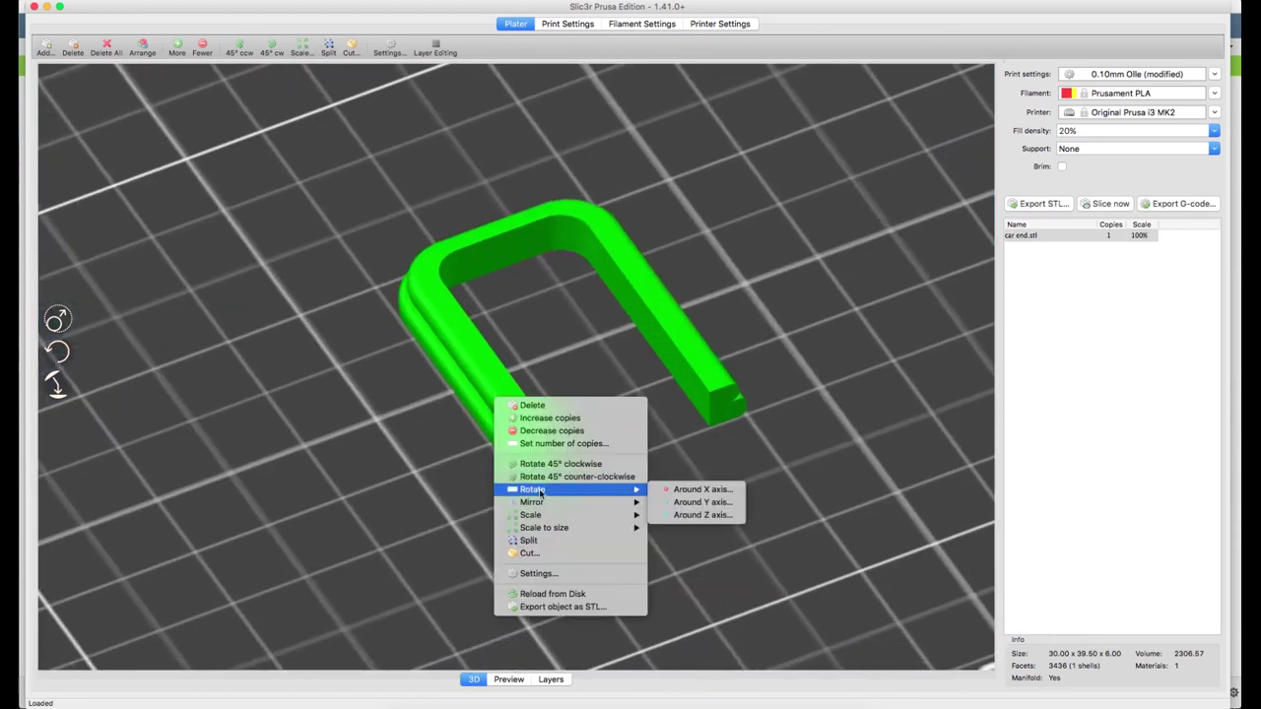
click(545, 419)
scroll(519, 523, down, 3)
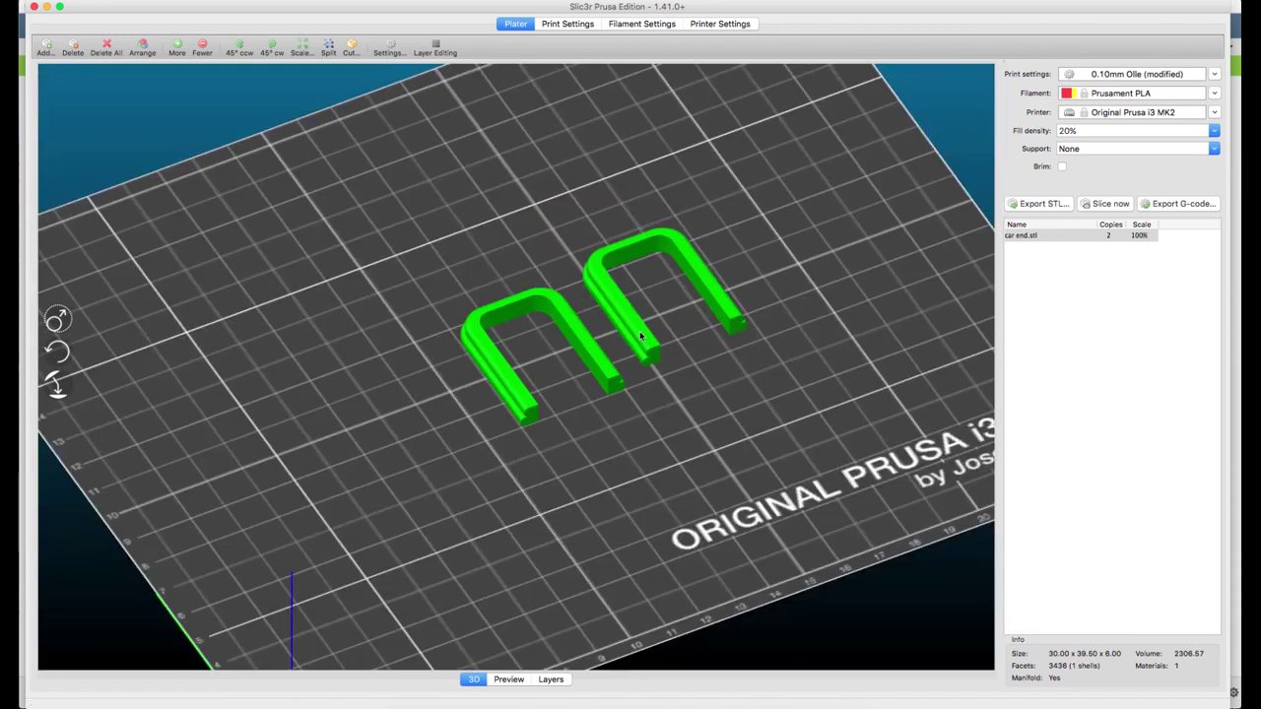
scroll(636, 350, up, 3)
drag(635, 349, 626, 353)
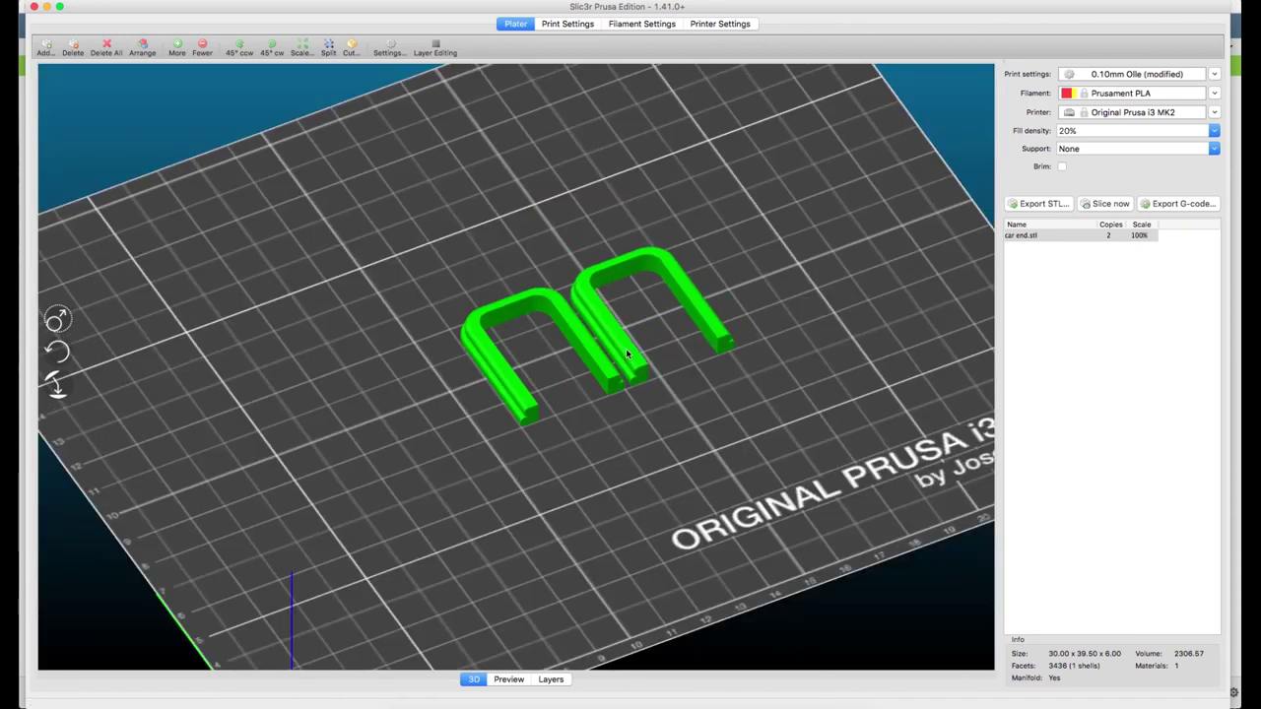
scroll(735, 347, up, 3)
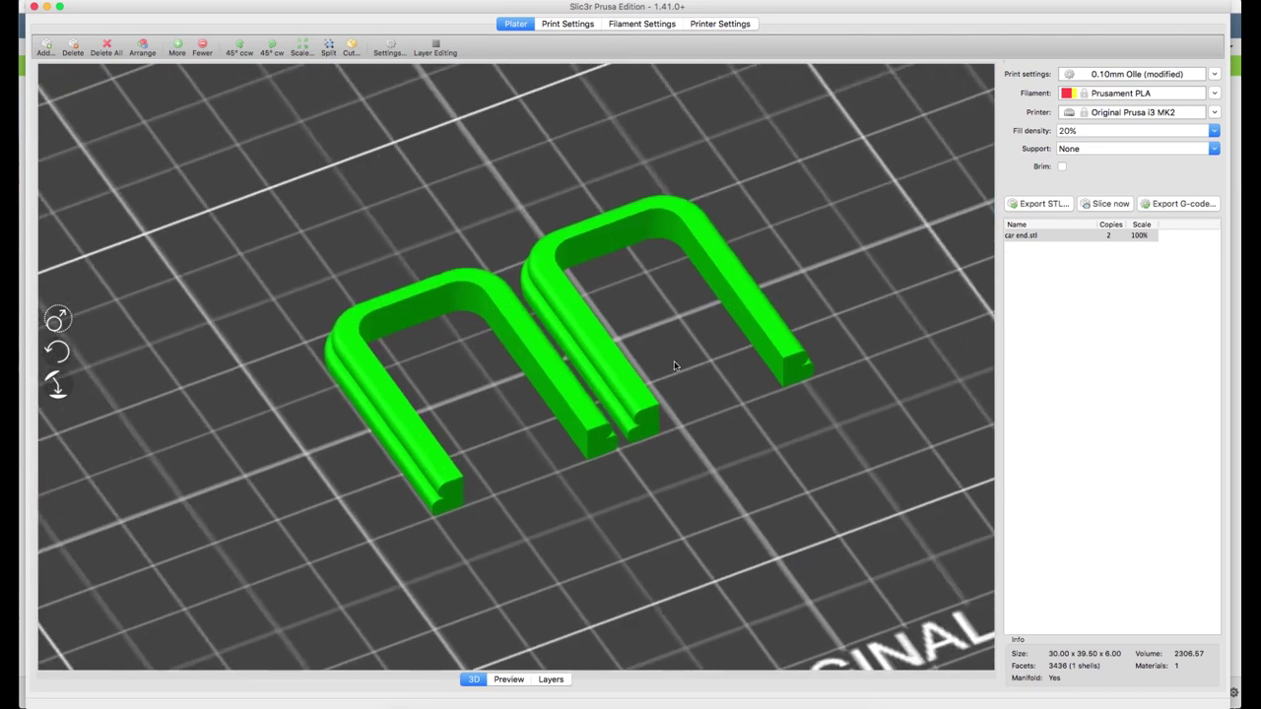
drag(675, 365, 703, 375)
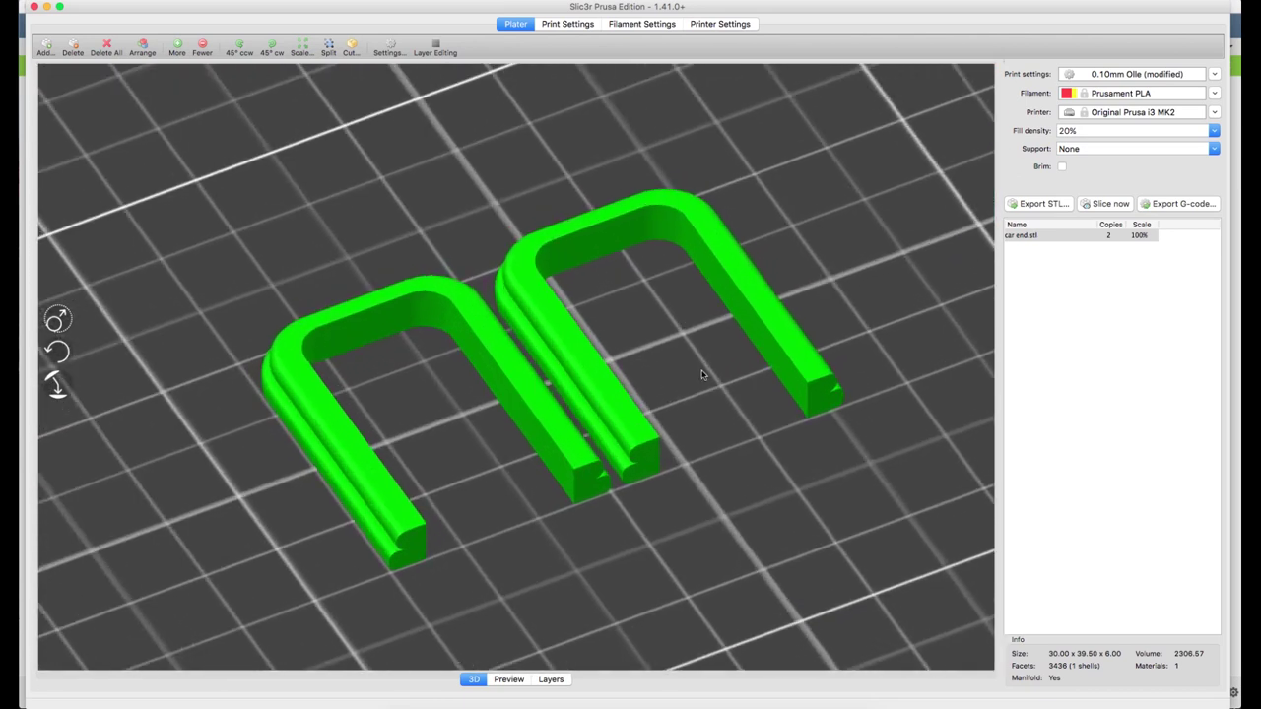
- Inspect the 60 sliced layers of both car ends, then start the STL export
click(506, 680)
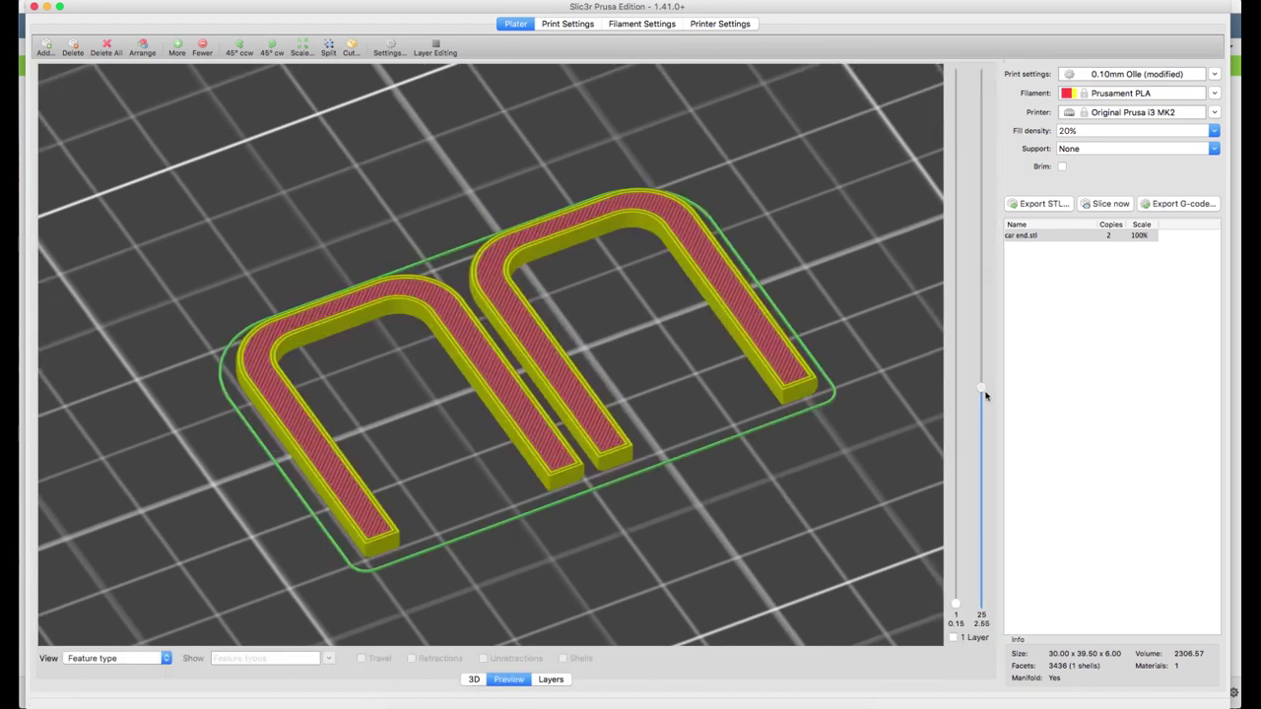
drag(986, 395, 957, 63)
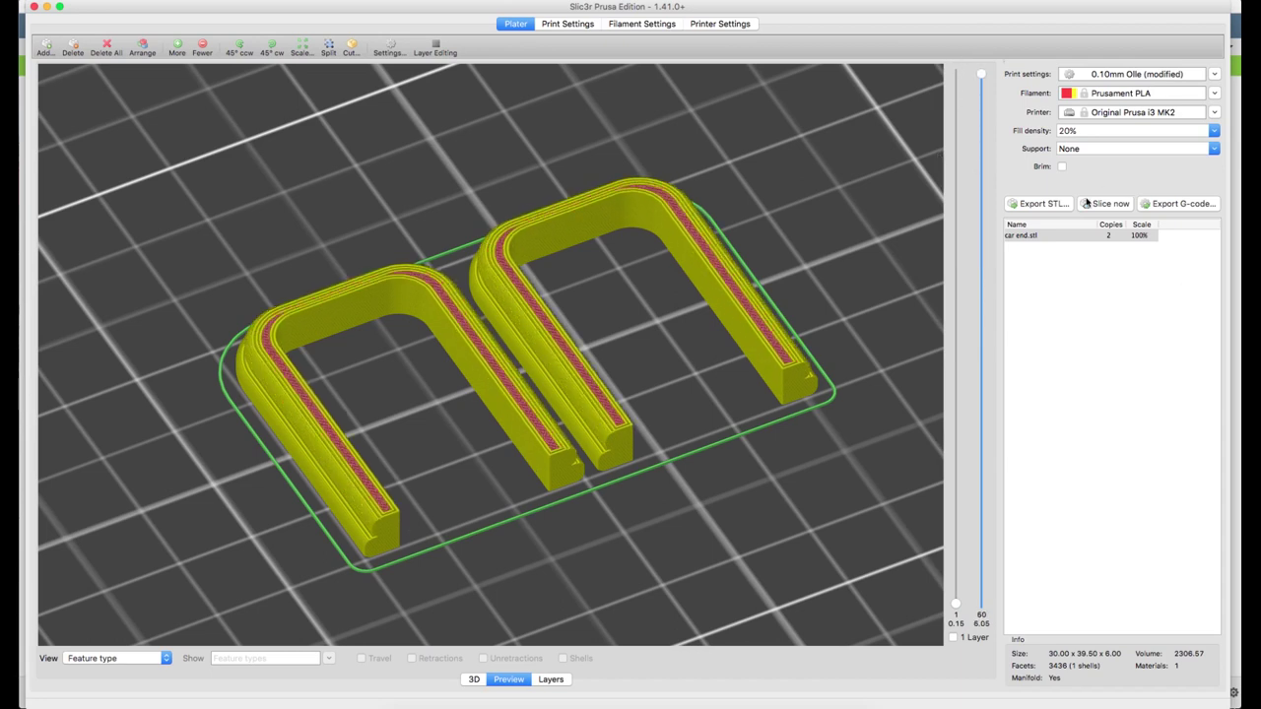
click(1039, 203)
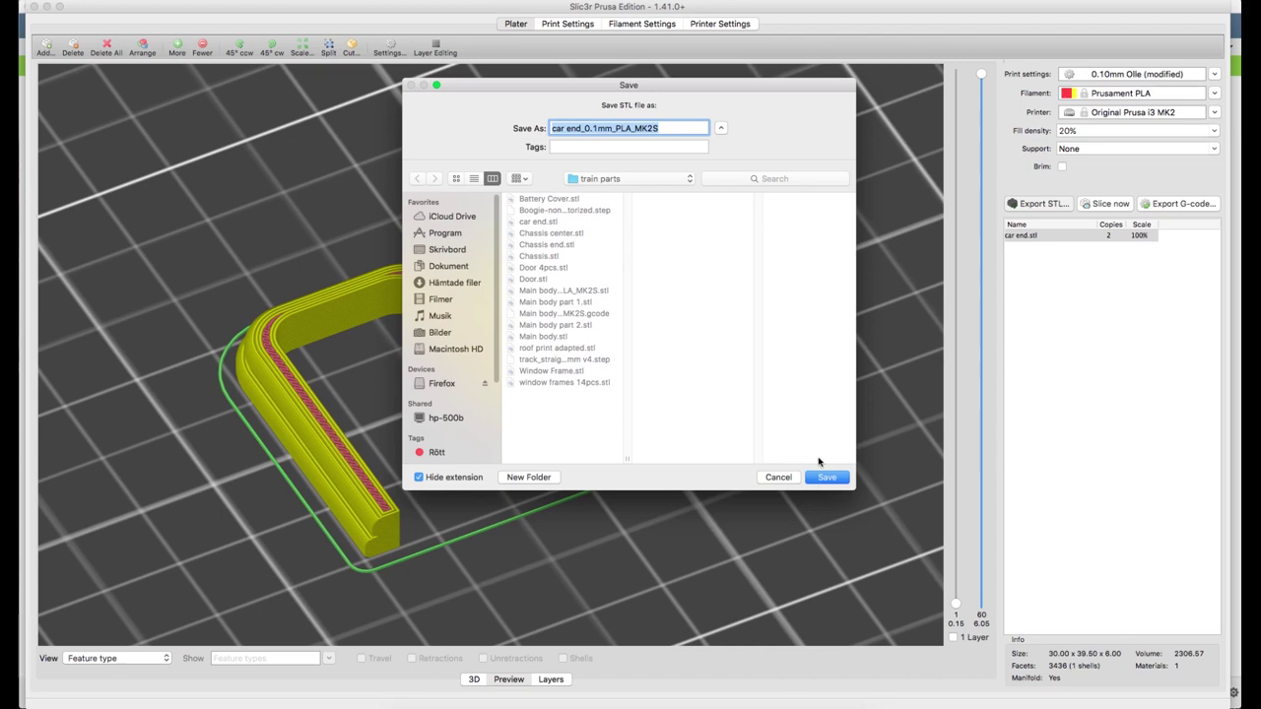
- Save the plate as 'car end 2pcs.stl' in the train parts folder
click(529, 222)
click(597, 128)
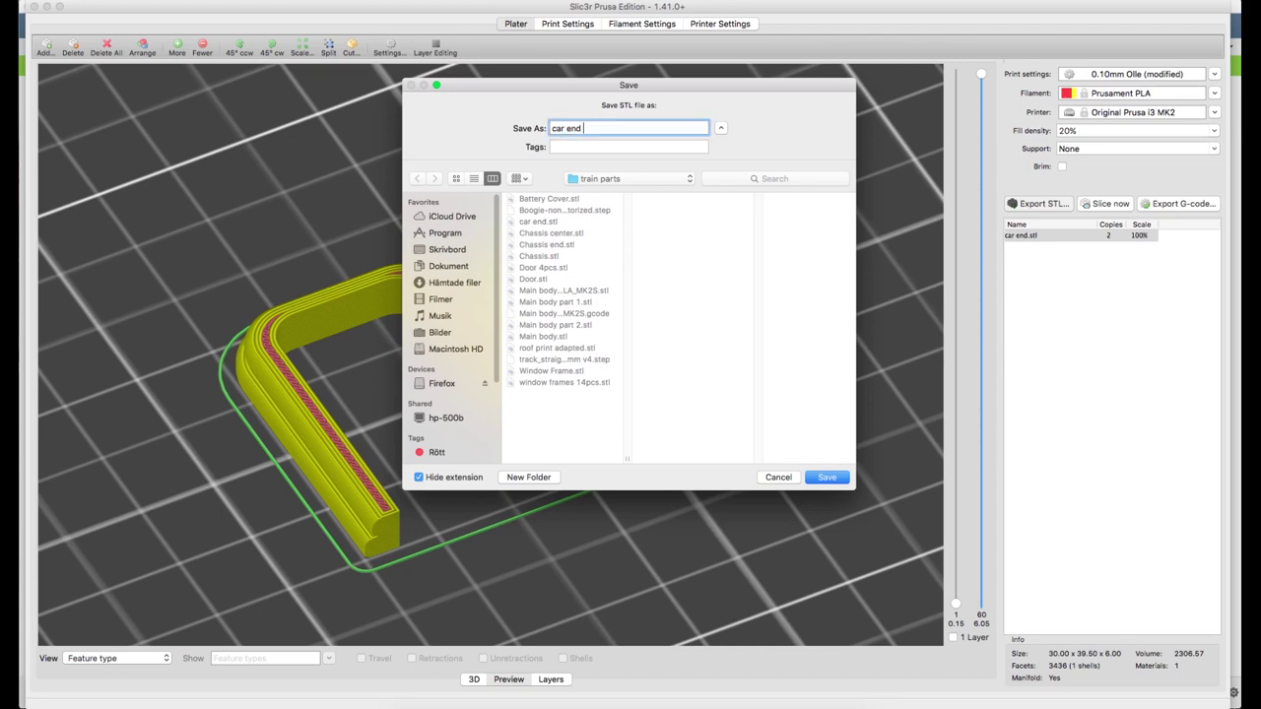
key(Return)
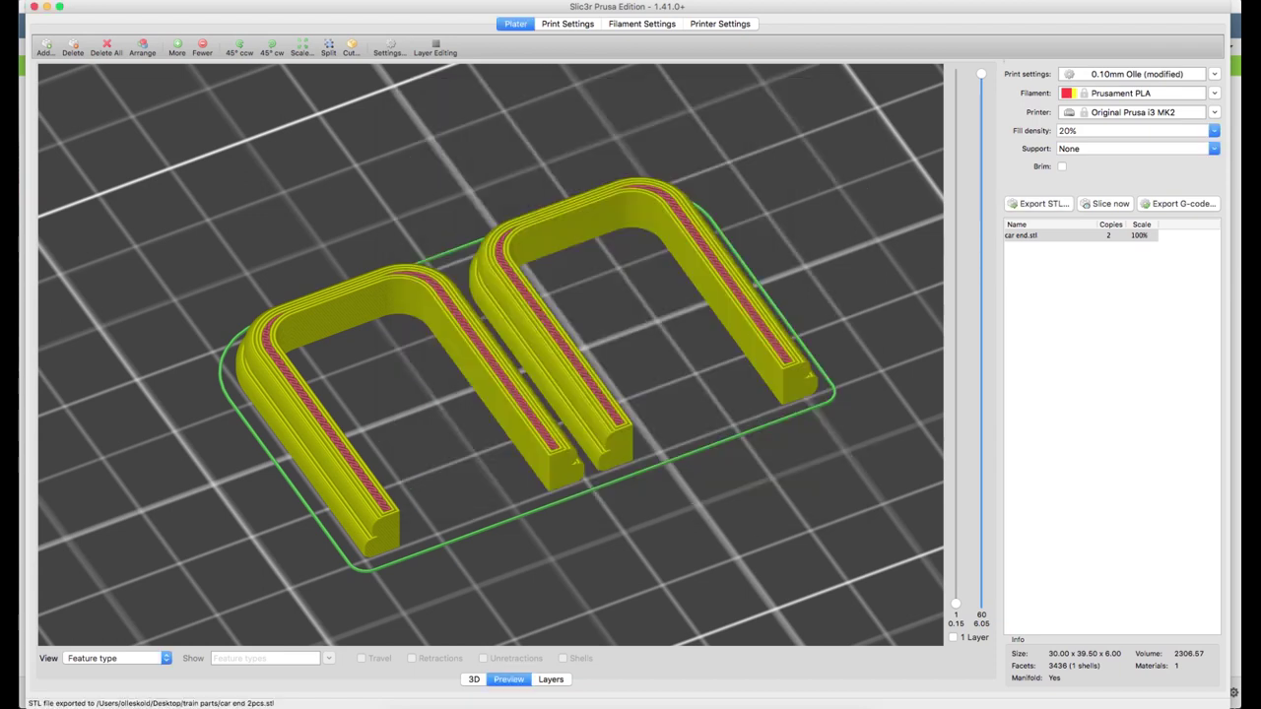
scroll(550, 249, down, 6)
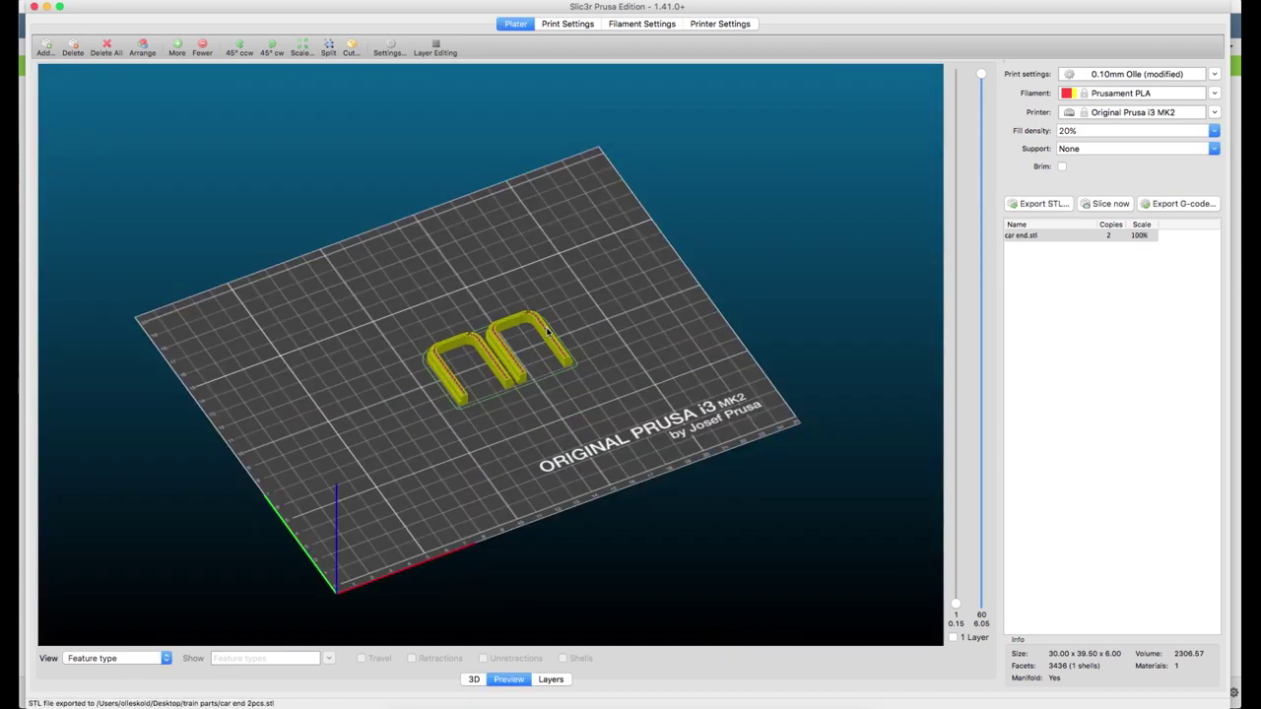
scroll(548, 332, up, 3)
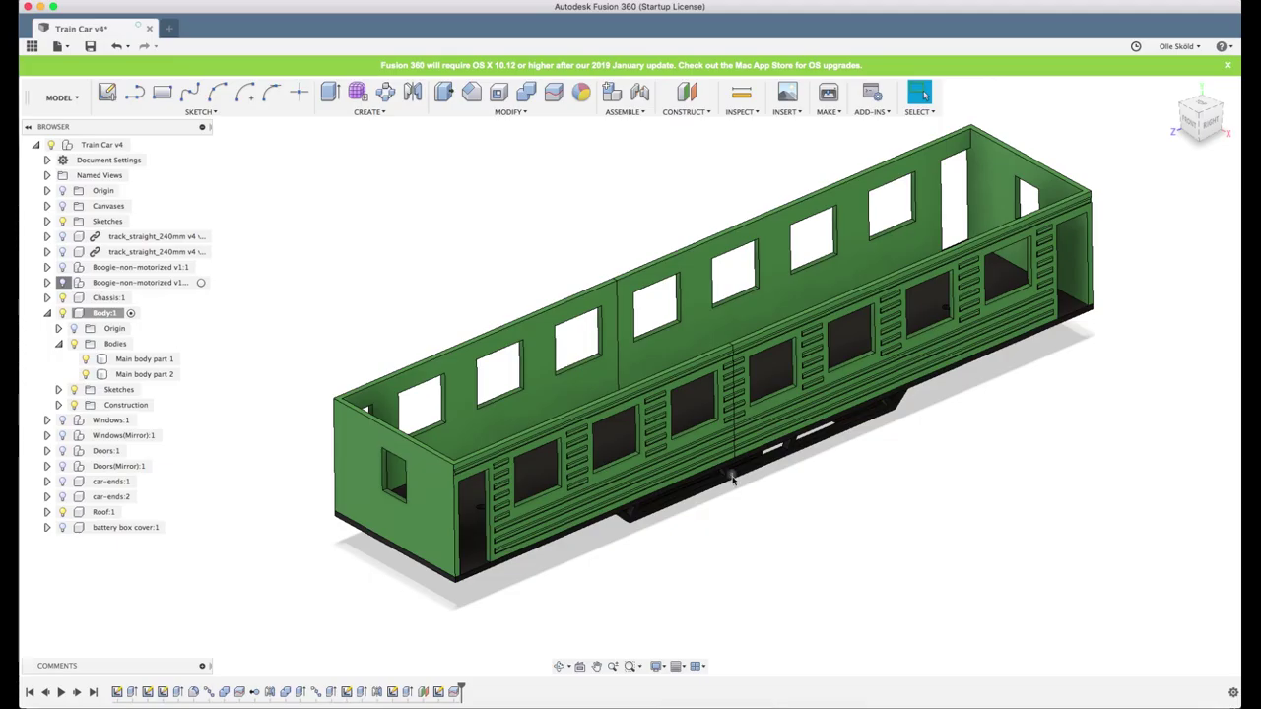
- Collapse Body:1 and make car-ends, doors, windows, both bogies and both track pieces visible
click(47, 313)
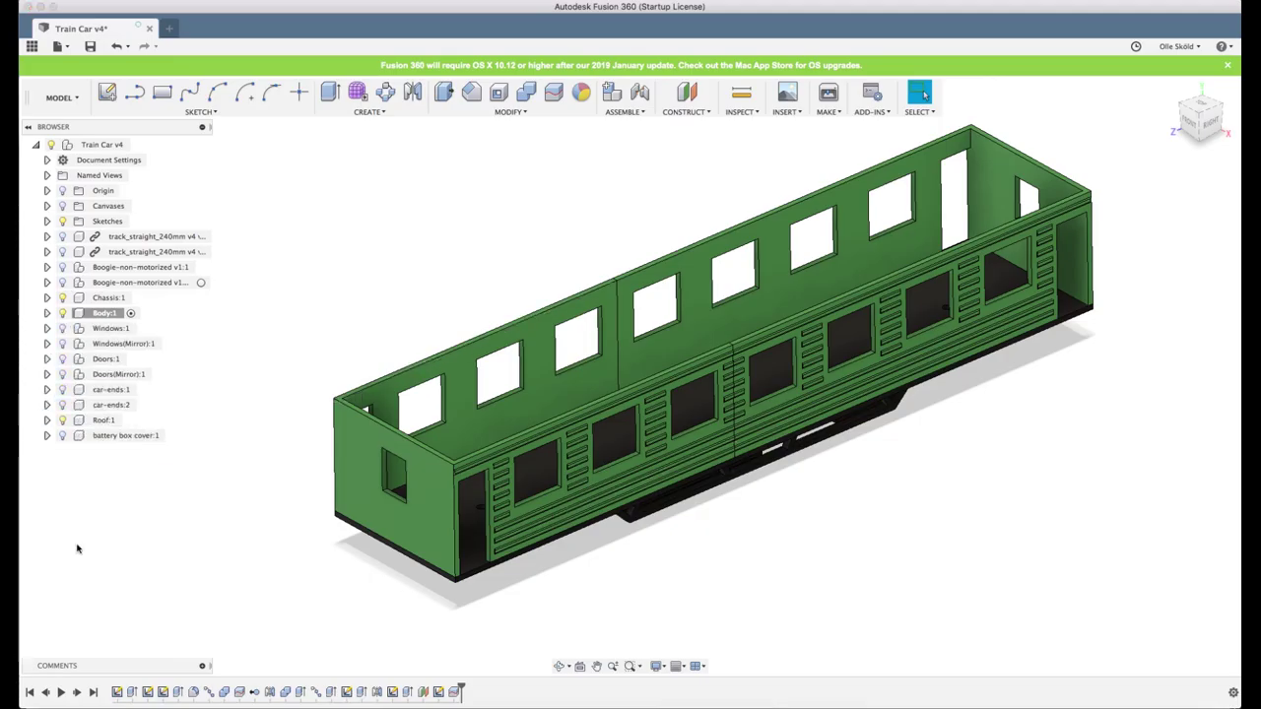
click(62, 390)
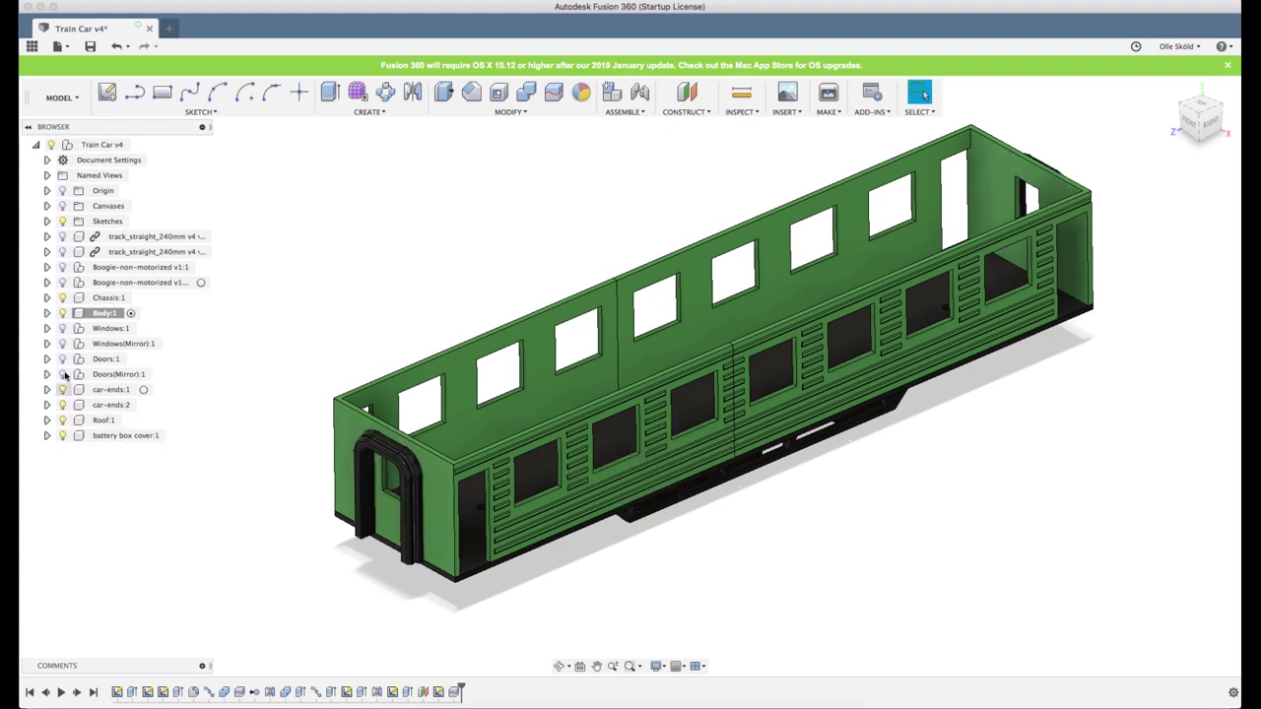
click(62, 375)
click(62, 359)
click(62, 344)
click(63, 328)
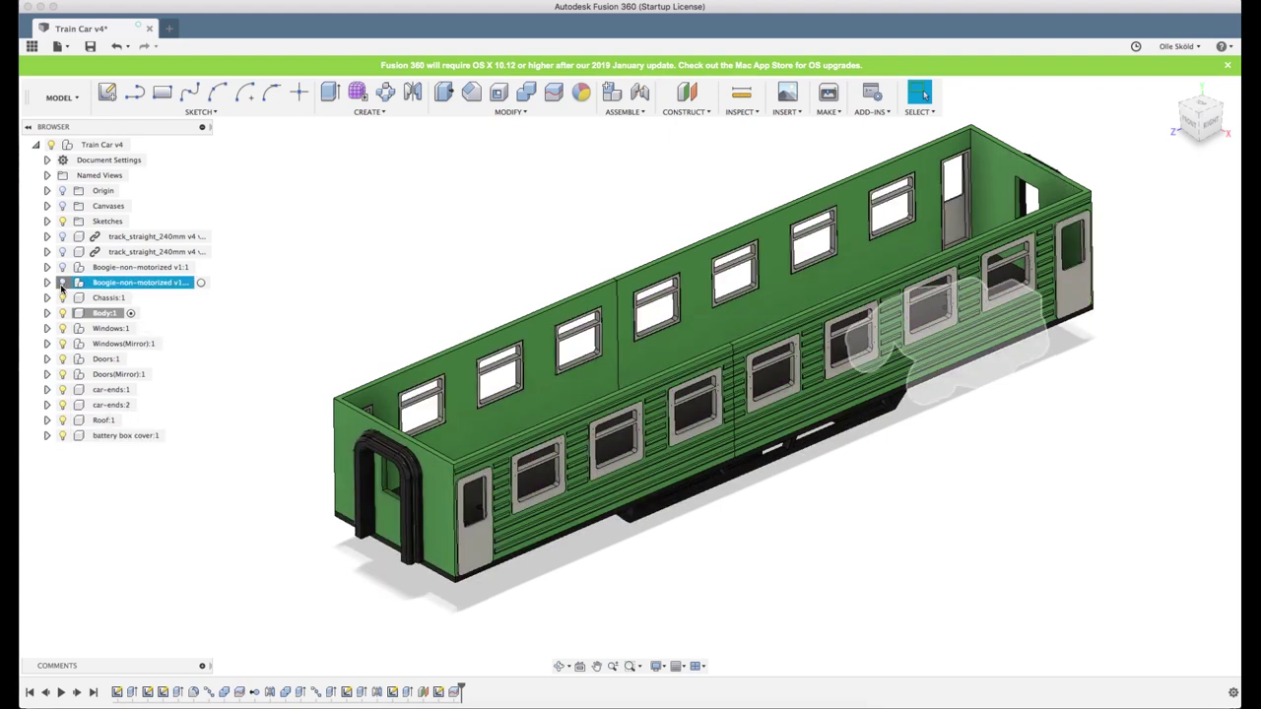
click(62, 281)
click(62, 267)
click(62, 252)
click(62, 237)
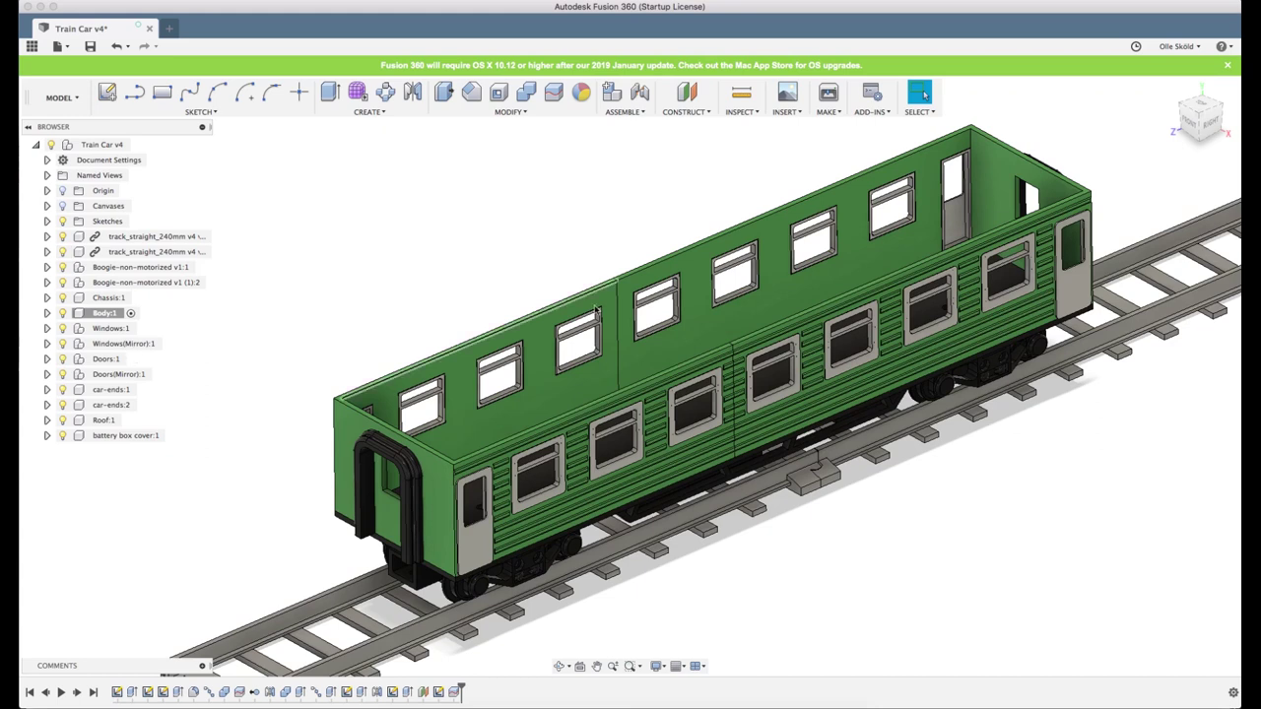
- Show the Roof Body1 and orbit around the assembled car
click(46, 419)
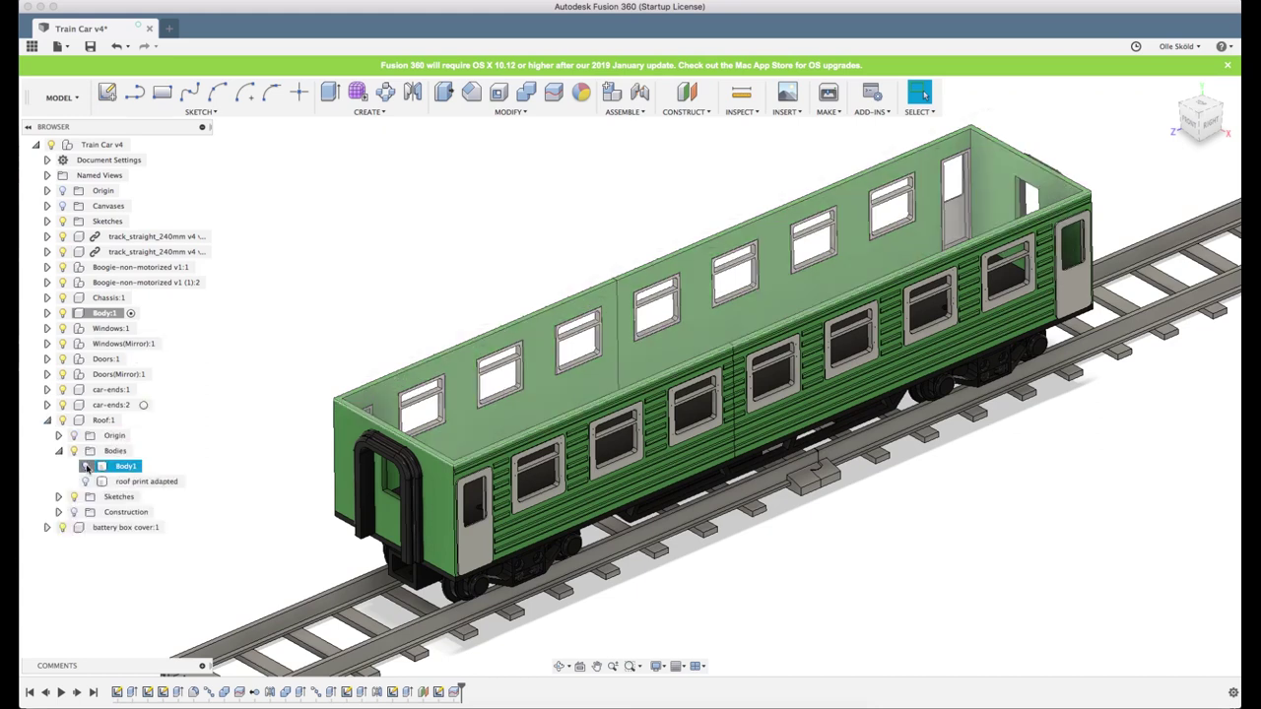
click(85, 466)
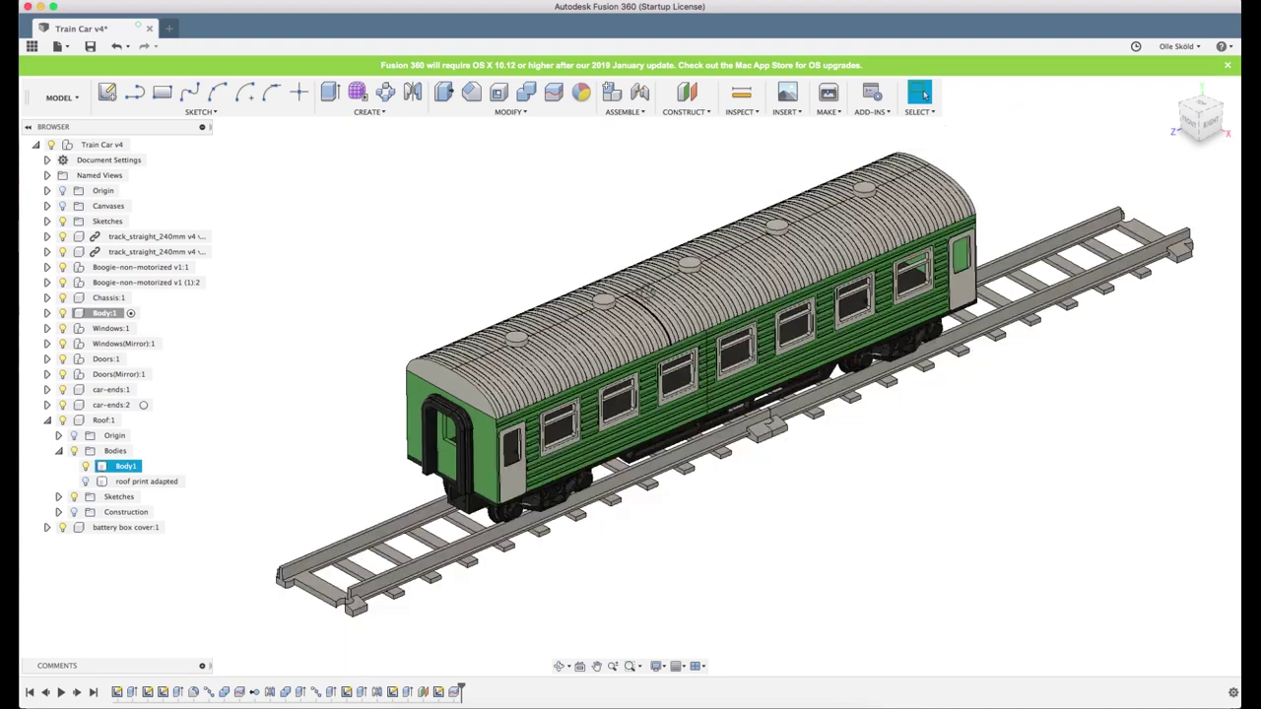
shift+middle_drag(749, 414, 764, 345)
shift+middle_drag(648, 284, 679, 326)
- Switch the Fusion 360 camera from its current projection to Perspective
click(658, 666)
mouse_move(680, 623)
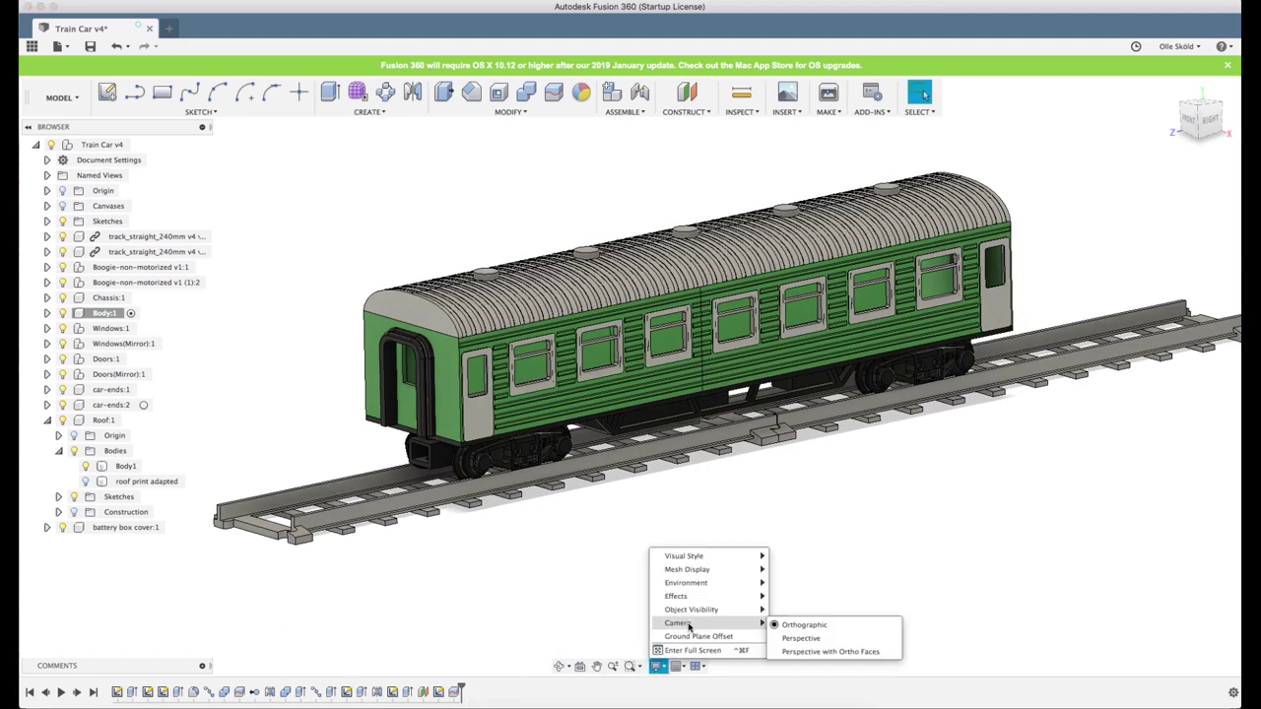
click(801, 638)
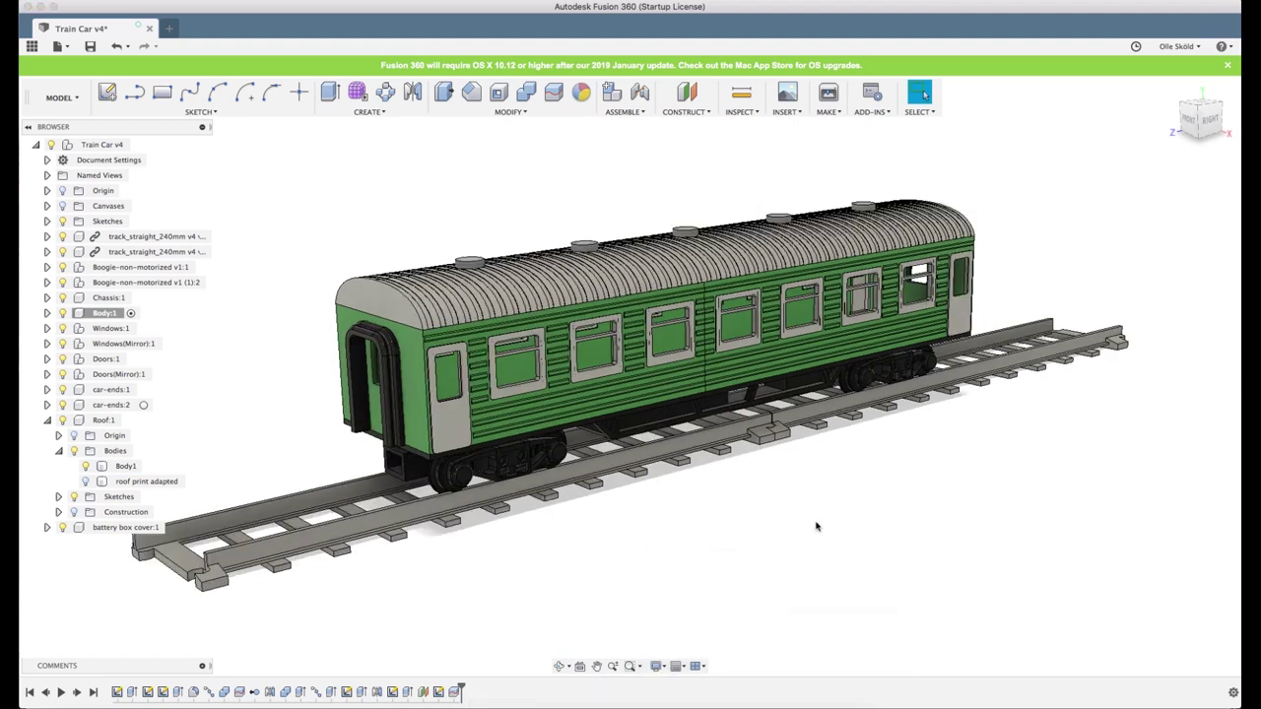
- Orbit and zoom around Train Car v4, ending on a side-on view, then exit orbit
mouse_move(816, 526)
shift+middle_down()
mouse_move(836, 496)
mouse_move(817, 532)
mouse_move(718, 543)
mouse_move(837, 515)
mouse_move(816, 530)
shift+middle_up()
scroll(680, 404, up, 5)
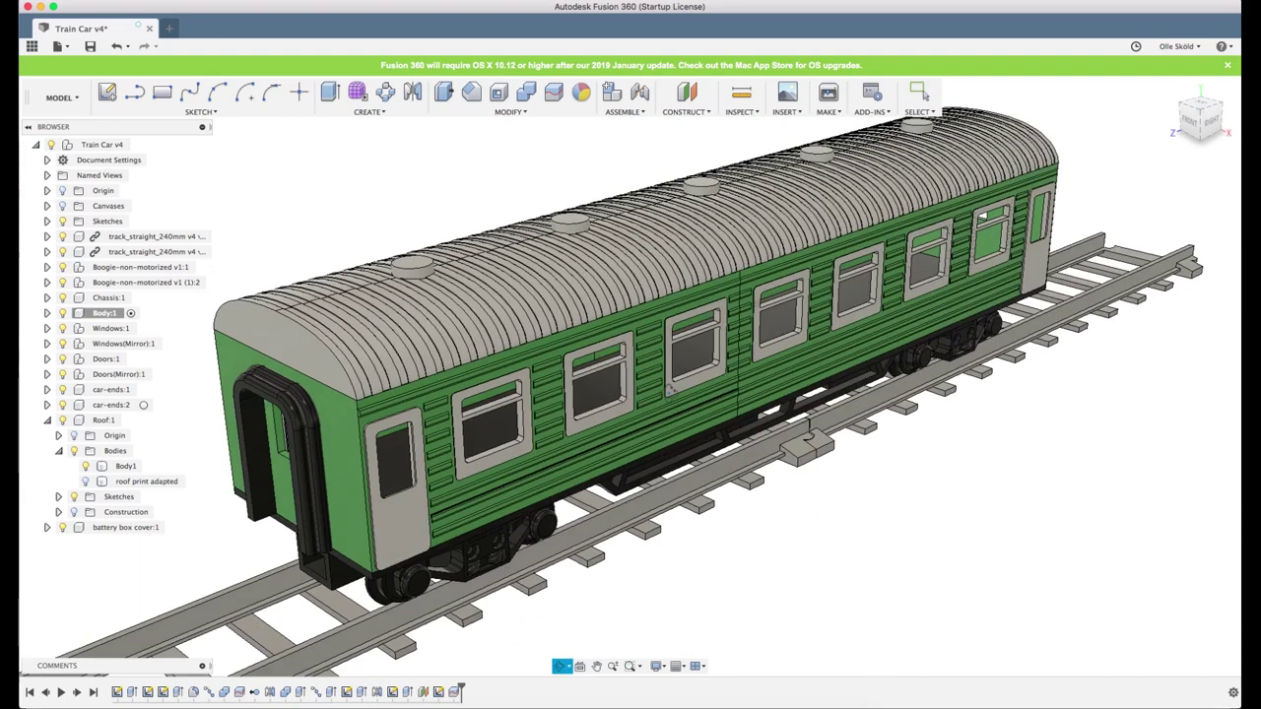
scroll(680, 404, down, 3)
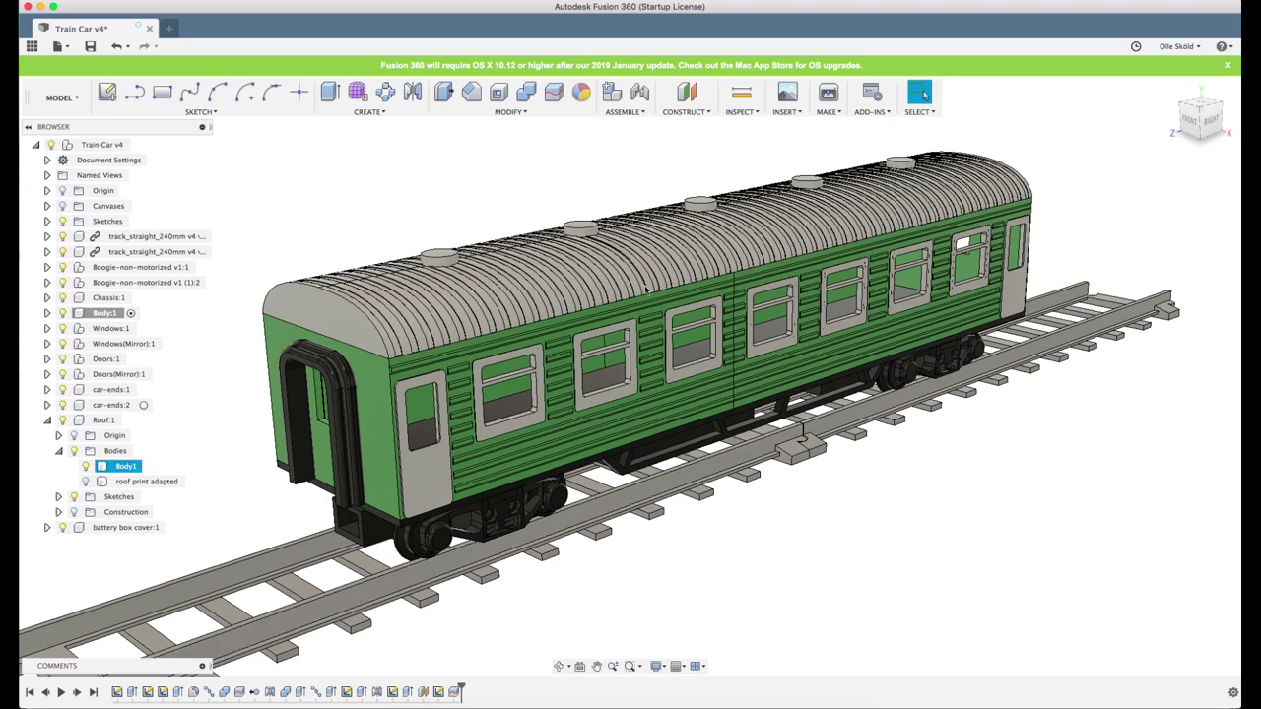
scroll(567, 405, up, 4)
scroll(566, 405, down, 1)
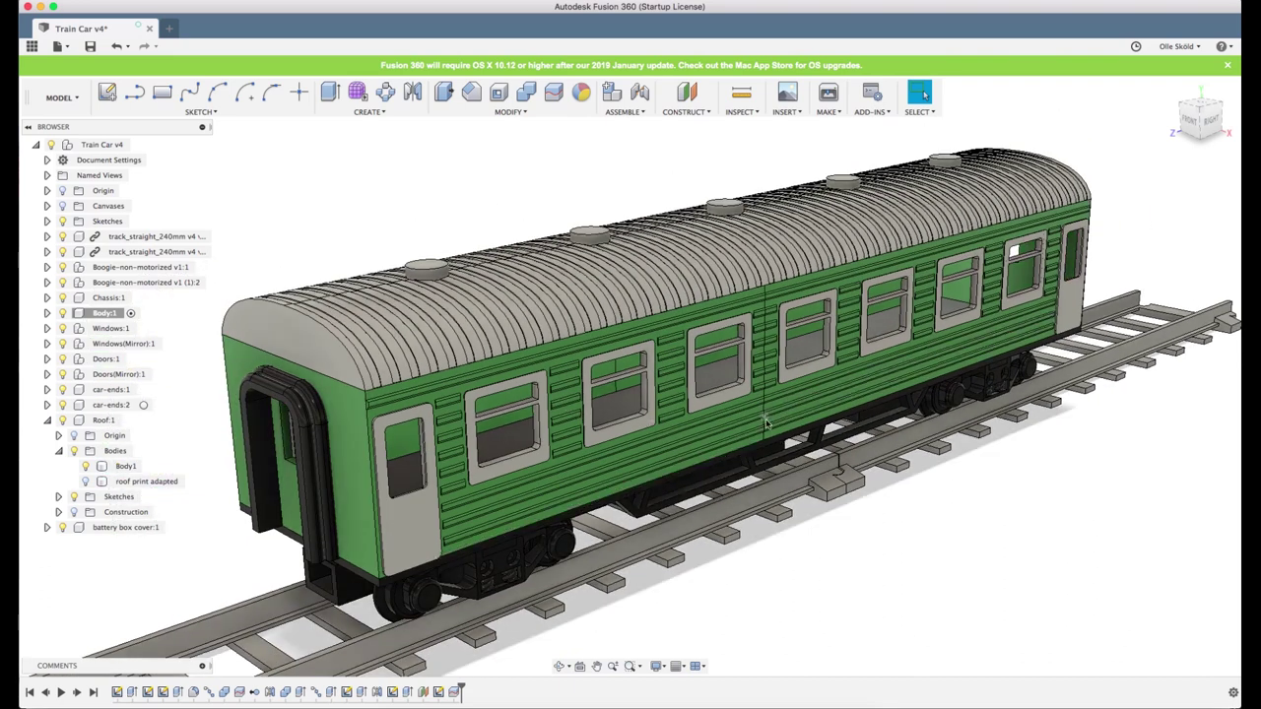
scroll(774, 416, down, 2)
drag(775, 415, 683, 427)
key(Escape)
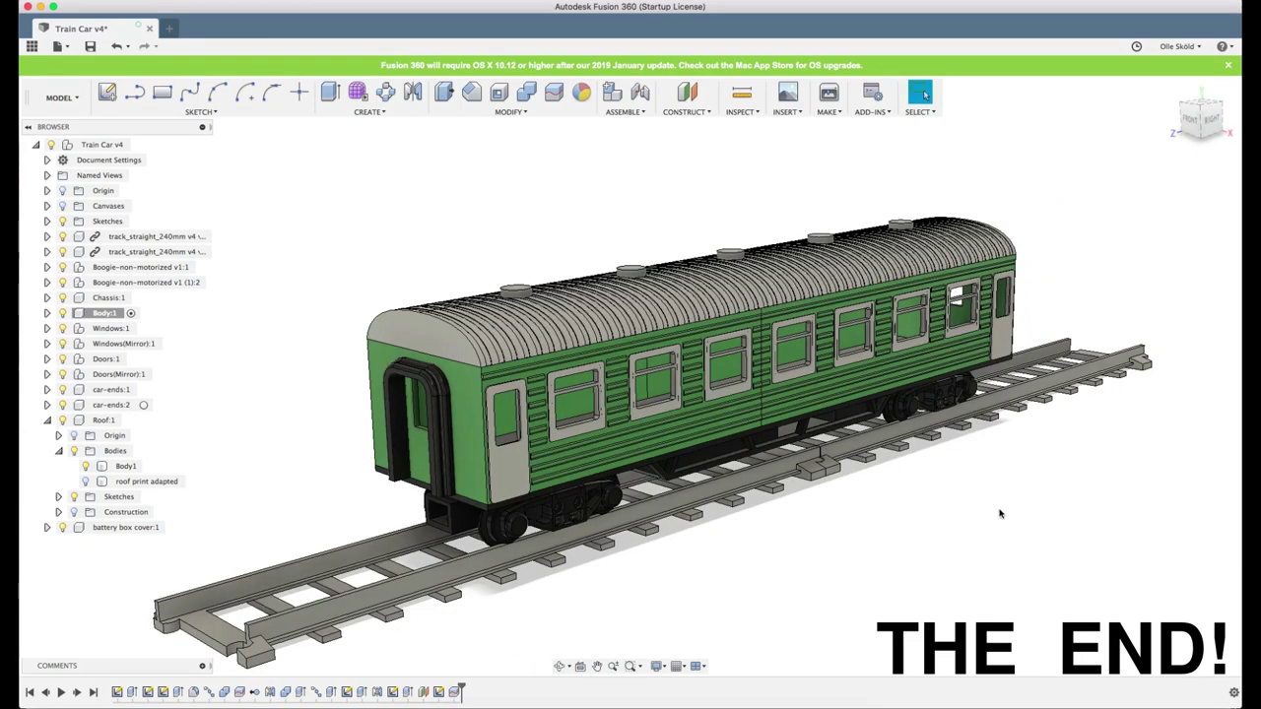